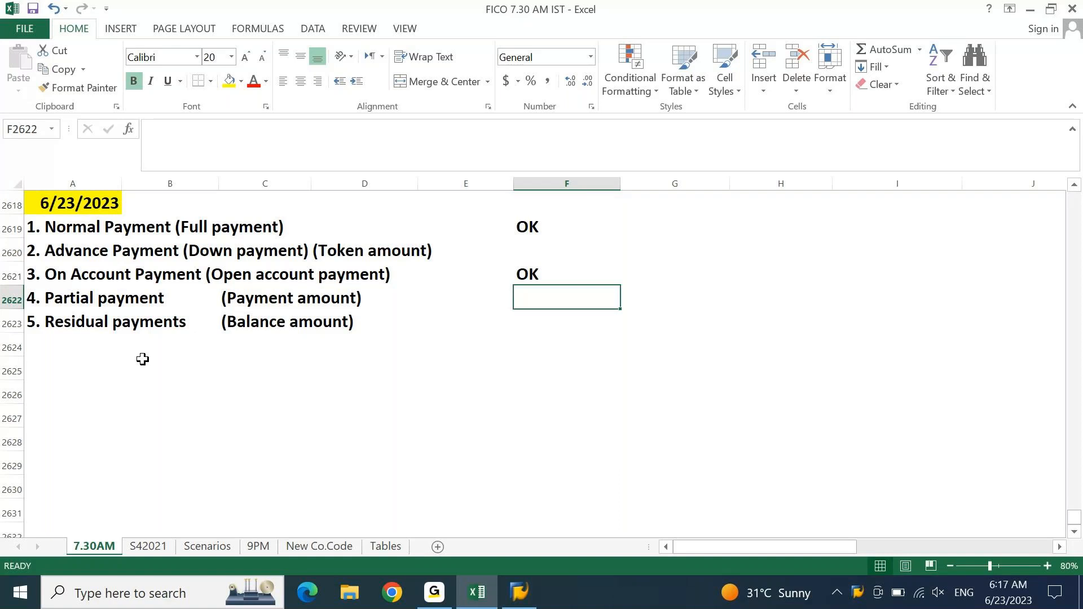
{"action": "key", "text": "ctrl+Left"}
{"action": "key", "text": "ctrl+Left"}
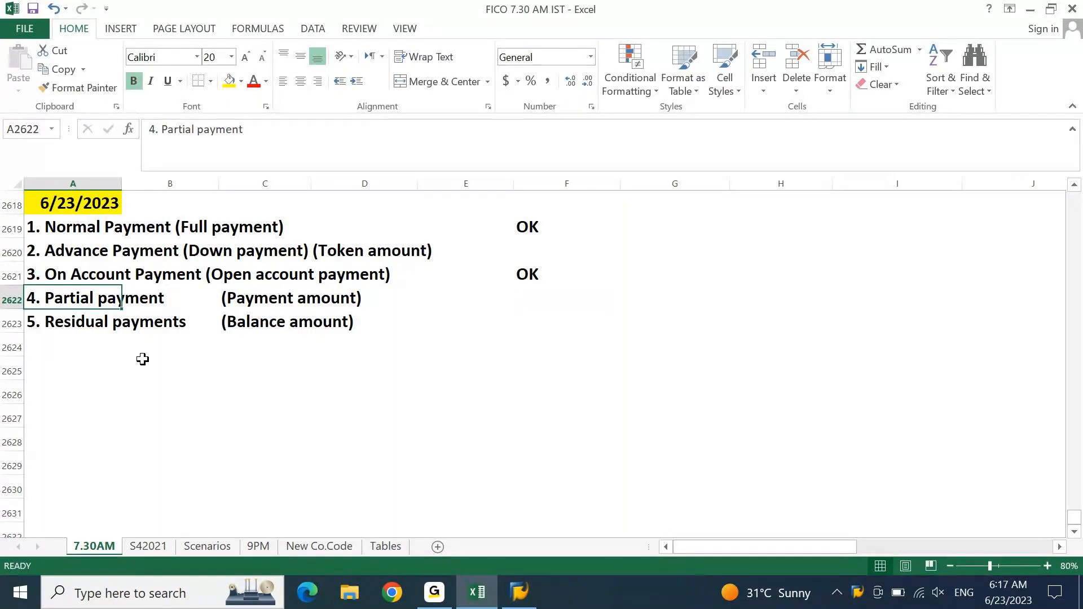
{"action": "key", "text": "Up"}
{"action": "key", "text": "Up"}
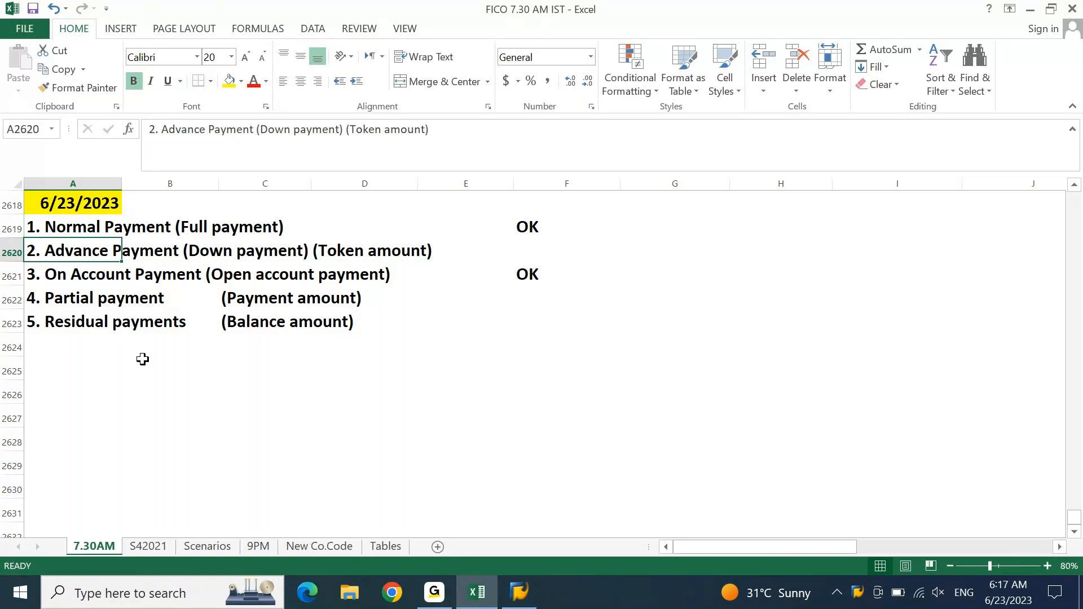
- Switch to SAP Logon and log on to the S4 1909 system with the user name and account password
{"action": "left_click", "coordinate": [481, 606]}
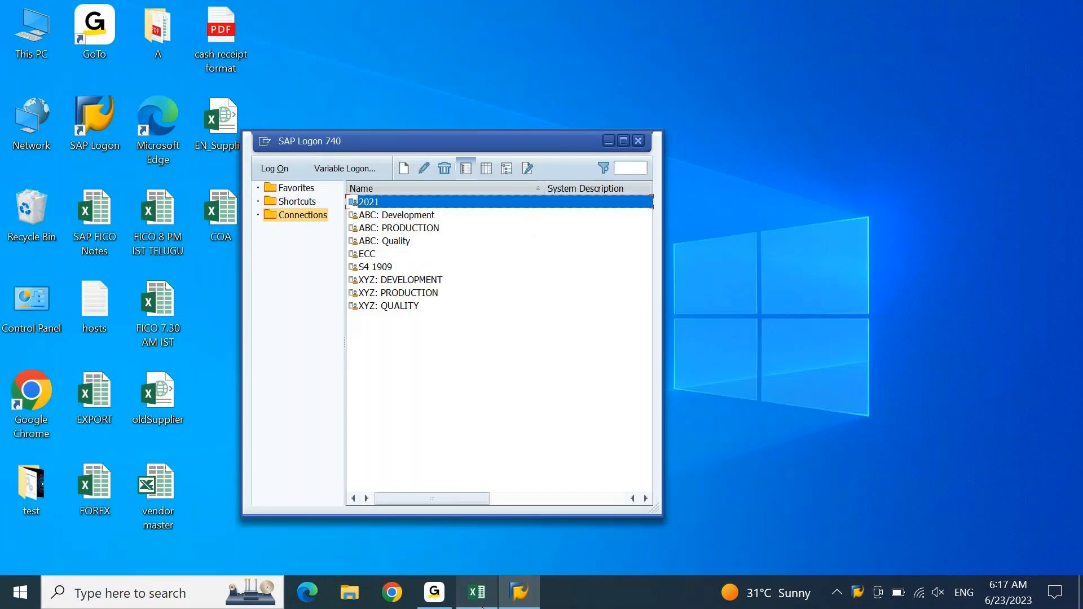
{"action": "double_click", "coordinate": [364, 268]}
{"action": "type", "text": "ajay"}
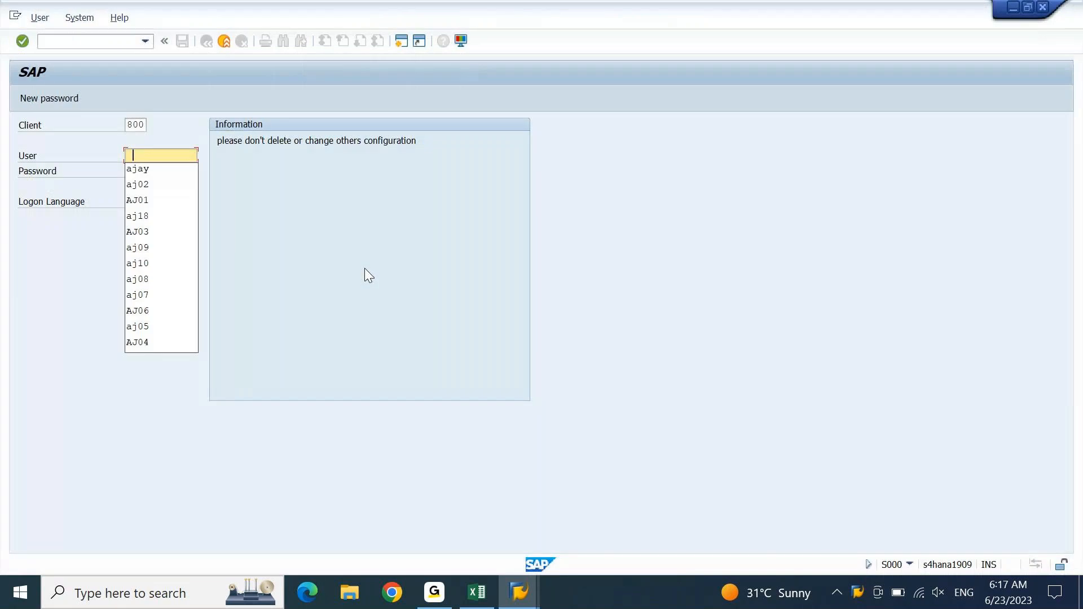
{"action": "key", "text": "Tab"}
{"action": "type", "text": "******"}
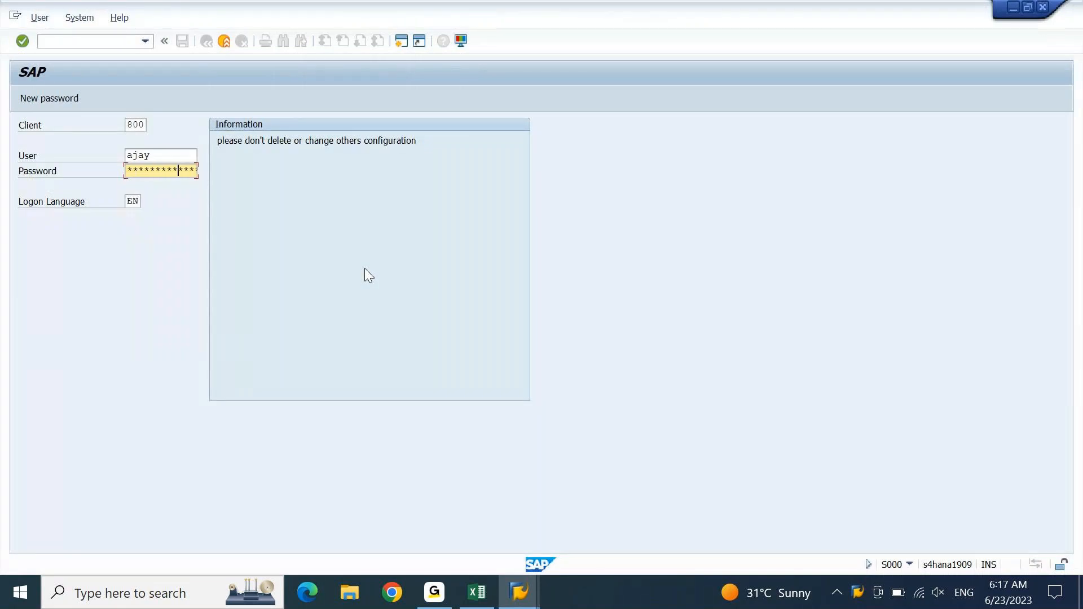
{"action": "key", "text": "Return"}
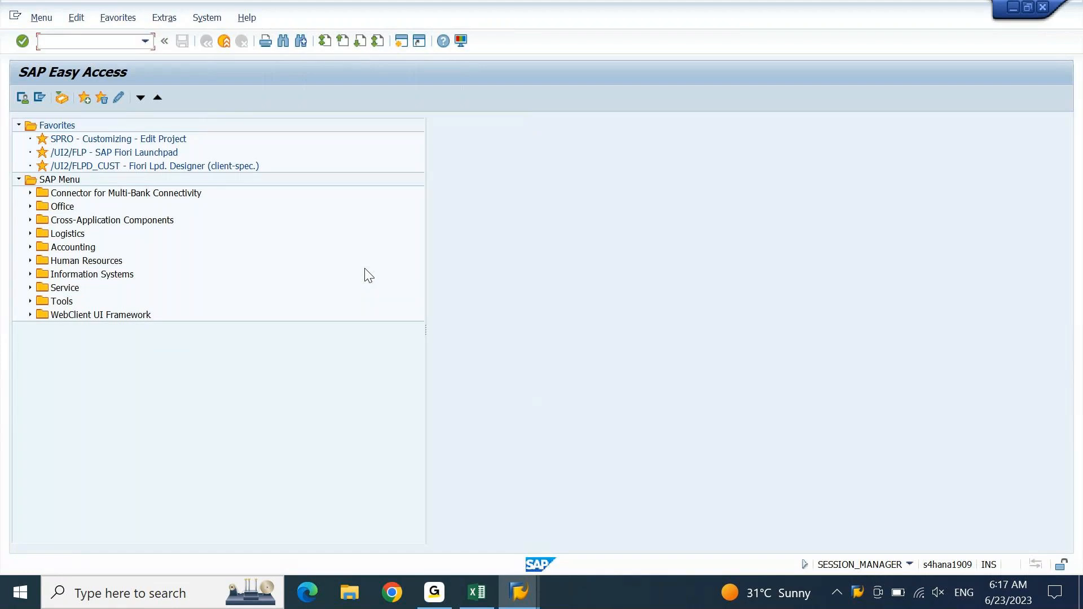
- Run transaction FBL1N and display the open vendor line items for company code DEIN
{"action": "type", "text": "fbl1n"}
{"action": "key", "text": "Return"}
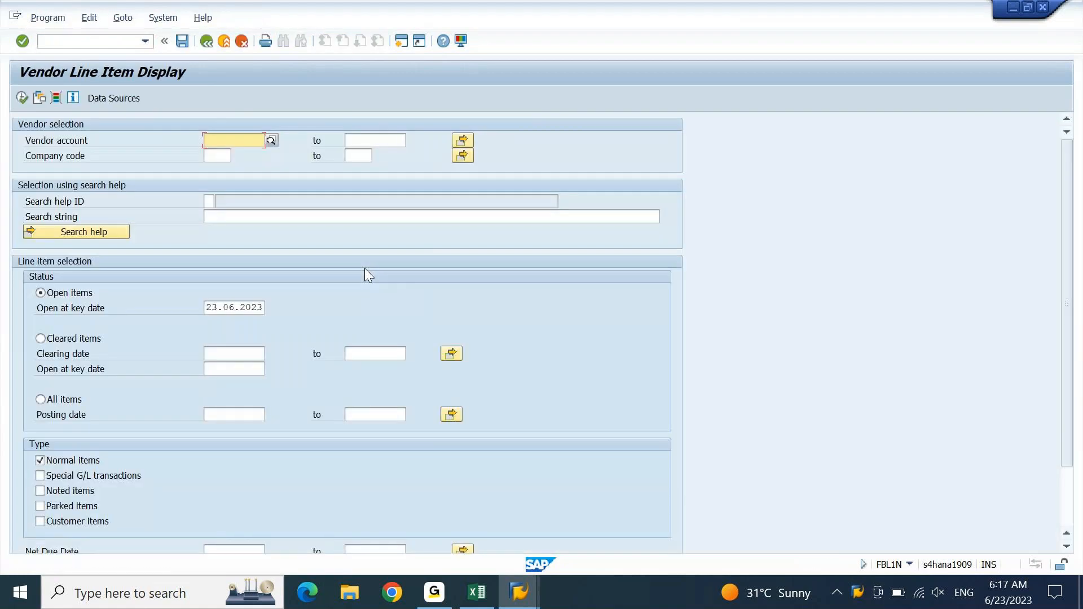
{"action": "key", "text": "Down"}
{"action": "key", "text": "Down"}
{"action": "key", "text": "Return"}
{"action": "key", "text": "F8"}
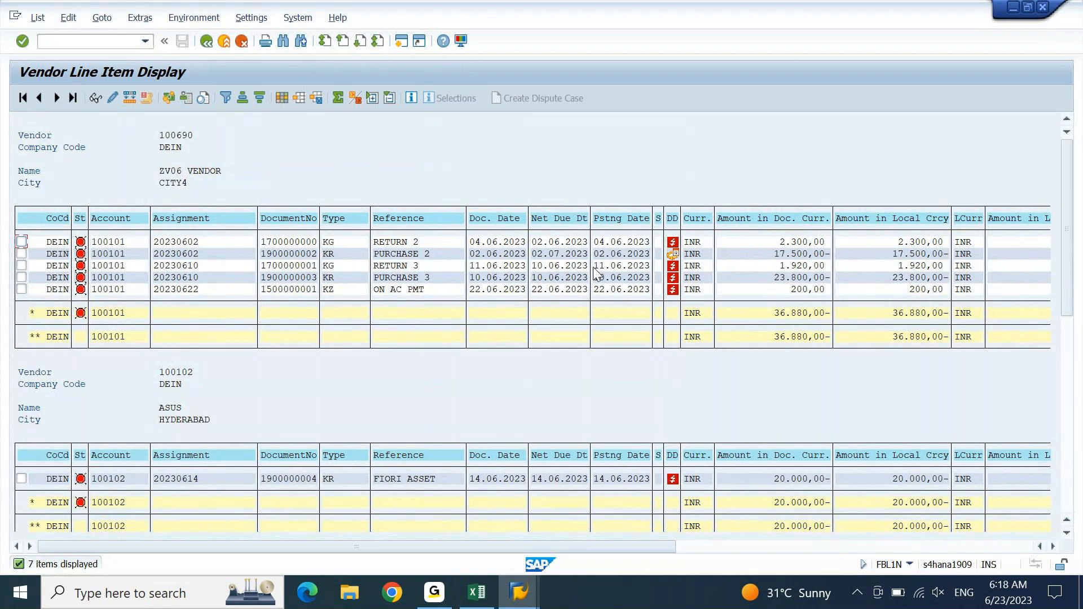
- Restrict the vendor line item selection to the ASUS vendor account in company code DEIN and display its open items
{"action": "key", "text": "F3"}
{"action": "type", "text": "10"}
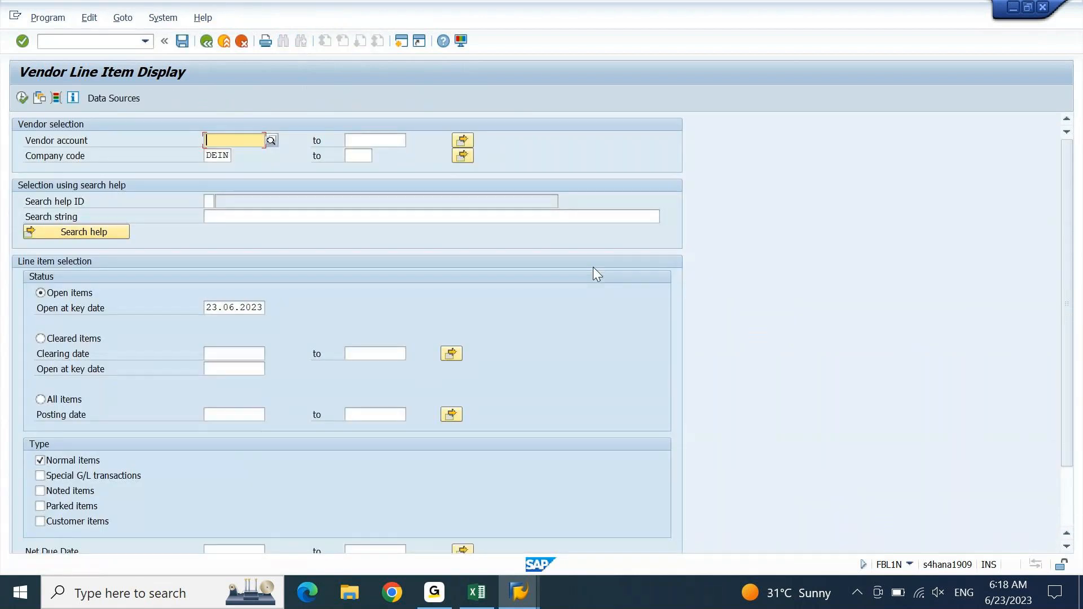
{"action": "type", "text": "0102"}
{"action": "key", "text": "Tab"}
{"action": "key", "text": "F8"}
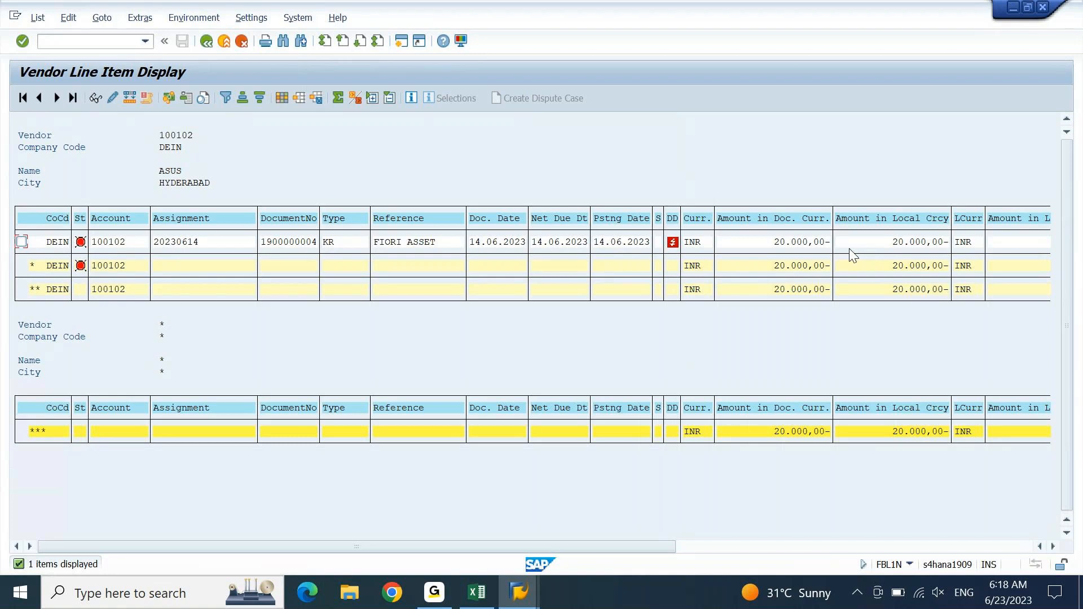
- Switch to the Excel workbook and copy the "4. Partial payment" entry from A2622 to A2626
{"action": "left_click", "coordinate": [493, 599]}
{"action": "key", "text": "Down"}
{"action": "key", "text": "Down"}
{"action": "key", "text": "Down"}
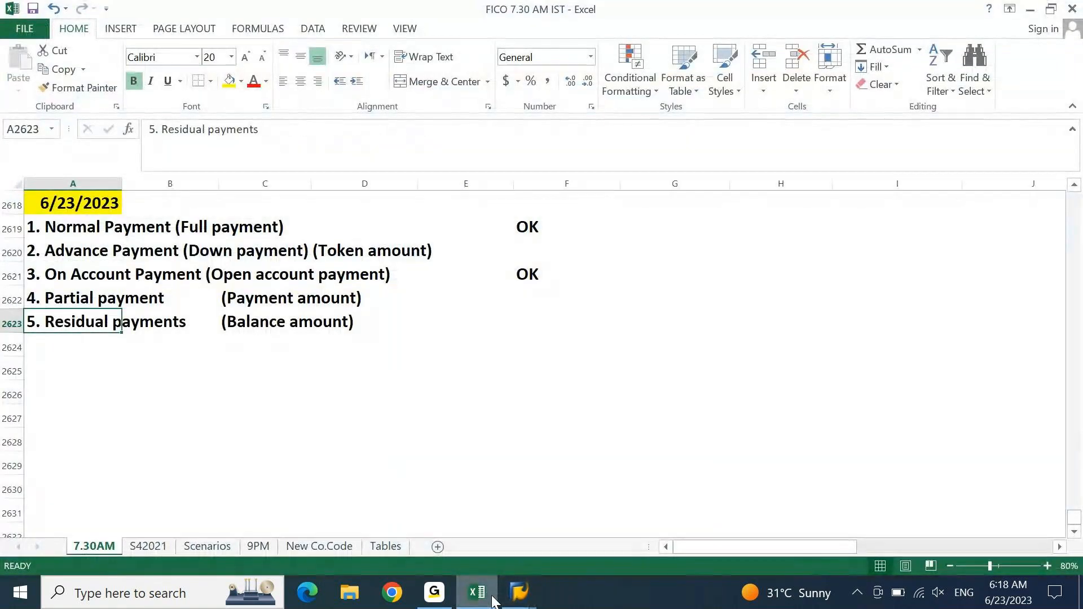
{"action": "key", "text": "Up"}
{"action": "key", "text": "ctrl+c"}
{"action": "key", "text": "Down"}
{"action": "key", "text": "Down"}
{"action": "key", "text": "Down"}
{"action": "key", "text": "Down"}
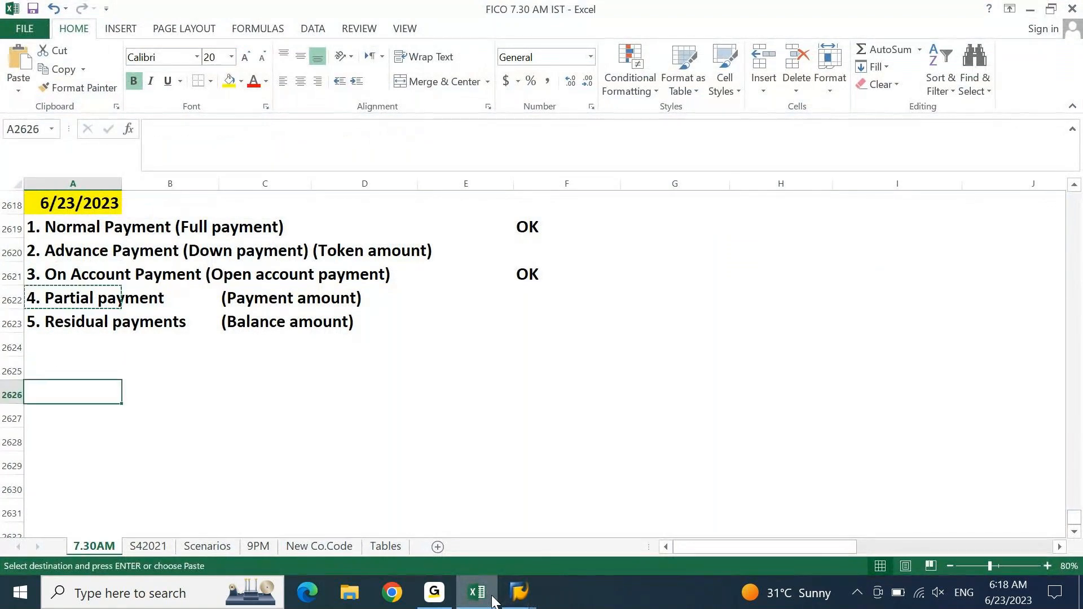
{"action": "key", "text": "ctrl+v"}
{"action": "key", "text": "Escape"}
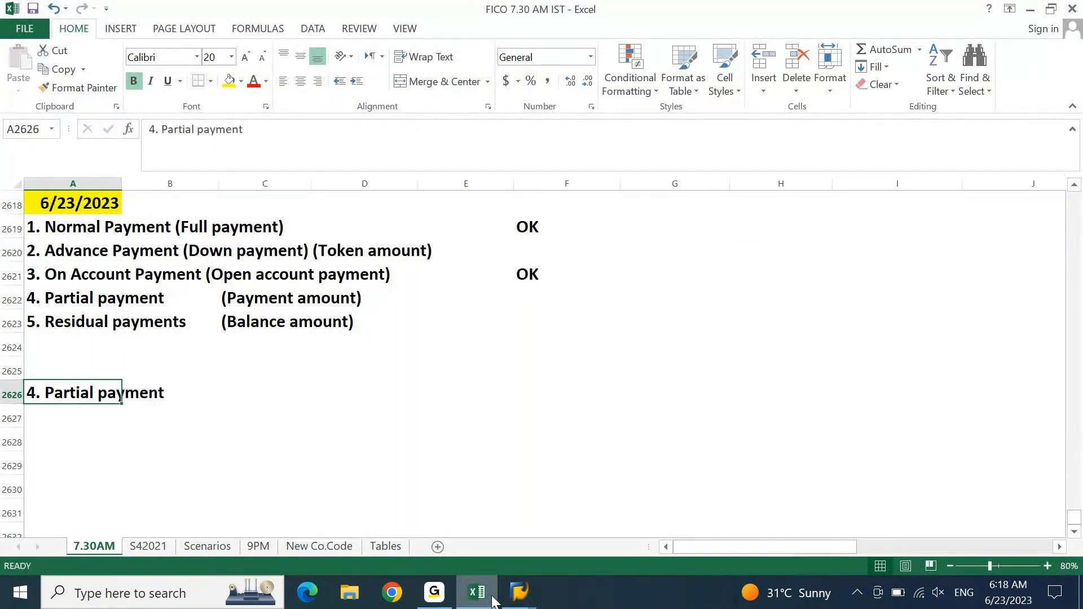
- Fill the copied heading cells A2626:B2626 with blue
{"action": "key", "text": "shift+Right"}
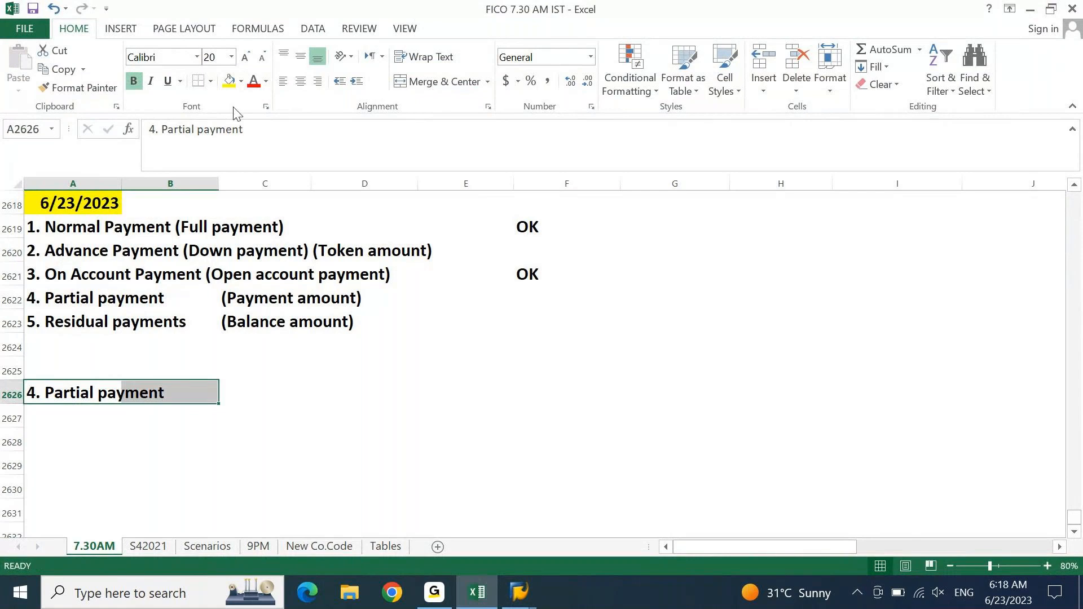
{"action": "left_click", "coordinate": [240, 81]}
{"action": "left_click", "coordinate": [306, 204]}
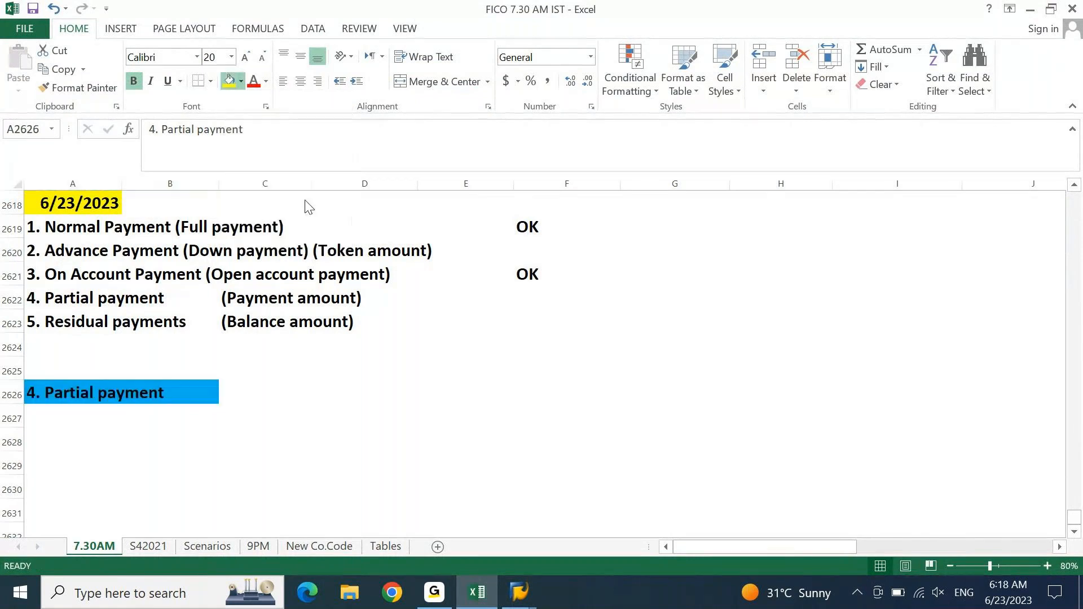
- Enter the label "Invoice Amount" in A2627 and the amount -20000 in C2627
{"action": "key", "text": "Down"}
{"action": "key", "text": "Down"}
{"action": "key", "text": "Down"}
{"action": "key", "text": "Down"}
{"action": "key", "text": "Down"}
{"action": "key", "text": "Down"}
{"action": "key", "text": "Down"}
{"action": "key", "text": "Down"}
{"action": "key", "text": "Down"}
{"action": "key", "text": "Down"}
{"action": "key", "text": "Down"}
{"action": "key", "text": "Down"}
{"action": "key", "text": "Down"}
{"action": "key", "text": "Down"}
{"action": "key", "text": "Down"}
{"action": "key", "text": "Down"}
{"action": "key", "text": "Down"}
{"action": "key", "text": "Down"}
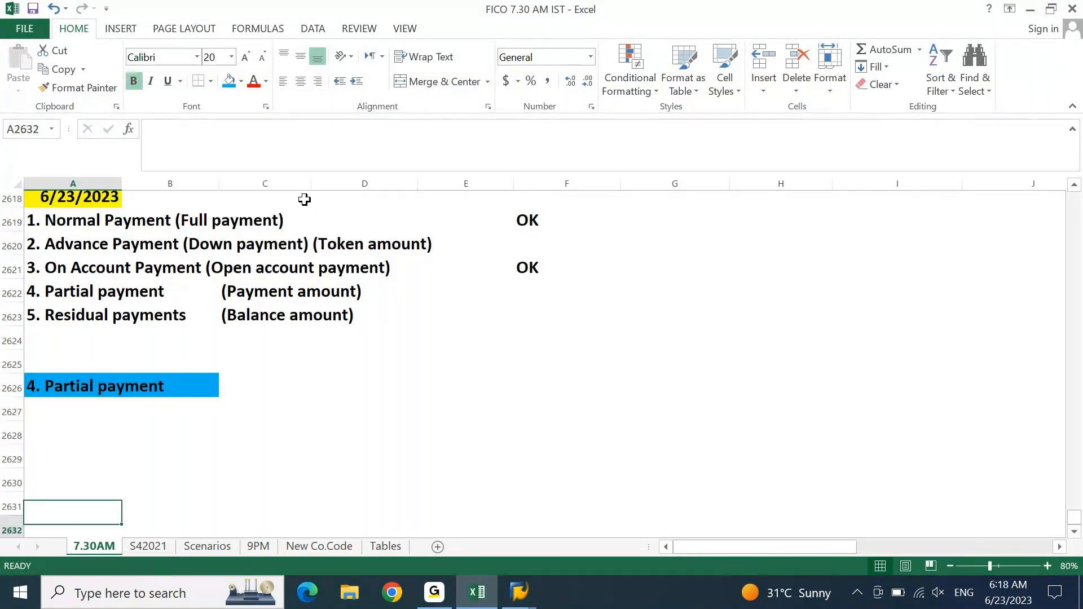
{"action": "key", "text": "ctrl+Up"}
{"action": "key", "text": "Down"}
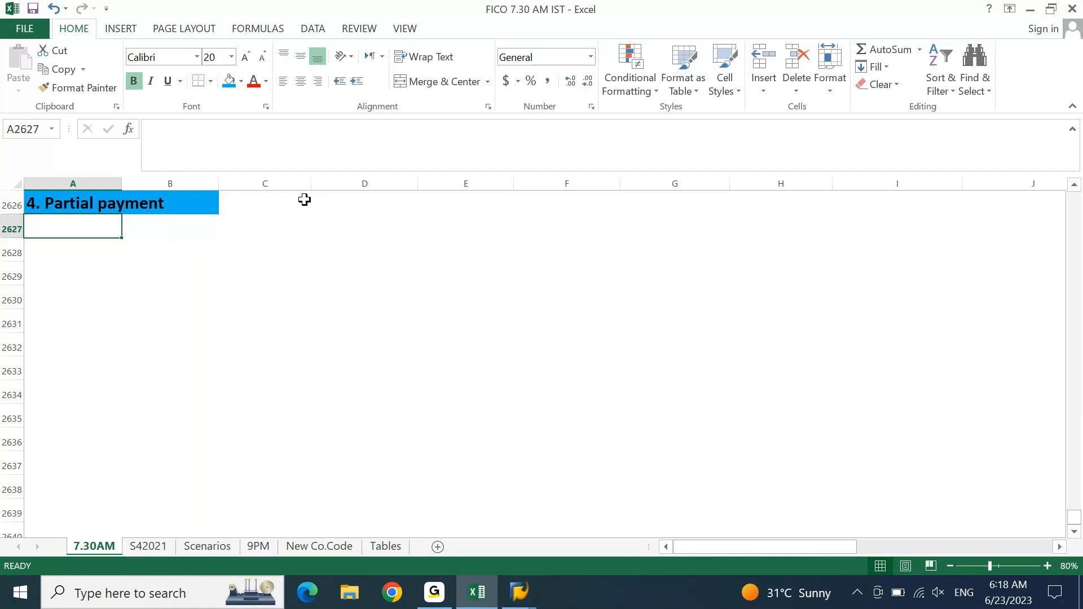
{"action": "type", "text": "Invoice Anou"}
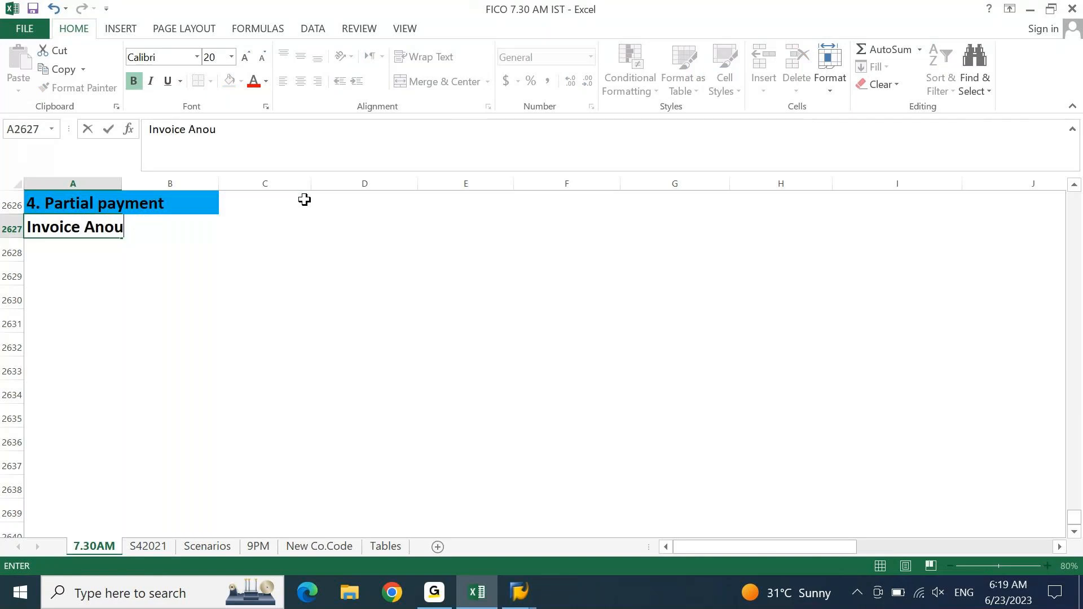
{"action": "key", "text": "BackSpace"}
{"action": "key", "text": "BackSpace"}
{"action": "key", "text": "BackSpace"}
{"action": "type", "text": "mount"}
{"action": "key", "text": "Tab"}
{"action": "key", "text": "Tab"}
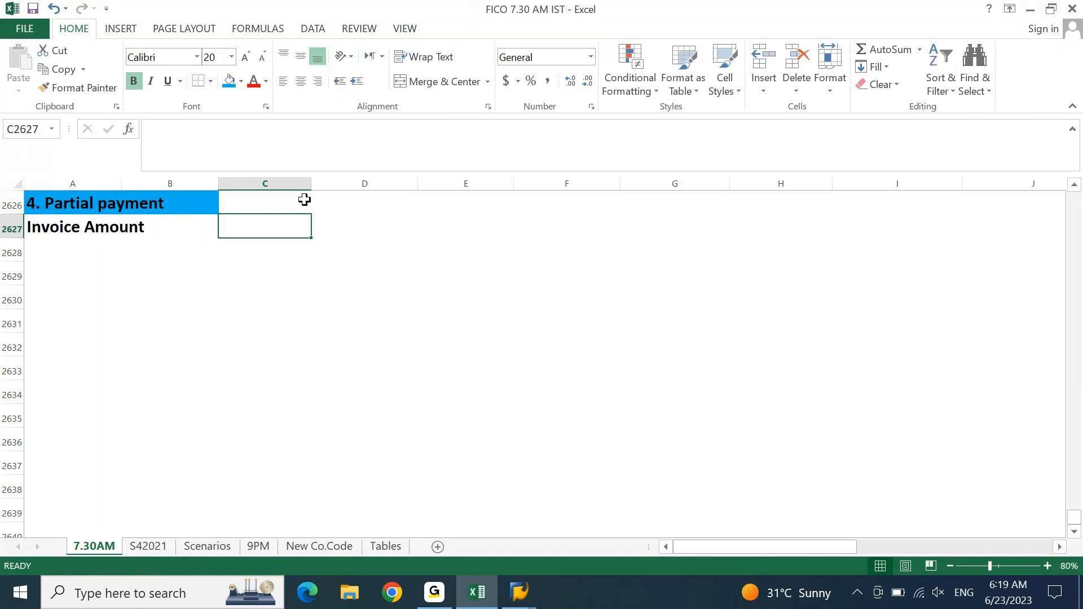
{"action": "type", "text": "20000"}
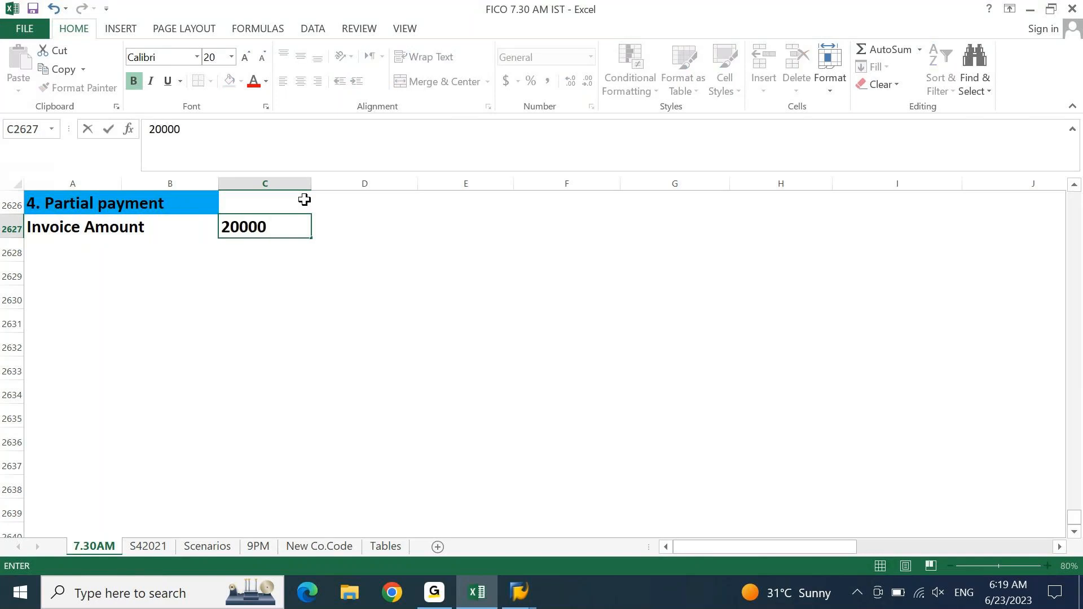
{"action": "key", "text": "F2"}
{"action": "key", "text": "Home"}
{"action": "type", "text": "-"}
{"action": "key", "text": "Return"}
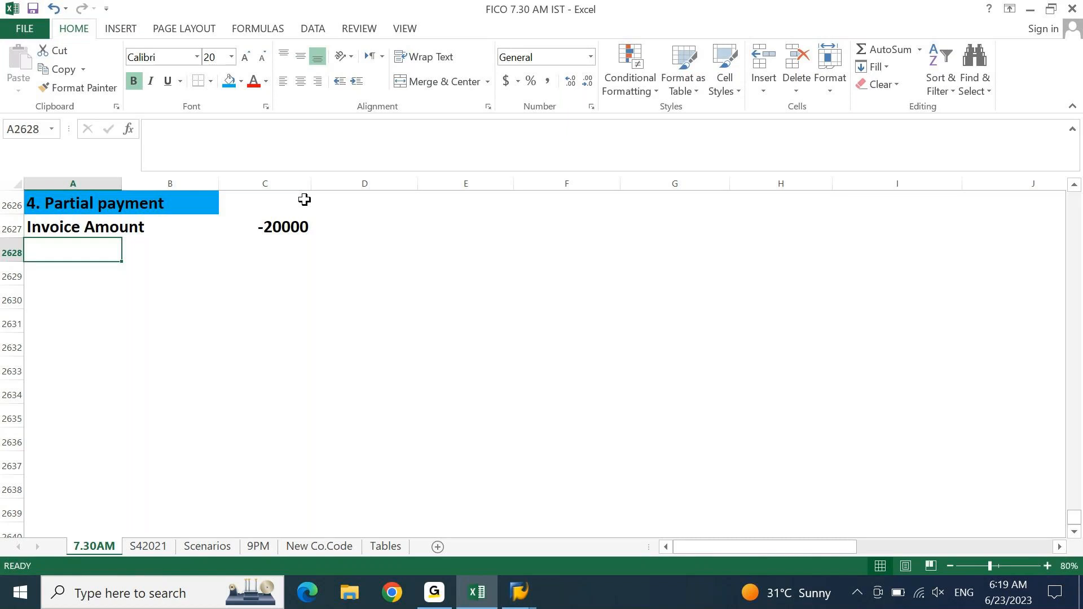
- Enter the labels "Part Payment- 1", "Part Payment- 2" and "Part Payment- 3" in A2628:A2630
{"action": "type", "text": "Paum"}
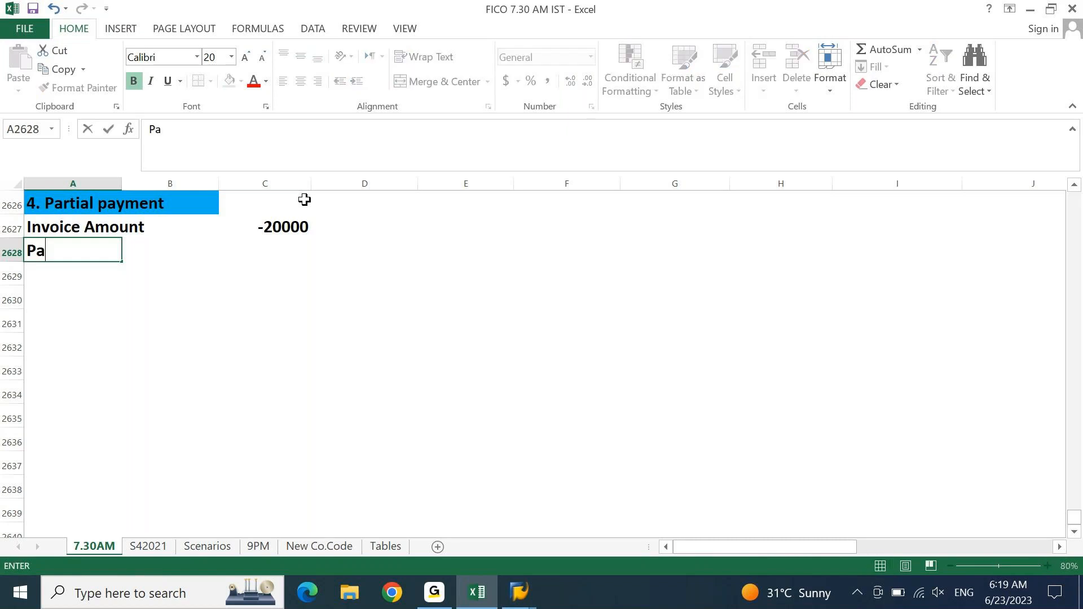
{"action": "key", "text": "BackSpace"}
{"action": "key", "text": "BackSpace"}
{"action": "type", "text": "rt Payment"}
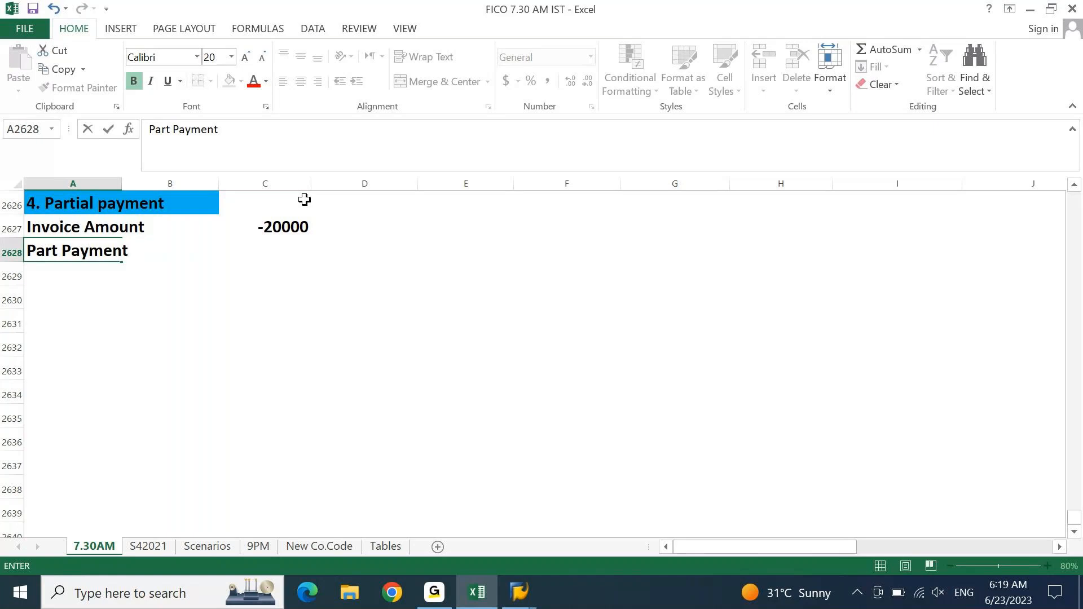
{"action": "type", "text": "- 1"}
{"action": "key", "text": "Return"}
{"action": "key", "text": "ctrl+d"}
{"action": "key", "text": "F2"}
{"action": "key", "text": "BackSpace"}
{"action": "type", "text": "2"}
{"action": "key", "text": "Return"}
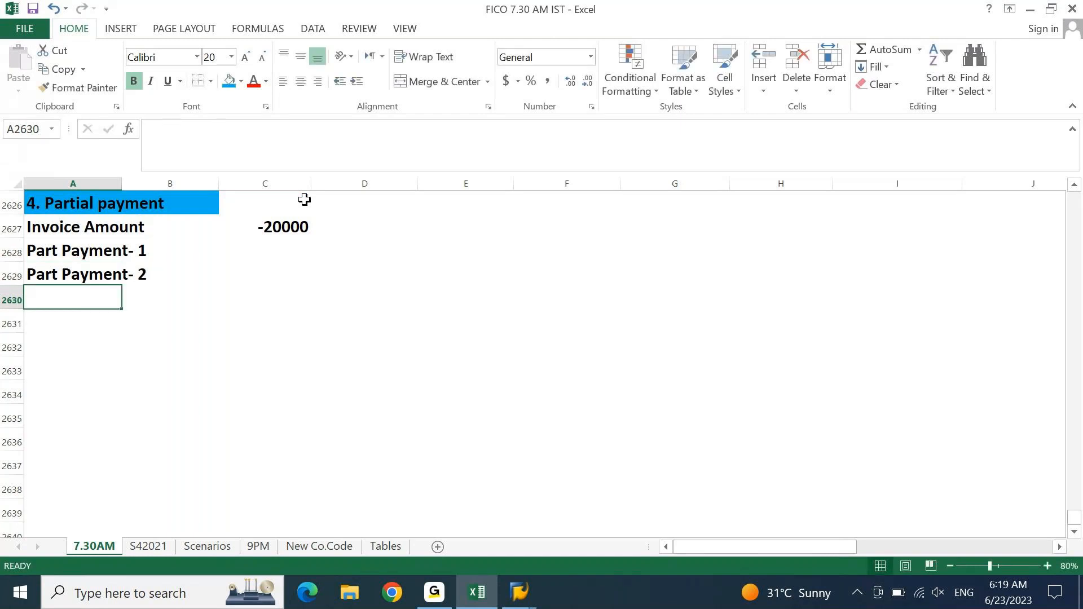
{"action": "key", "text": "ctrl+d"}
{"action": "key", "text": "F2"}
{"action": "key", "text": "BackSpace"}
{"action": "type", "text": "3"}
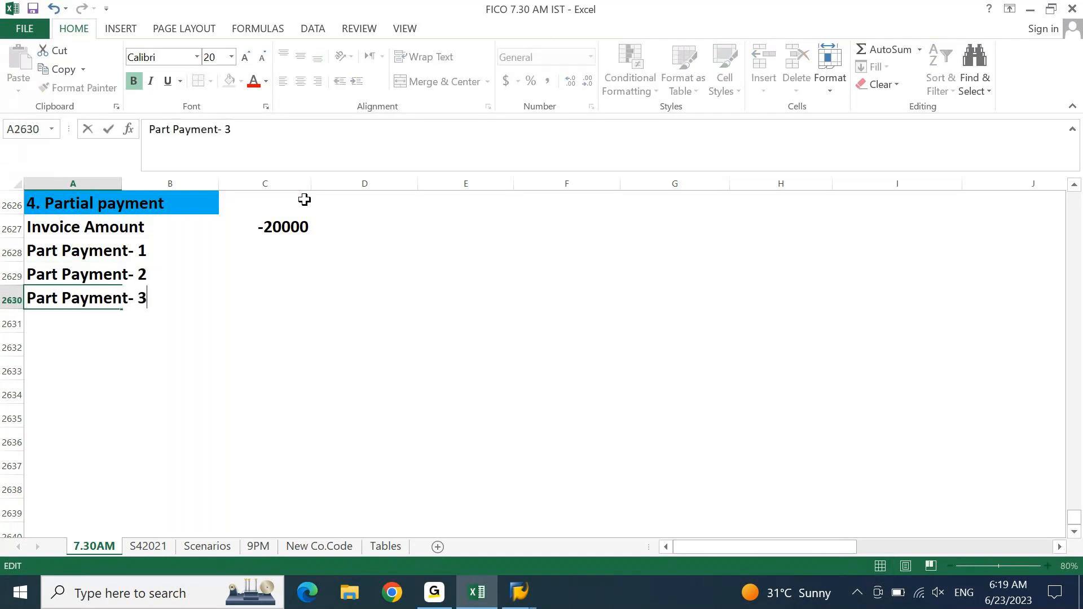
{"action": "key", "text": "Return"}
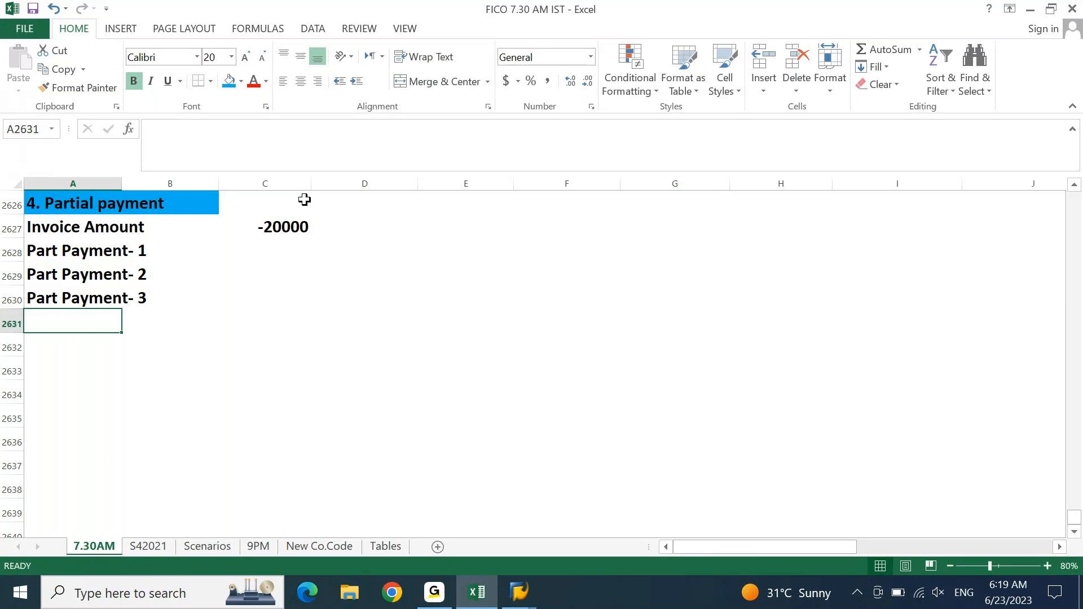
- Enter the three part payment amounts 5000, 8000 and 7000 in C2628:C2630
{"action": "key", "text": "Up"}
{"action": "key", "text": "Up"}
{"action": "key", "text": "Up"}
{"action": "key", "text": "Right"}
{"action": "key", "text": "Right"}
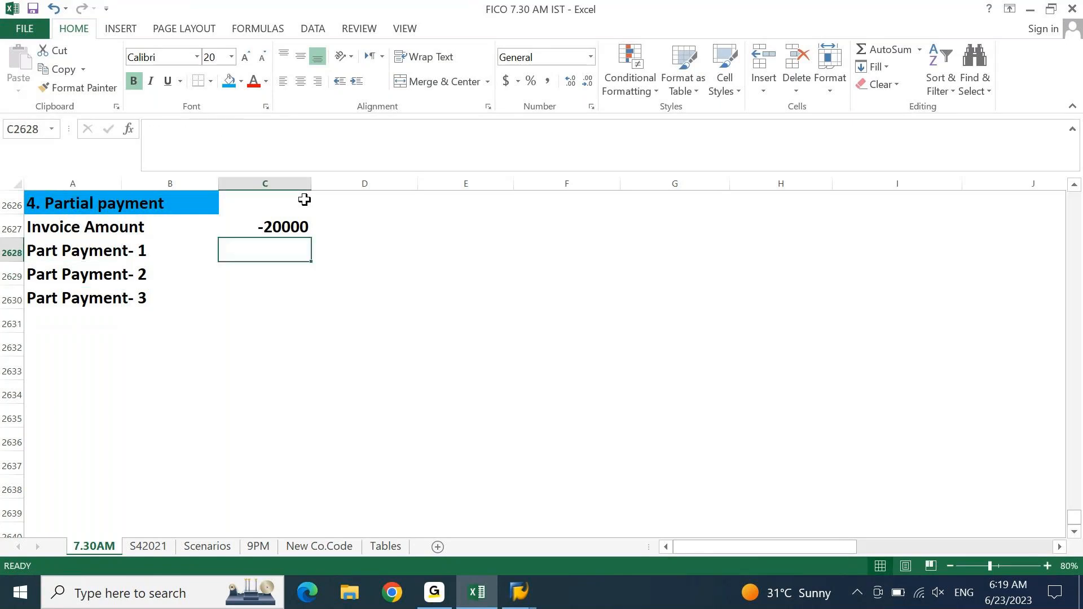
{"action": "type", "text": "5000"}
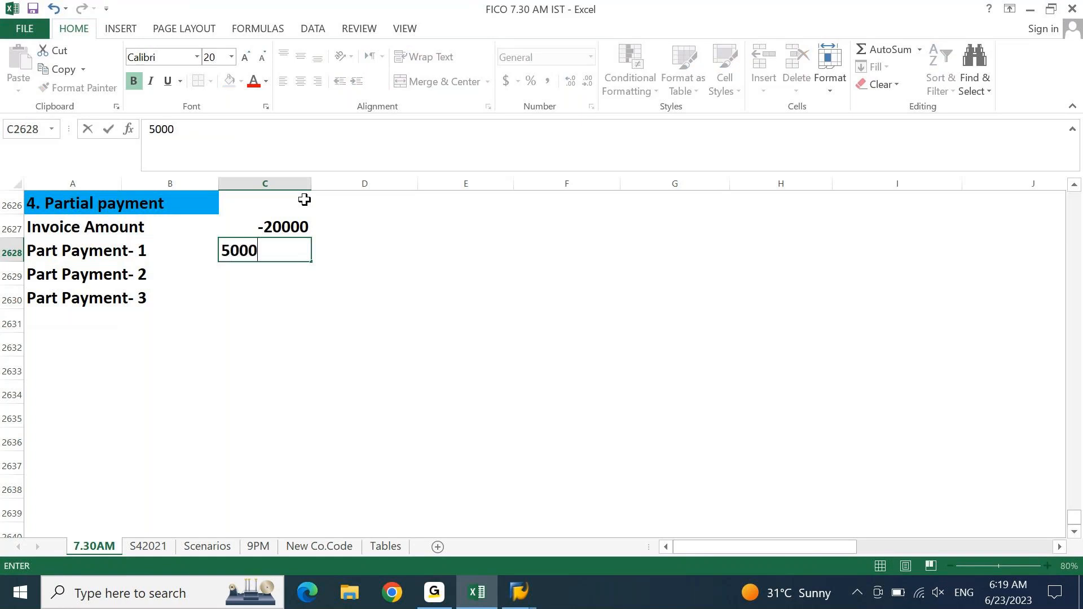
{"action": "key", "text": "Return"}
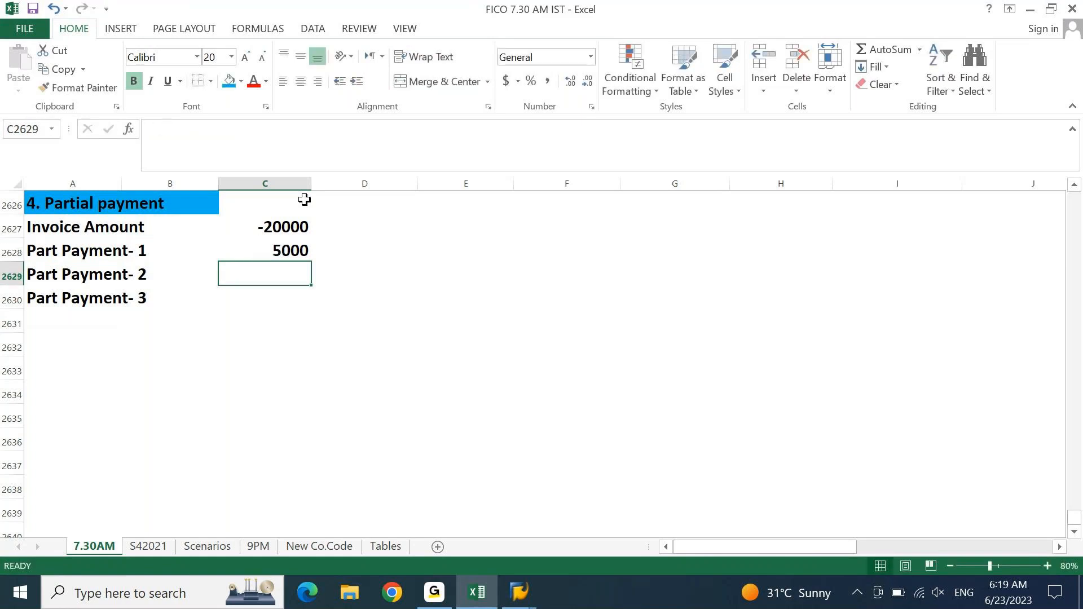
{"action": "type", "text": "8000"}
{"action": "key", "text": "Return"}
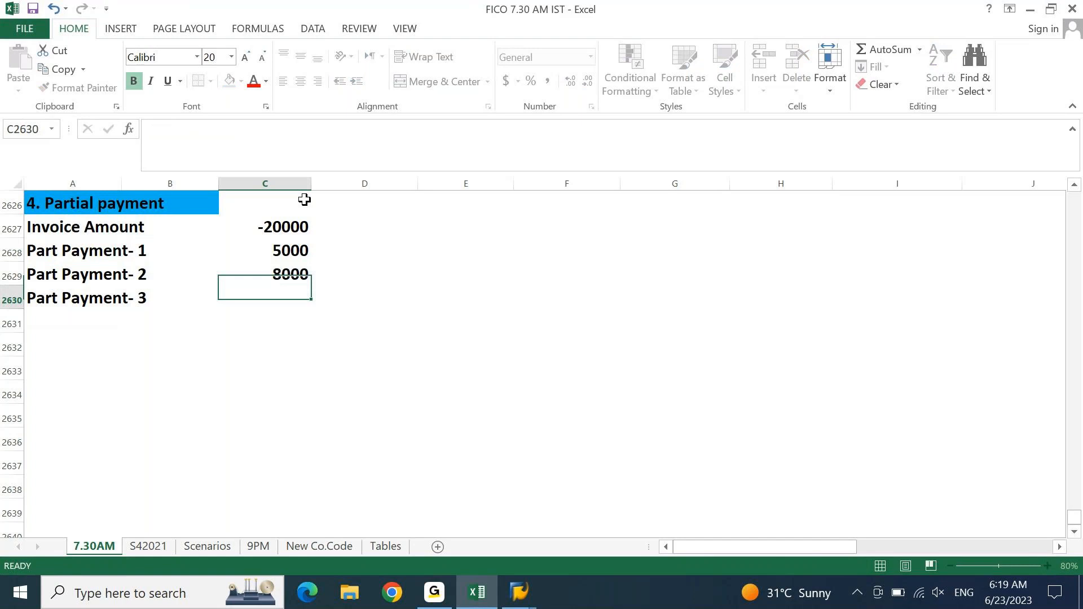
{"action": "key", "text": "Up"}
{"action": "key", "text": "shift+Up"}
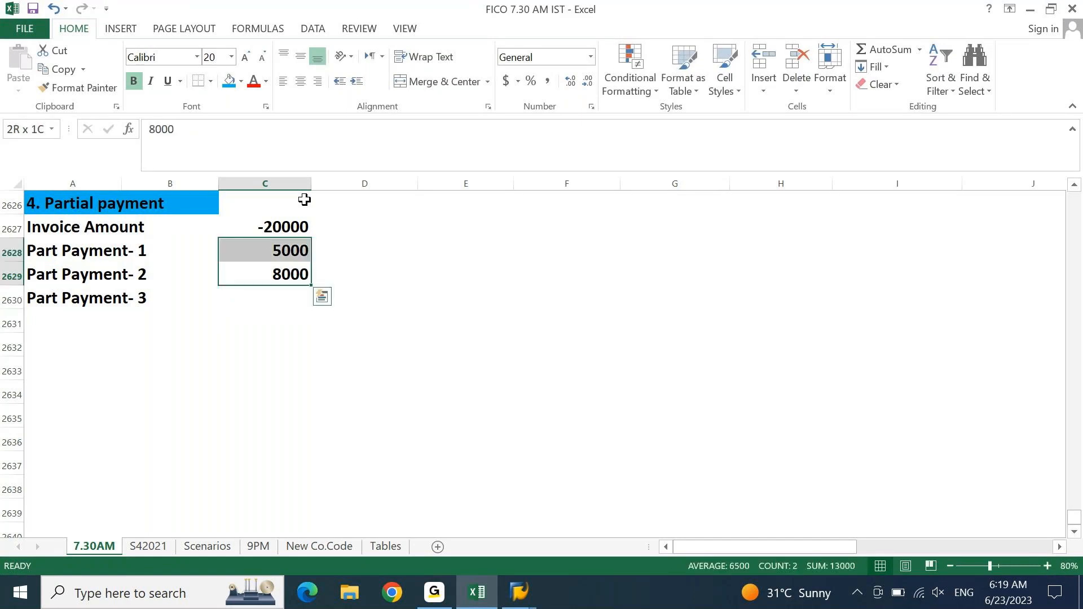
{"action": "key", "text": "Down"}
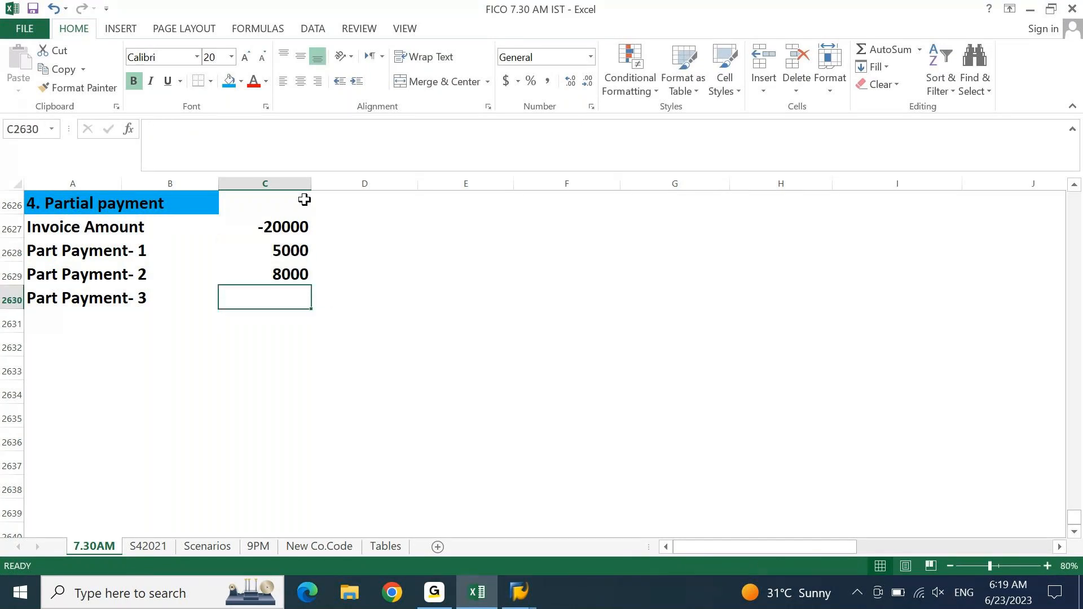
{"action": "type", "text": "7000"}
{"action": "key", "text": "Return"}
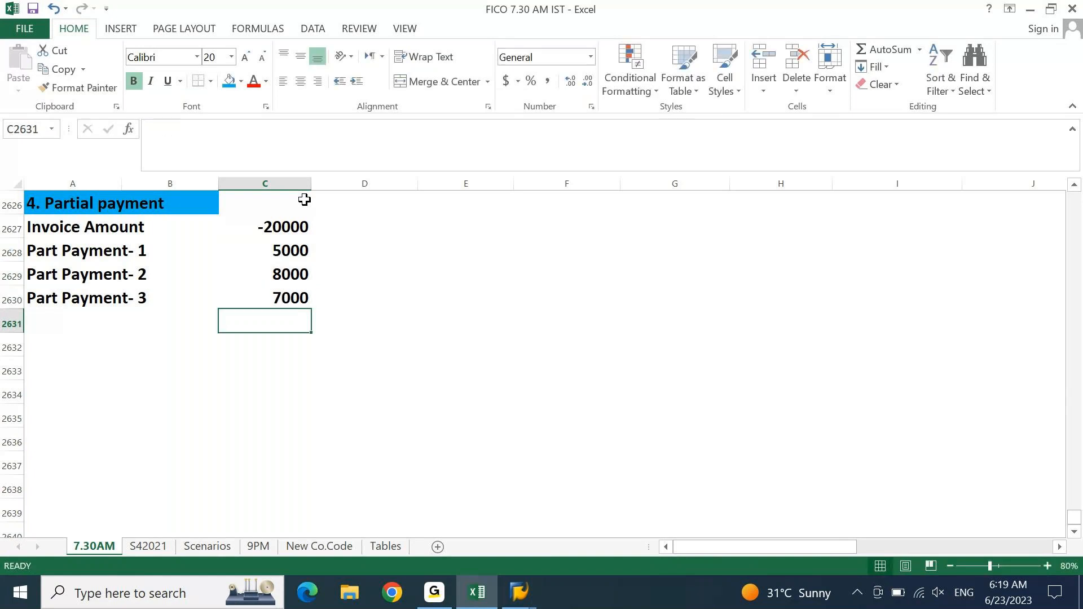
- Add a SUM of C2627:C2630 in C2631 below the part payment amounts
{"action": "key", "text": "alt+equal"}
{"action": "key", "text": "alt+equal"}
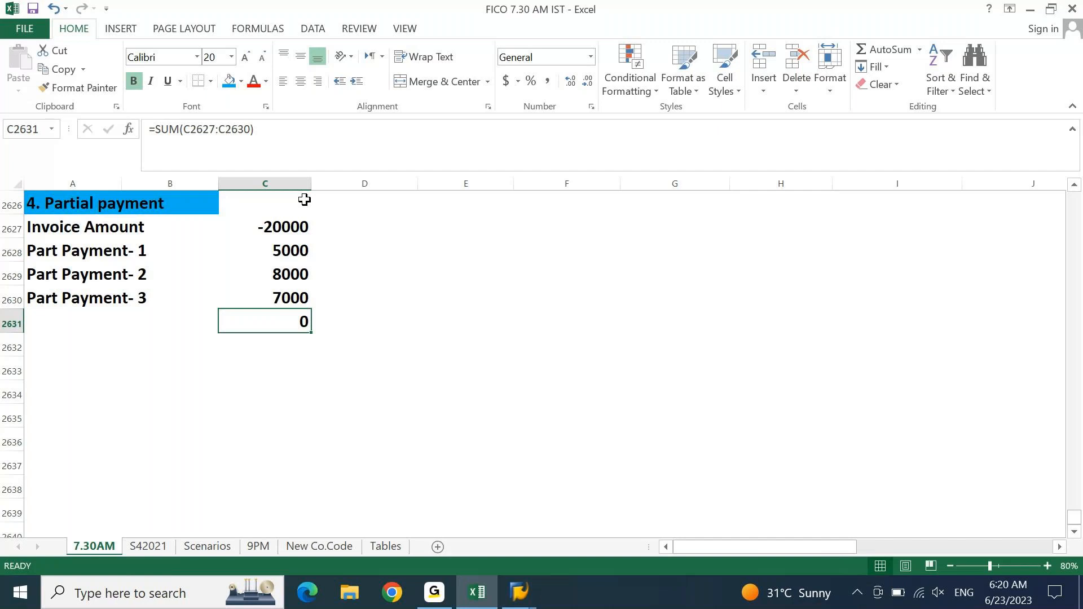
{"action": "key", "text": "Down"}
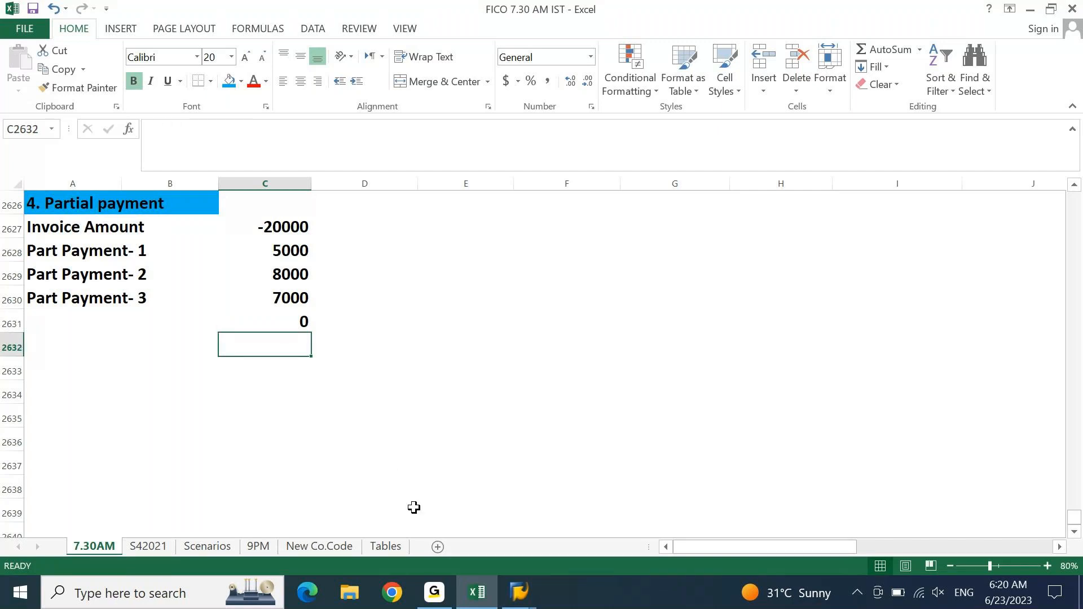
- Switch to SAP and start transaction F-53, Post Outgoing Payments, in a new session
{"action": "left_click", "coordinate": [519, 592]}
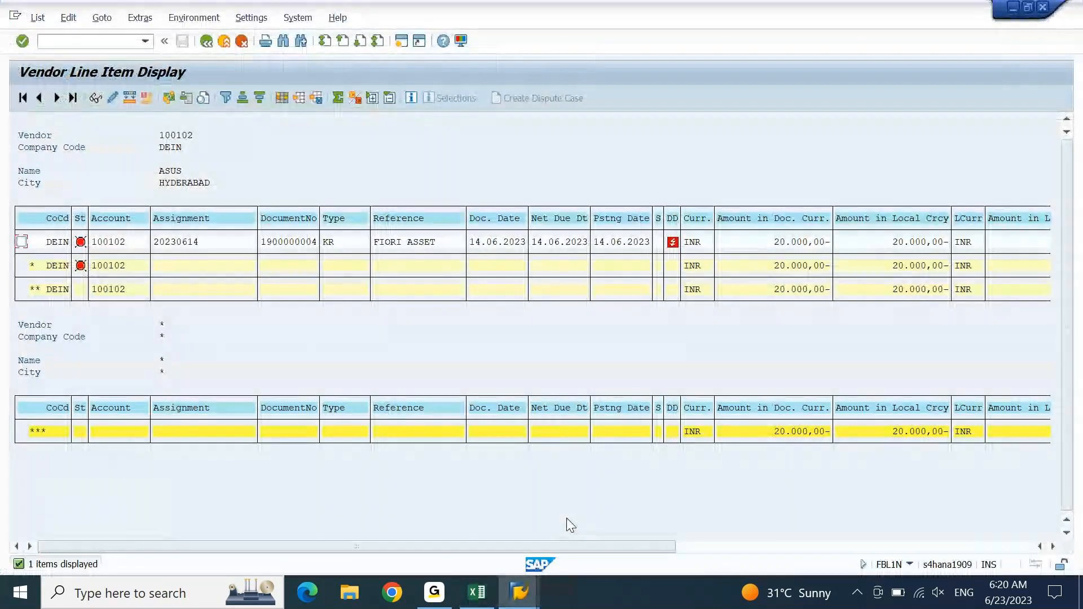
{"action": "left_click", "coordinate": [401, 40]}
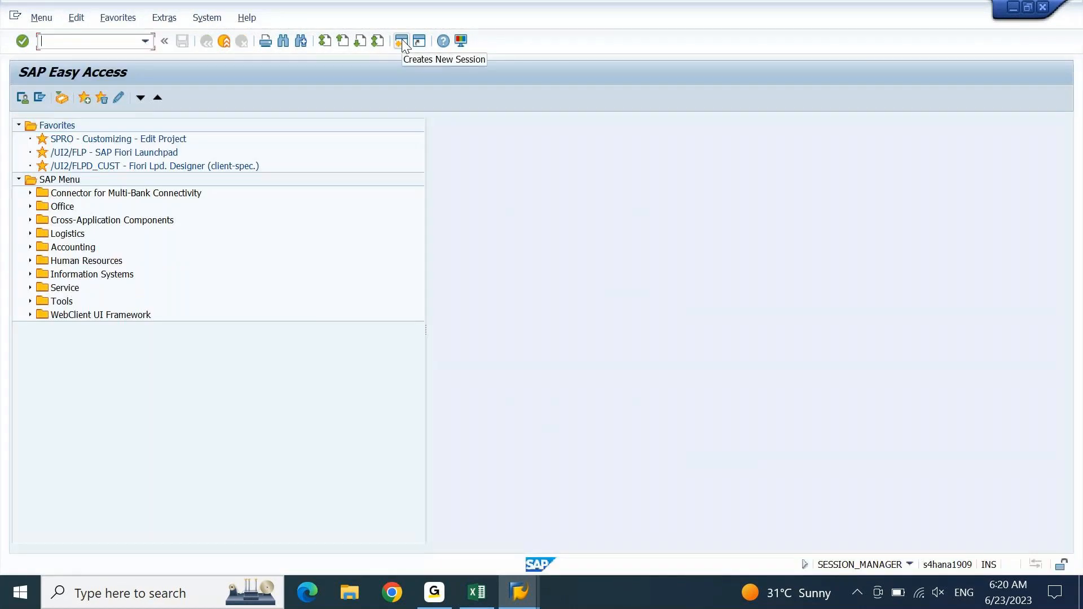
{"action": "type", "text": "f-53"}
{"action": "key", "text": "BackSpace"}
{"action": "type", "text": "3"}
{"action": "key", "text": "Return"}
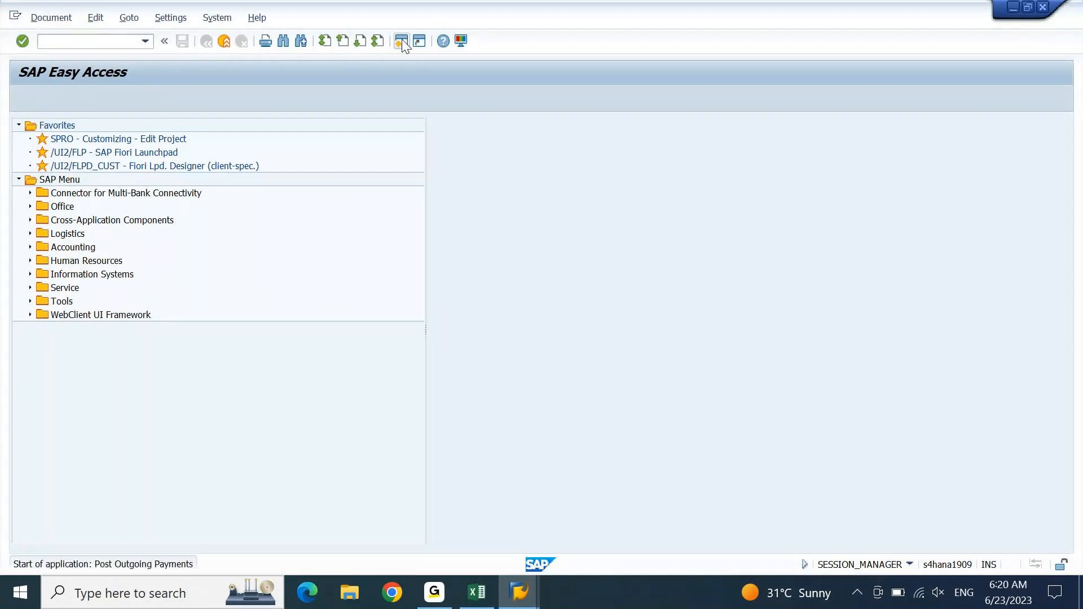
{"action": "key", "text": "alt+Tab"}
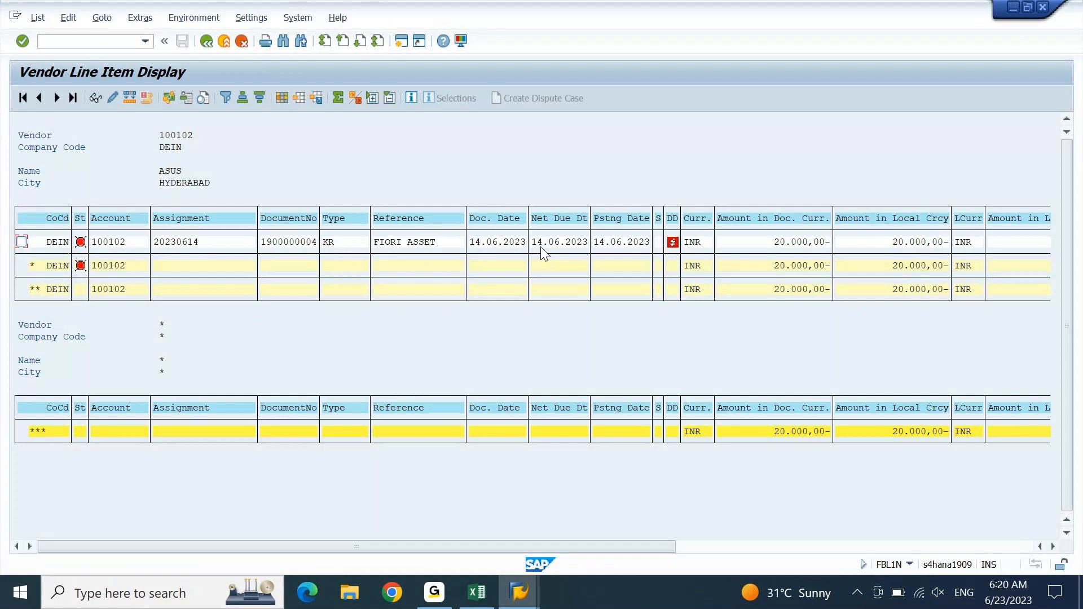
{"action": "key", "text": "alt+Tab"}
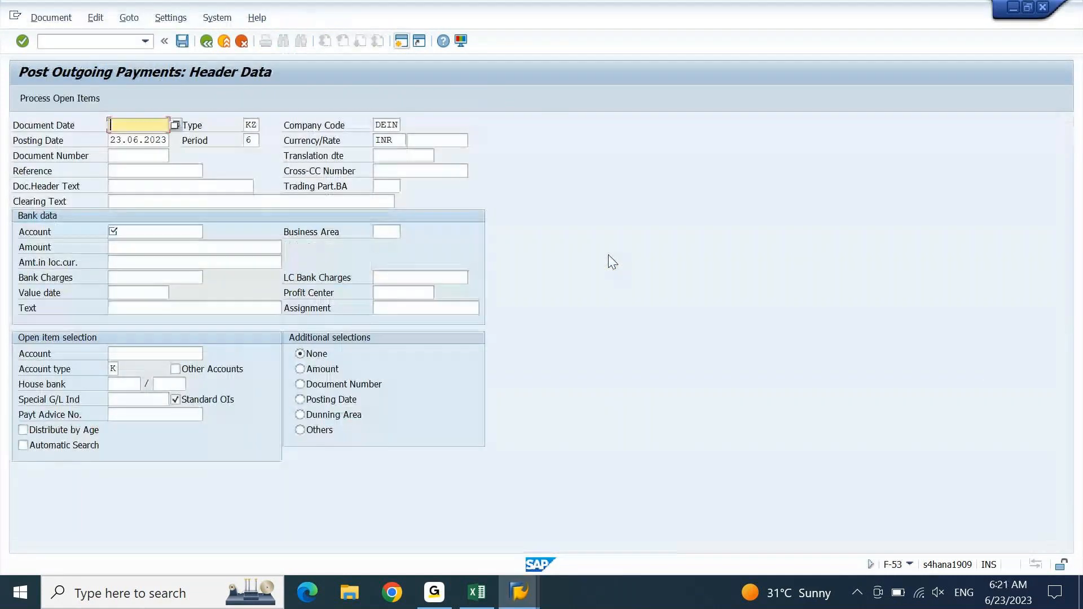
- Check the open vendor invoice's dates and set the payment's document date to 15.06.2023
{"action": "type", "text": "2"}
{"action": "key", "text": "Down"}
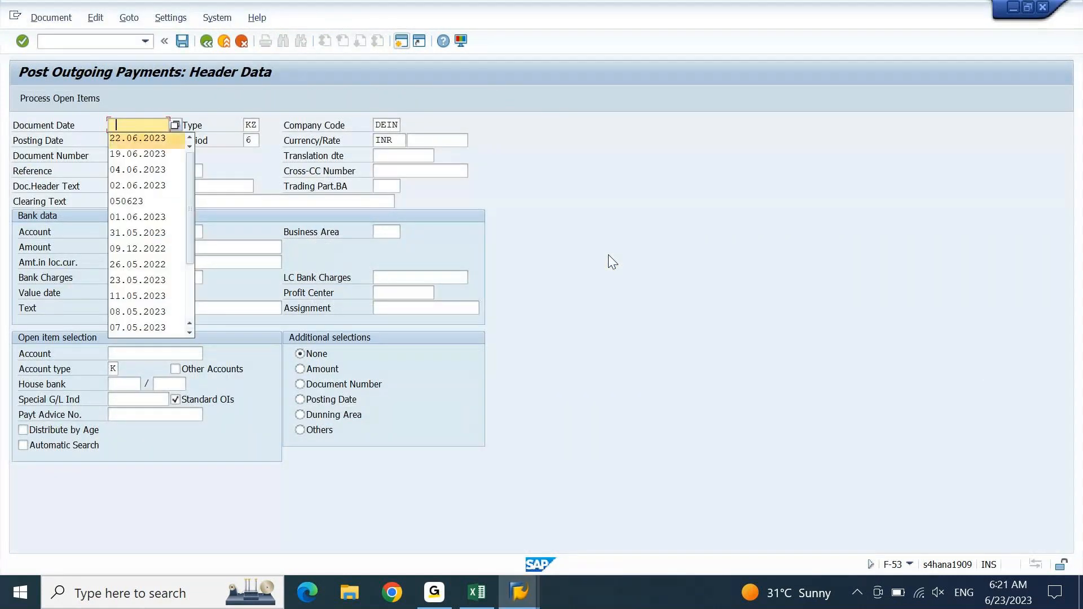
{"action": "key", "text": "Return"}
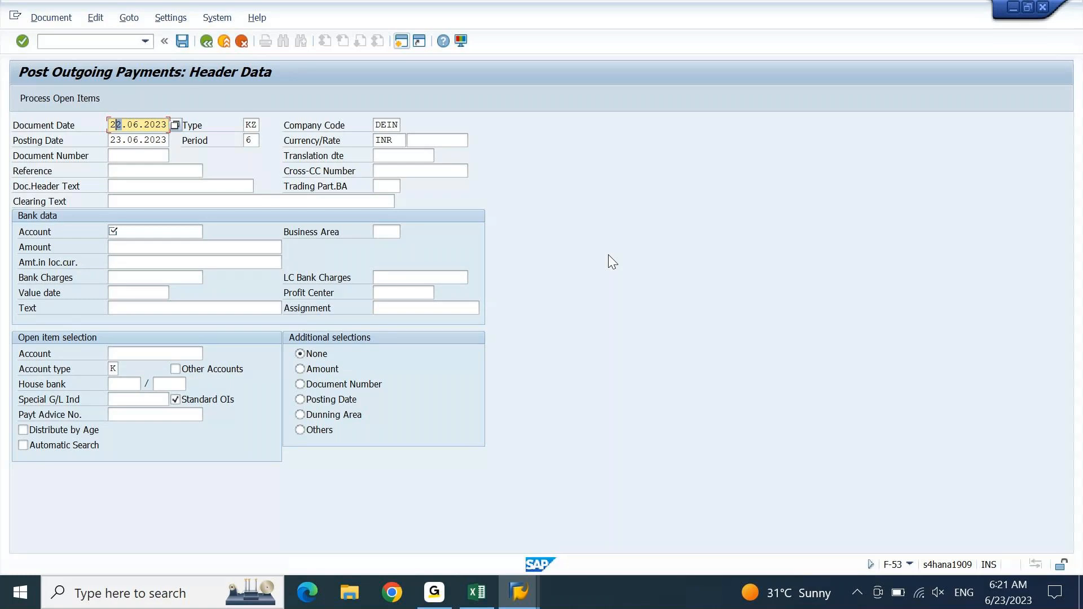
{"action": "key", "text": "alt+Tab"}
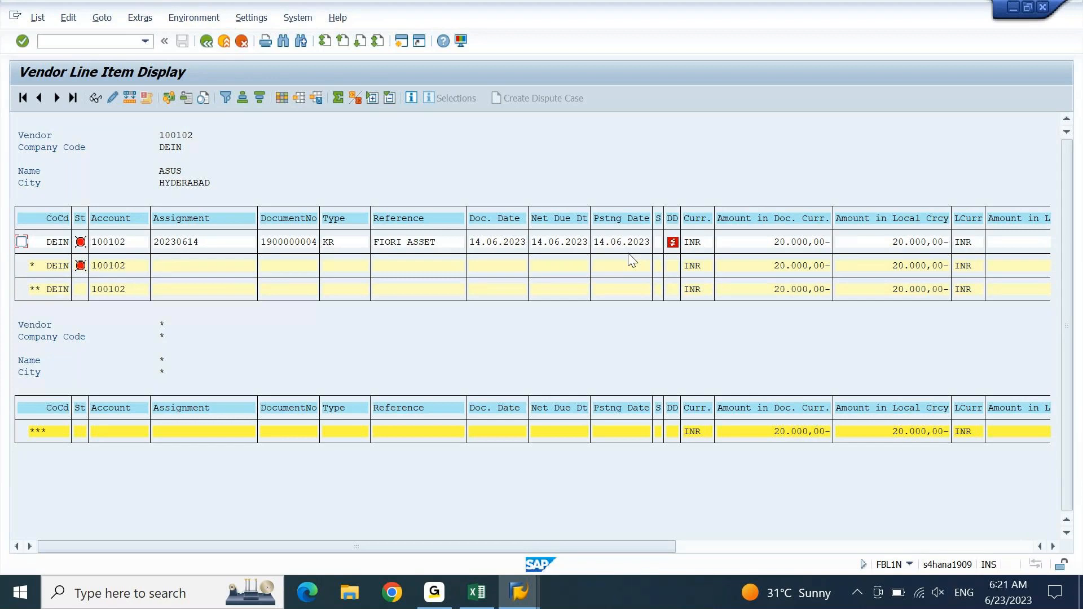
{"action": "key", "text": "alt+Tab"}
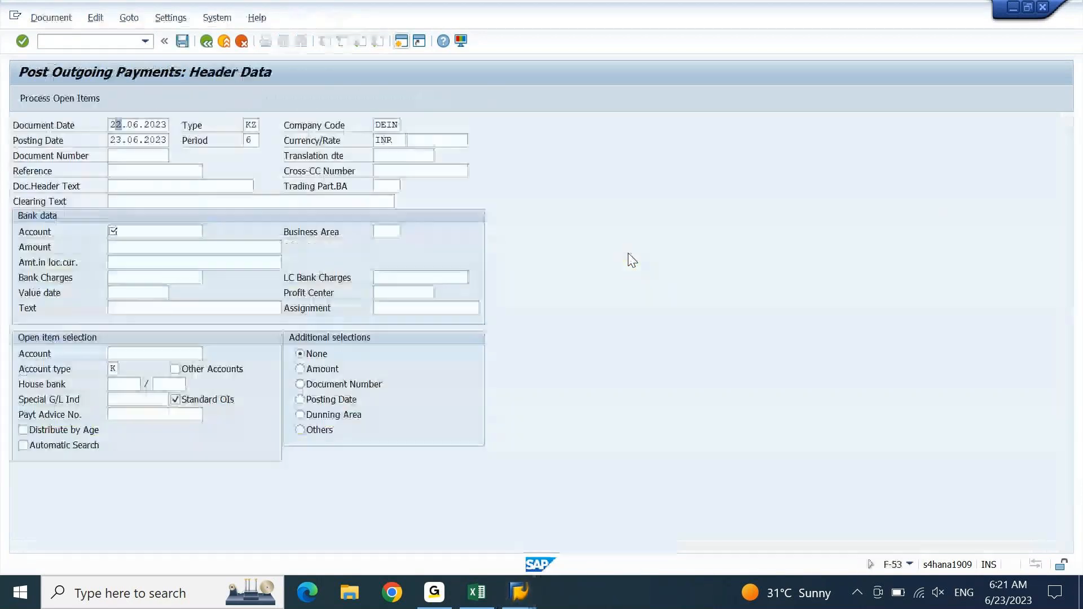
{"action": "type", "text": "2"}
{"action": "key", "text": "shift+Left"}
{"action": "key", "text": "shift+Left"}
{"action": "type", "text": "15"}
{"action": "key", "text": "Down"}
- Set the payment's posting date to 15.06.2023
{"action": "key", "text": "shift+Left"}
{"action": "key", "text": "shift+Left"}
{"action": "type", "text": "15"}
{"action": "key", "text": "Down"}
{"action": "key", "text": "Down"}
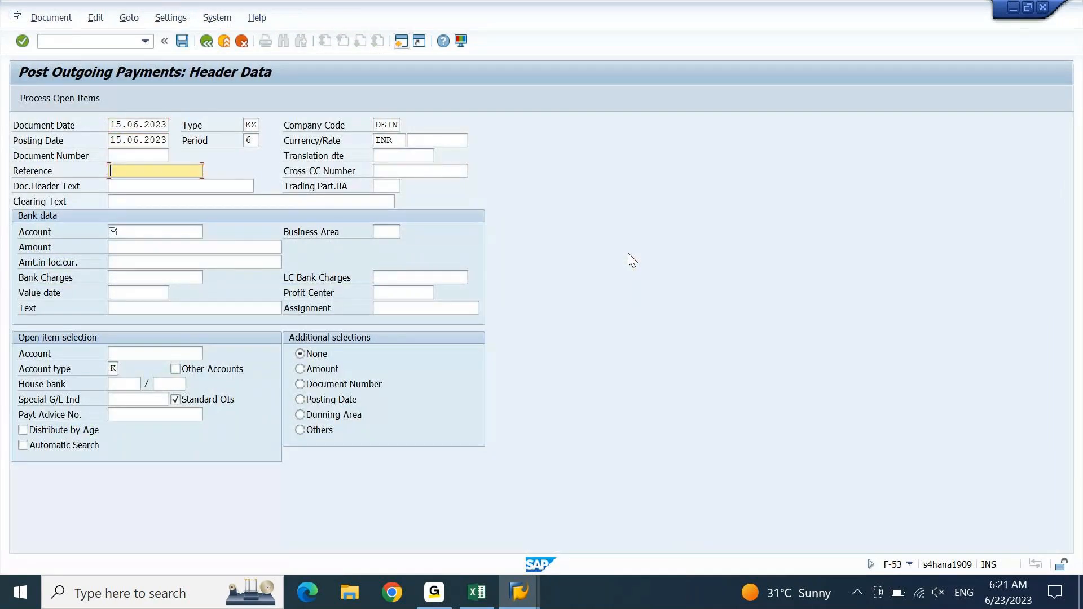
- Enter "Part Pay 01" as the reference, document header text and clearing text
{"action": "type", "text": "Part Pay 01"}
{"action": "key", "text": "shift+Home"}
{"action": "key", "text": "ctrl+c"}
{"action": "key", "text": "Down"}
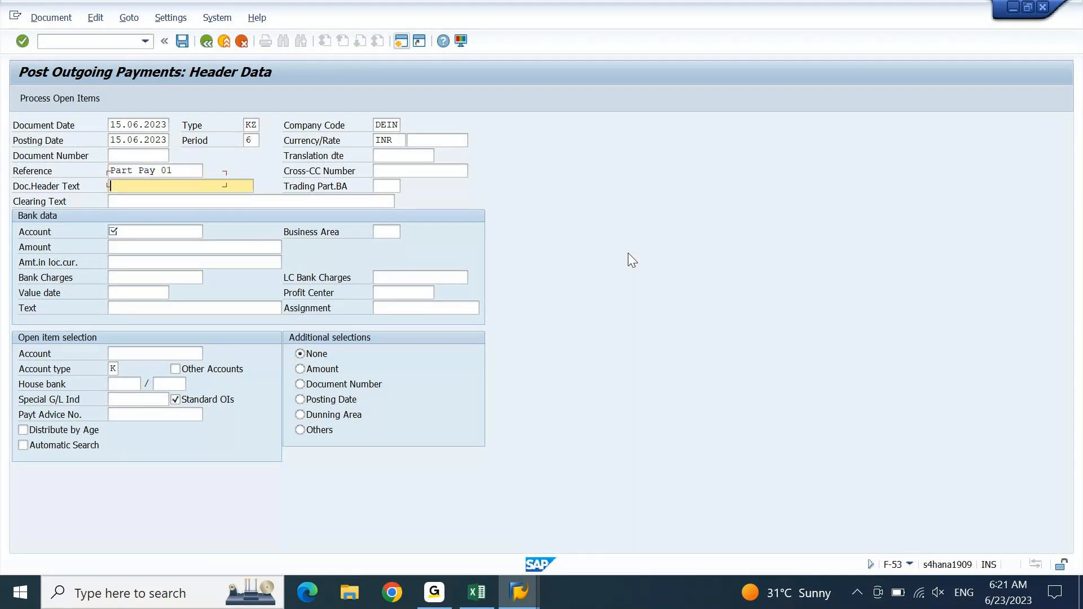
{"action": "key", "text": "ctrl+v"}
{"action": "key", "text": "Down"}
{"action": "key", "text": "ctrl+v"}
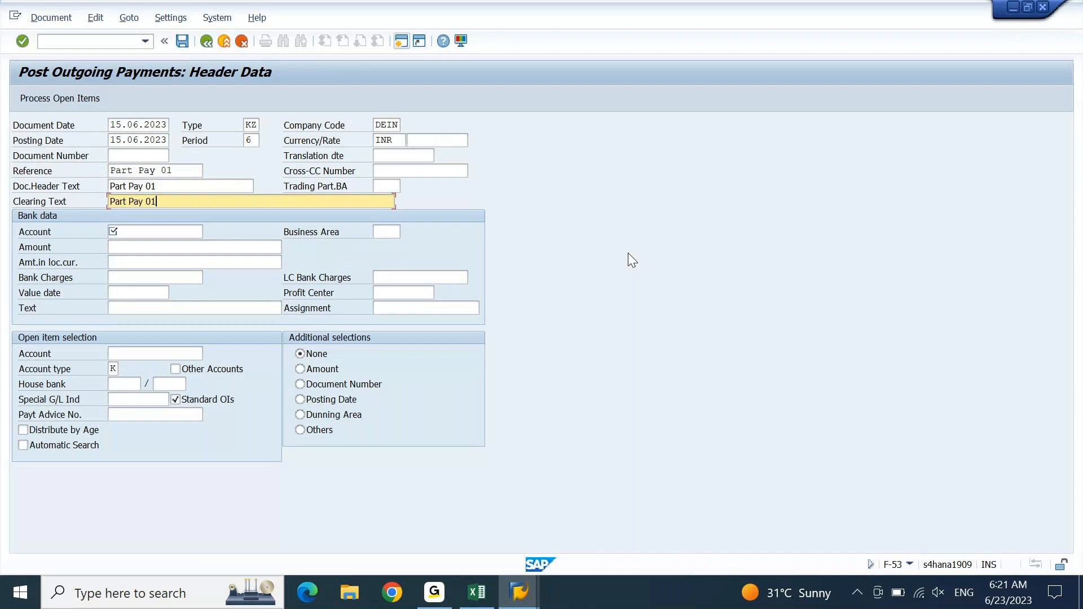
- Enter the bank account number and an amount of 5000 in the bank data
{"action": "key", "text": "Down"}
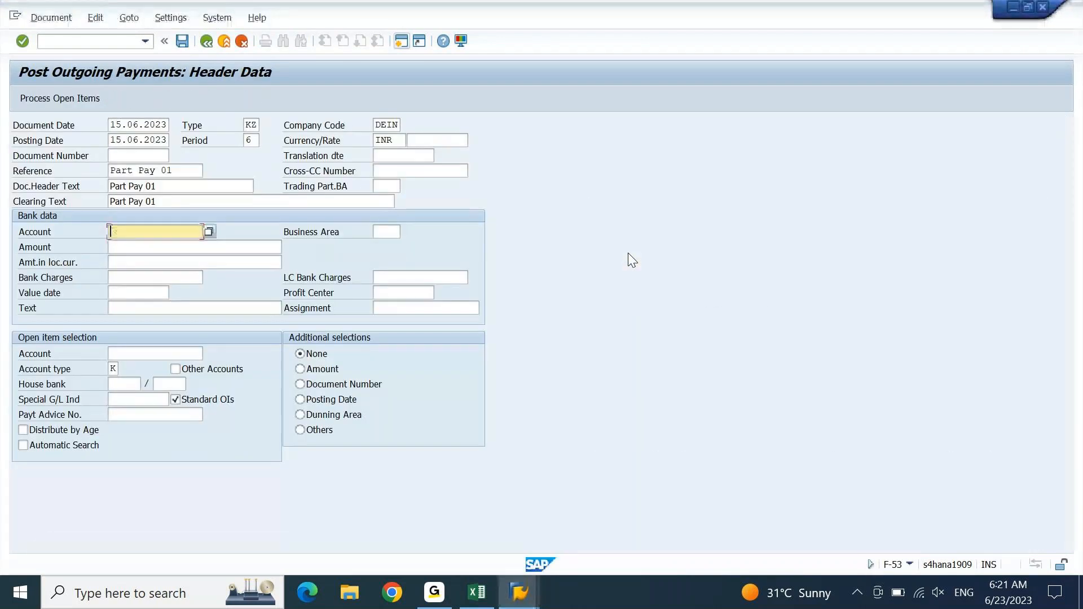
{"action": "type", "text": "12000012"}
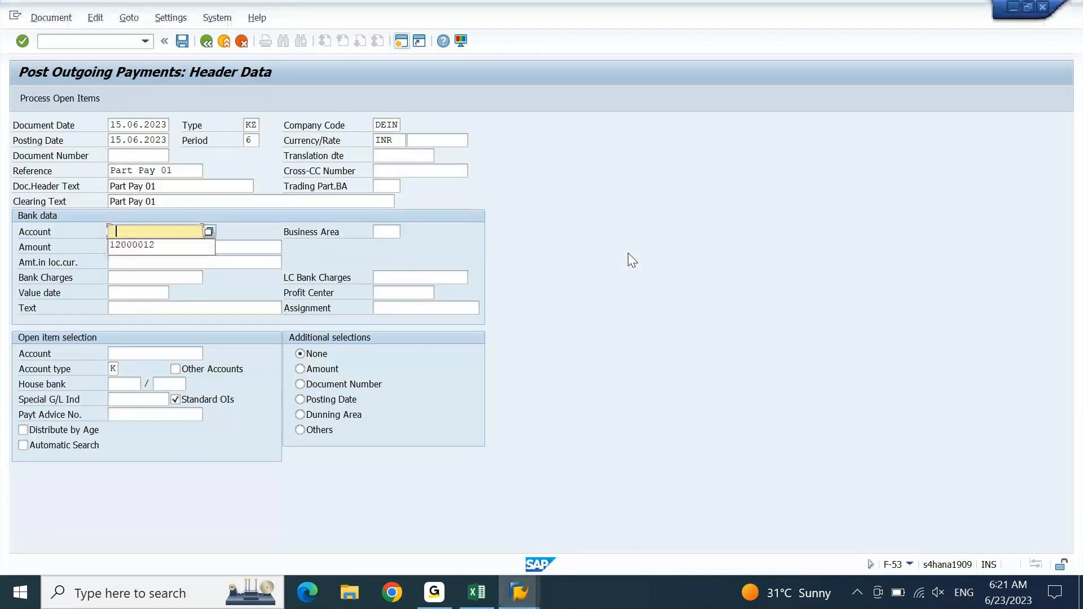
{"action": "key", "text": "Down"}
{"action": "type", "text": "5000"}
{"action": "key", "text": "Down"}
{"action": "key", "text": "Down"}
{"action": "key", "text": "Down"}
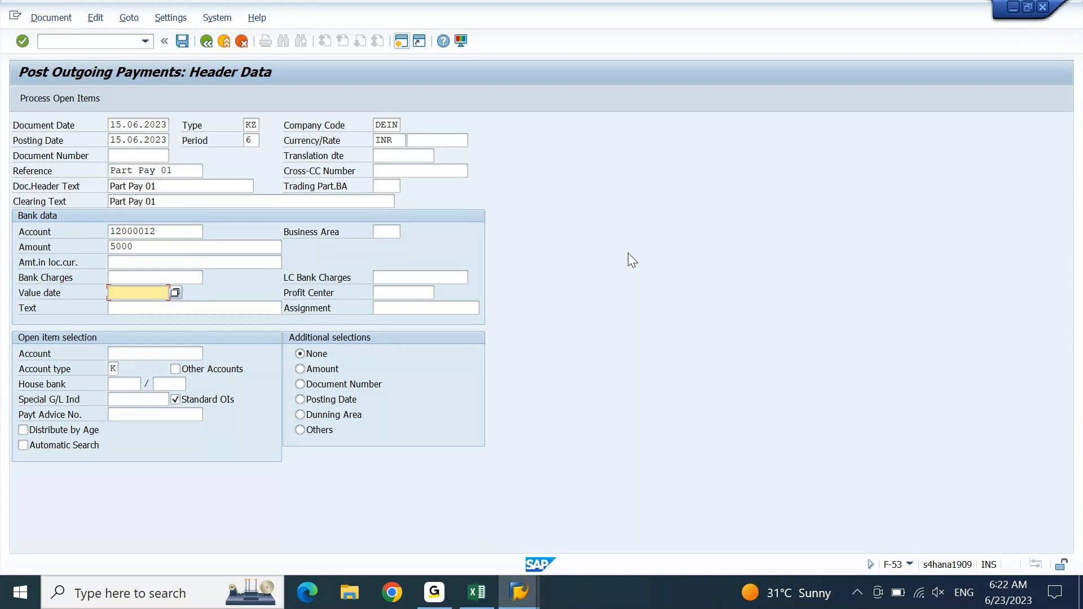
- Enter the value date 150623 and the text "part pay 01" in the bank data
{"action": "type", "text": "150623"}
{"action": "key", "text": "Down"}
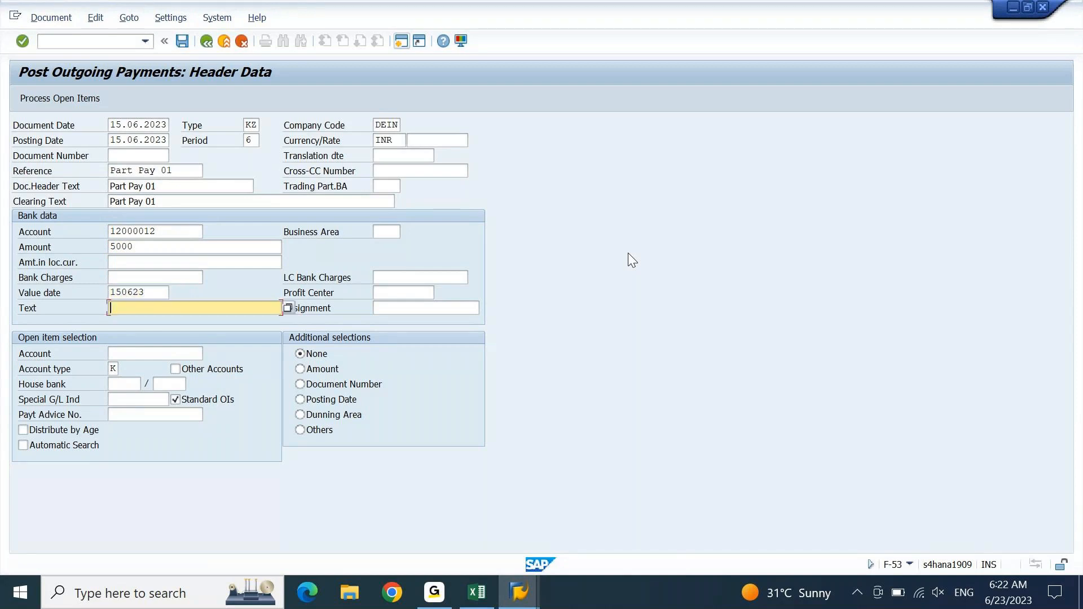
{"action": "type", "text": "pa"}
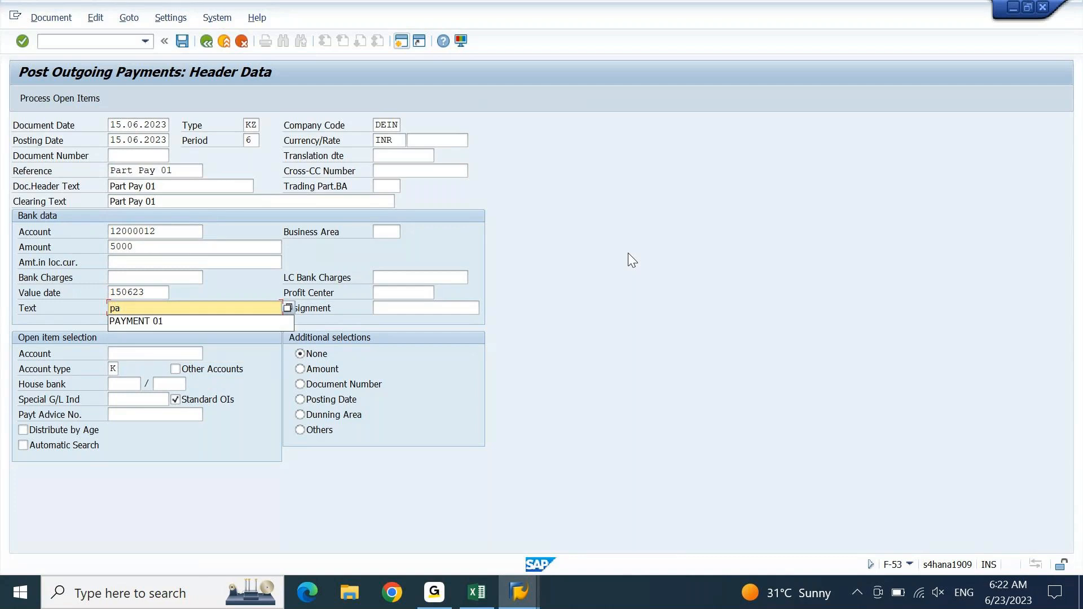
{"action": "type", "text": "rt pay 01"}
{"action": "key", "text": "Tab"}
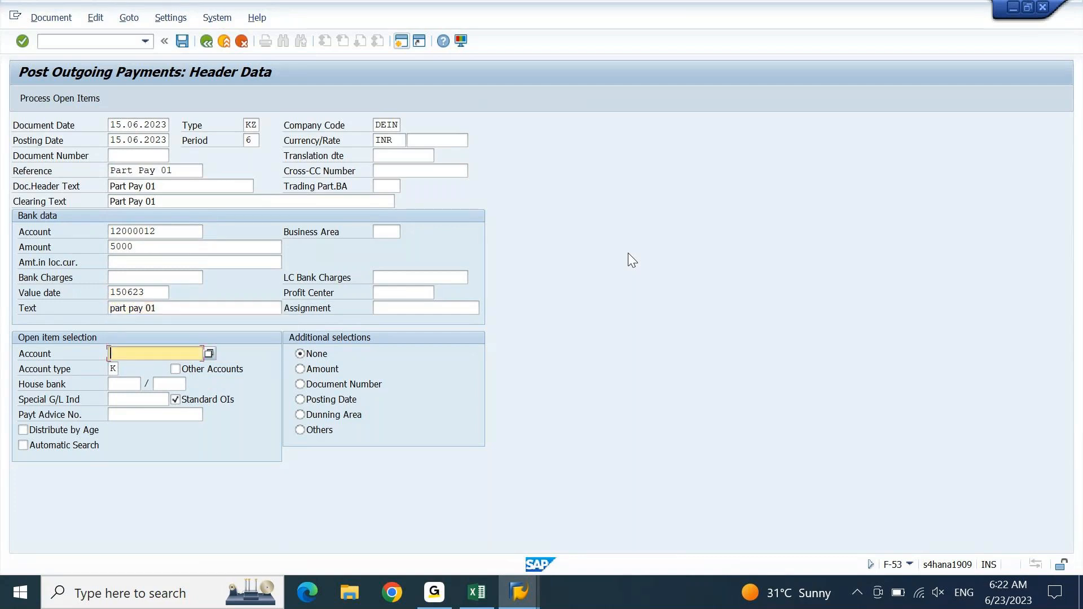
- Enter the ASUS vendor's account number for open item selection and try to process the open items
{"action": "key", "text": "alt+Tab"}
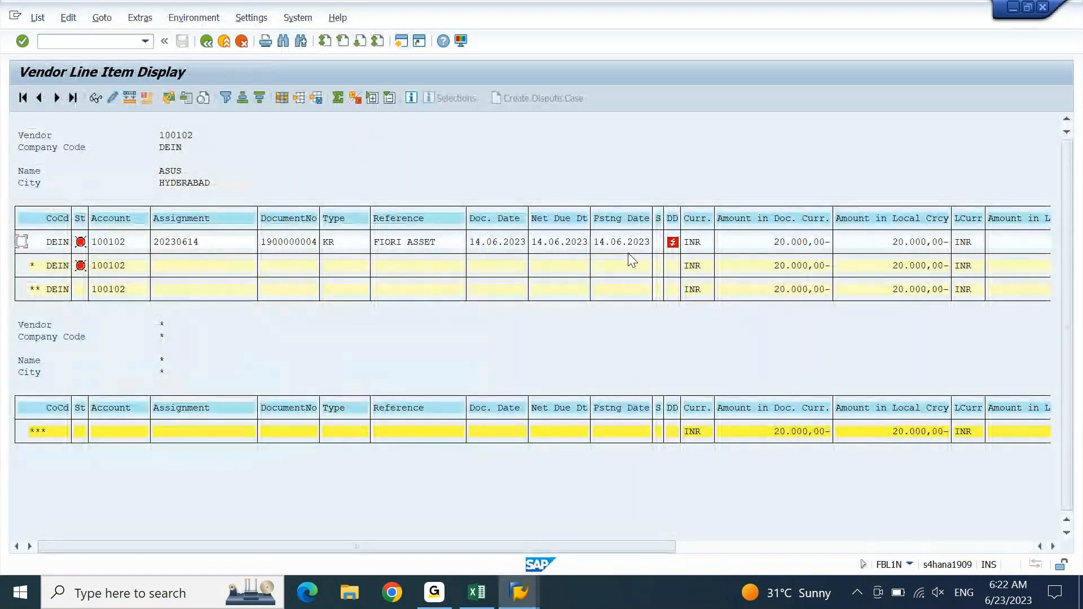
{"action": "key", "text": "alt+Tab"}
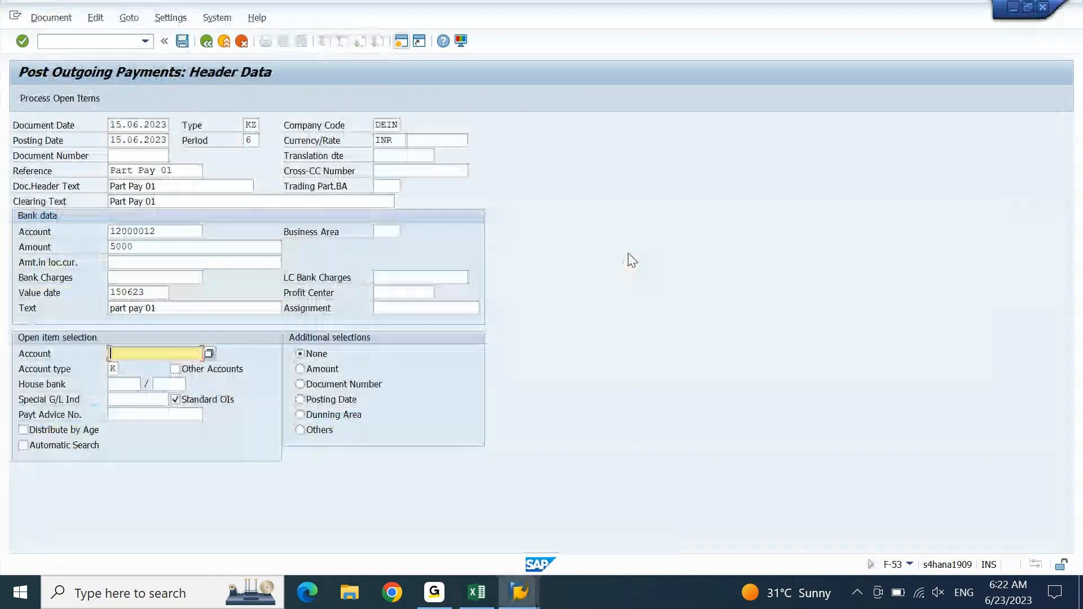
{"action": "type", "text": "100102"}
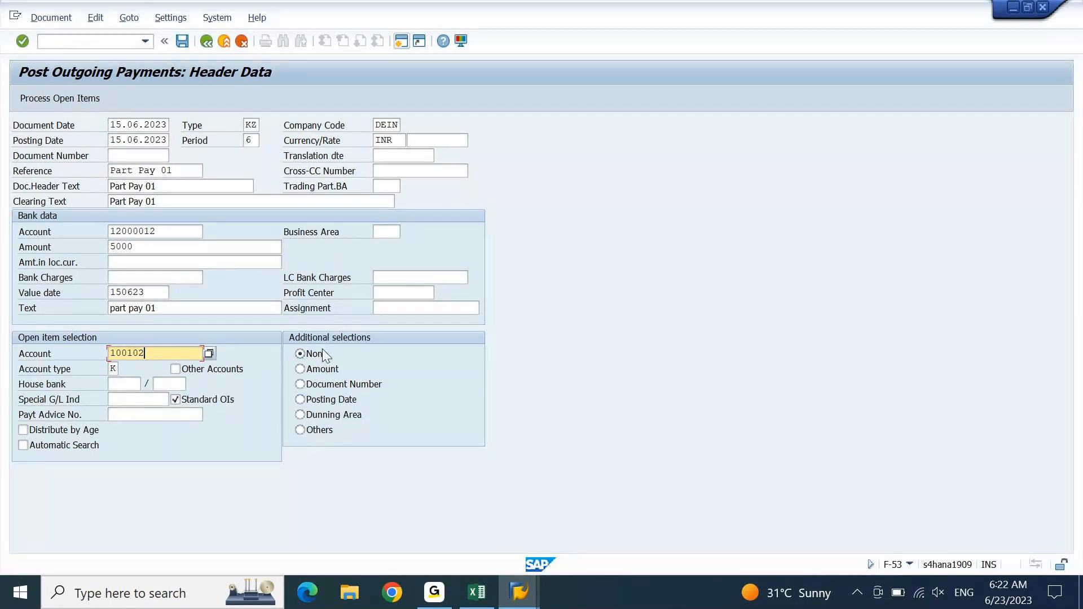
{"action": "left_click", "coordinate": [83, 100]}
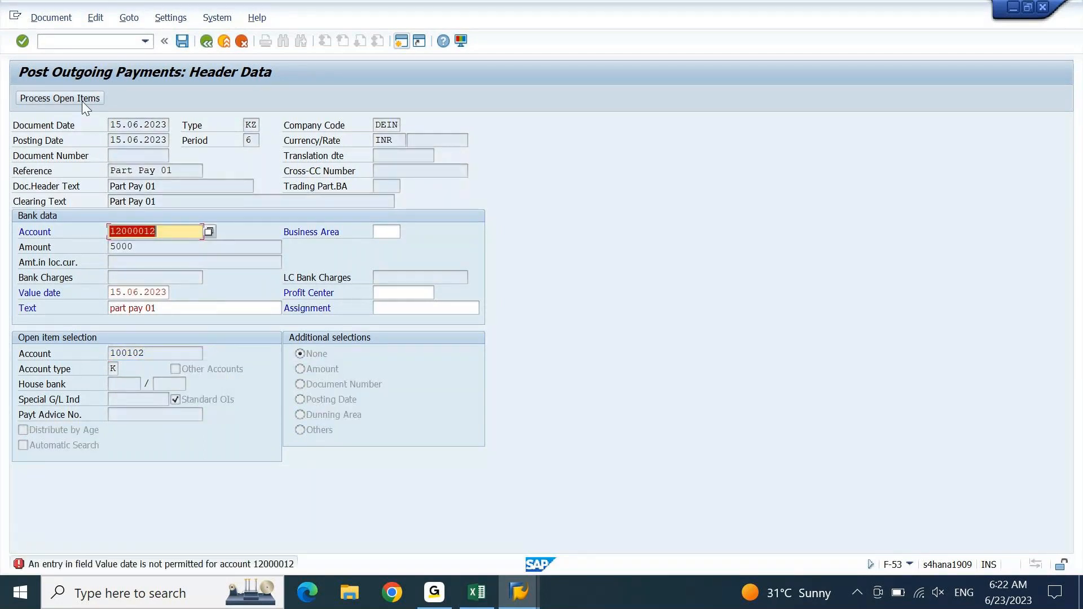
- Clear the value date from the bank data and process the vendor's open items
{"action": "key", "text": "Down"}
{"action": "key", "text": "Down"}
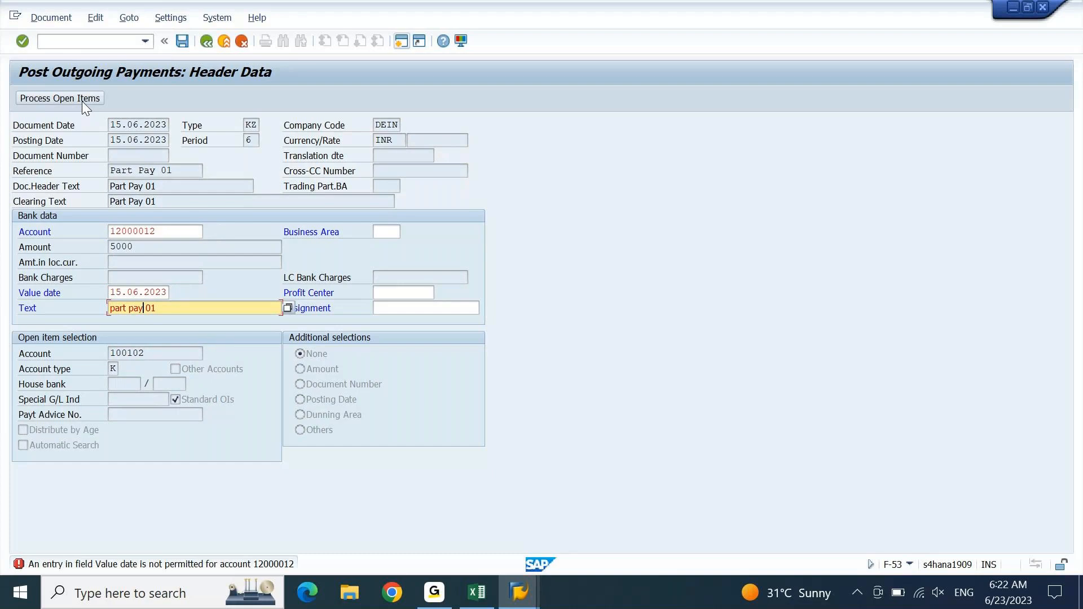
{"action": "key", "text": "Up"}
{"action": "key", "text": "Tab"}
{"action": "key", "text": "shift+Tab"}
{"action": "key", "text": "Delete"}
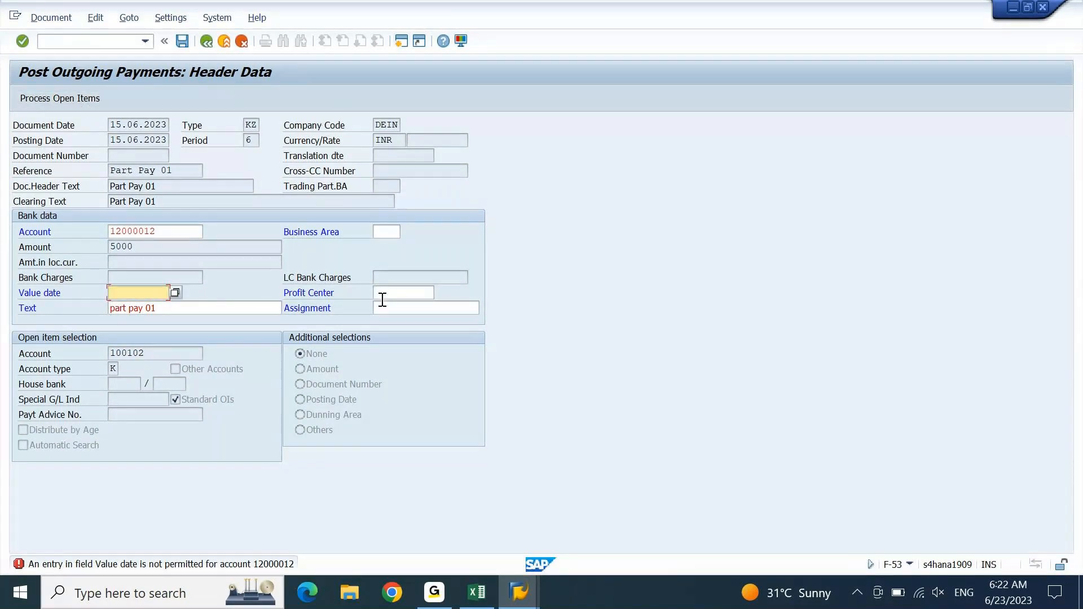
{"action": "left_click", "coordinate": [80, 105]}
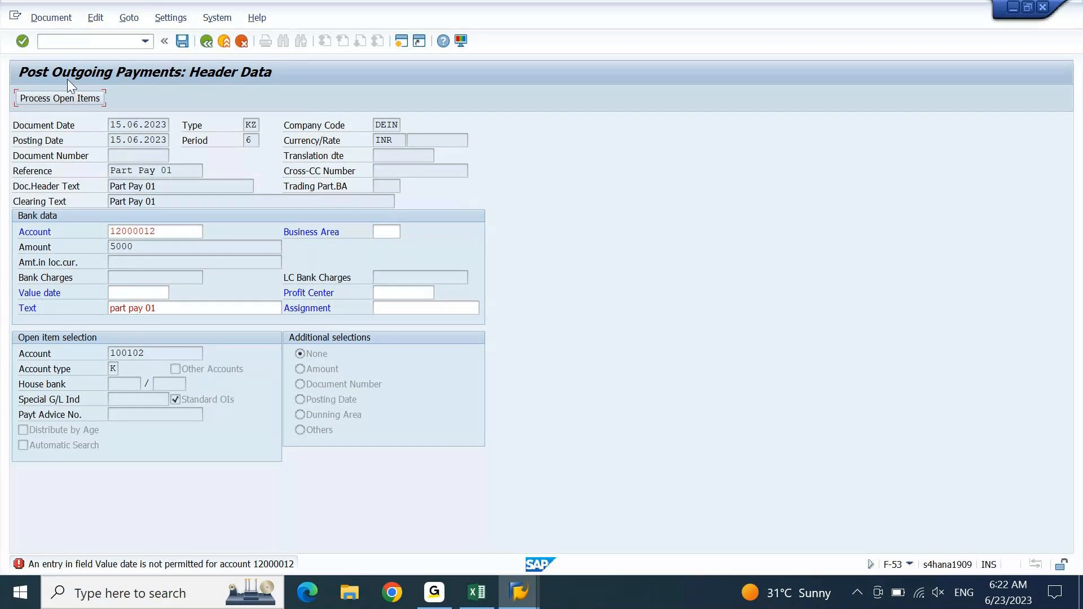
{"action": "left_click", "coordinate": [72, 97]}
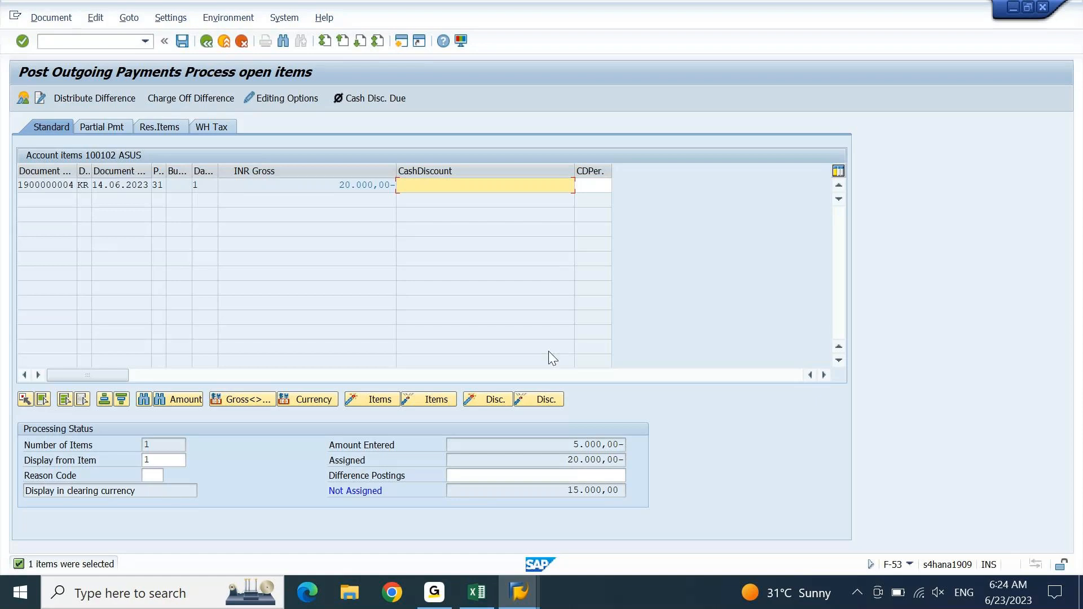
- Set the open ASUS invoice's payment amount to 5000 as a partial payment
{"action": "left_click", "coordinate": [100, 125]}
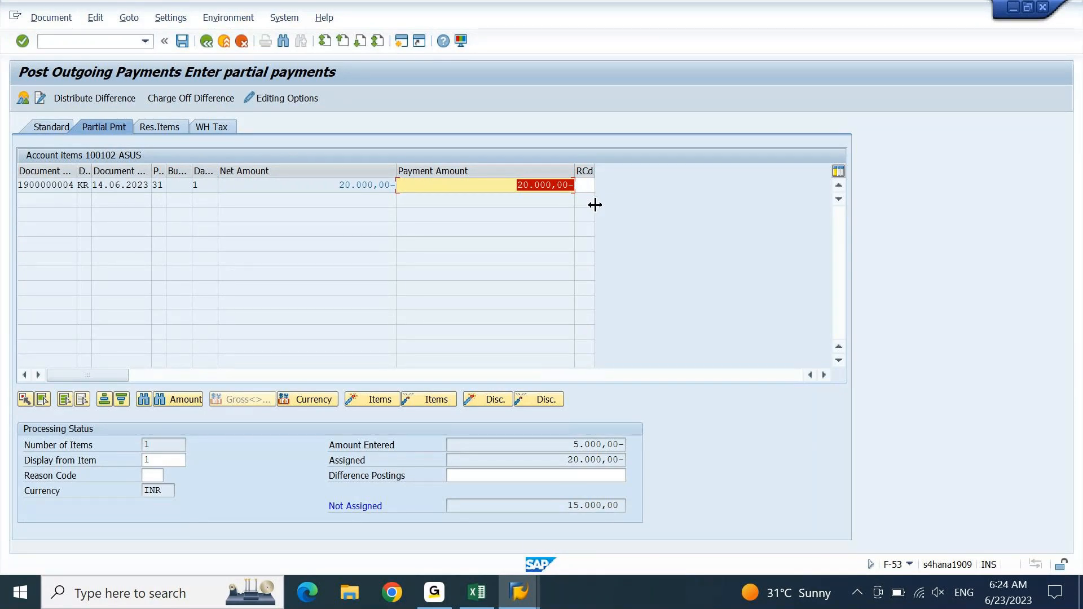
{"action": "key", "text": "Left"}
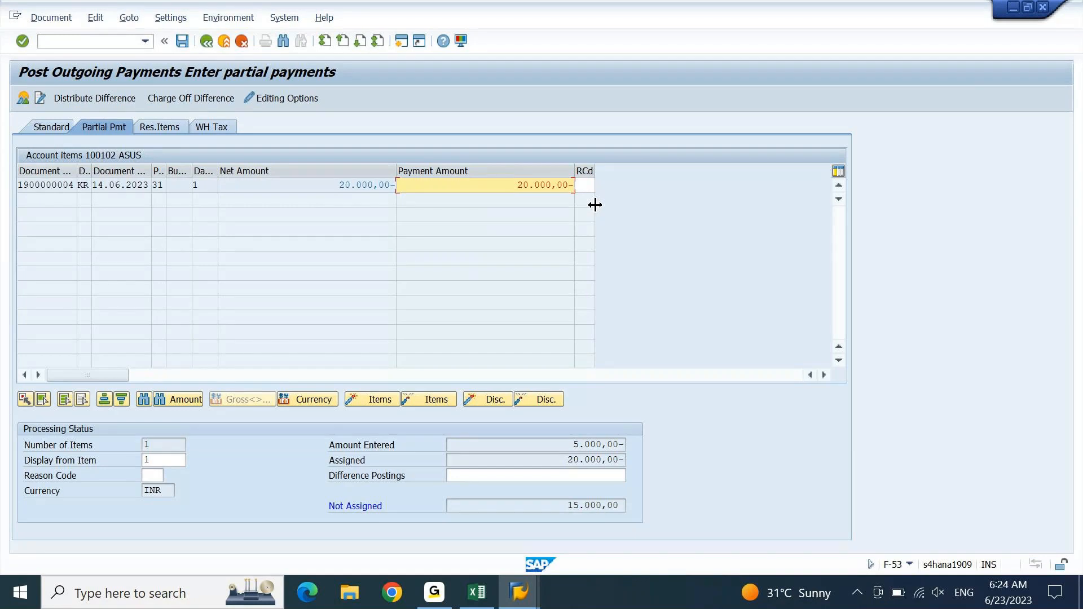
{"action": "key", "text": "shift+Home"}
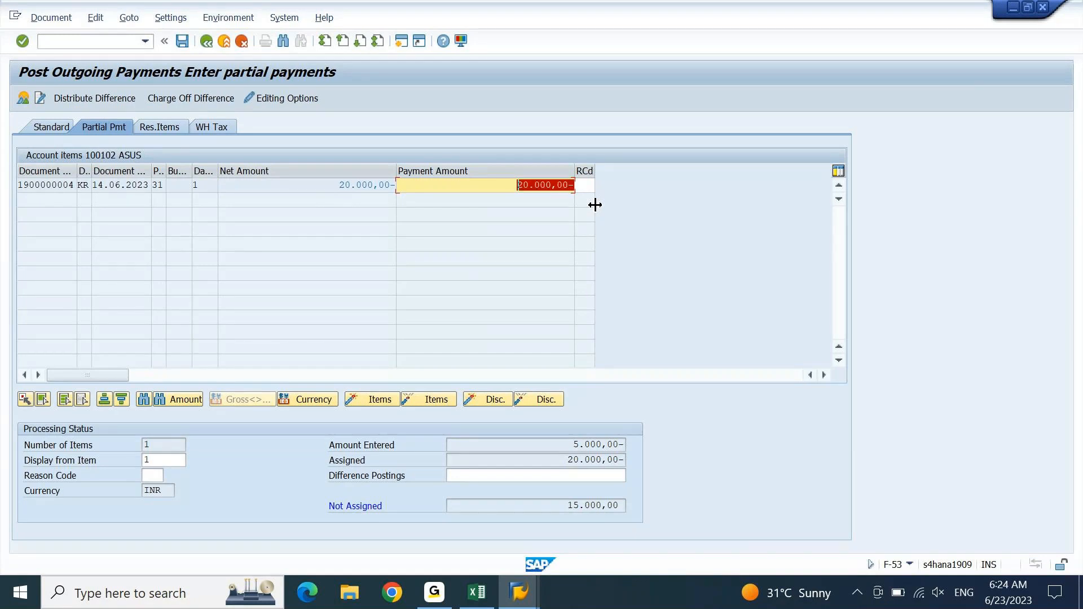
{"action": "key", "text": "Delete"}
{"action": "type", "text": "5000"}
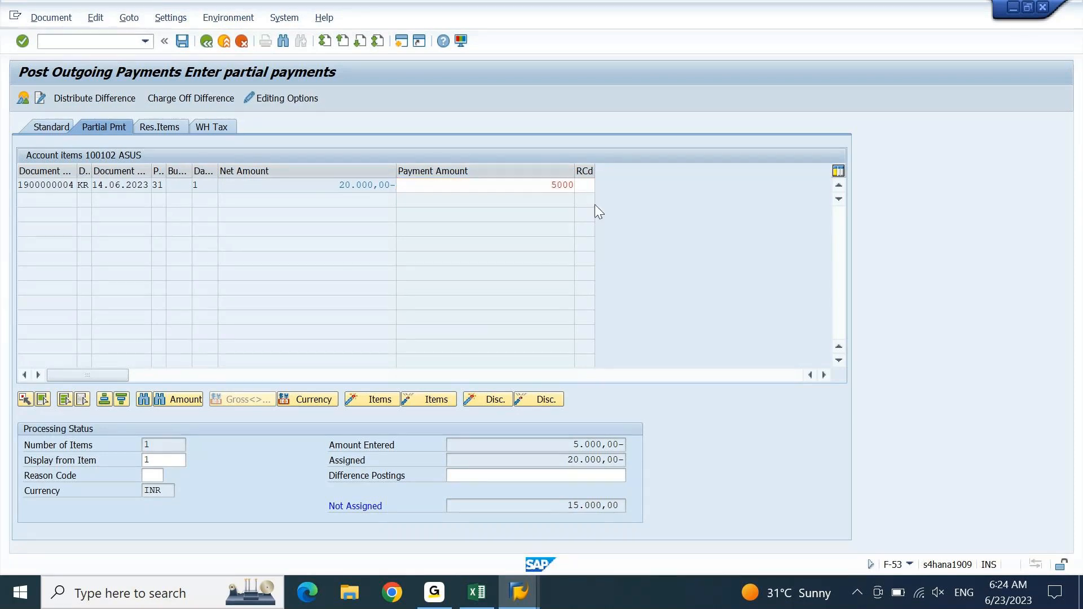
{"action": "key", "text": "Return"}
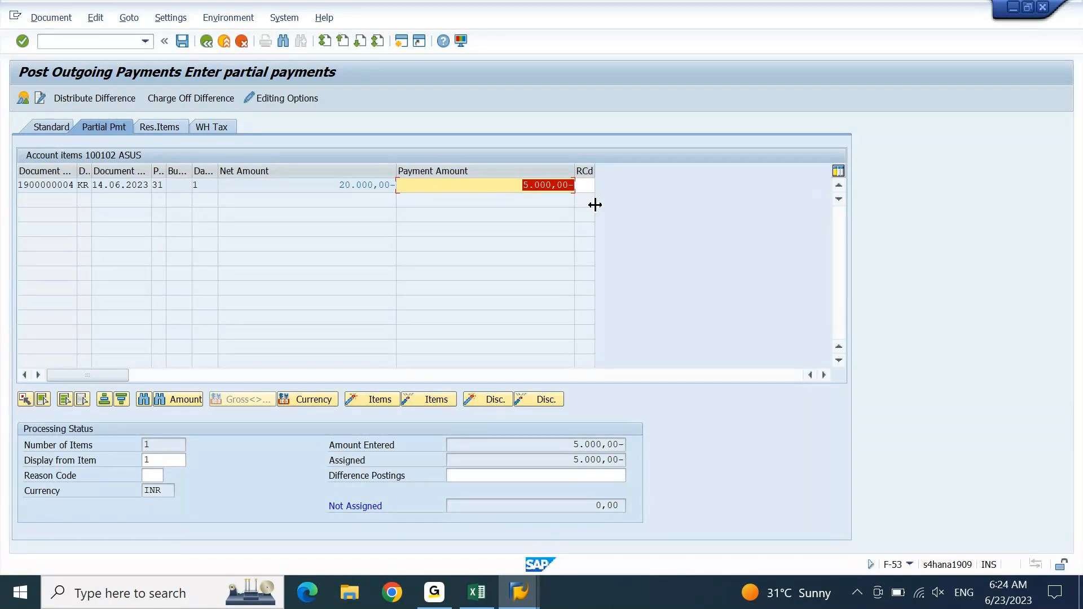
{"action": "left_click", "coordinate": [595, 204]}
{"action": "key", "text": "BackSpace"}
{"action": "key", "text": "Return"}
- Compare the invoice's net and payment amounts with the Amount Entered and Assigned values
{"action": "left_click_drag", "start_coordinate": [340, 190], "coordinate": [391, 192]}
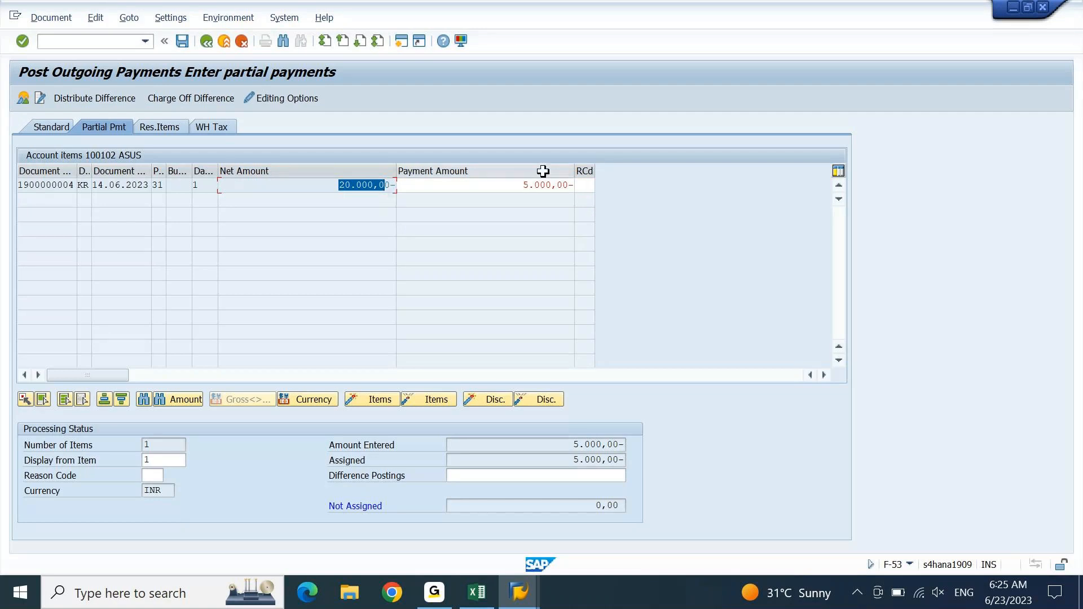
{"action": "left_click_drag", "start_coordinate": [520, 185], "coordinate": [603, 189]}
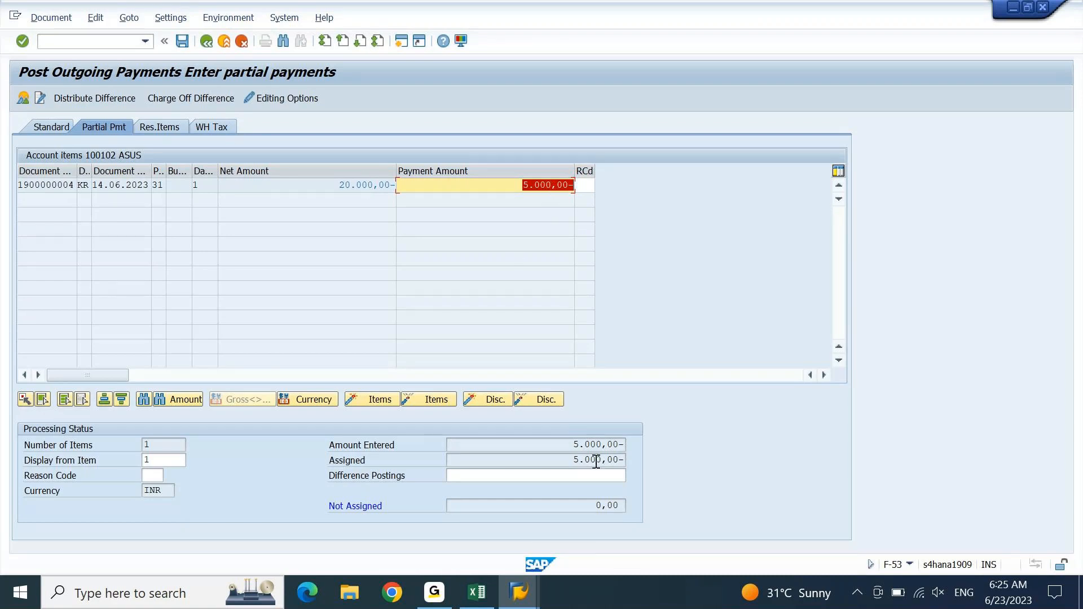
{"action": "double_click", "coordinate": [573, 444]}
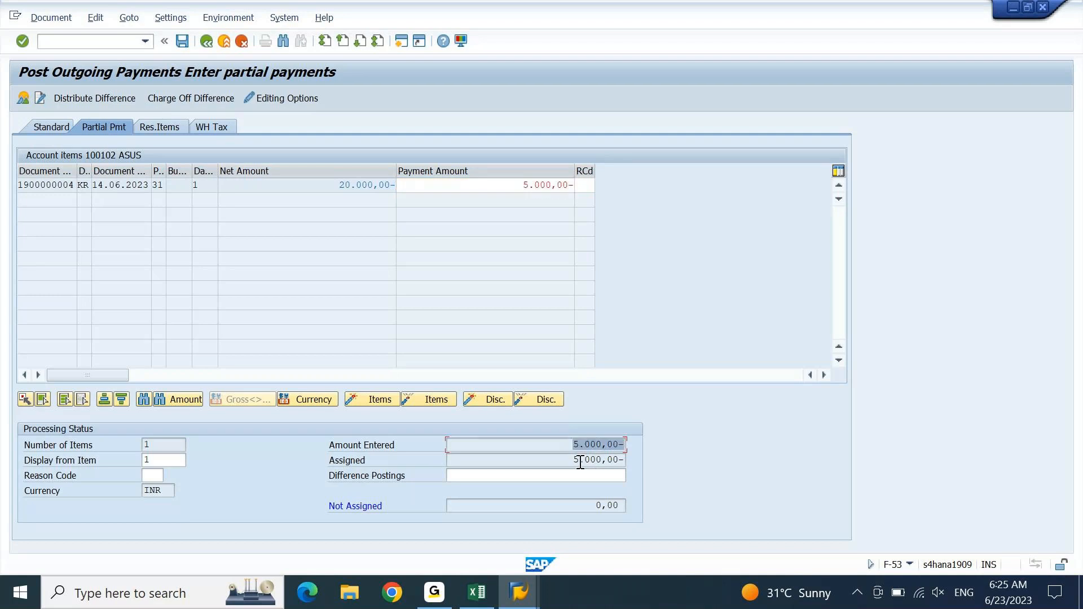
{"action": "double_click", "coordinate": [572, 461]}
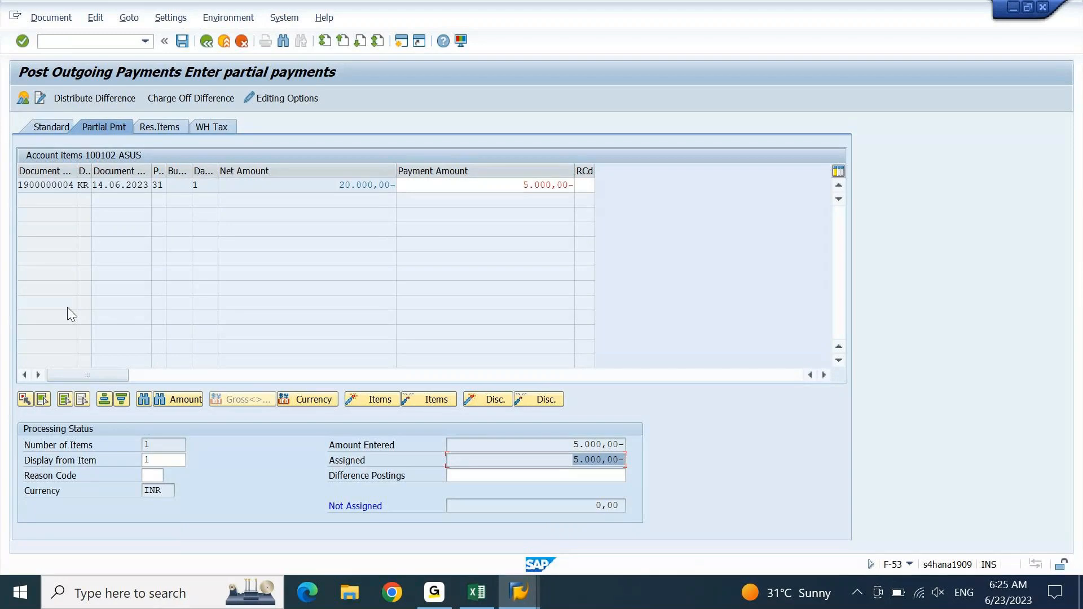
- Simulate the 5000 partial payment document and run the general ledger simulation for it
{"action": "left_click", "coordinate": [50, 17]}
{"action": "left_click", "coordinate": [52, 54]}
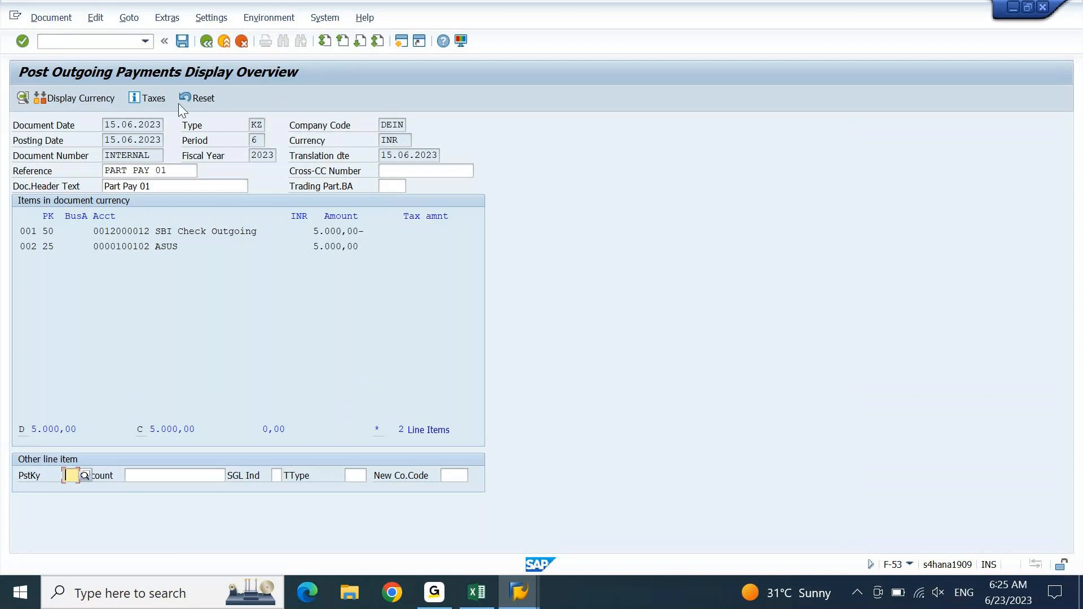
{"action": "left_click", "coordinate": [61, 19]}
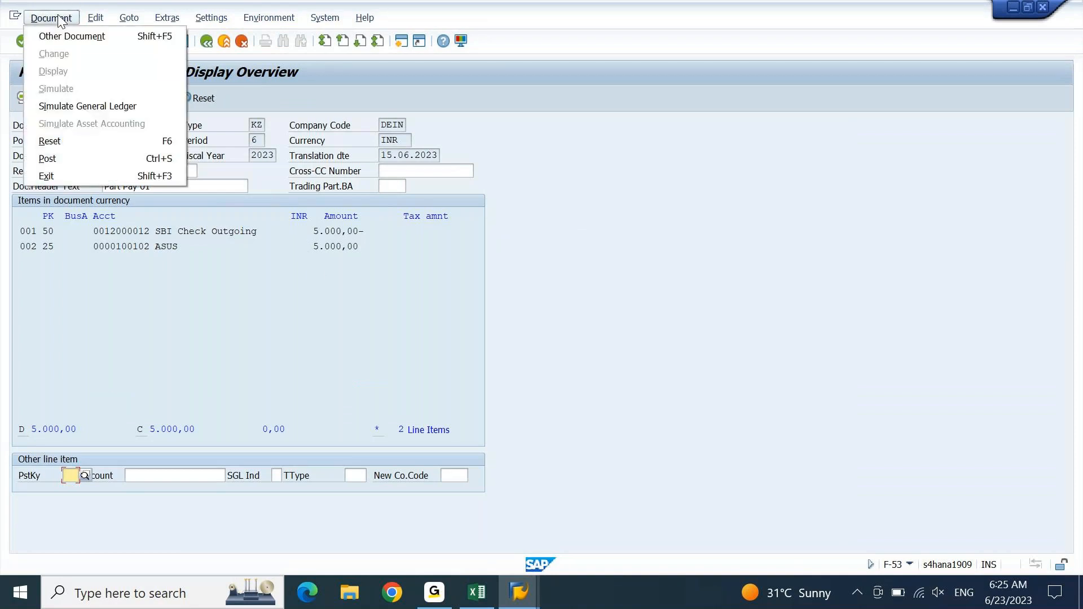
{"action": "left_click", "coordinate": [70, 101]}
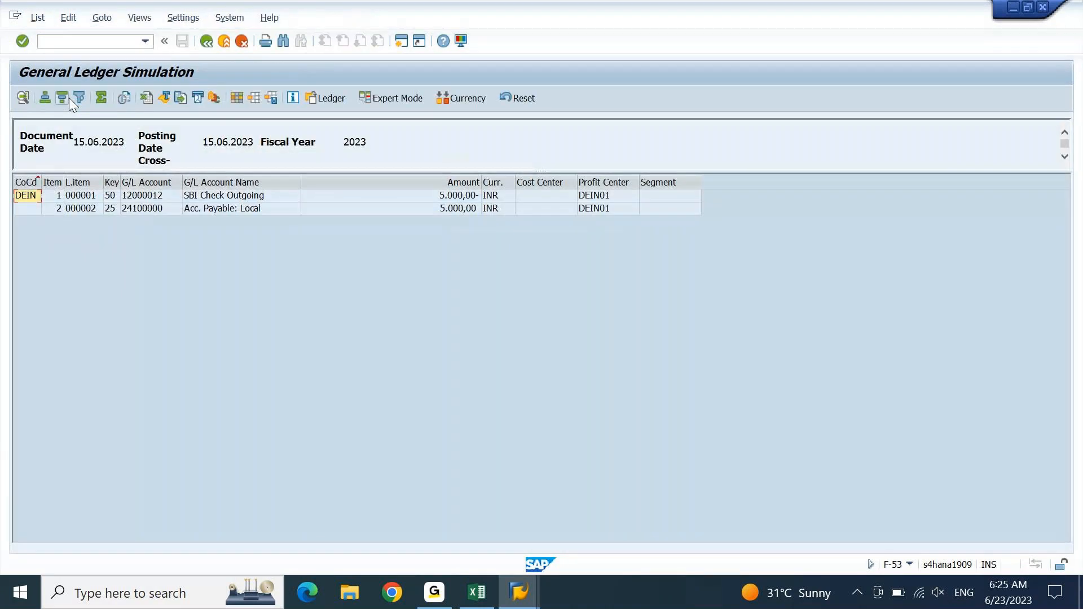
- Inspect the simulation's profit centers and its document splitting in Expert Mode, and return to the payment overview
{"action": "left_click", "coordinate": [615, 183]}
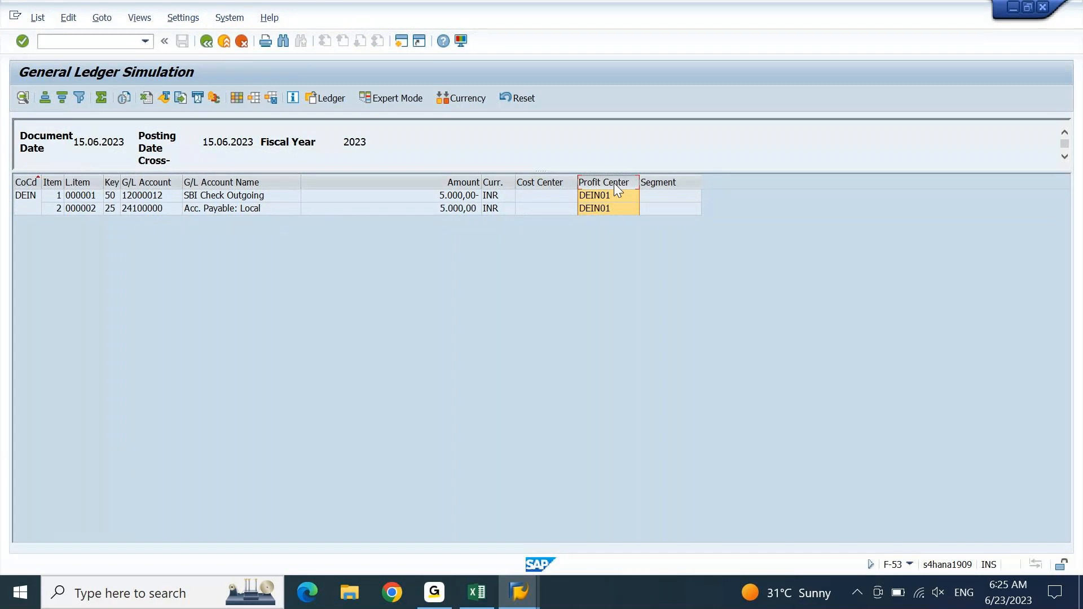
{"action": "left_click", "coordinate": [403, 104]}
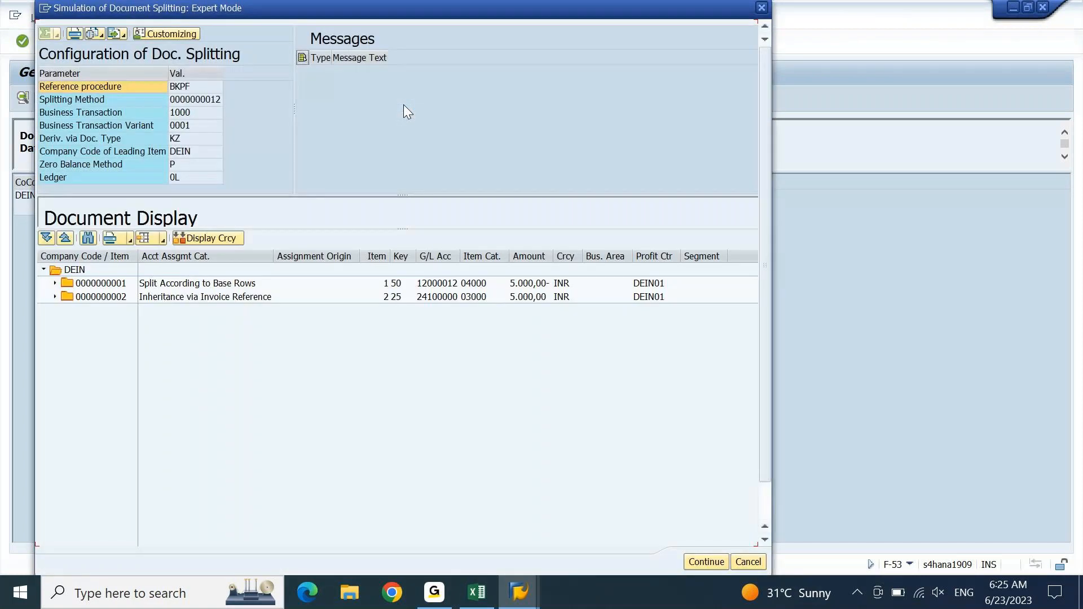
{"action": "left_click", "coordinate": [181, 299]}
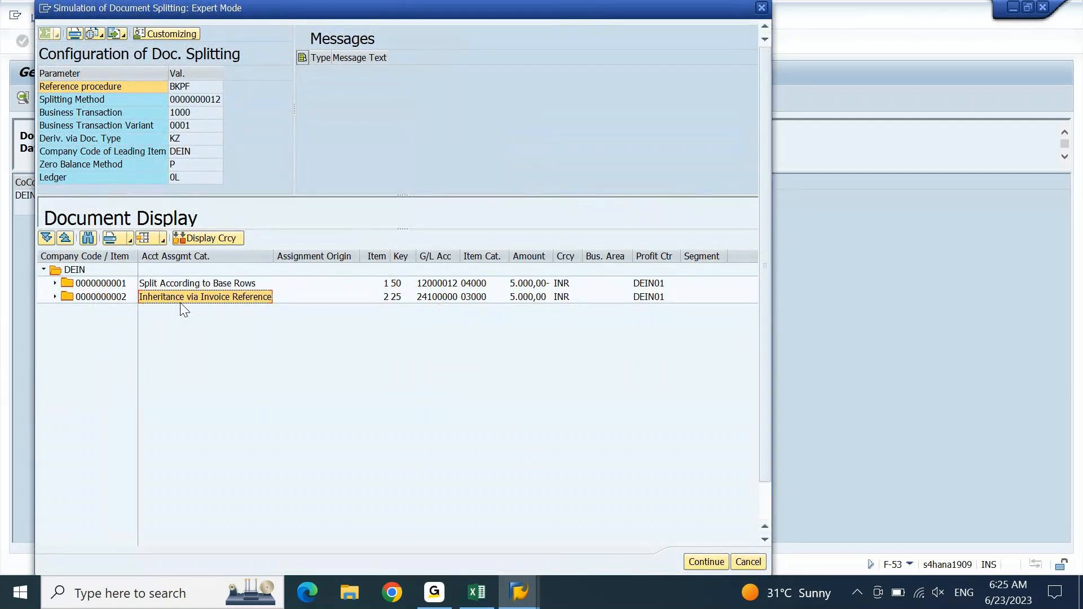
{"action": "left_click", "coordinate": [763, 9]}
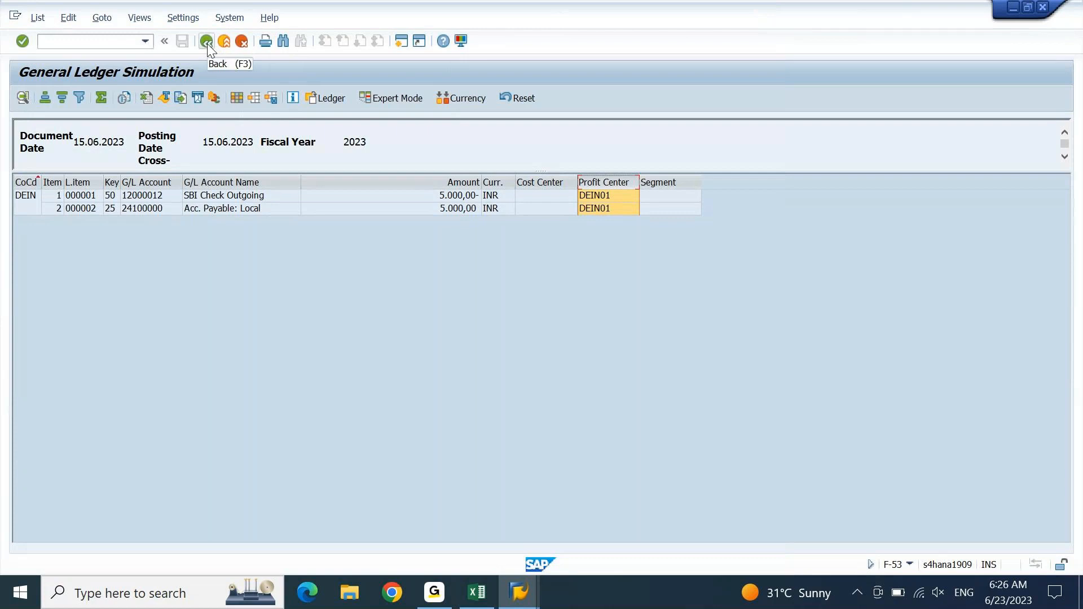
{"action": "left_click", "coordinate": [207, 42]}
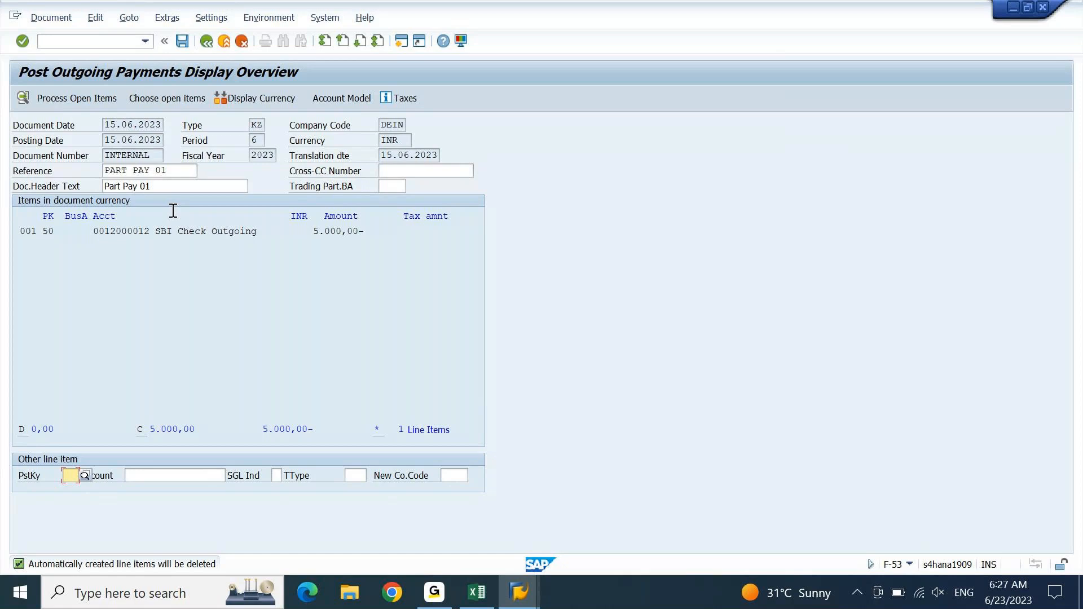
- Simulate the payment document again, check the ASUS vendor line, and post the partial payment
{"action": "left_click", "coordinate": [51, 19]}
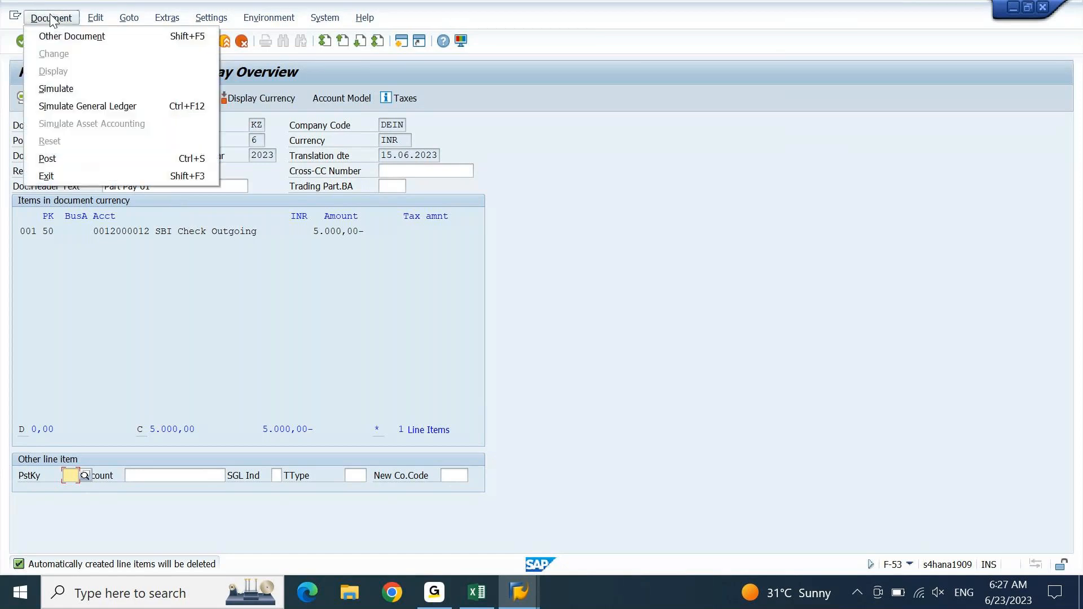
{"action": "left_click", "coordinate": [79, 85]}
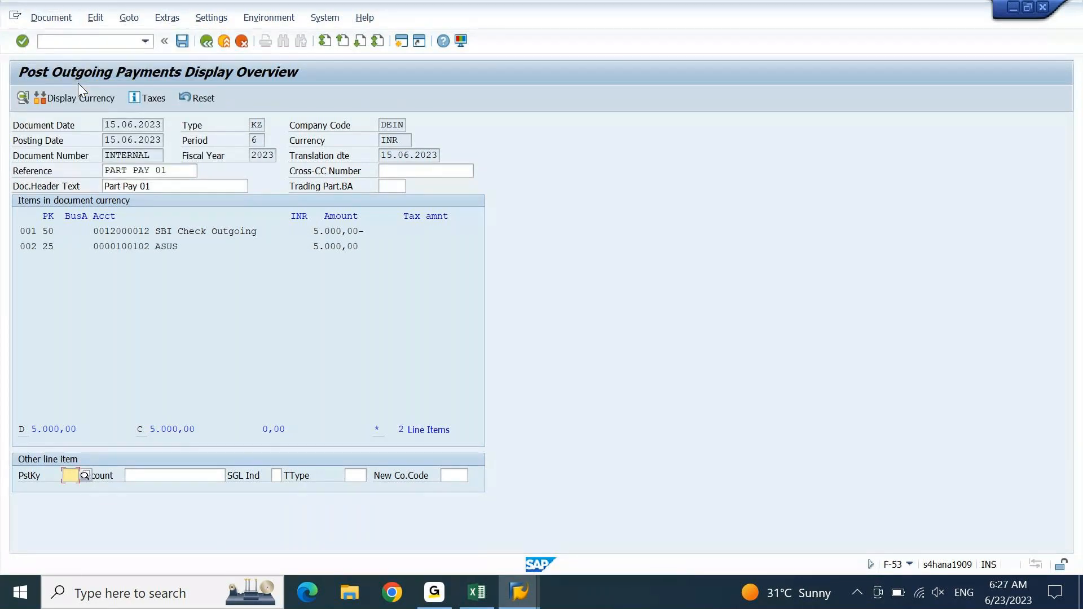
{"action": "left_click_drag", "start_coordinate": [185, 246], "coordinate": [157, 248]}
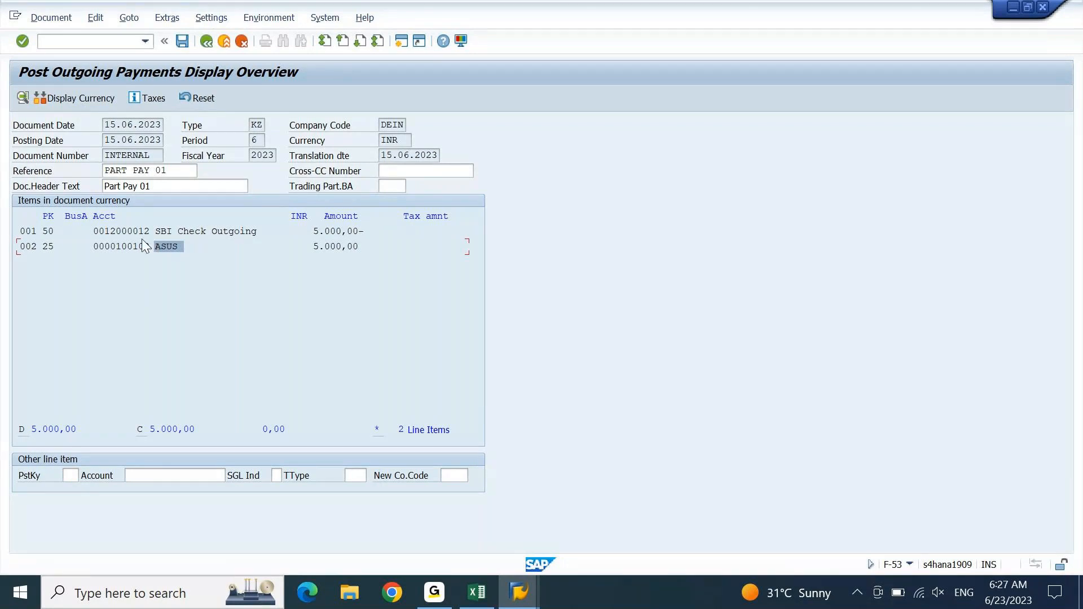
{"action": "left_click", "coordinate": [181, 43]}
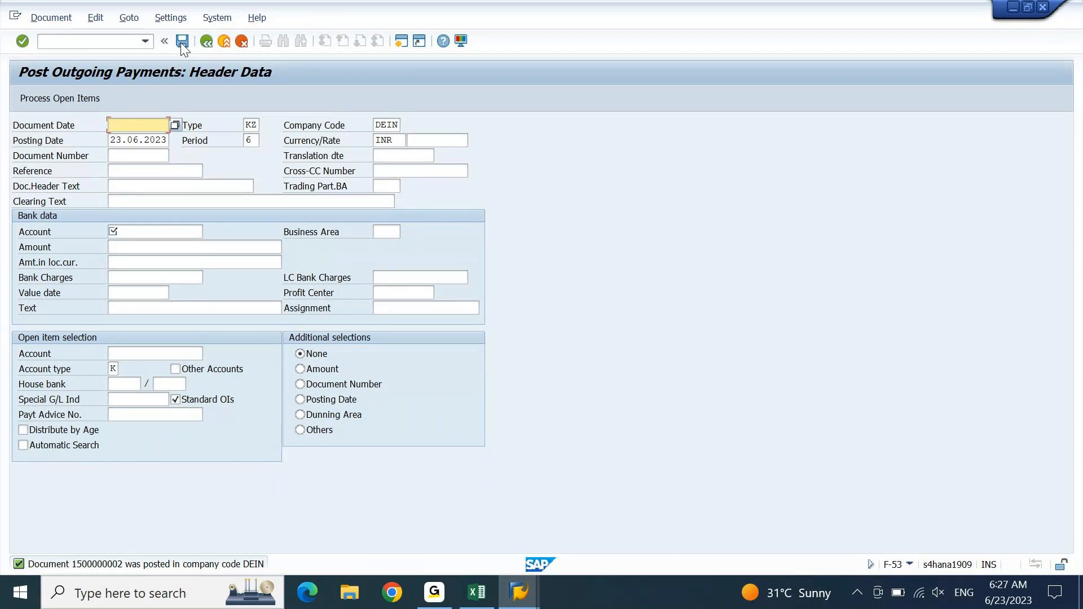
- In the Excel example, fill the Invoice Amount and Part Payment- 1 values in C2627:C2628 with light green
{"action": "left_click", "coordinate": [478, 592]}
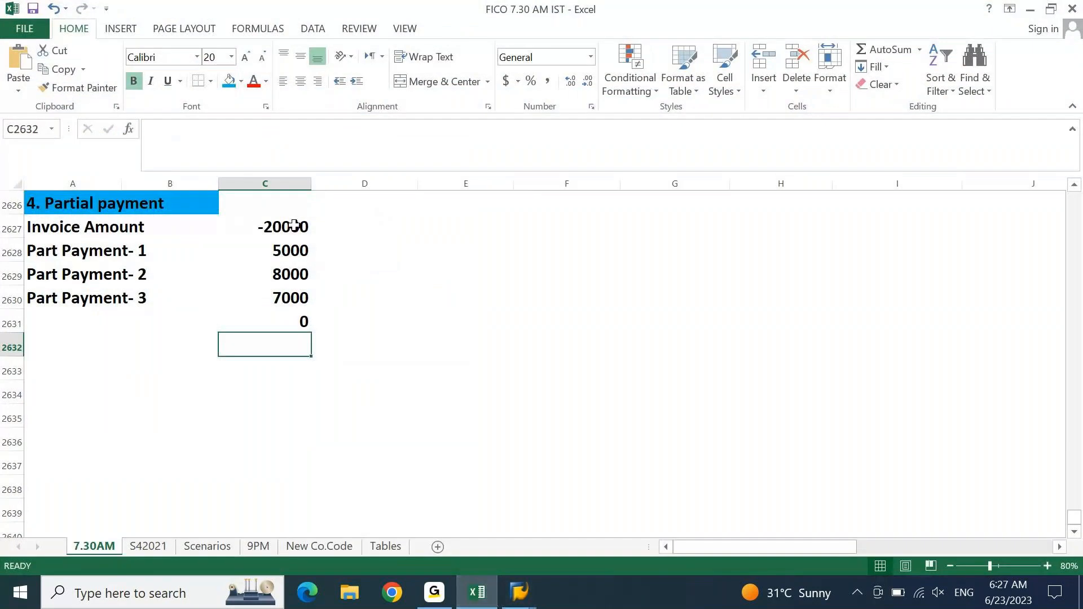
{"action": "left_click_drag", "start_coordinate": [293, 226], "coordinate": [299, 250]}
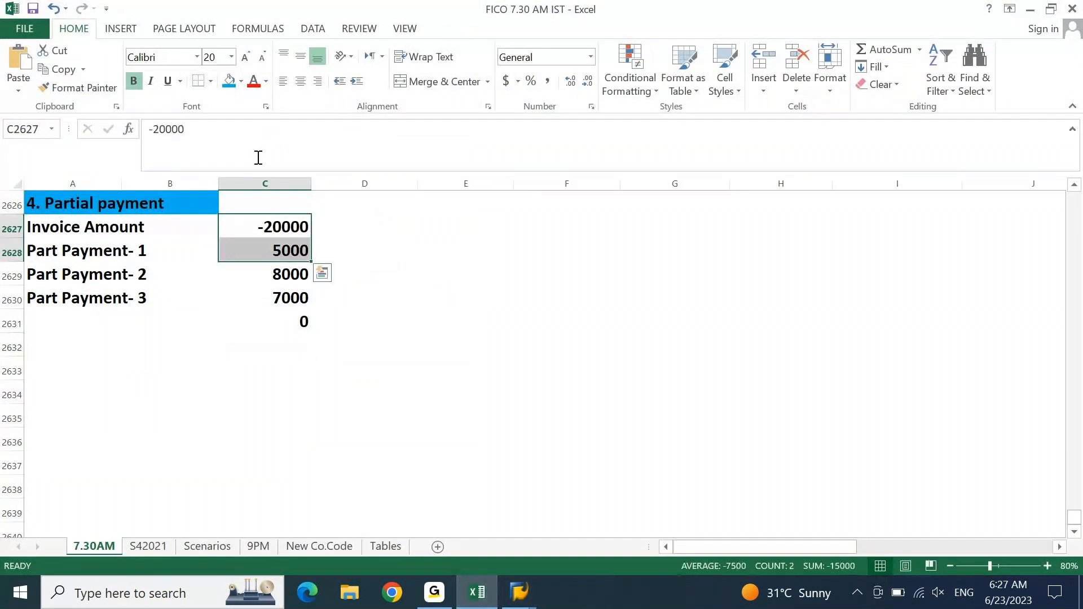
{"action": "left_click", "coordinate": [241, 81]}
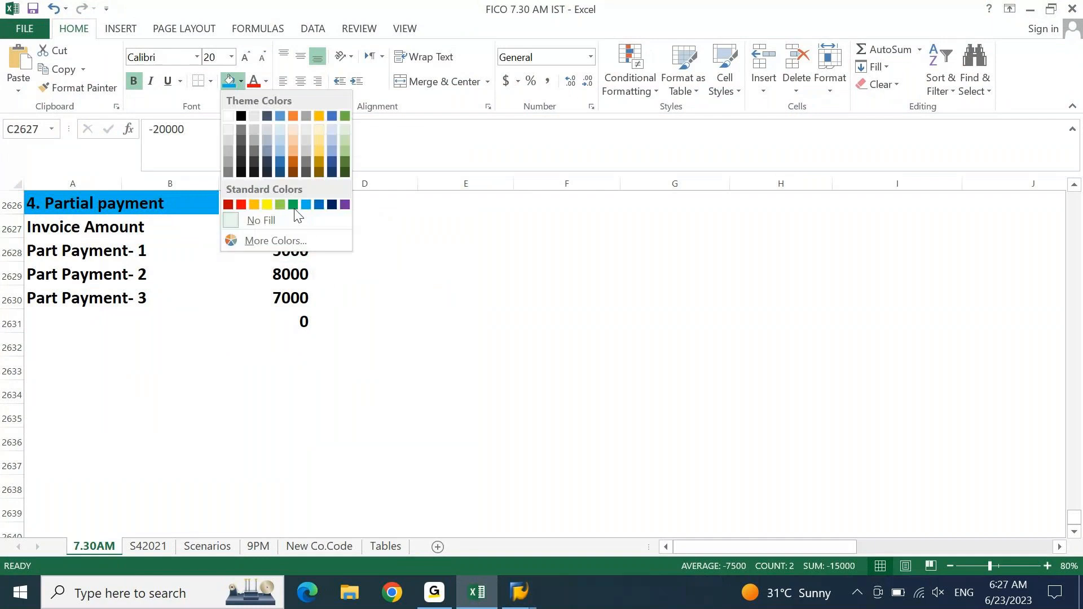
{"action": "left_click", "coordinate": [282, 204]}
{"action": "left_click", "coordinate": [636, 404]}
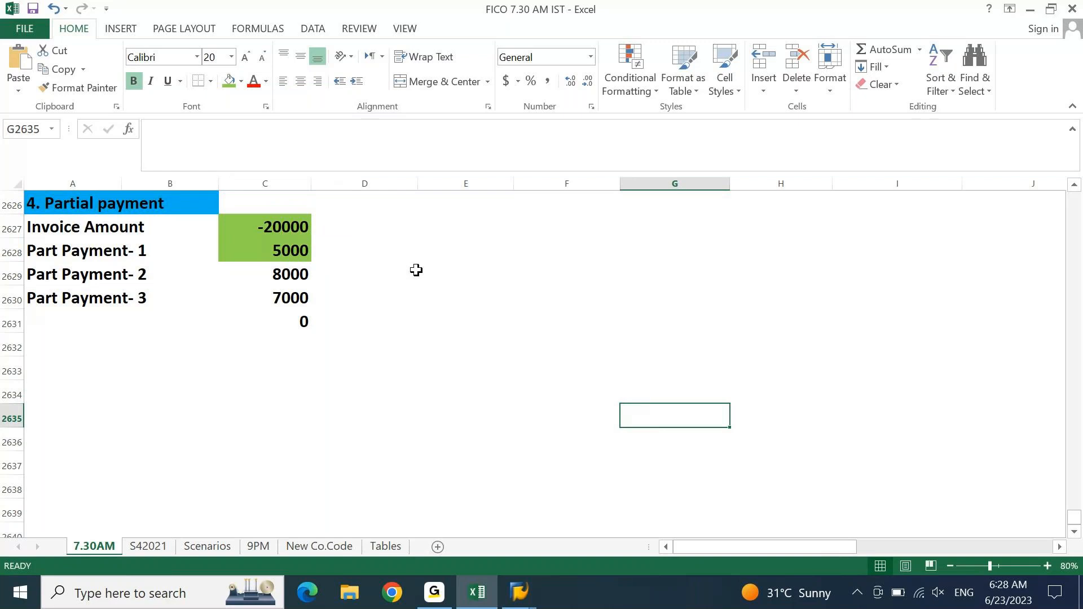
{"action": "left_click_drag", "start_coordinate": [302, 222], "coordinate": [299, 243]}
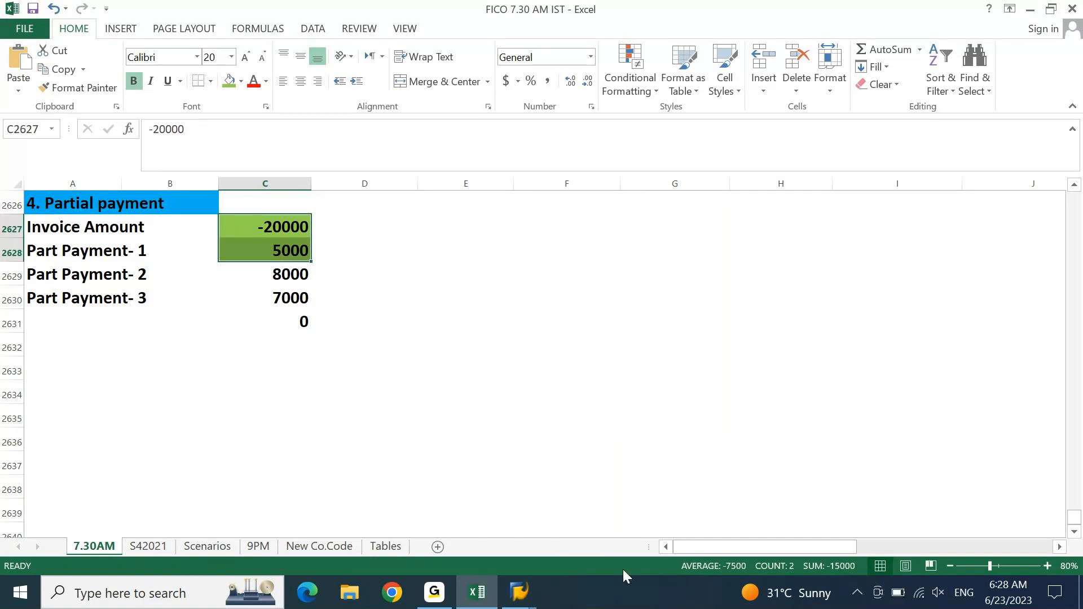
- Switch to the SAP Vendor Line Item Display session and refresh the ASUS line item list
{"action": "left_click", "coordinate": [519, 593]}
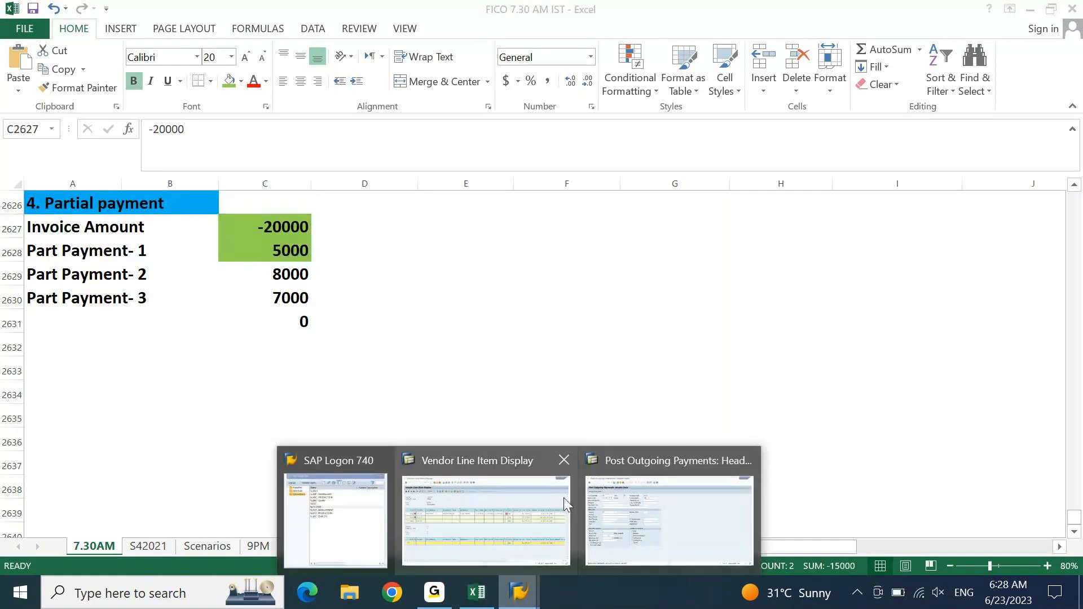
{"action": "left_click", "coordinate": [546, 504]}
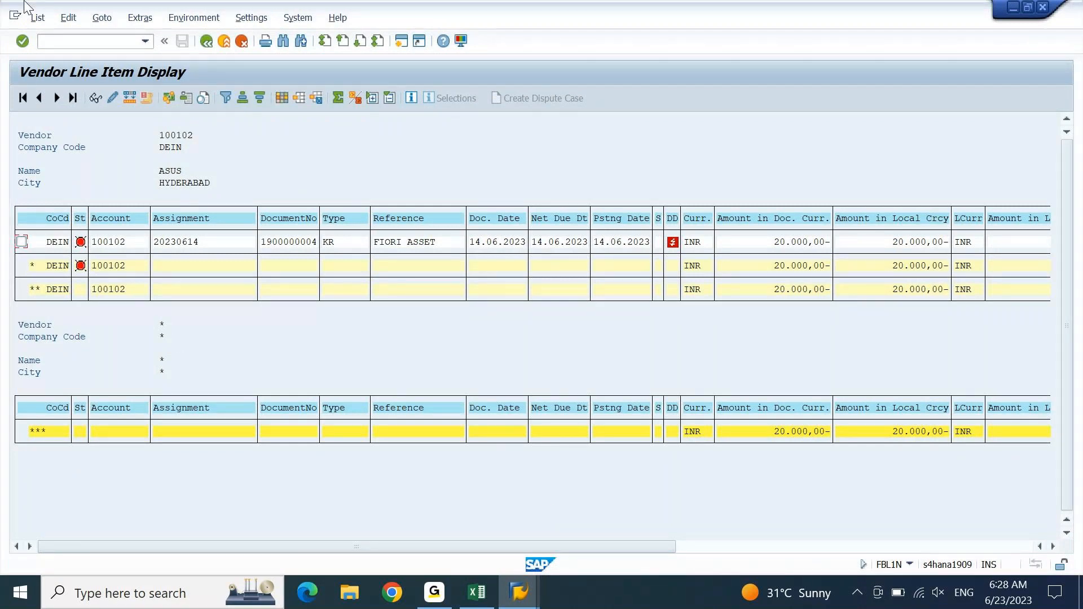
{"action": "left_click", "coordinate": [37, 18]}
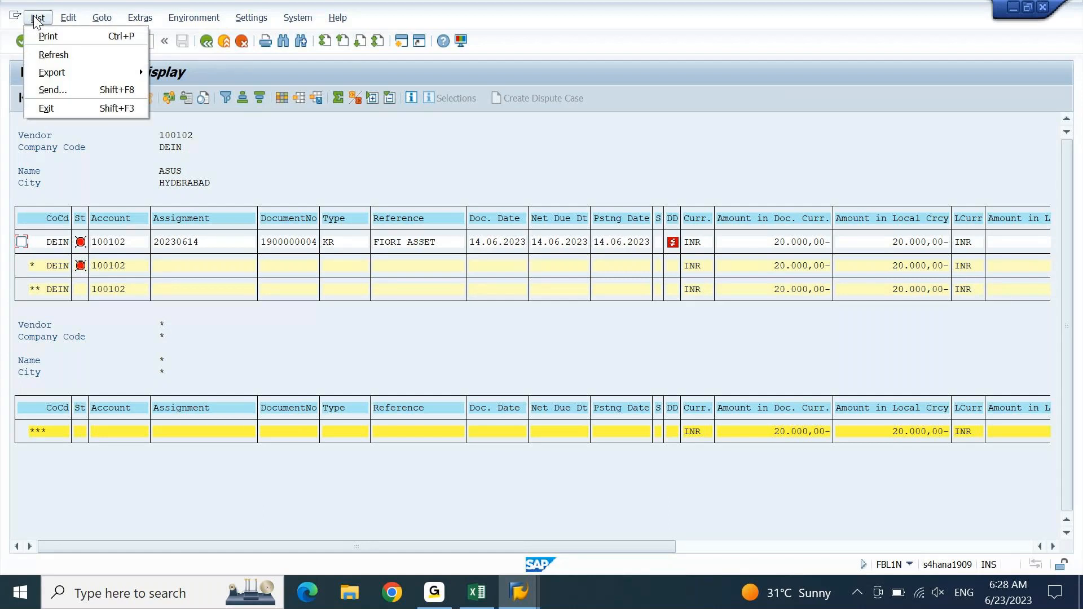
{"action": "left_click", "coordinate": [74, 55]}
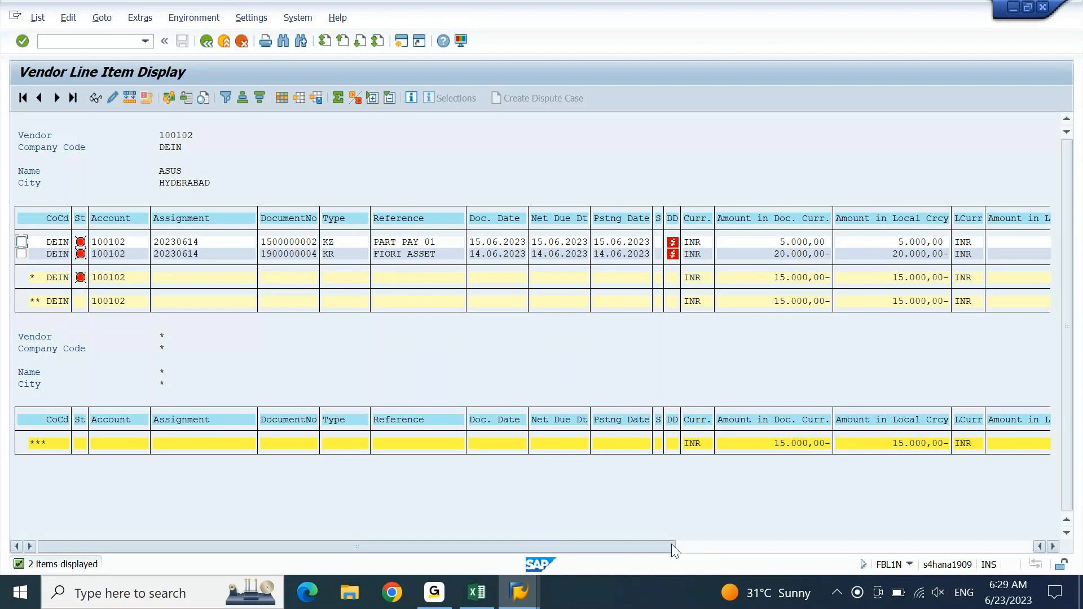
- Compare the invoice reference of the partial payment with the ASUS invoice's document number
{"action": "left_click_drag", "start_coordinate": [672, 545], "coordinate": [1040, 542]}
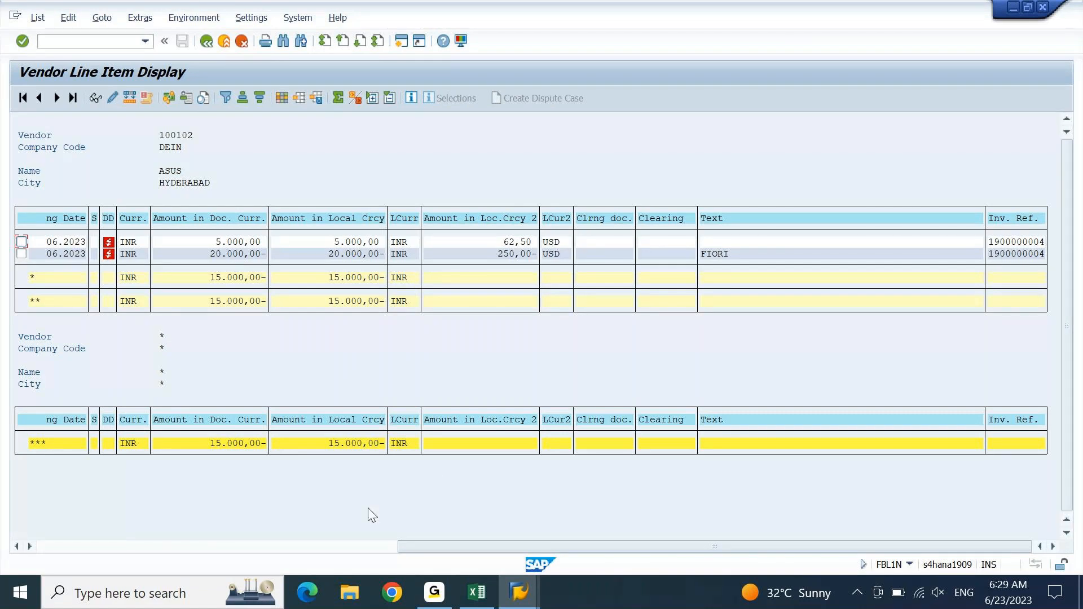
{"action": "left_click", "coordinate": [352, 547]}
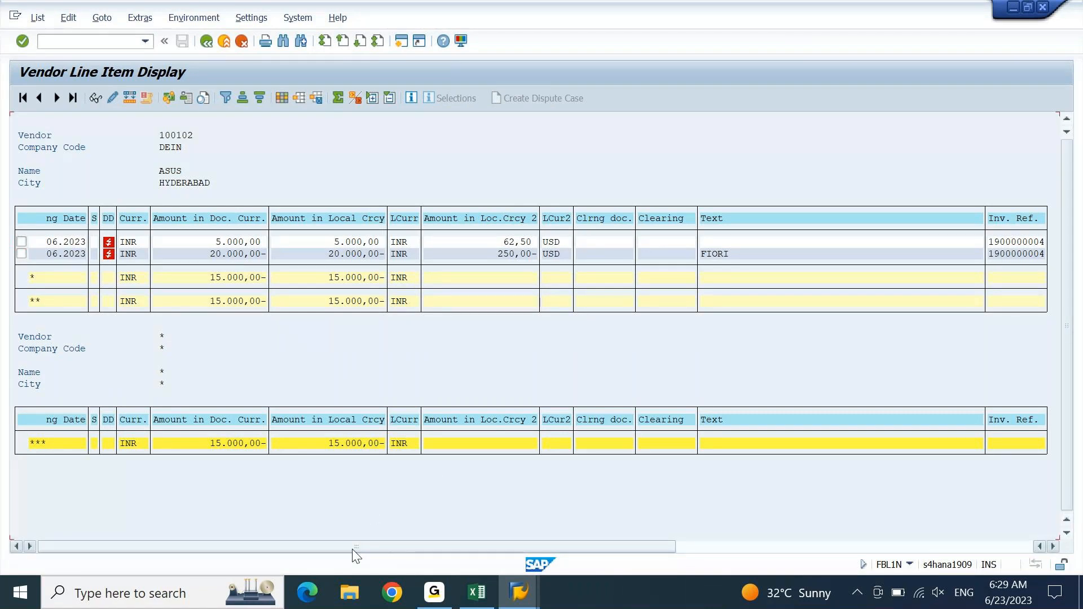
{"action": "left_click", "coordinate": [314, 255]}
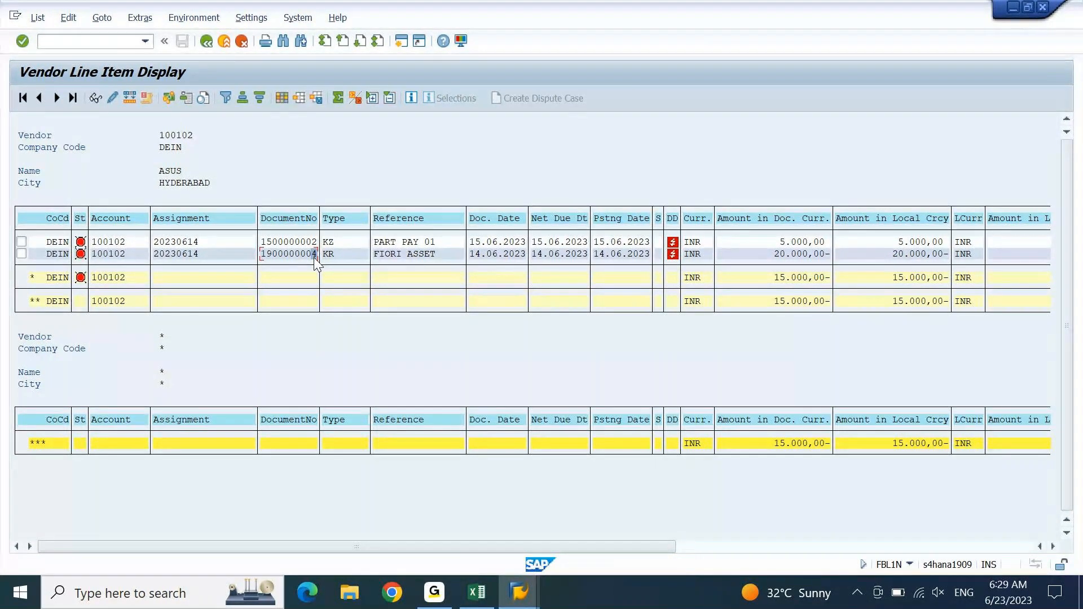
- Check the Part Payment- 2 amount in the Excel example and return to the SAP outgoing payment header
{"action": "mouse_move", "coordinate": [519, 592]}
{"action": "left_click", "coordinate": [709, 478]}
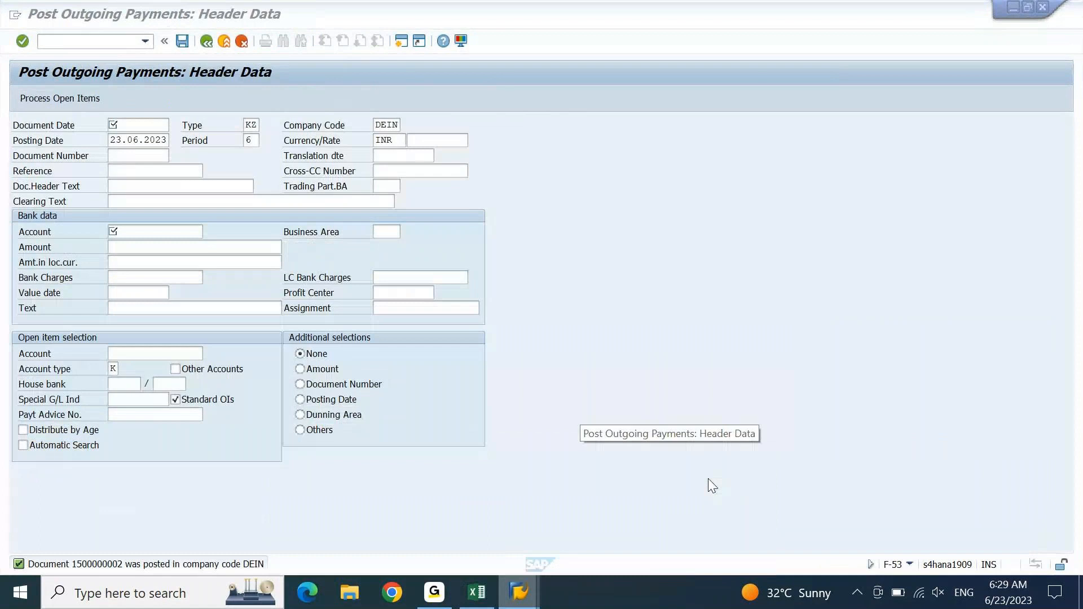
{"action": "left_click", "coordinate": [477, 594]}
{"action": "left_click", "coordinate": [292, 277]}
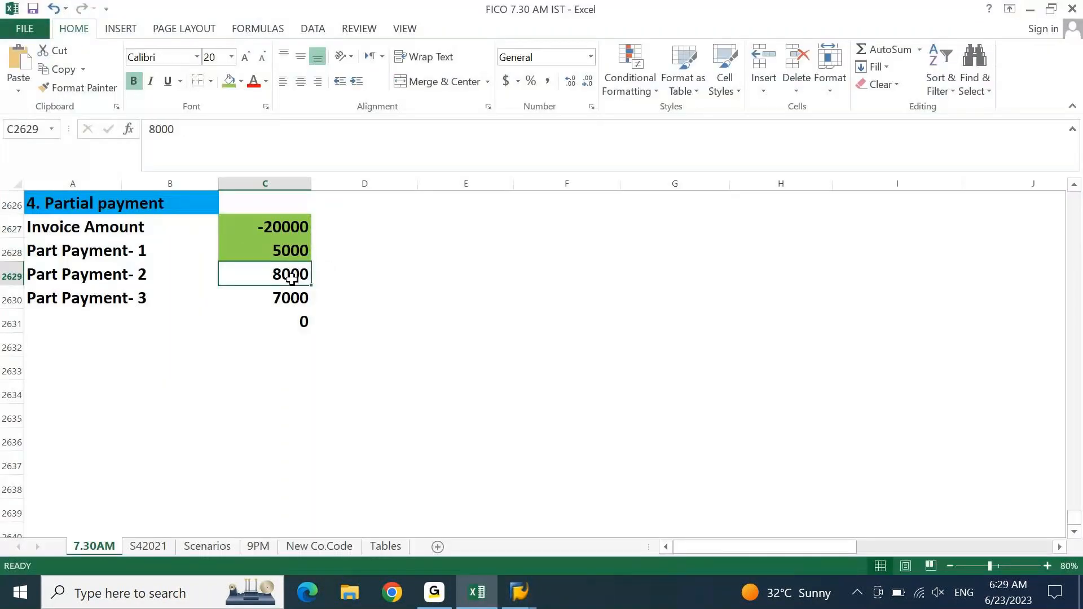
{"action": "left_click", "coordinate": [477, 592]}
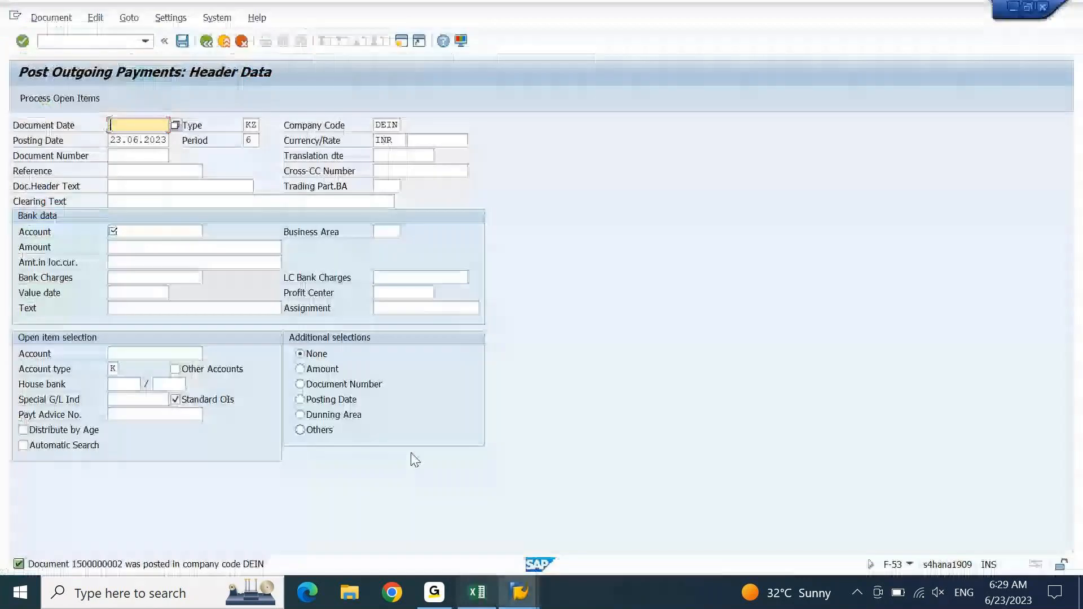
- Set both the document date and the posting date of the new outgoing payment to 18.06.2023
{"action": "key", "text": "space"}
{"action": "key", "text": "Down"}
{"action": "key", "text": "Return"}
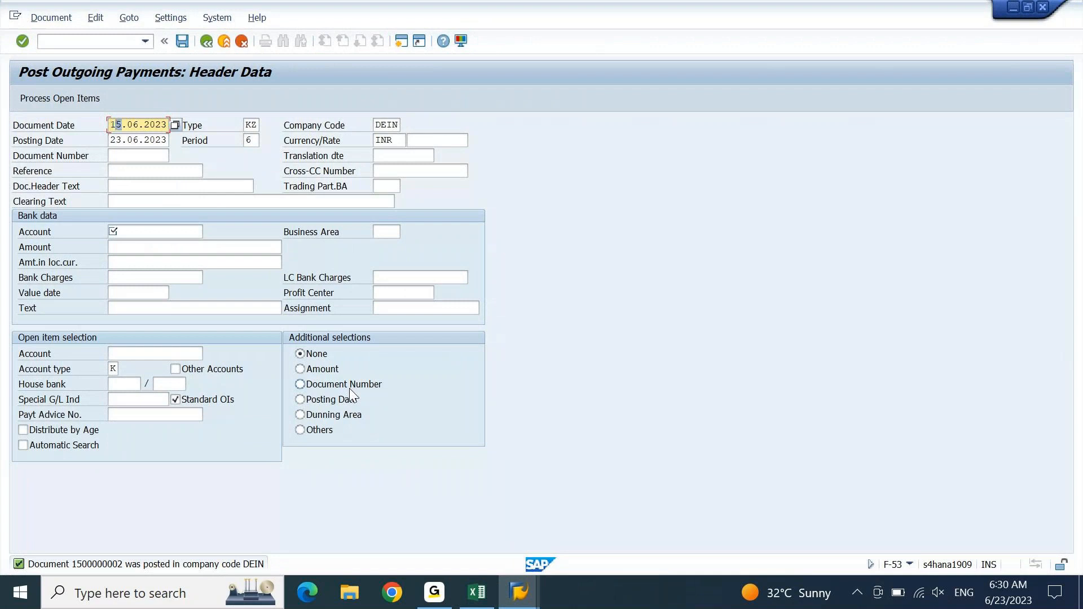
{"action": "type", "text": "8"}
{"action": "key", "text": "Tab"}
{"action": "key", "text": "Tab"}
{"action": "type", "text": "18"}
- Enter Part Pay 02 as the payment's reference, document header text and clearing text
{"action": "key", "text": "Tab"}
{"action": "key", "text": "Tab"}
{"action": "type", "text": "Part Pay 0"}
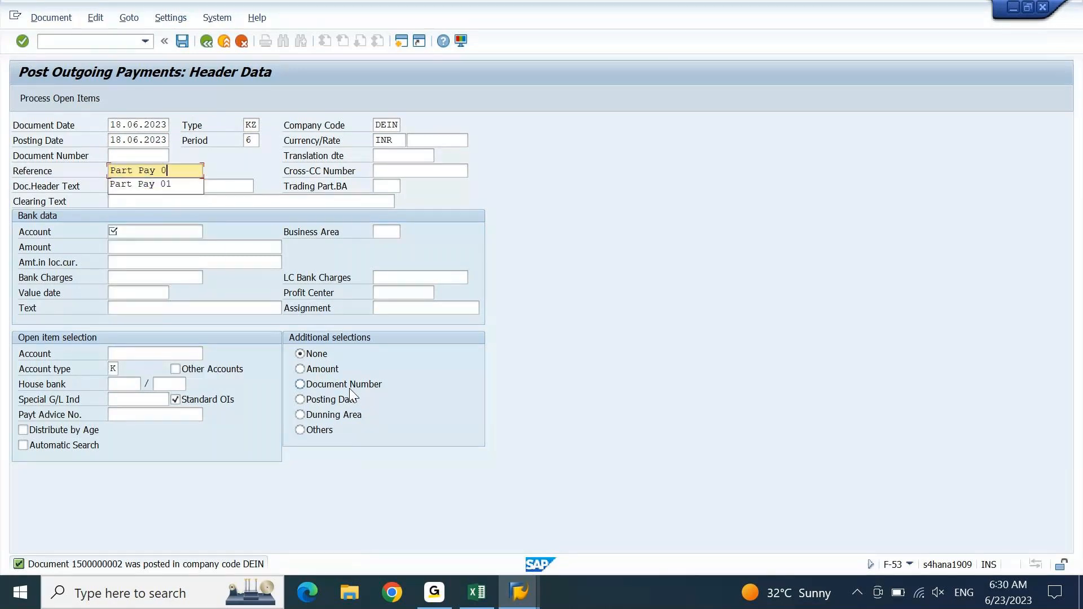
{"action": "type", "text": "2"}
{"action": "key", "text": "Tab"}
{"action": "type", "text": "Part Pay 02"}
{"action": "key", "text": "Tab"}
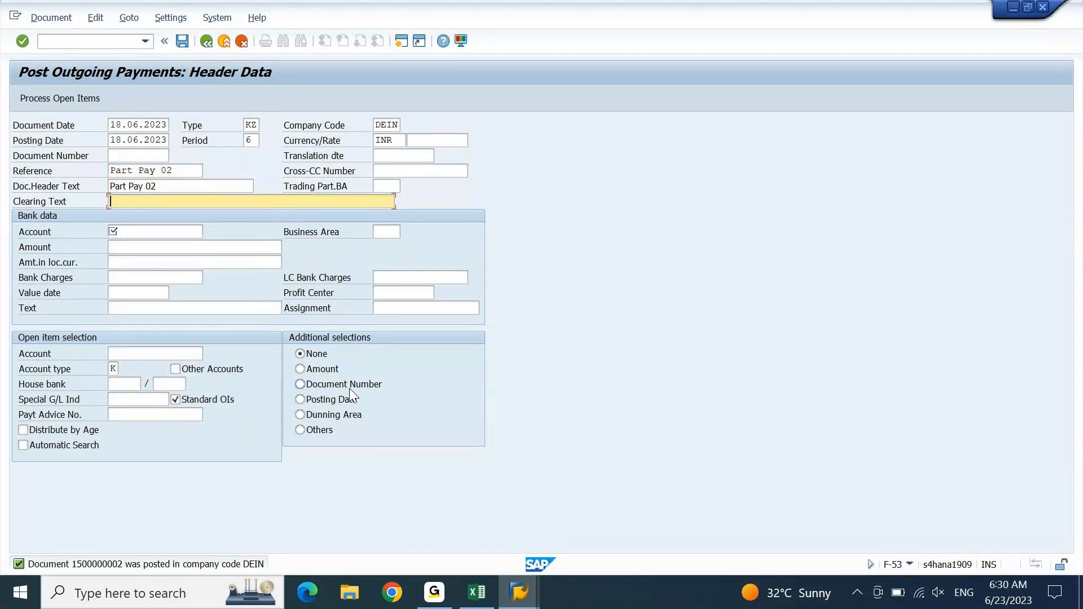
{"action": "type", "text": "P"}
{"action": "key", "text": "Down"}
{"action": "key", "text": "Return"}
{"action": "key", "text": "BackSpace"}
{"action": "type", "text": "2"}
- Enter the SBI Check Outgoing account in the bank data with an amount of 8000
{"action": "key", "text": "Tab"}
{"action": "type", "text": "12000012"}
{"action": "key", "text": "Tab"}
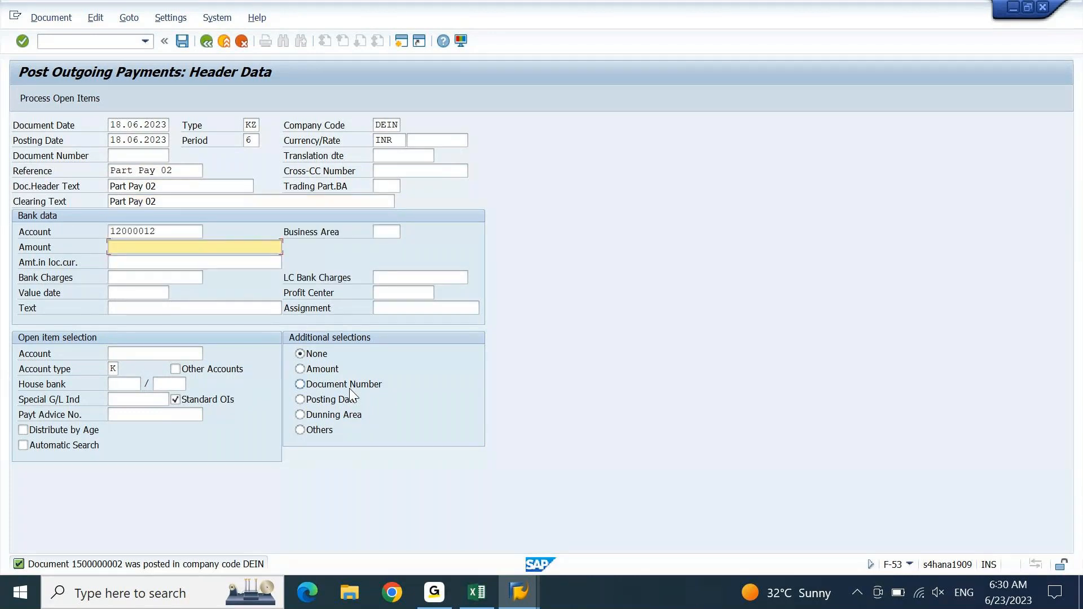
{"action": "key", "text": "alt+Tab"}
{"action": "key", "text": "alt+Tab"}
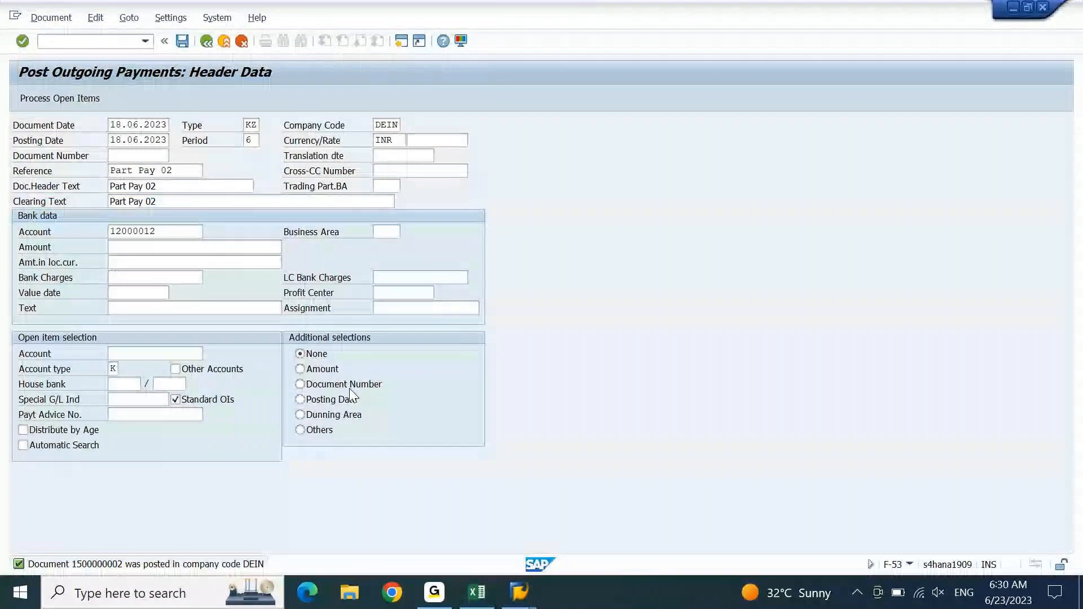
{"action": "type", "text": "8000"}
{"action": "key", "text": "Tab"}
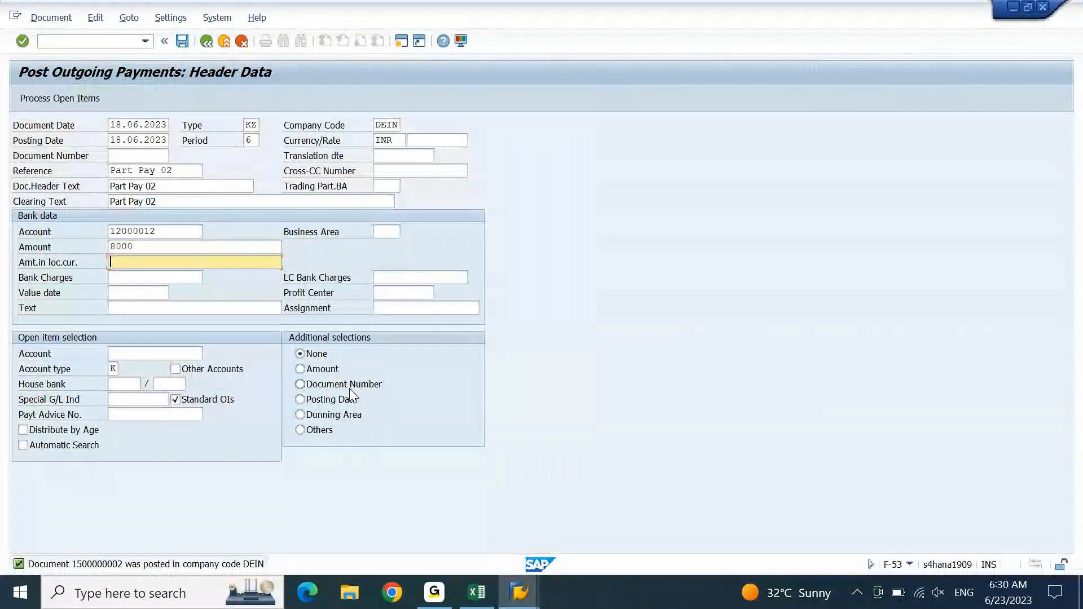
- Leave the value date empty and set the bank line text to part pay 02
{"action": "key", "text": "Tab"}
{"action": "key", "text": "Tab"}
{"action": "key", "text": "Tab"}
{"action": "key", "text": "Tab"}
{"action": "key", "text": "Down"}
{"action": "key", "text": "Tab"}
{"action": "key", "text": "Left"}
{"action": "key", "text": "Left"}
{"action": "key", "text": "BackSpace"}
{"action": "type", "text": "2"}
- Enter the ASUS vendor's account for open item selection and process its open items
{"action": "key", "text": "Down"}
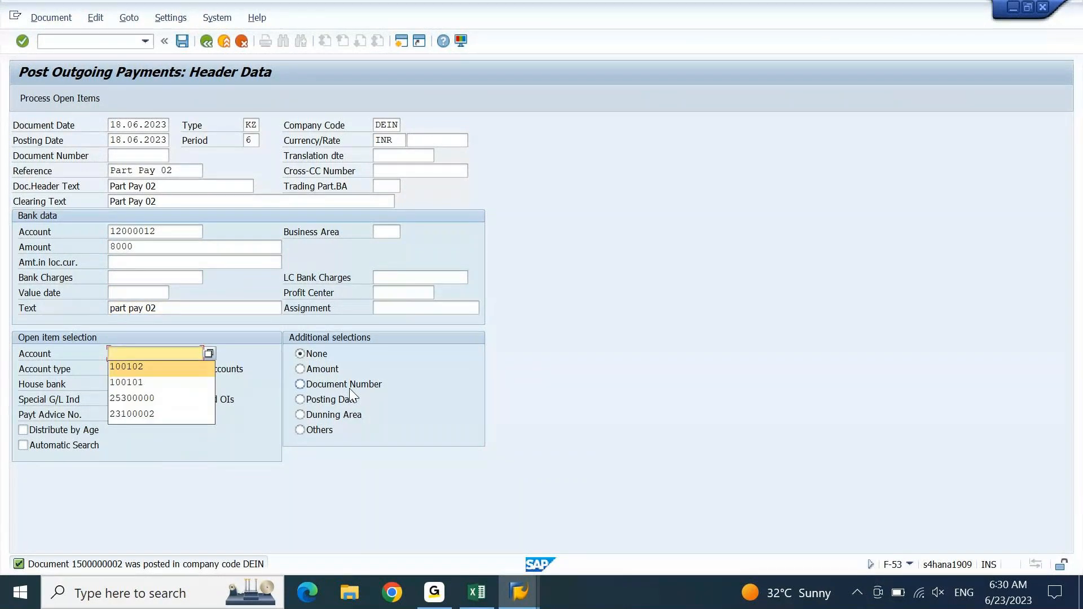
{"action": "key", "text": "Return"}
{"action": "left_click", "coordinate": [72, 103]}
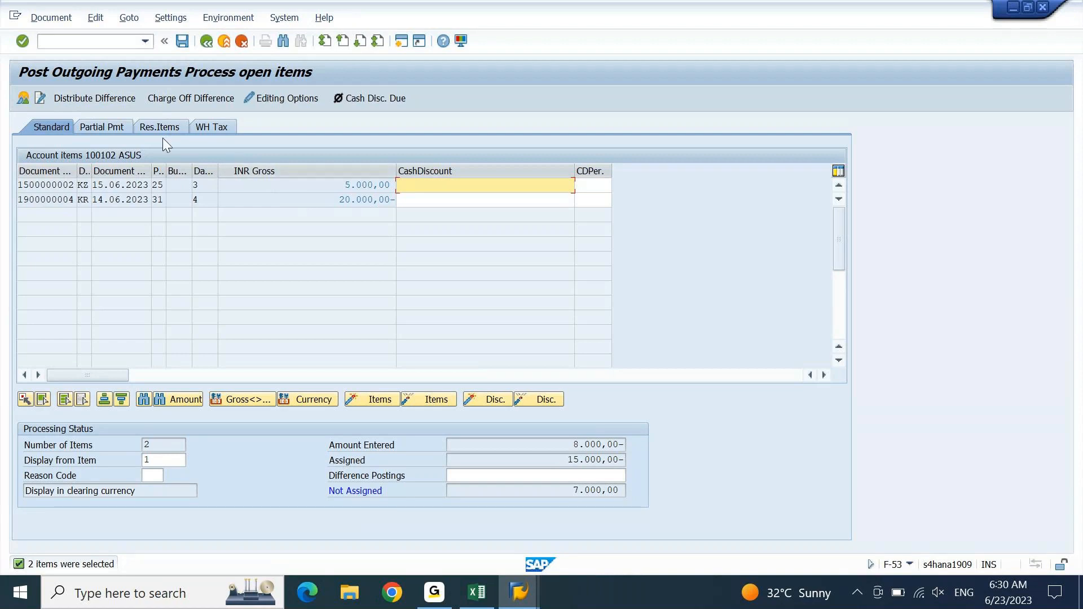
- Display the ASUS open items for partial payment and deactivate the earlier 5.000,00 payment item
{"action": "left_click", "coordinate": [107, 125]}
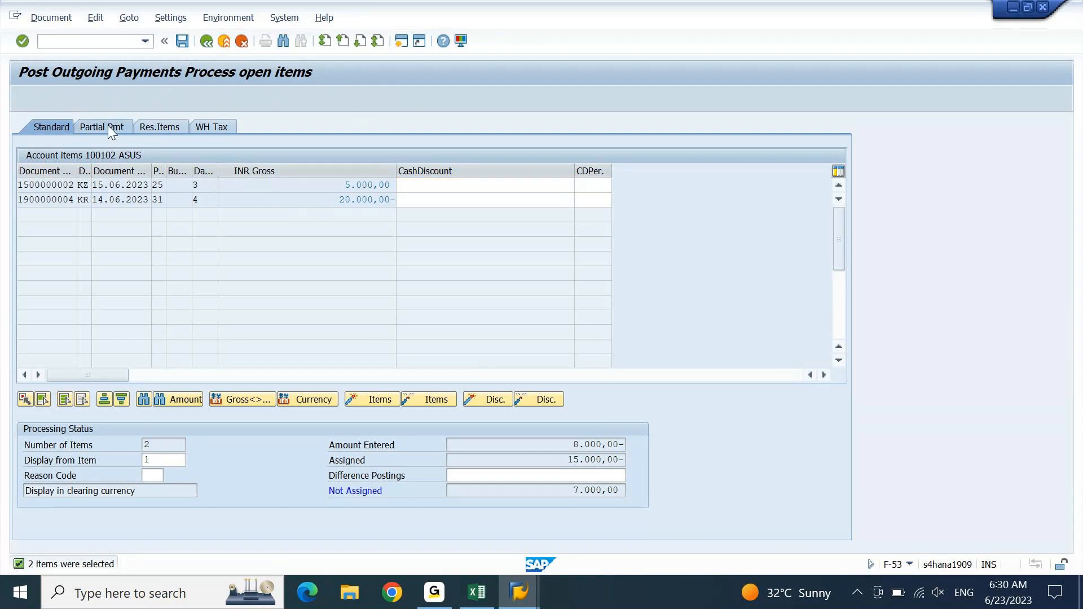
{"action": "left_click", "coordinate": [371, 184]}
{"action": "double_click", "coordinate": [371, 184]}
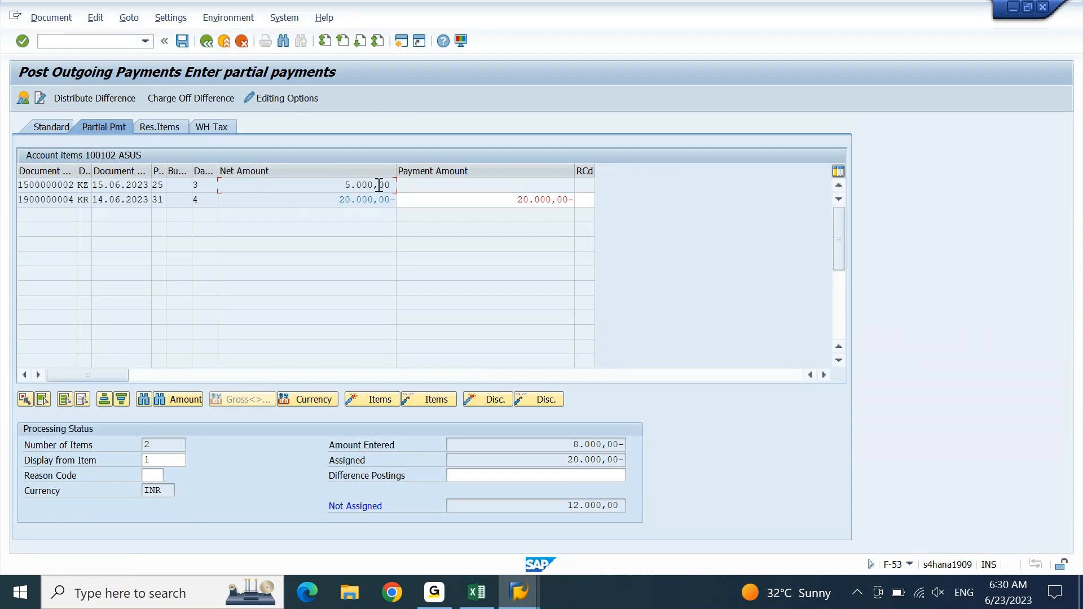
{"action": "double_click", "coordinate": [377, 184]}
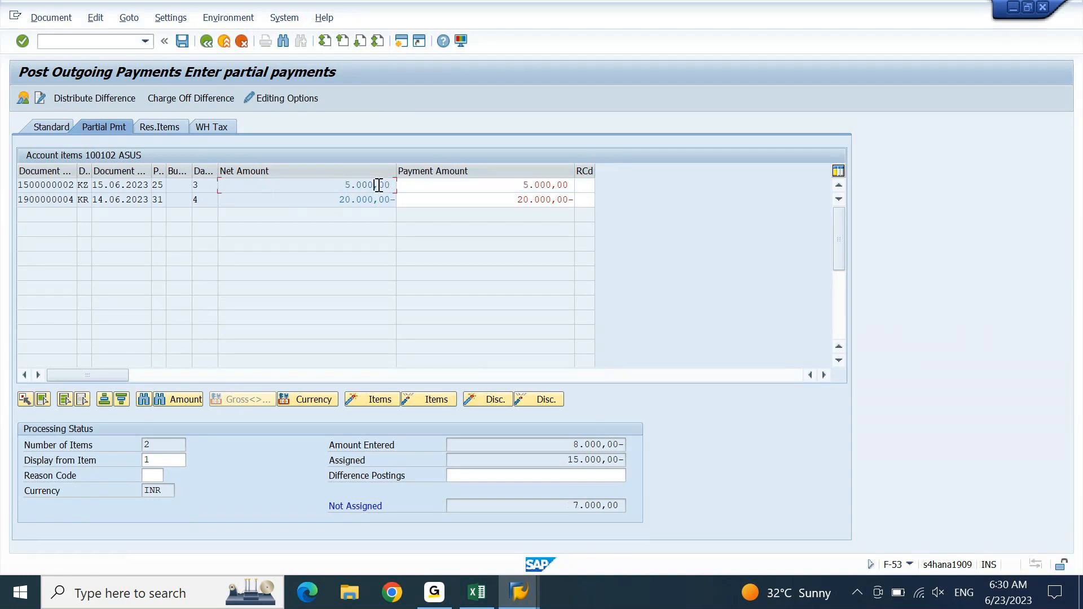
{"action": "double_click", "coordinate": [379, 185]}
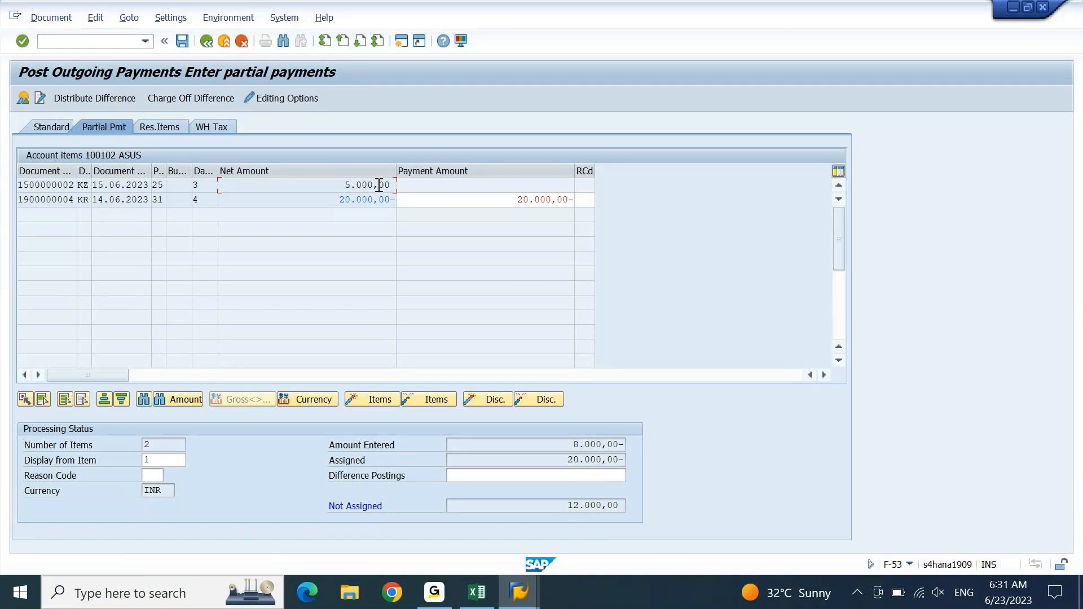
- Set the partial payment amount on the 20.000,00 ASUS invoice to 8000
{"action": "double_click", "coordinate": [509, 199]}
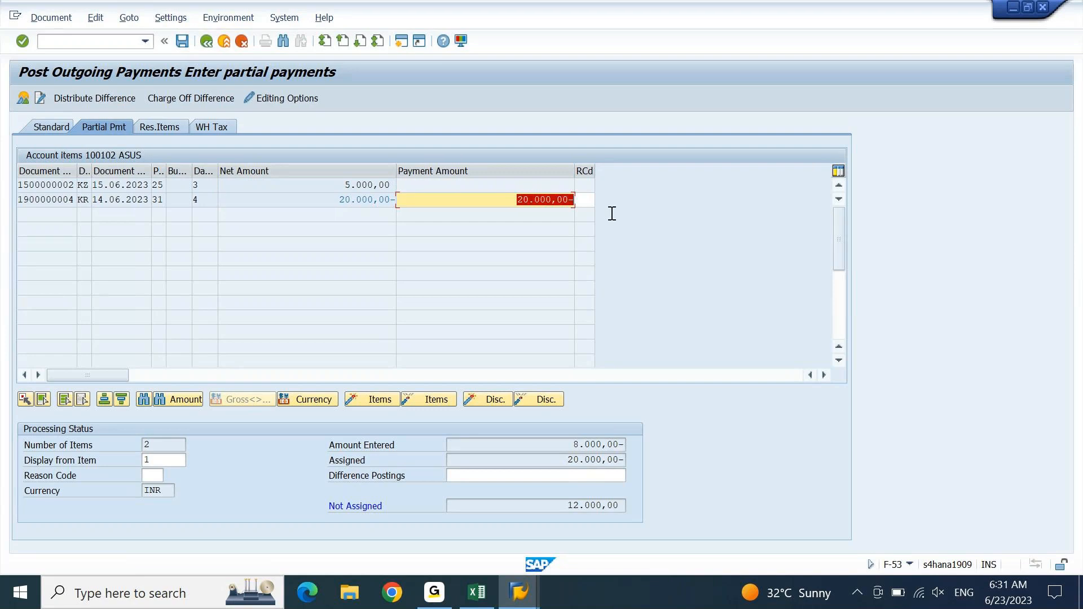
{"action": "type", "text": "8000"}
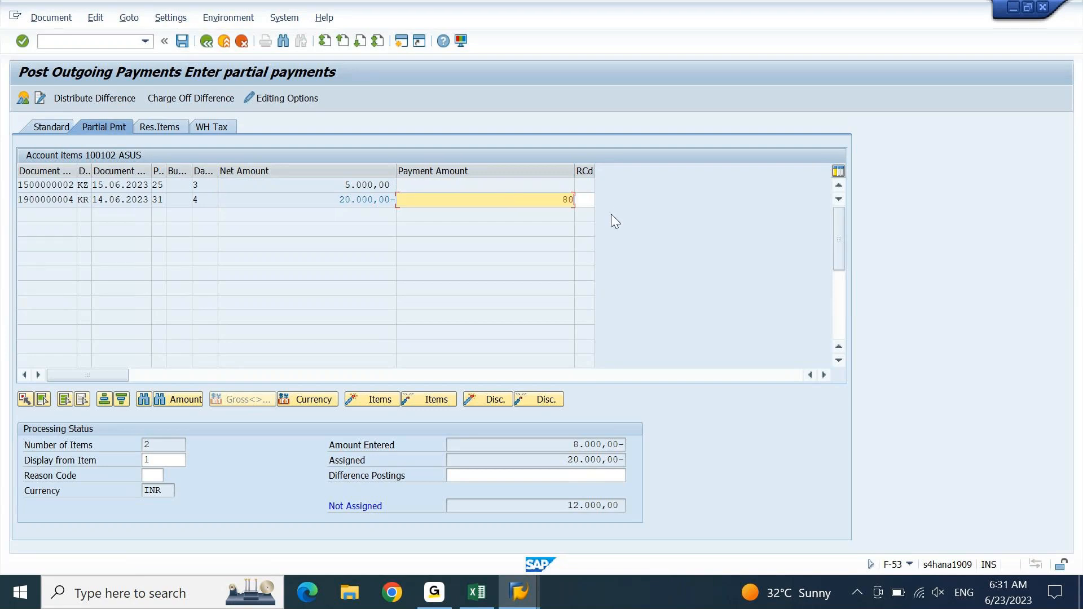
{"action": "key", "text": "Return"}
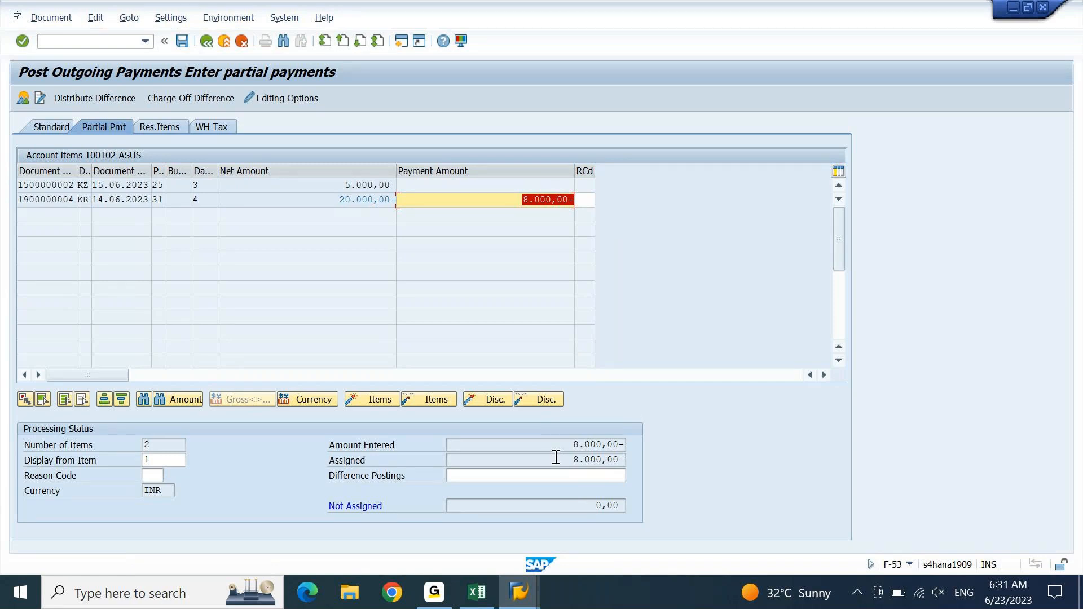
- Simulate the second partial payment document and post it
{"action": "left_click", "coordinate": [54, 18]}
{"action": "left_click", "coordinate": [53, 62]}
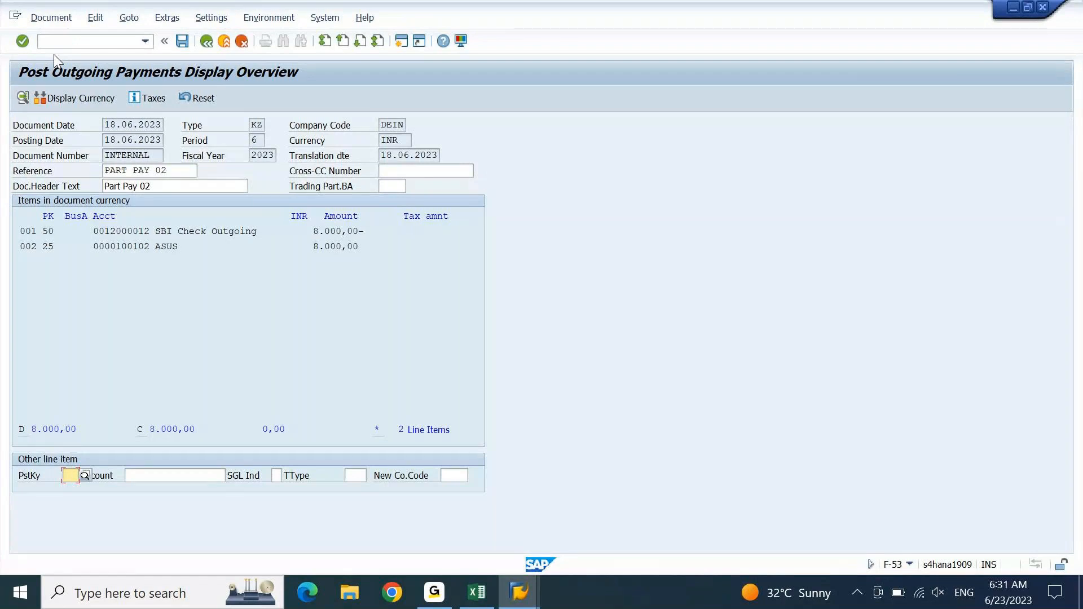
{"action": "left_click", "coordinate": [181, 41]}
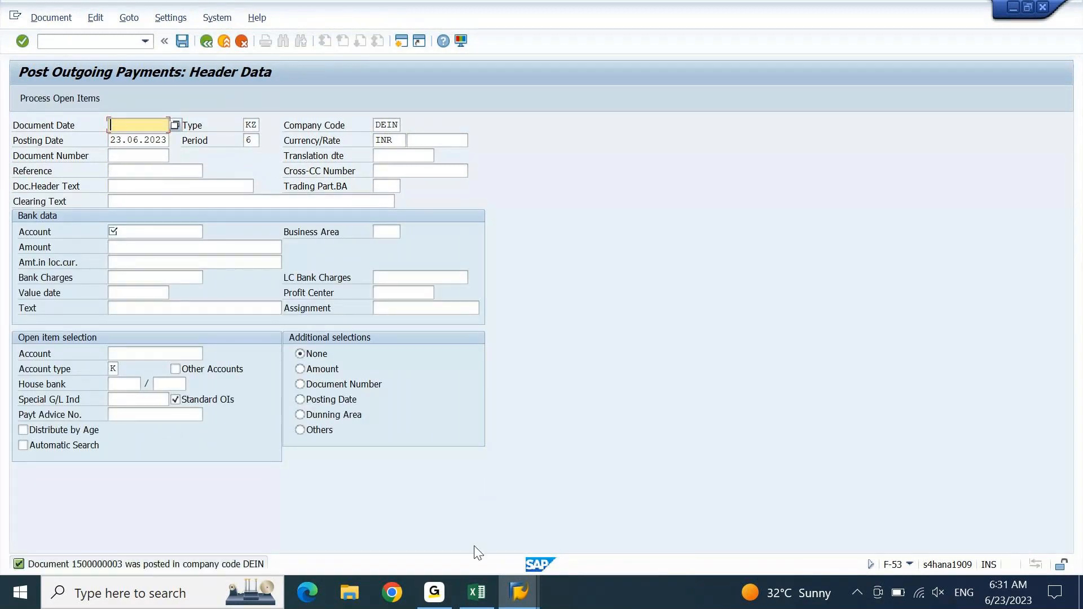
- Switch to Excel, fill the Part Payment-2 amount green, and check the sum of the invoice and first two payments
{"action": "left_click", "coordinate": [477, 592]}
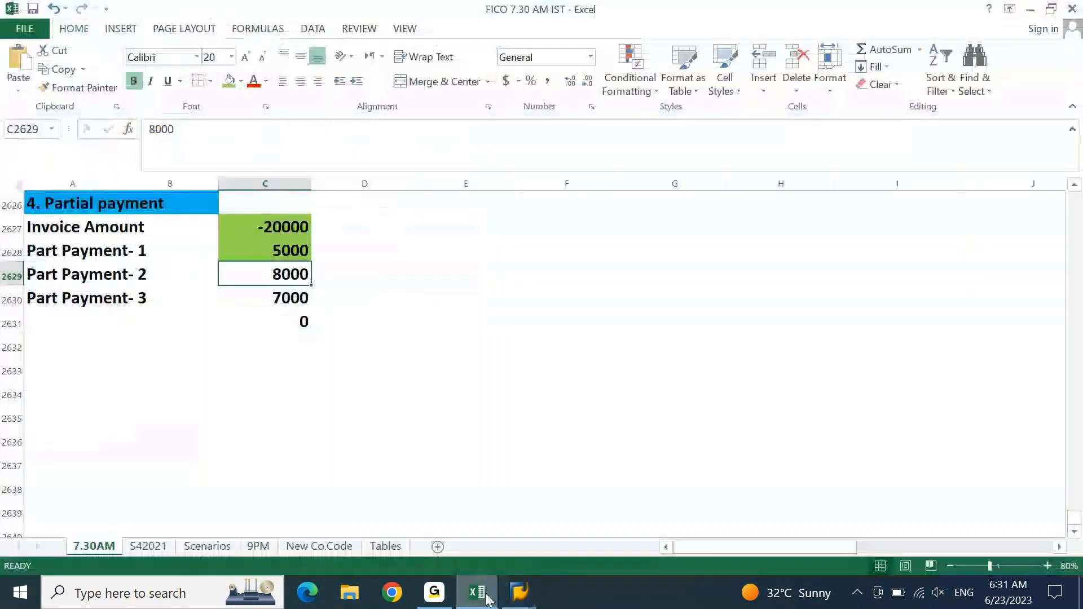
{"action": "left_click", "coordinate": [229, 81]}
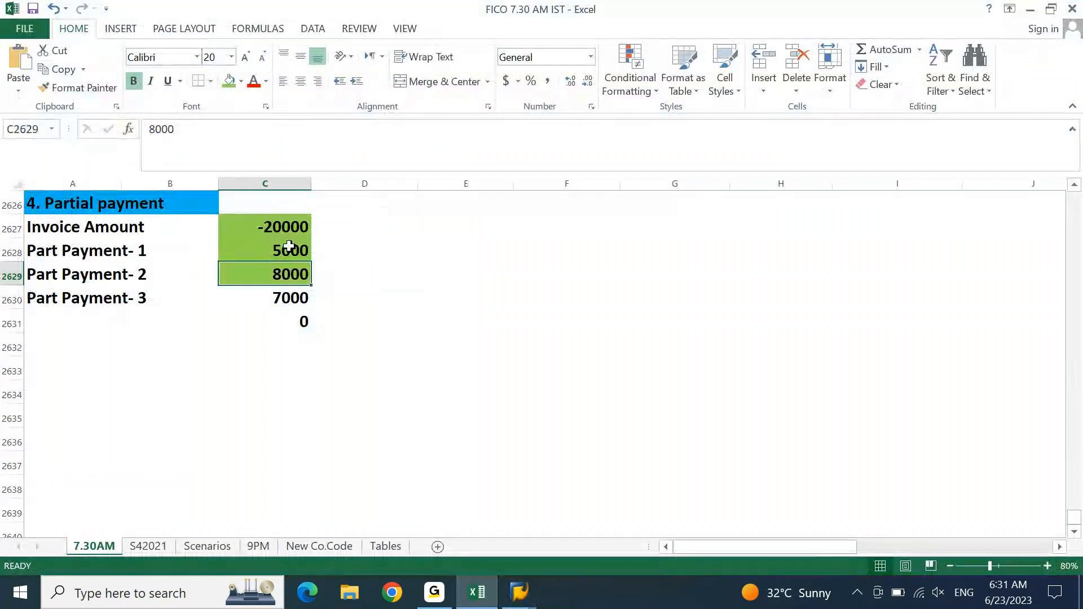
{"action": "left_click", "coordinate": [290, 229]}
{"action": "left_click_drag", "start_coordinate": [289, 257], "coordinate": [285, 274]}
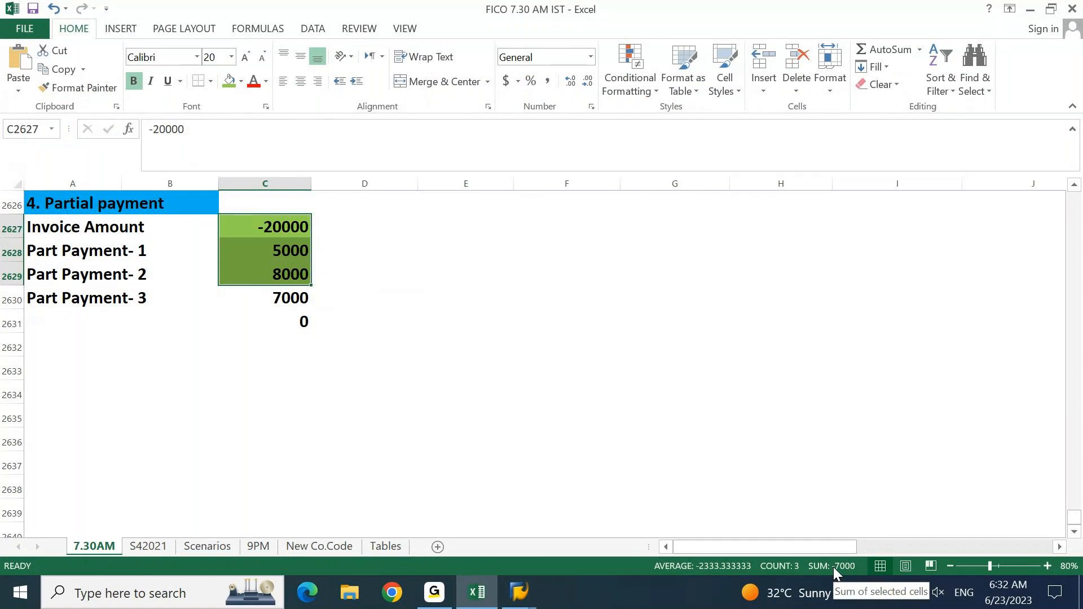
- Switch to the SAP vendor line item display, refresh the ASUS items and examine their amounts and invoice references
{"action": "left_click", "coordinate": [522, 599]}
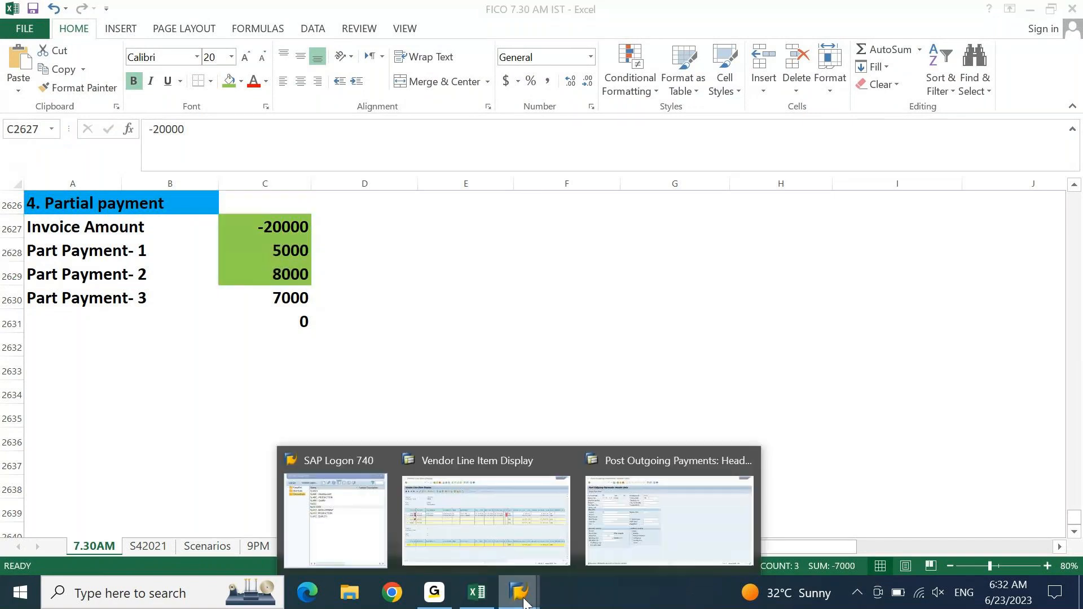
{"action": "left_click", "coordinate": [533, 534]}
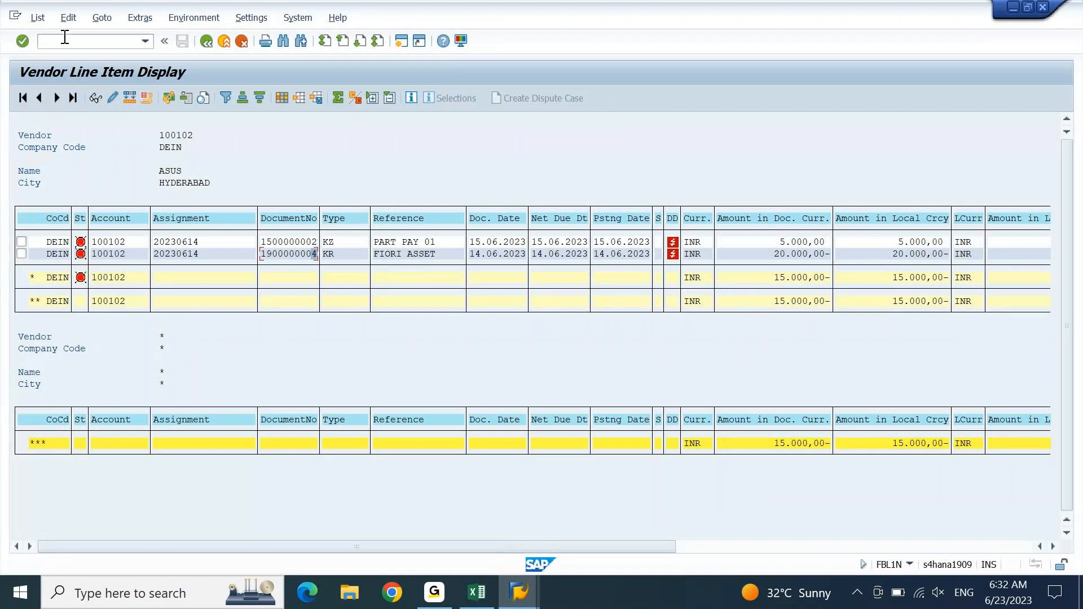
{"action": "left_click", "coordinate": [40, 18]}
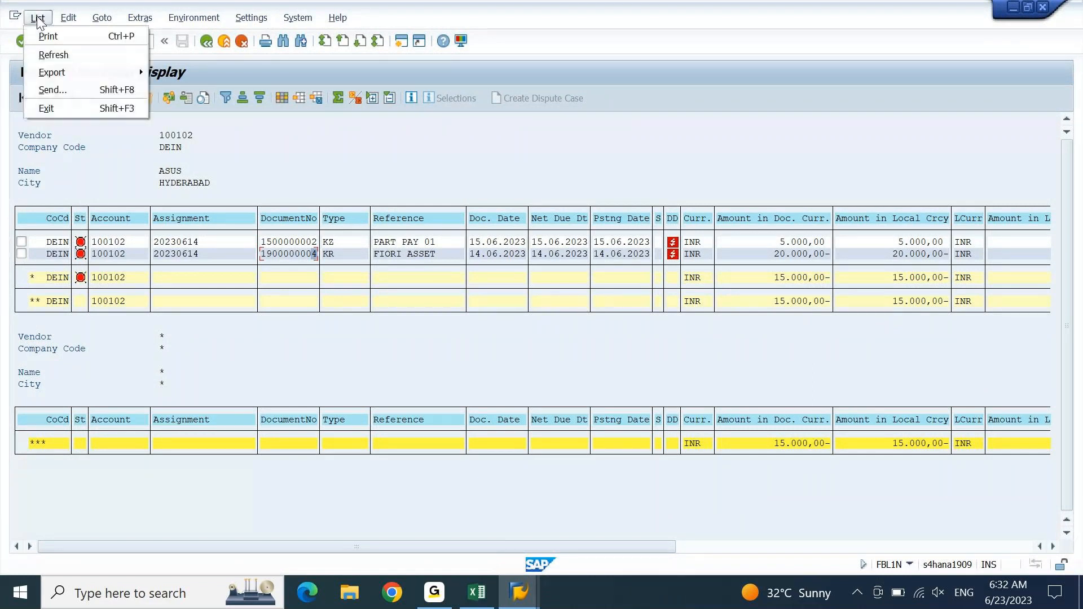
{"action": "left_click", "coordinate": [45, 53]}
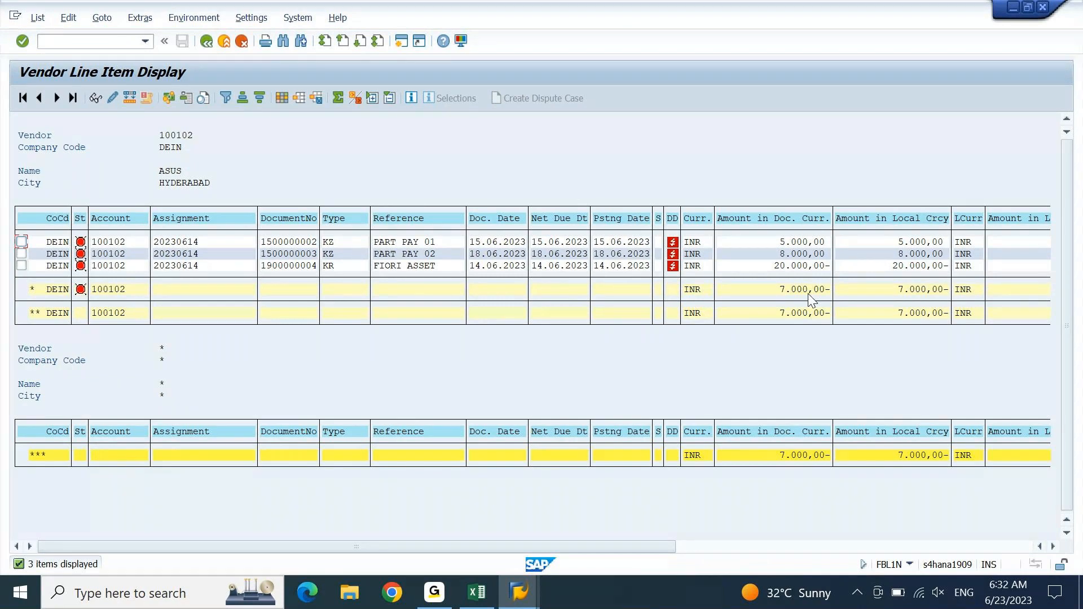
{"action": "left_click", "coordinate": [982, 546]}
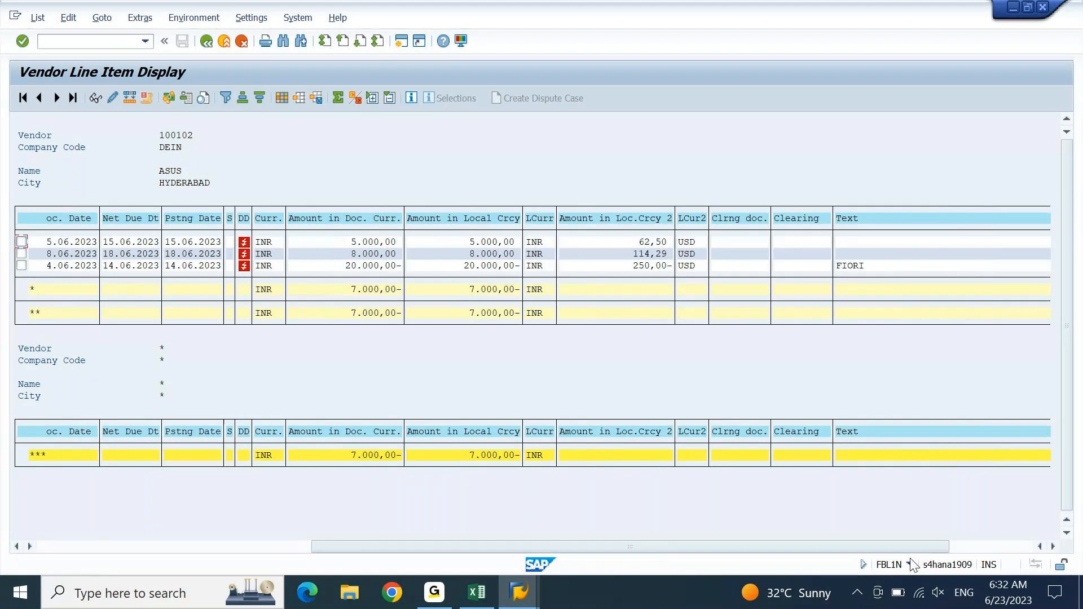
{"action": "left_click", "coordinate": [982, 546]}
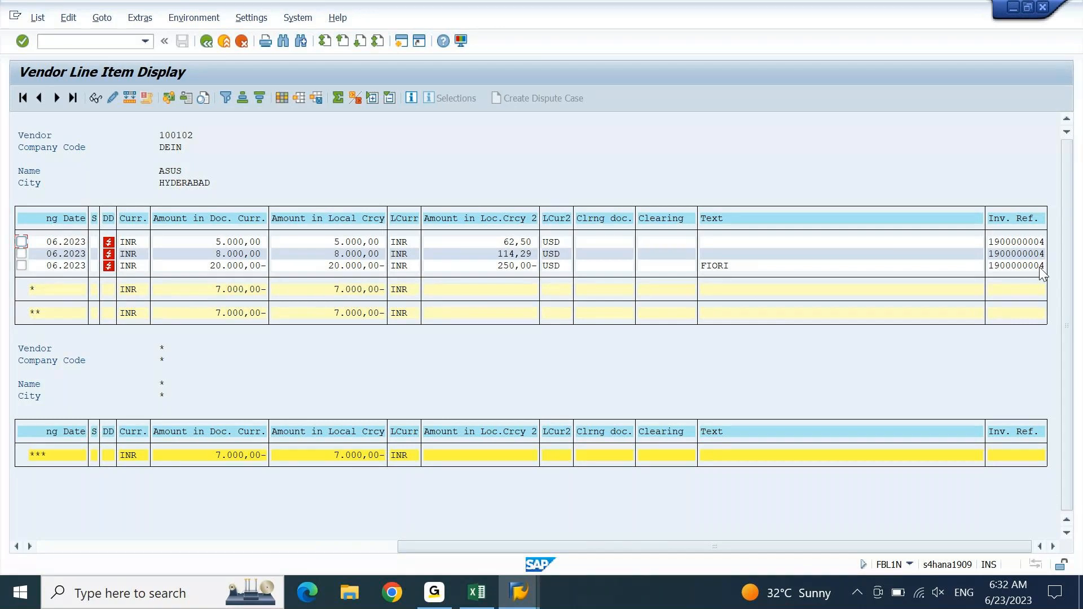
{"action": "left_click", "coordinate": [379, 547]}
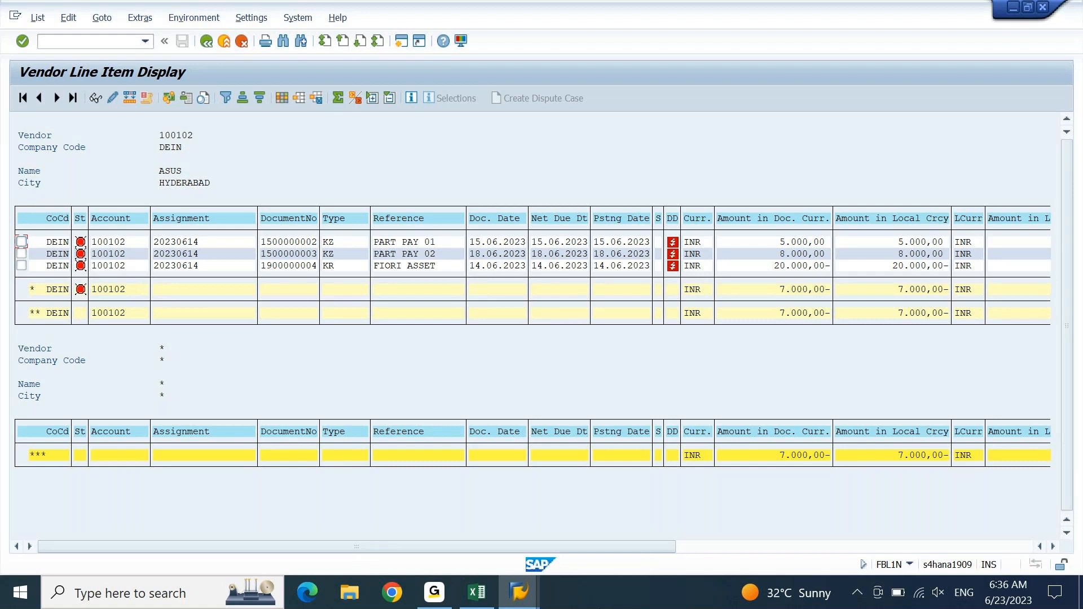
{"action": "left_click", "coordinate": [749, 546]}
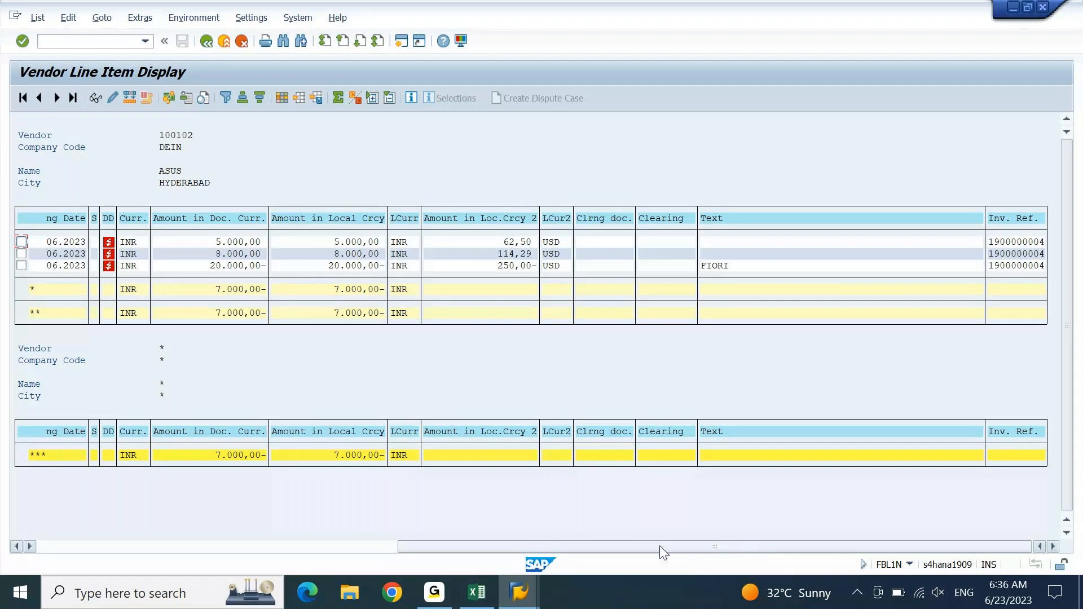
- Return to the outgoing payments header window and create a new SAP session from it
{"action": "mouse_move", "coordinate": [519, 593]}
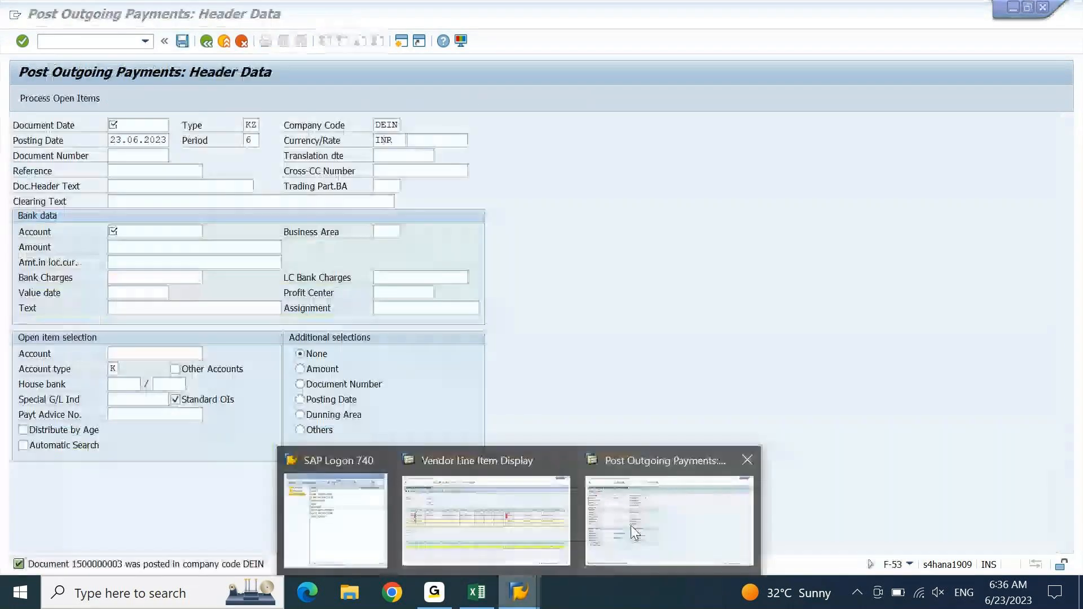
{"action": "left_click", "coordinate": [665, 519]}
{"action": "left_click", "coordinate": [404, 43]}
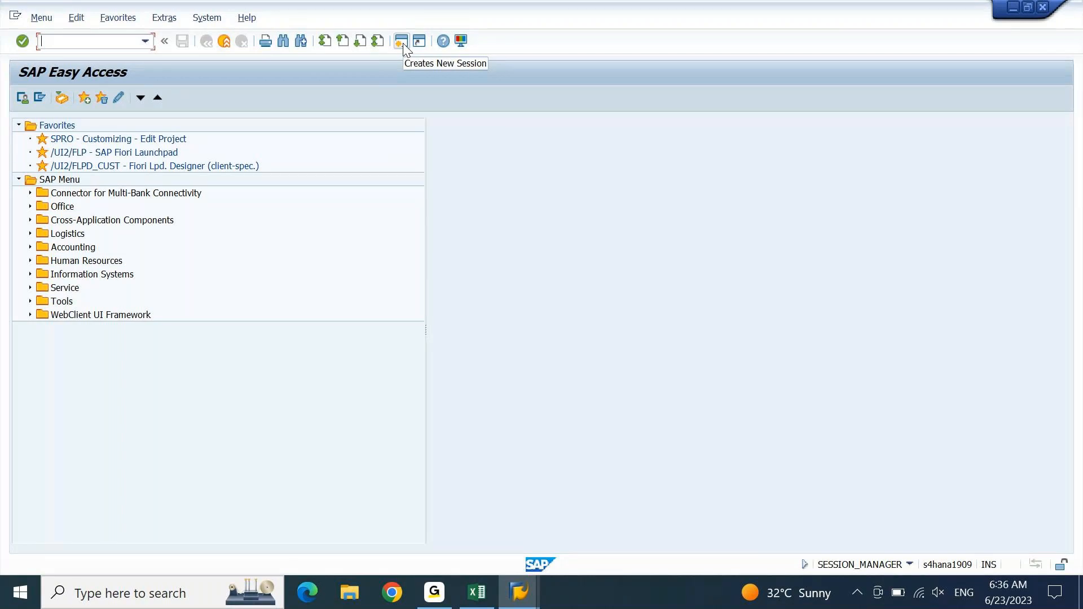
- Switch to Excel and enter the label Invoice Document in cell F2628 beside the partial payment example
{"action": "left_click", "coordinate": [488, 599]}
{"action": "key", "text": "Right"}
{"action": "key", "text": "Right"}
{"action": "key", "text": "Down"}
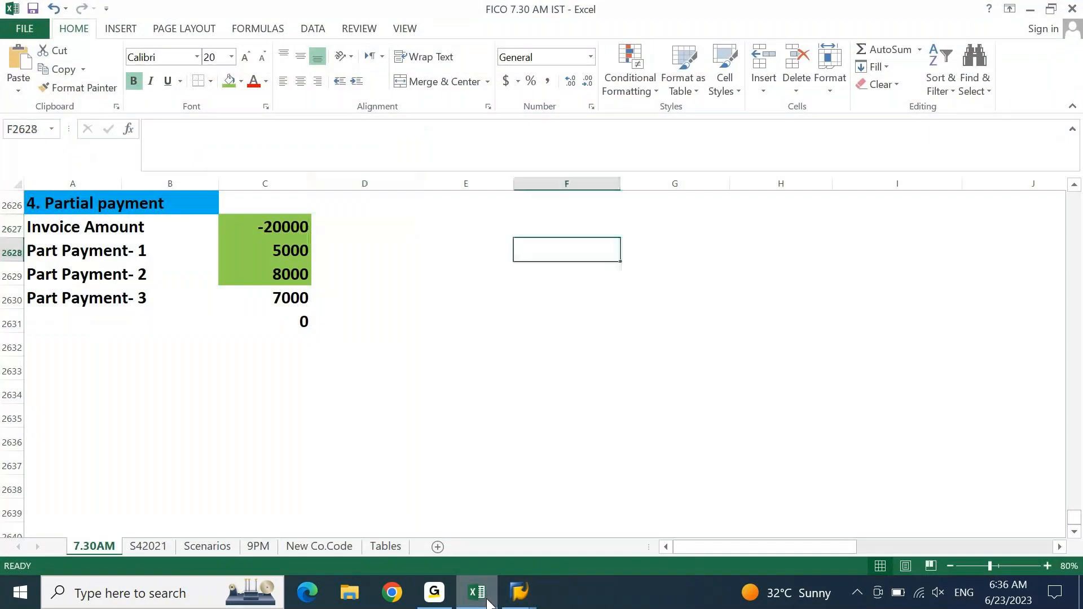
{"action": "type", "text": "Invoice"}
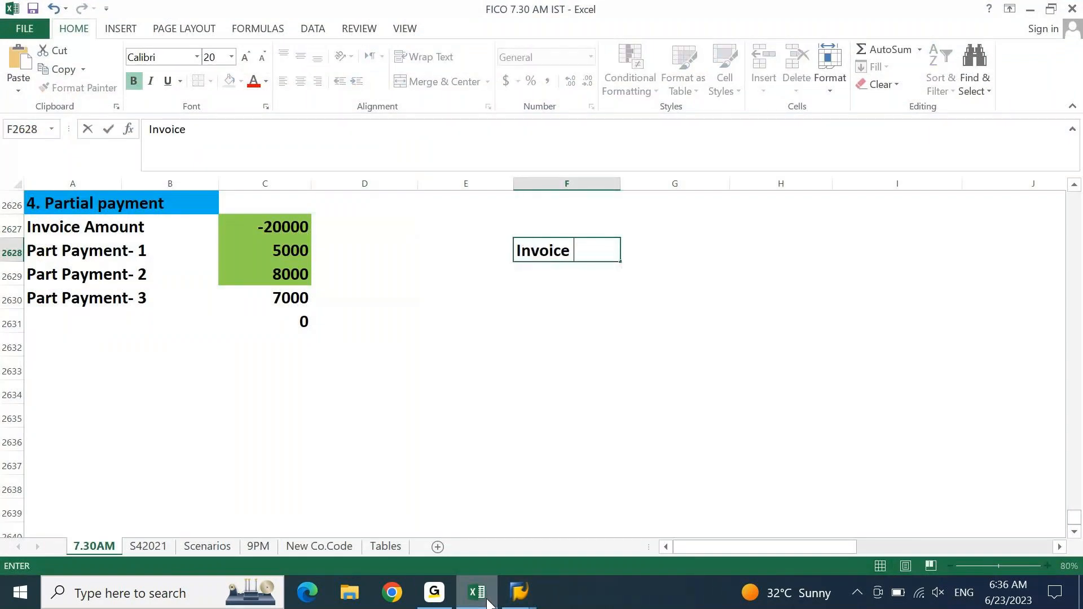
{"action": "type", "text": " DOcument"}
{"action": "key", "text": "Return"}
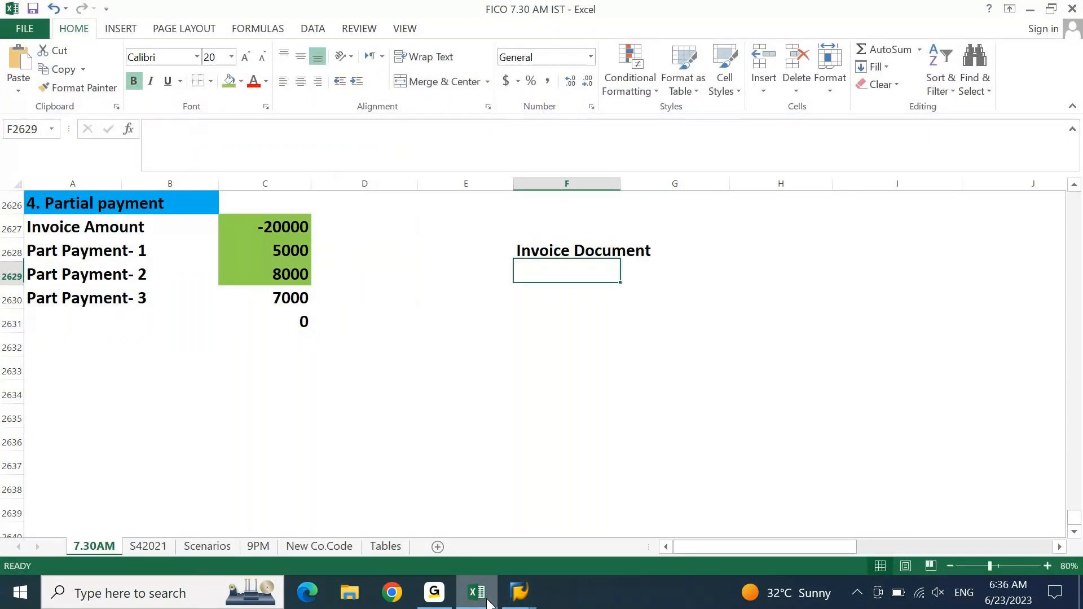
- Enter Payment Document in cell F2629 and Clearing Document in cell H2629
{"action": "type", "text": "P"}
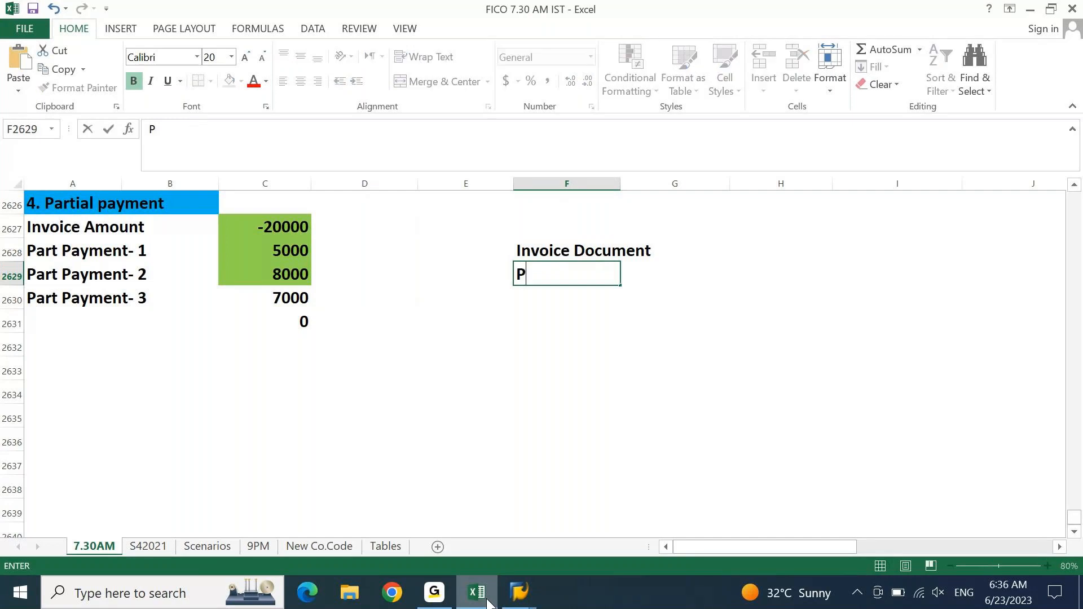
{"action": "type", "text": "ayment DOcument"}
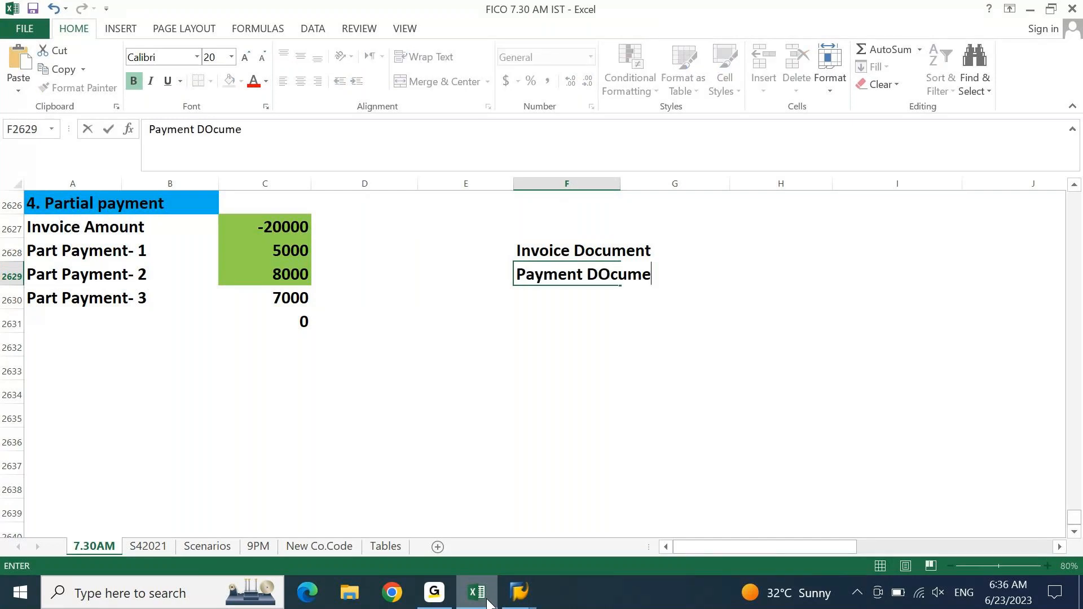
{"action": "key", "text": "Tab"}
{"action": "key", "text": "Tab"}
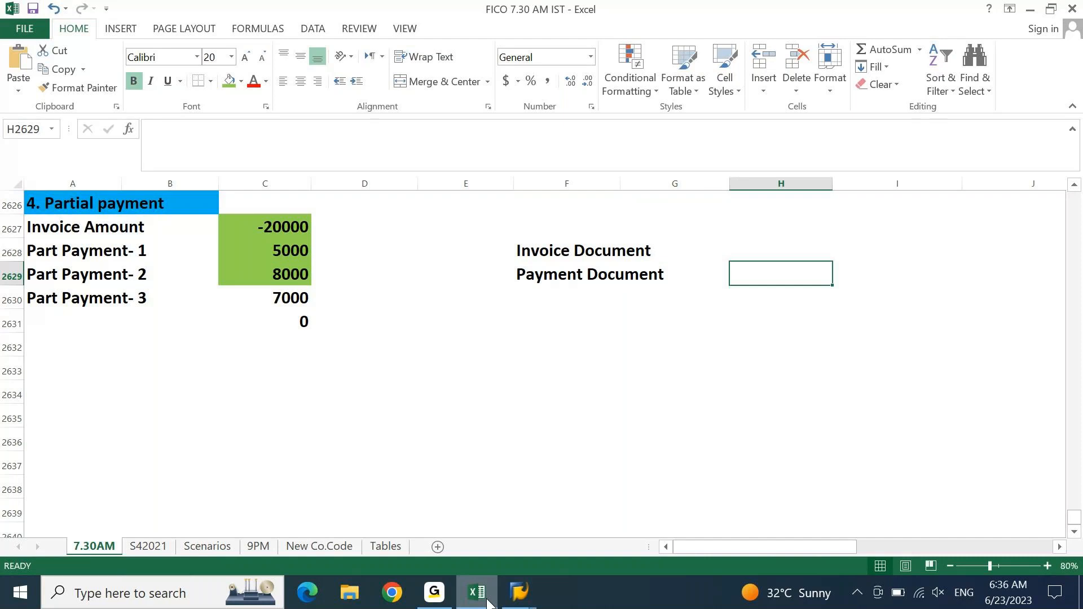
{"action": "type", "text": "Clearing Document"}
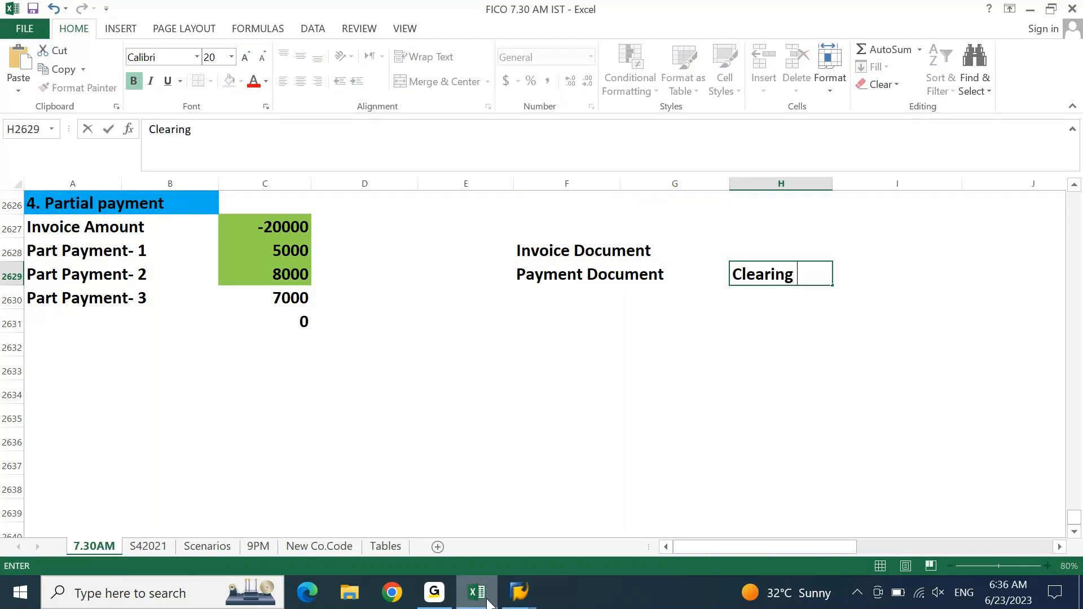
{"action": "key", "text": "Return"}
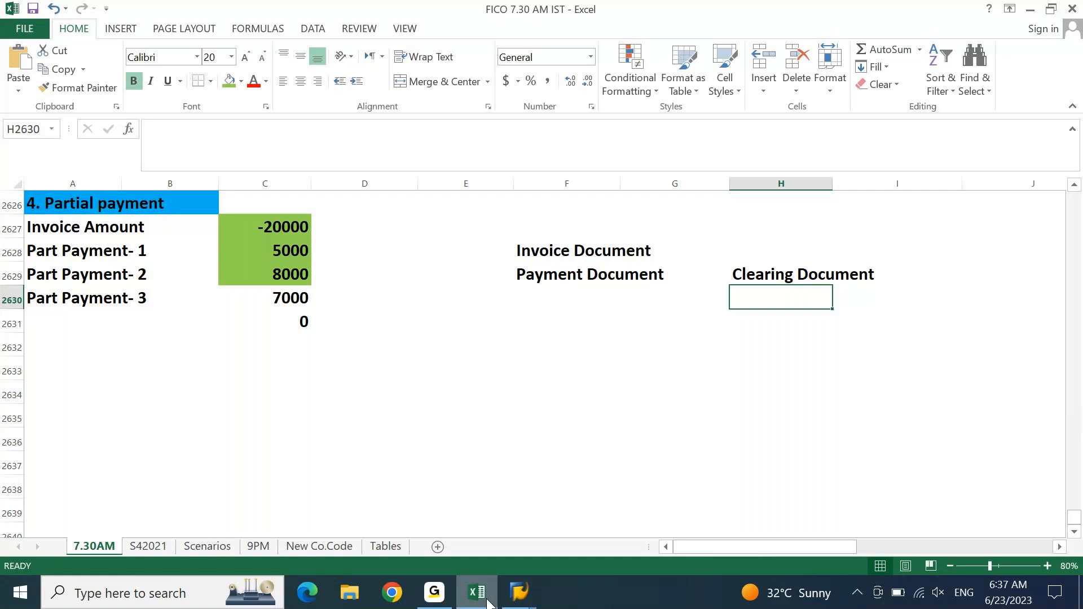
{"action": "left_click", "coordinate": [522, 274]}
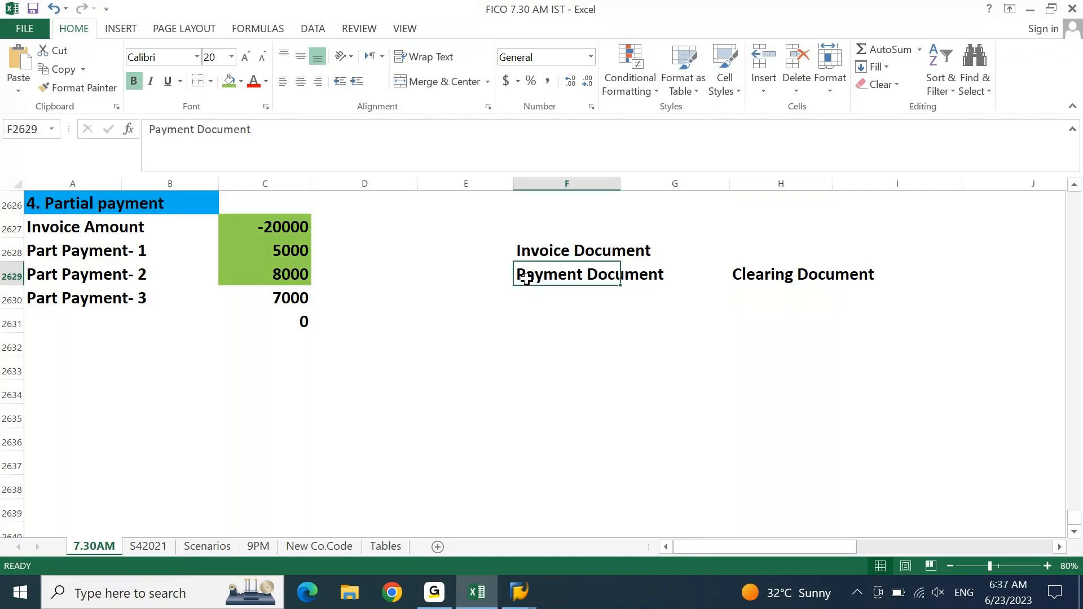
{"action": "left_click", "coordinate": [525, 253]}
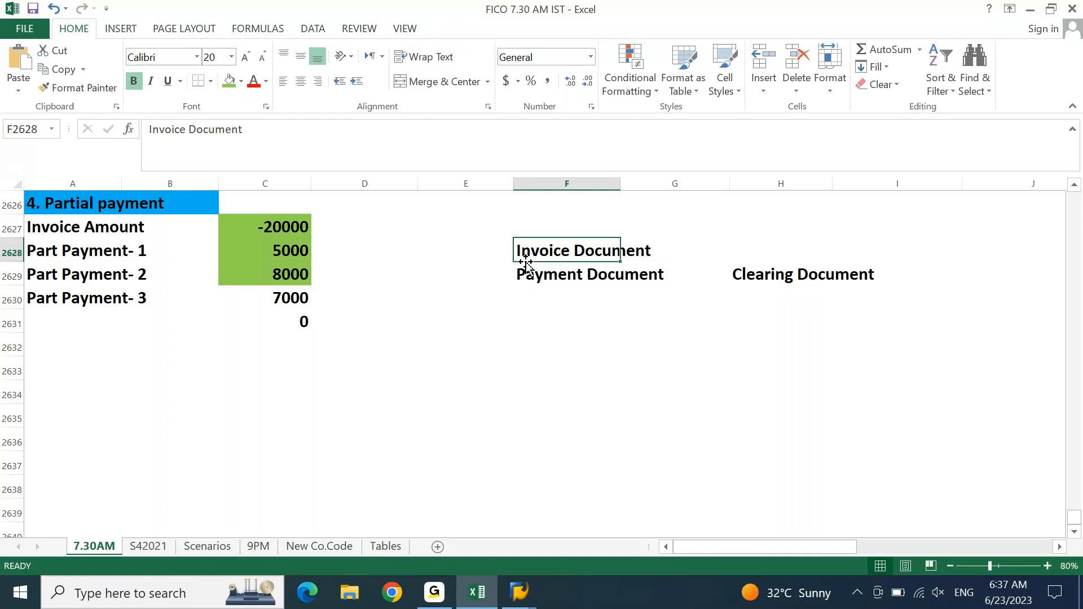
{"action": "key", "text": "Down"}
{"action": "key", "text": "shift+Right"}
{"action": "key", "text": "shift+Up"}
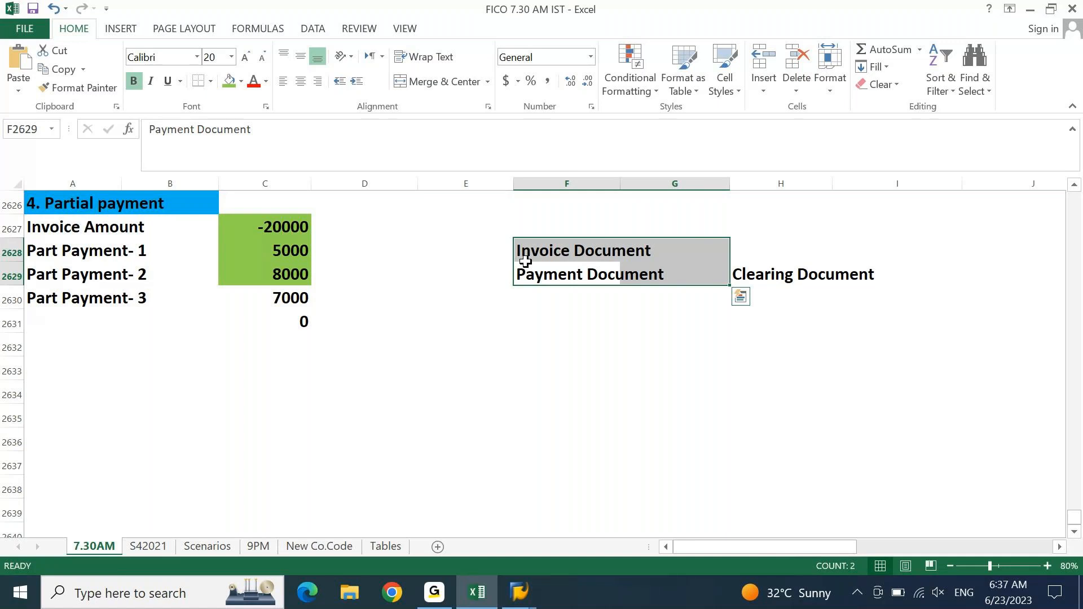
{"action": "left_click_drag", "start_coordinate": [526, 261], "coordinate": [621, 253]}
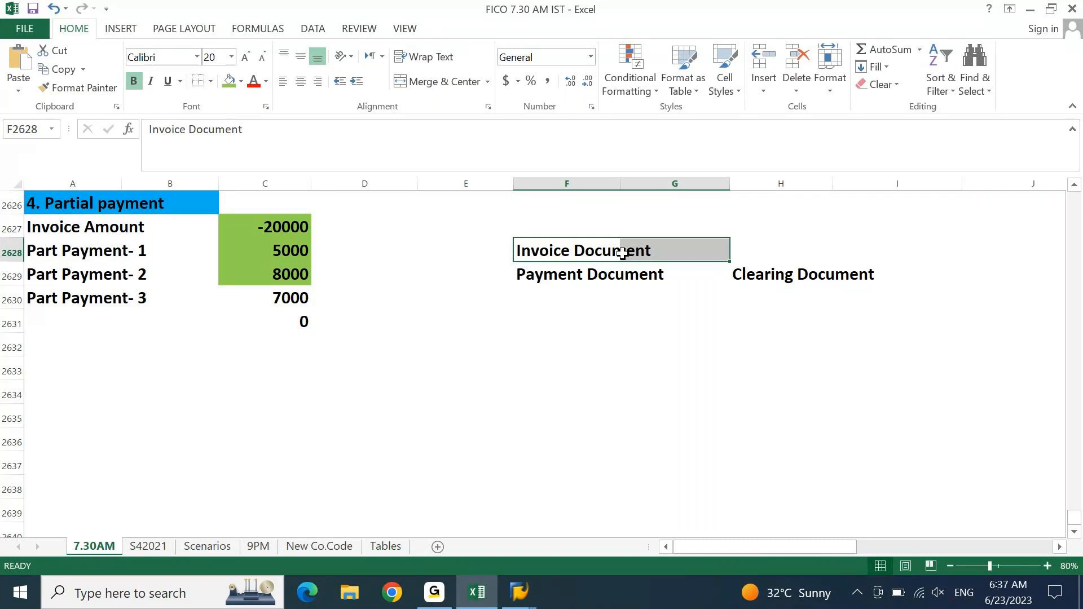
{"action": "mouse_move", "coordinate": [519, 592]}
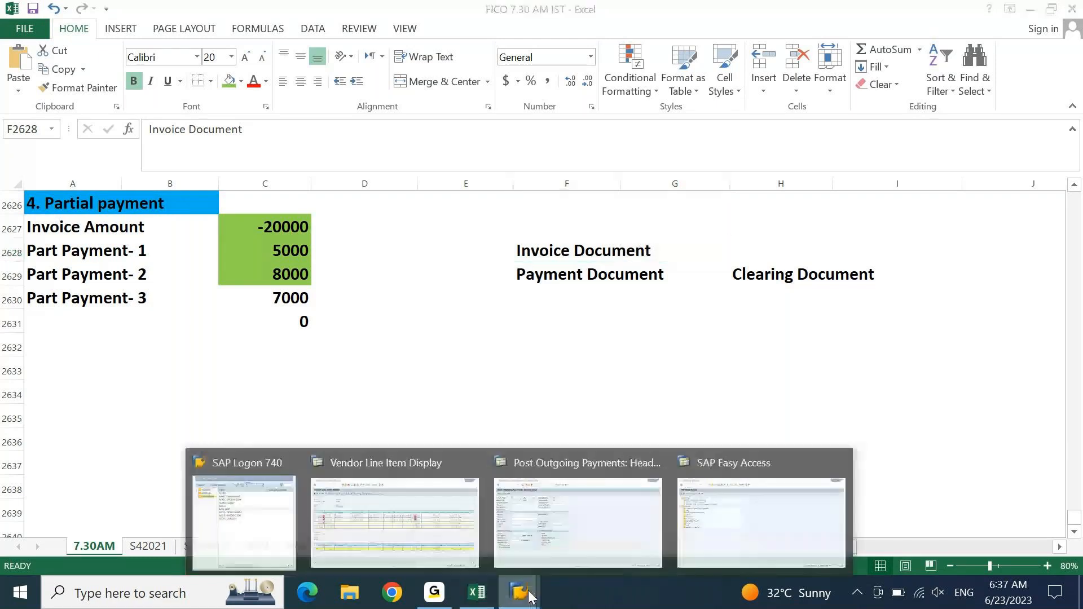
- Switch to the SAP vendor line item display and examine the ASUS items' clearing document and invoice reference columns
{"action": "left_click", "coordinate": [455, 519]}
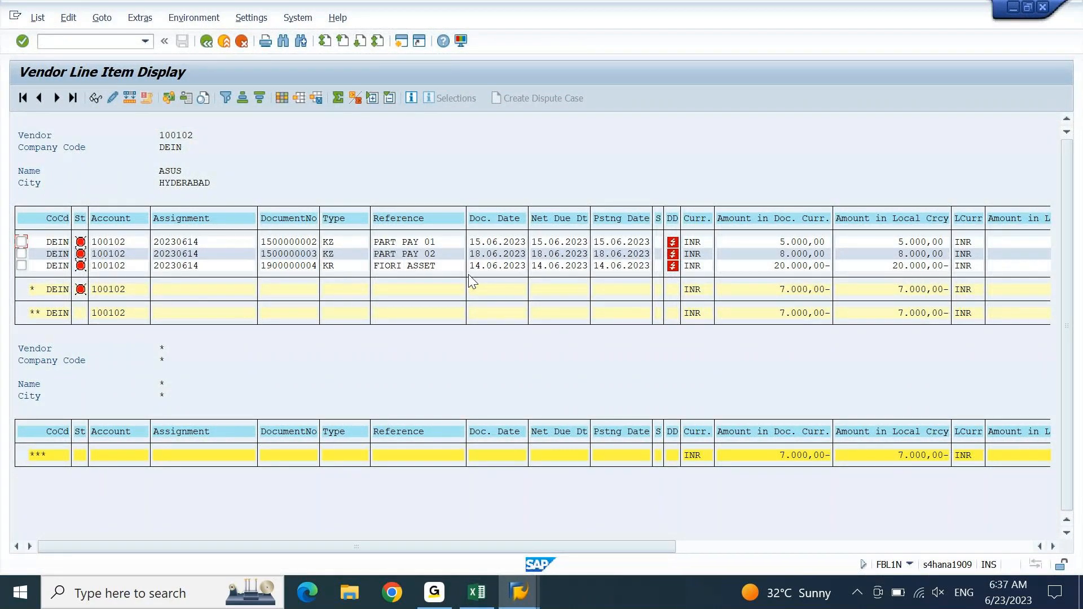
{"action": "left_click", "coordinate": [710, 548]}
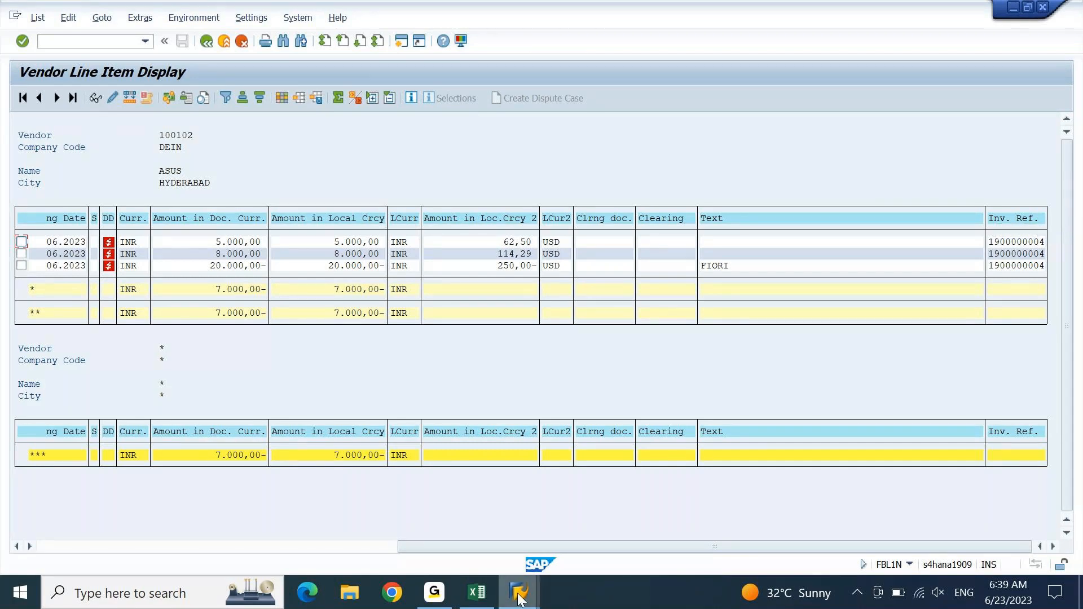
- In the unused SAP Easy Access session, start transaction SE16N and load table BSEG
{"action": "mouse_move", "coordinate": [518, 598]}
{"action": "left_click", "coordinate": [784, 517]}
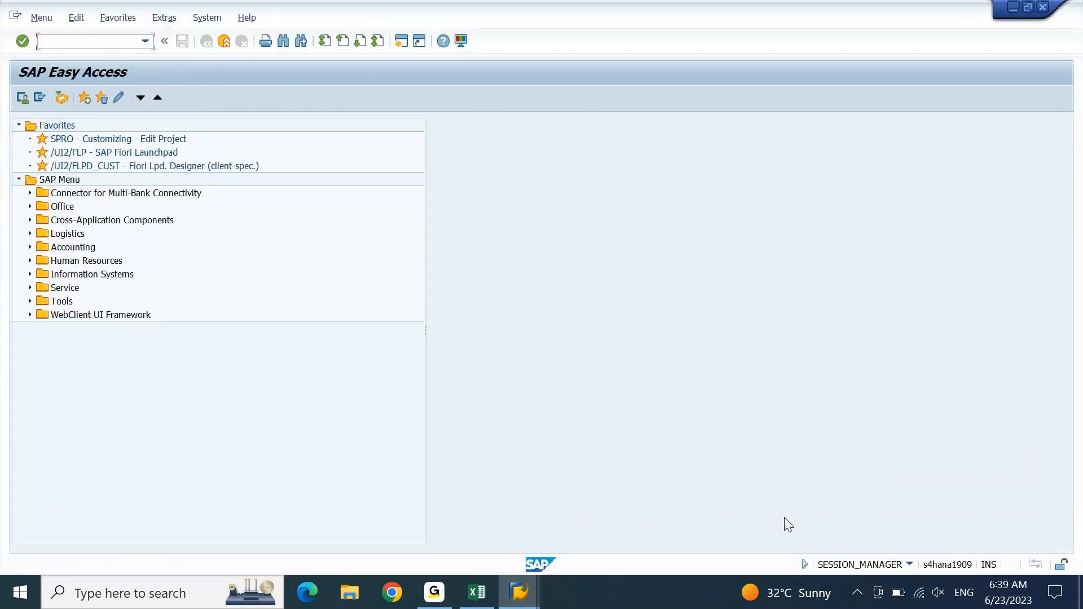
{"action": "type", "text": "bseg"}
{"action": "key", "text": "Return"}
{"action": "type", "text": "se16n"}
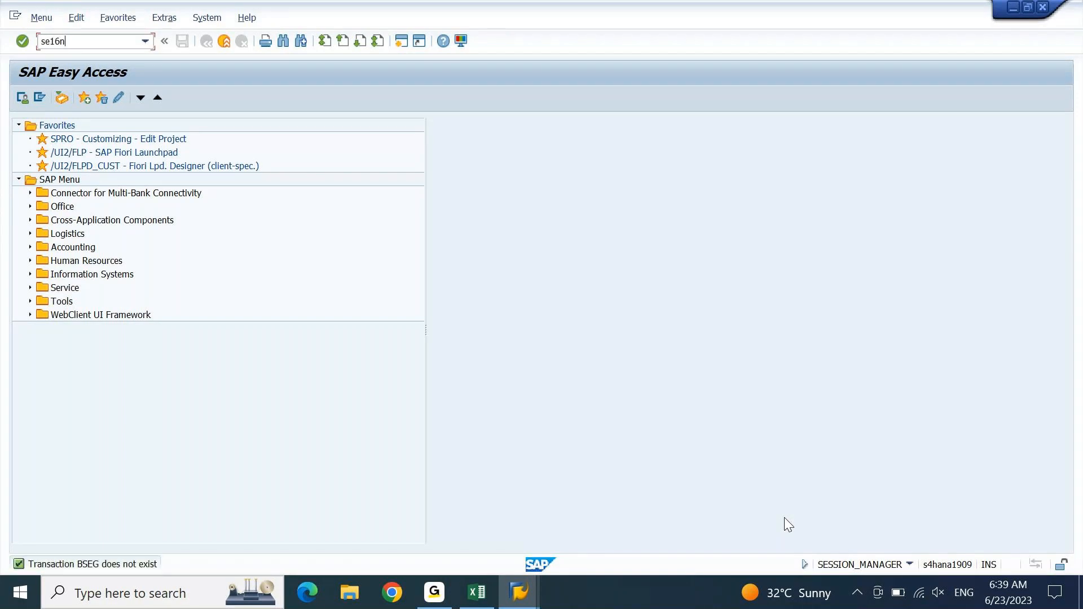
{"action": "key", "text": "Return"}
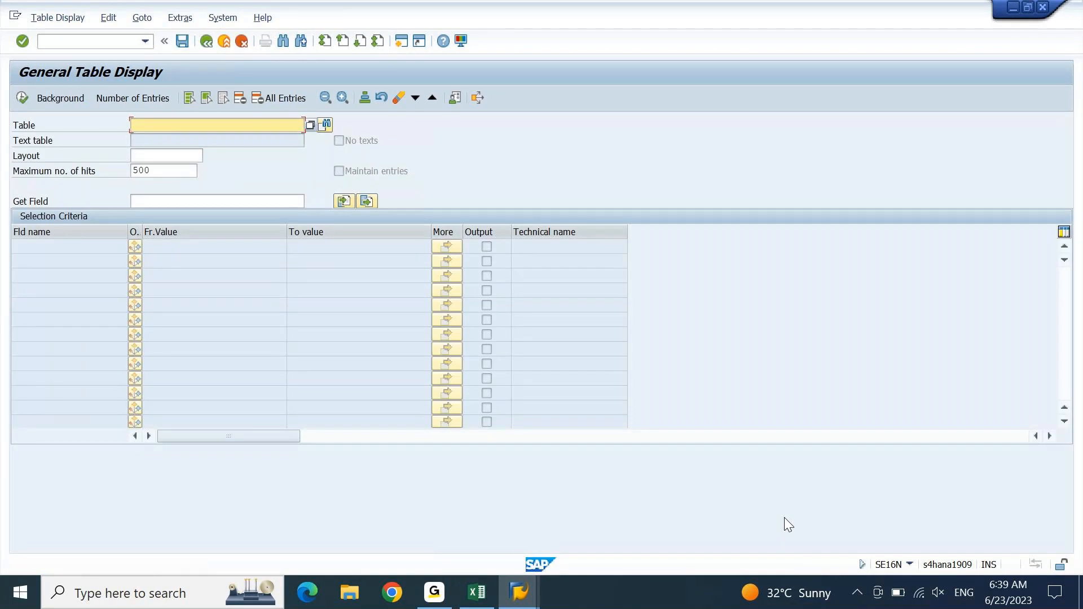
{"action": "type", "text": "BSEG"}
{"action": "key", "text": "Return"}
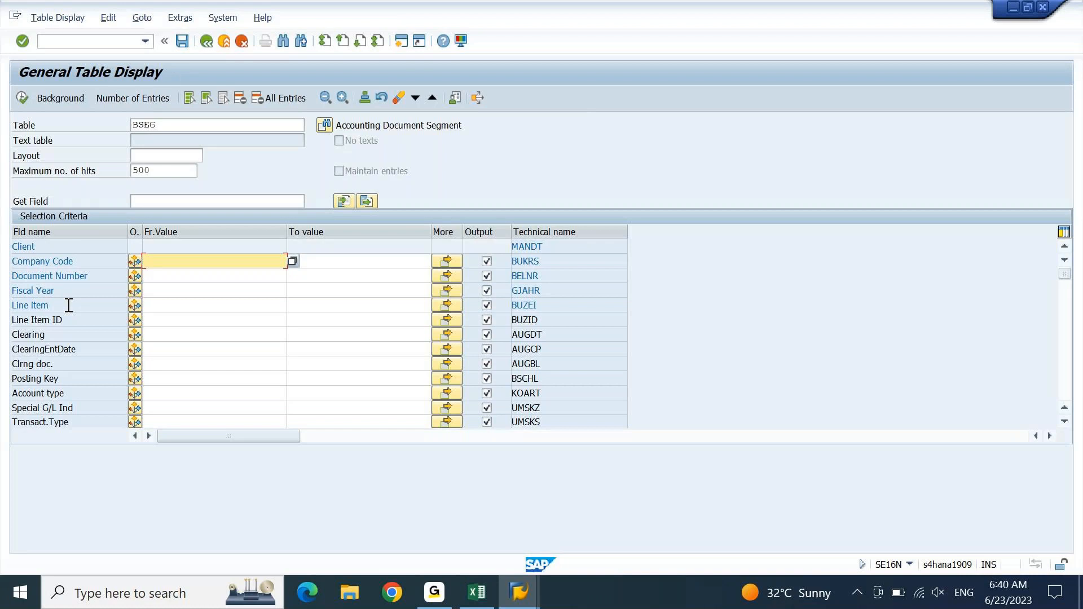
- Set the BSEG selection criteria to company code DEIN and fiscal year 2023
{"action": "type", "text": "DEIN"}
{"action": "key", "text": "Return"}
{"action": "left_click", "coordinate": [155, 293]}
{"action": "type", "text": "2023"}
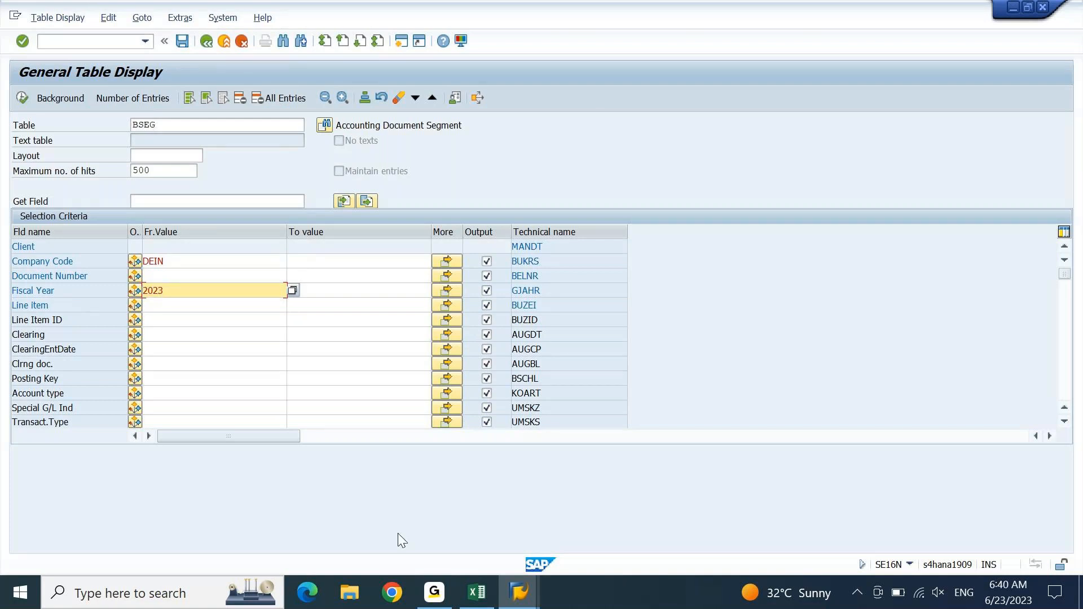
- Copy the document number of the FIORI ASSET invoice from the vendor line item display
{"action": "left_click", "coordinate": [519, 591]}
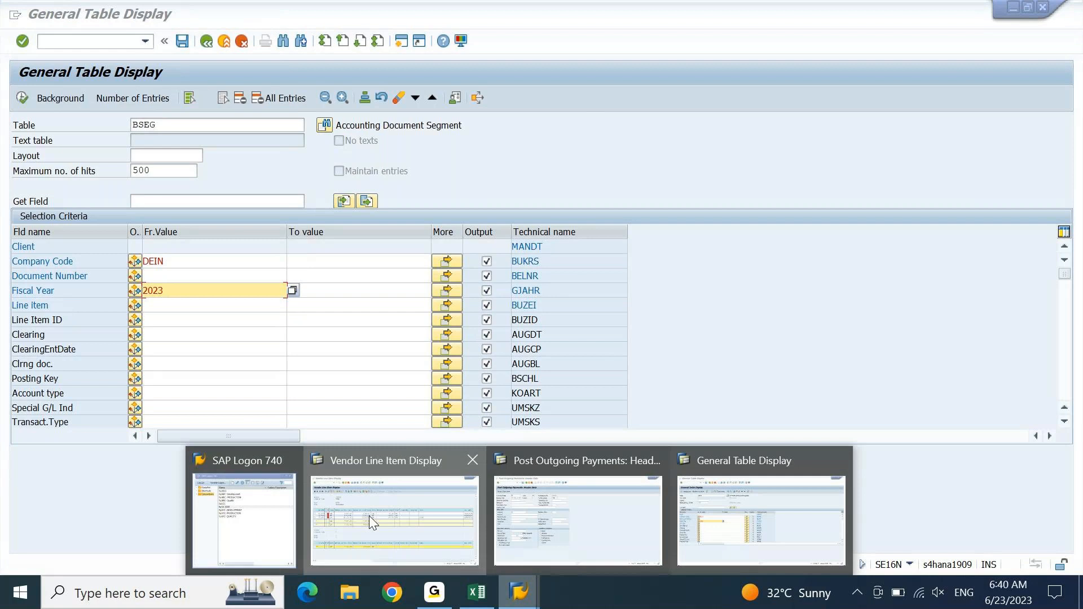
{"action": "left_click", "coordinate": [370, 517]}
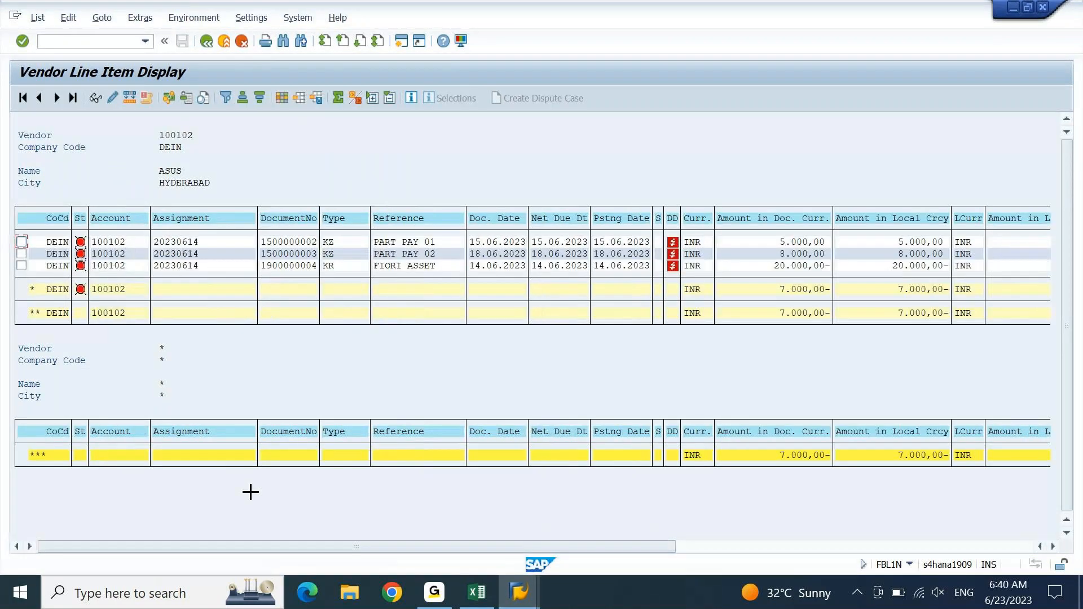
{"action": "key", "text": "ctrl+y"}
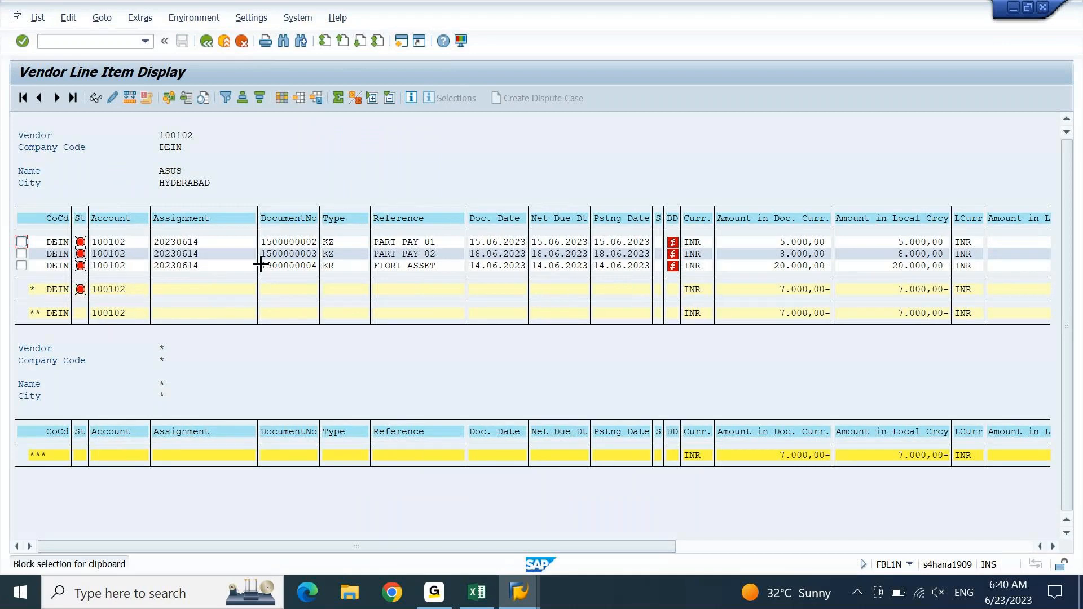
{"action": "left_click_drag", "start_coordinate": [264, 264], "coordinate": [322, 275]}
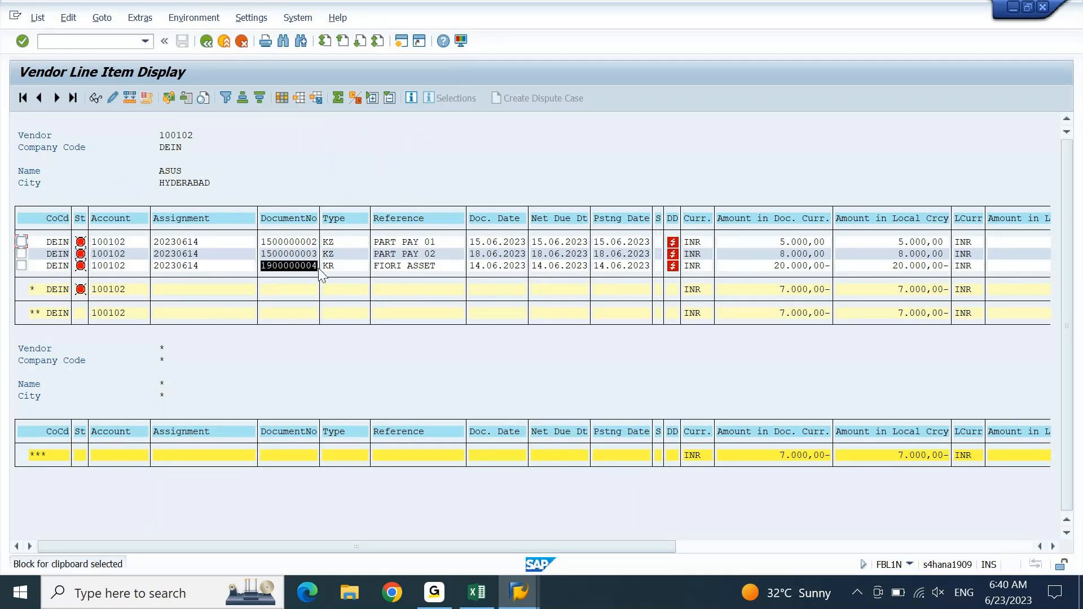
{"action": "key", "text": "ctrl+c"}
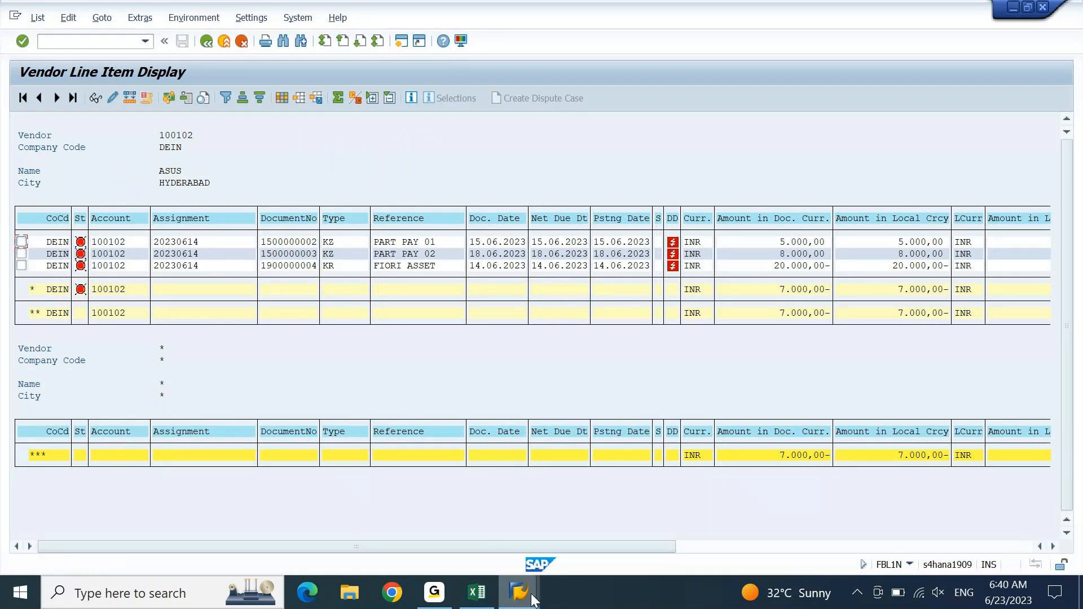
- Enter the copied invoice number as the Document Number criterion in the BSEG table display and run the selection
{"action": "mouse_move", "coordinate": [533, 601]}
{"action": "left_click", "coordinate": [756, 508]}
{"action": "left_click", "coordinate": [153, 276]}
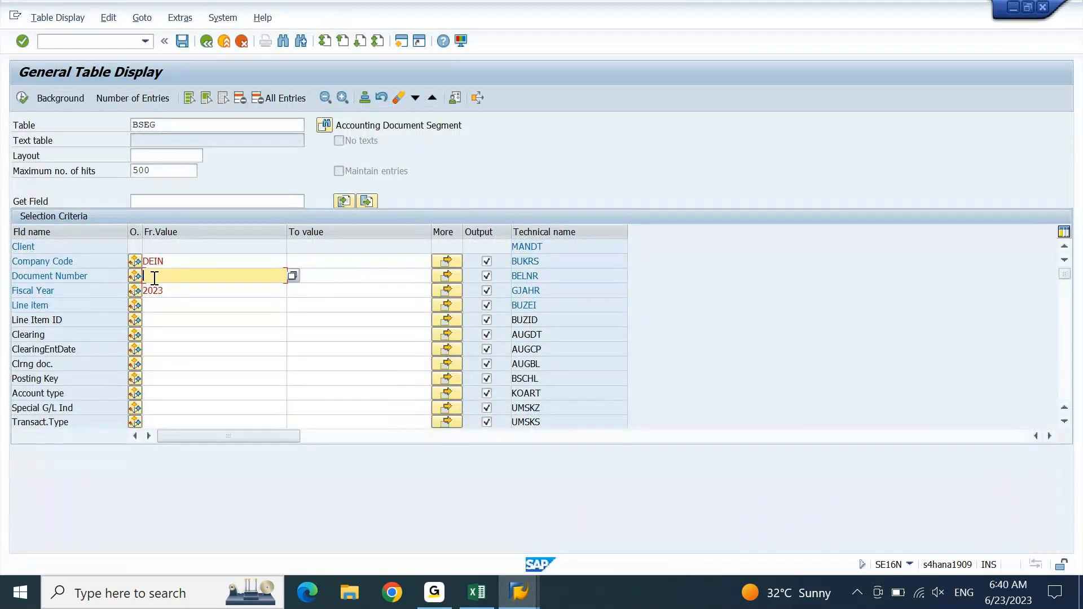
{"action": "key", "text": "ctrl+v"}
{"action": "left_click", "coordinate": [24, 100]}
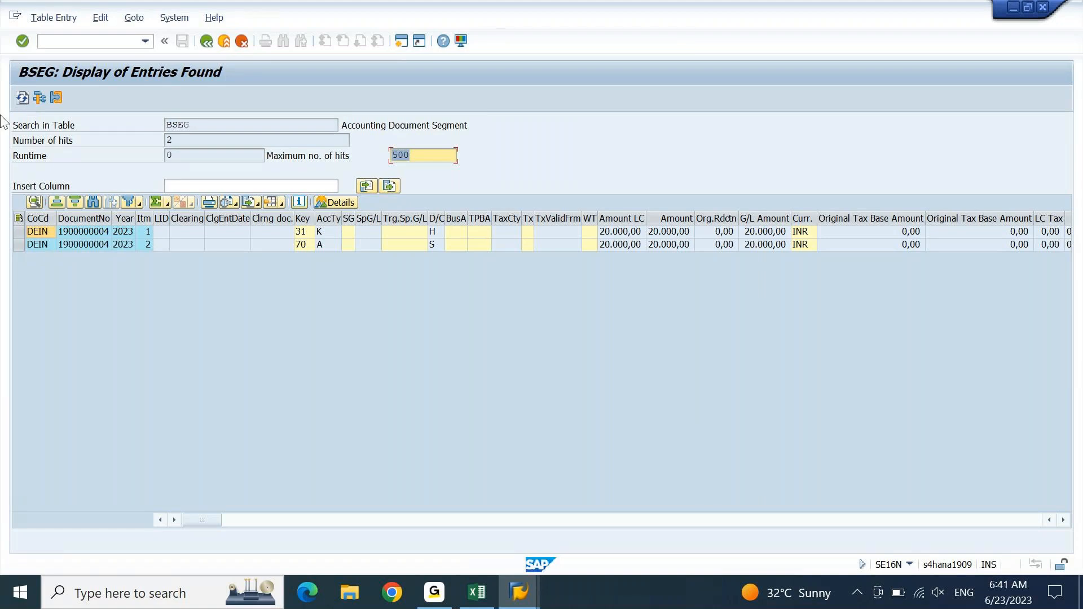
- Widen the account type column and look up the possible account type values, including vendors
{"action": "left_click_drag", "start_coordinate": [342, 218], "coordinate": [383, 217]}
{"action": "left_click", "coordinate": [350, 235]}
{"action": "left_click", "coordinate": [380, 232]}
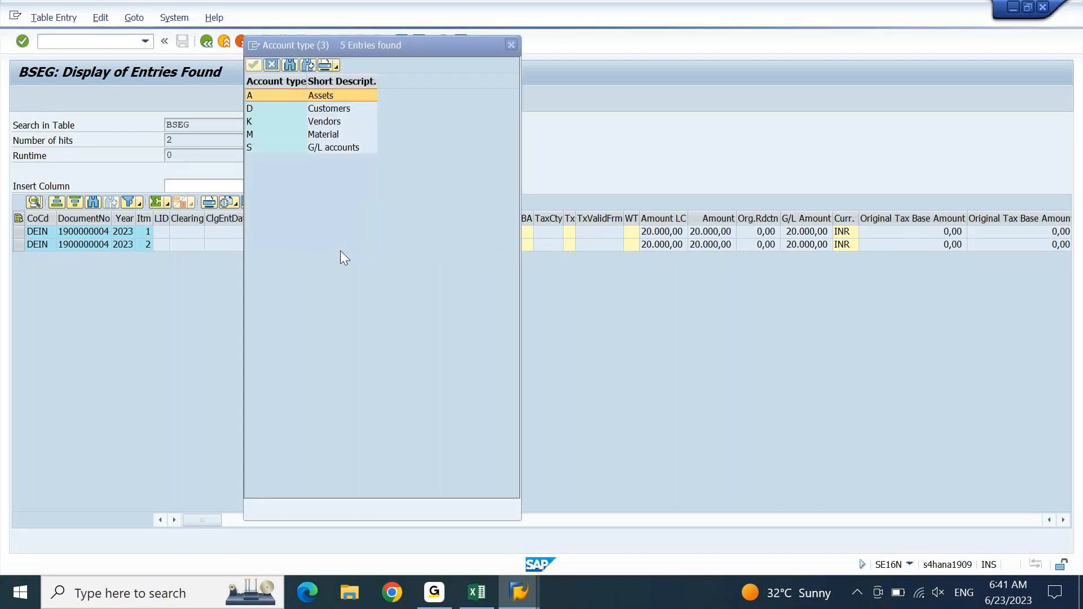
{"action": "left_click", "coordinate": [322, 121]}
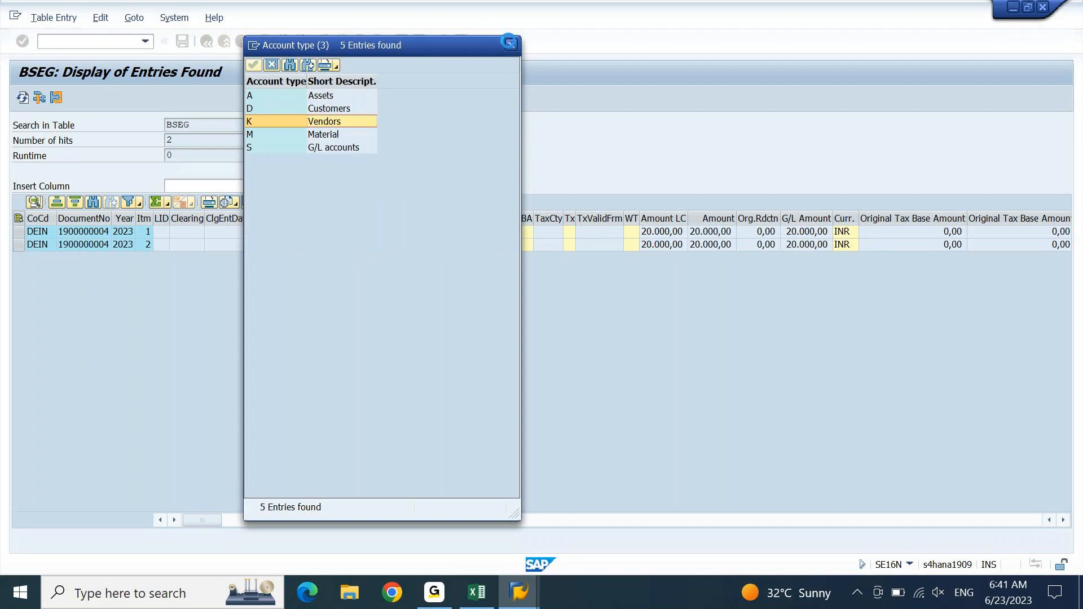
{"action": "left_click", "coordinate": [509, 42]}
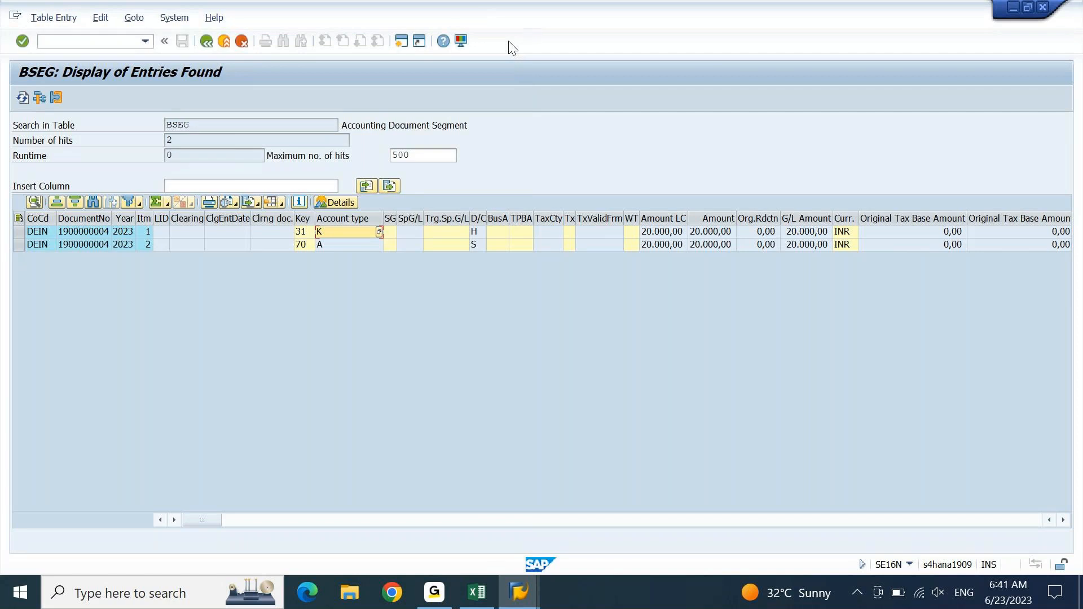
- Return to the BSEG selection criteria, set Account type to K and rerun the selection
{"action": "key", "text": "F3"}
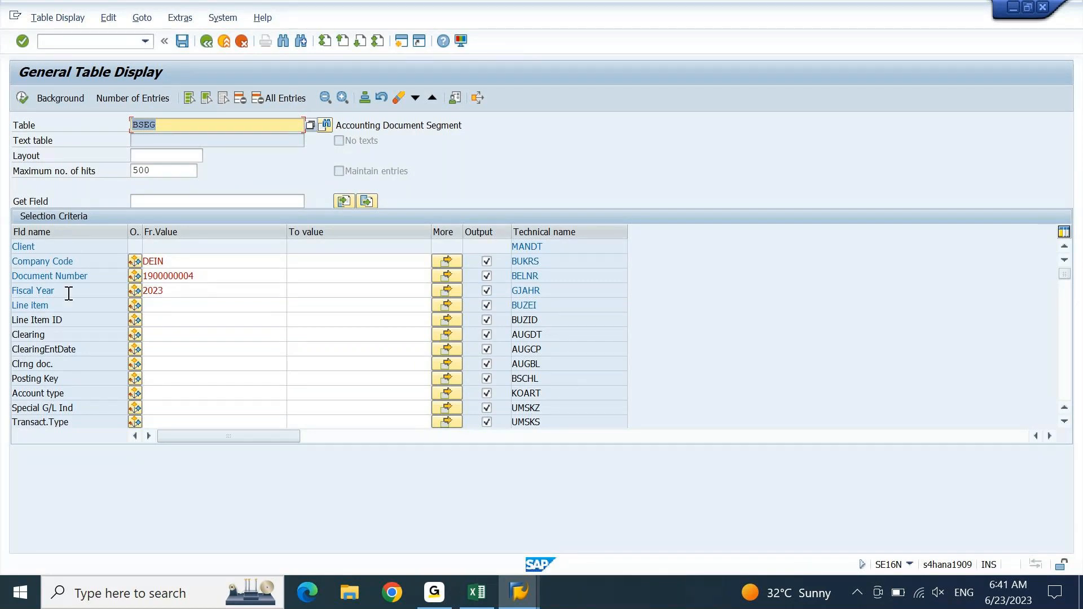
{"action": "left_click", "coordinate": [50, 398]}
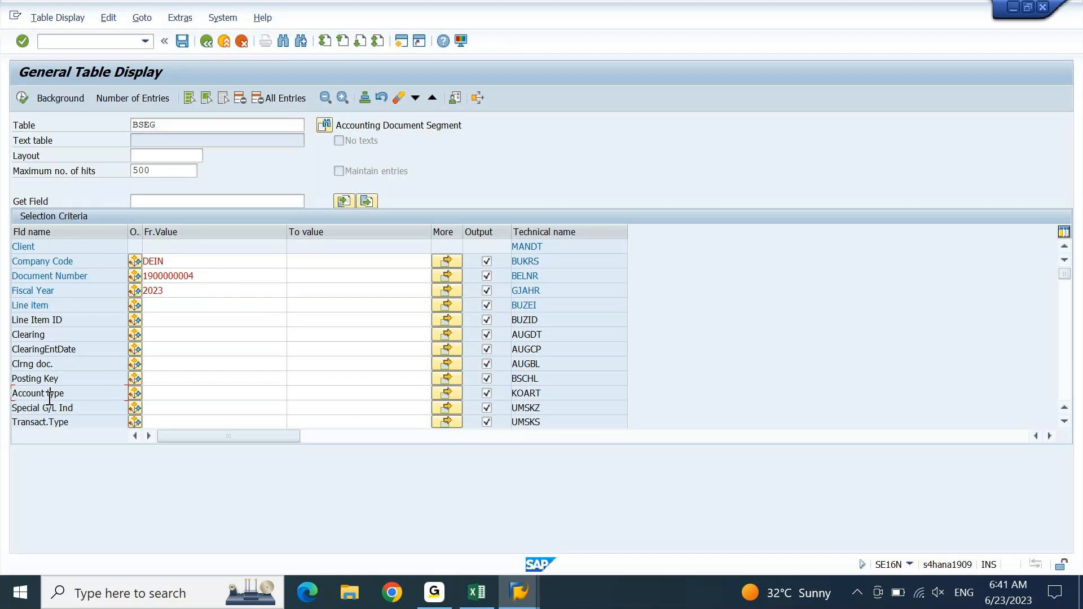
{"action": "key", "text": "Tab"}
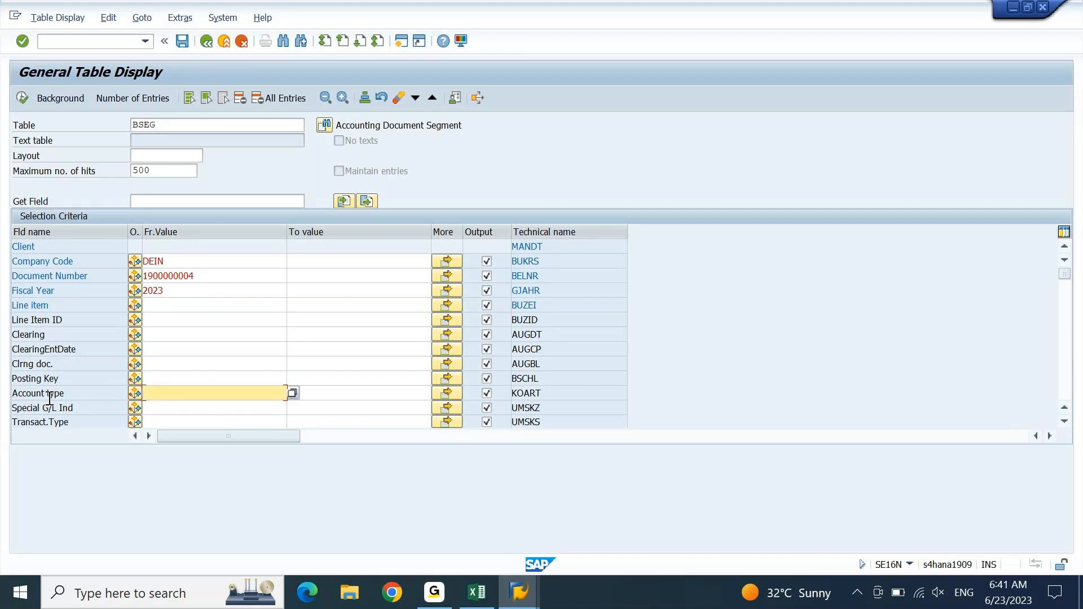
{"action": "type", "text": "K"}
{"action": "key", "text": "Return"}
{"action": "left_click", "coordinate": [26, 96]}
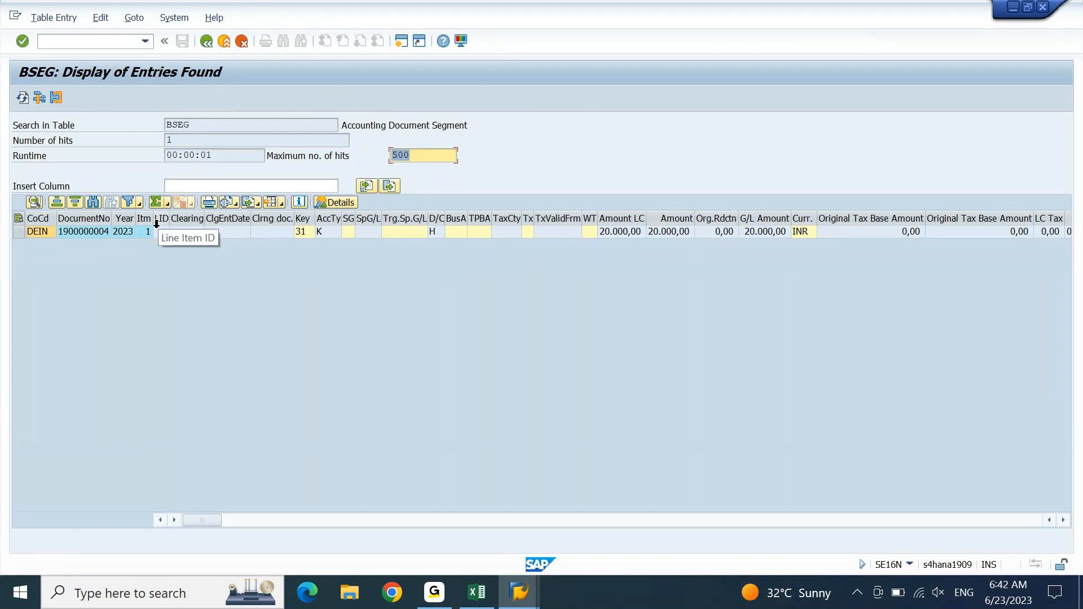
- Examine the vendor line's account type, G/L amount and clearing date and clearing document fields
{"action": "left_click", "coordinate": [331, 229]}
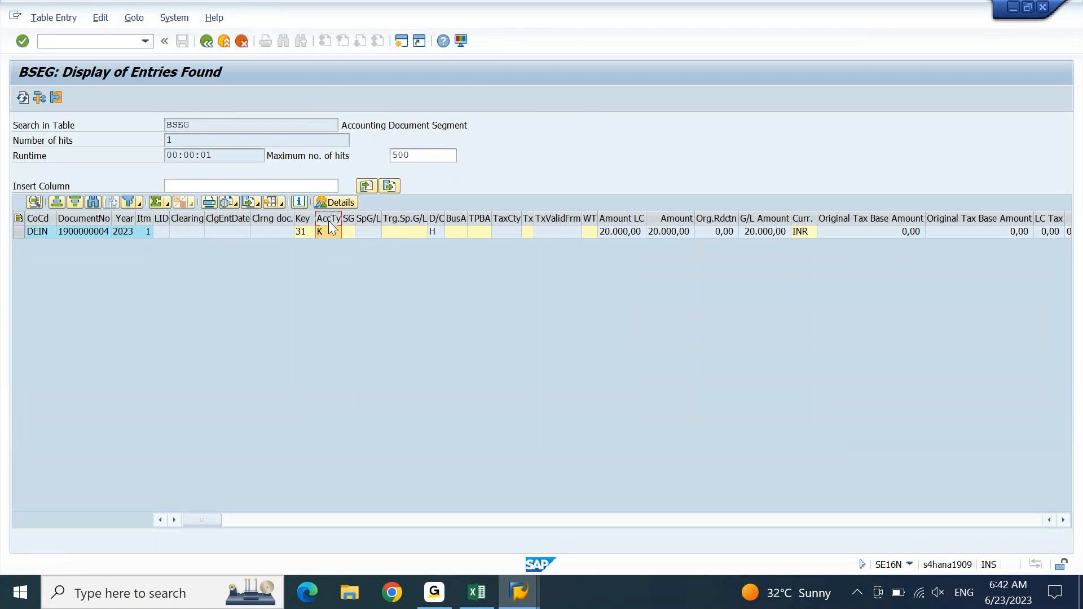
{"action": "left_click", "coordinate": [763, 234]}
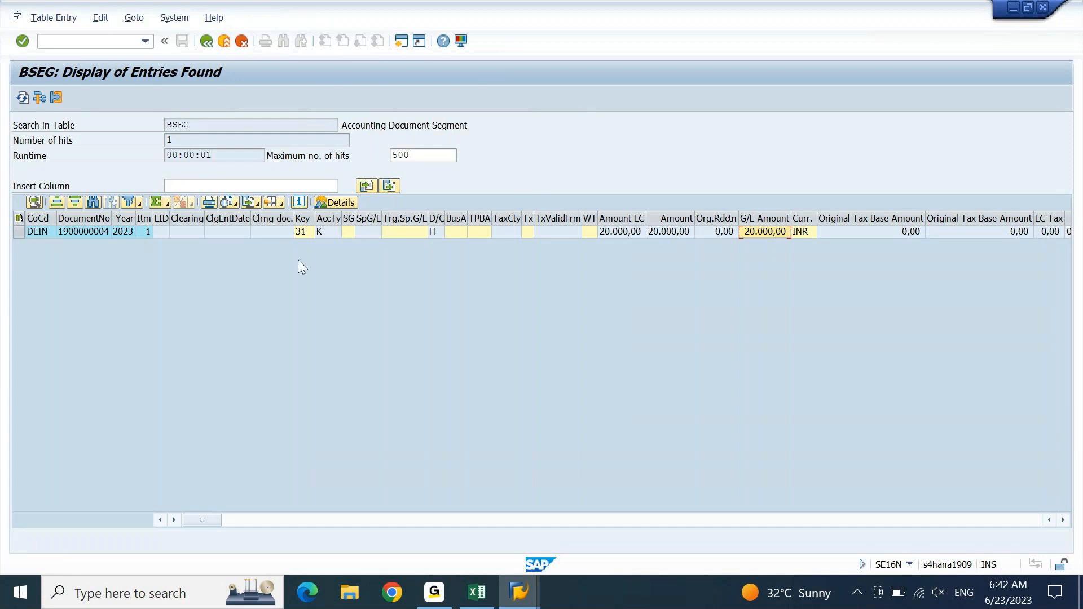
{"action": "left_click_drag", "start_coordinate": [187, 219], "coordinate": [260, 229]}
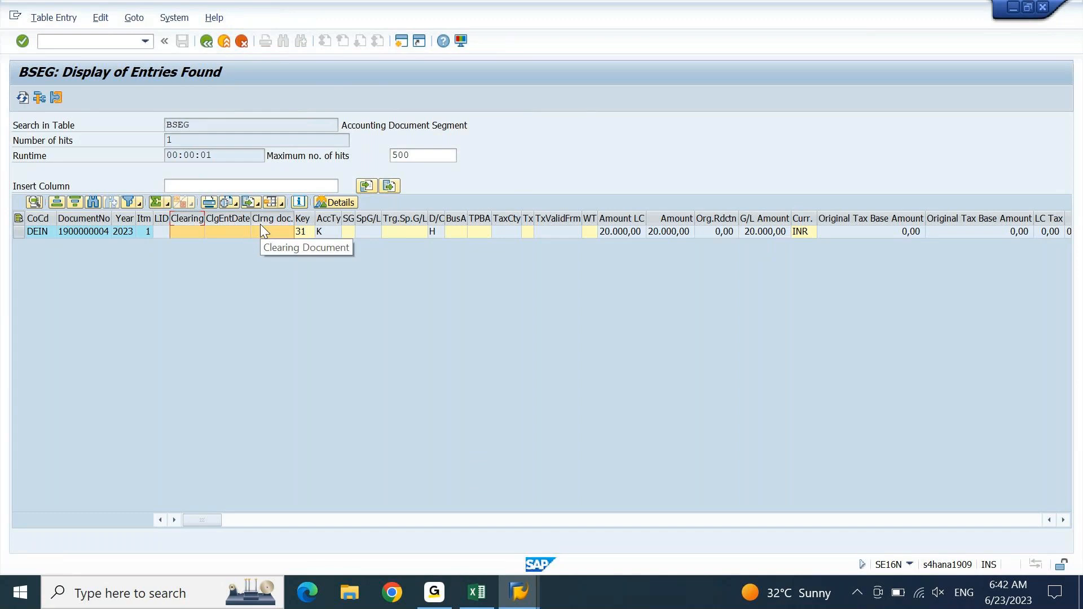
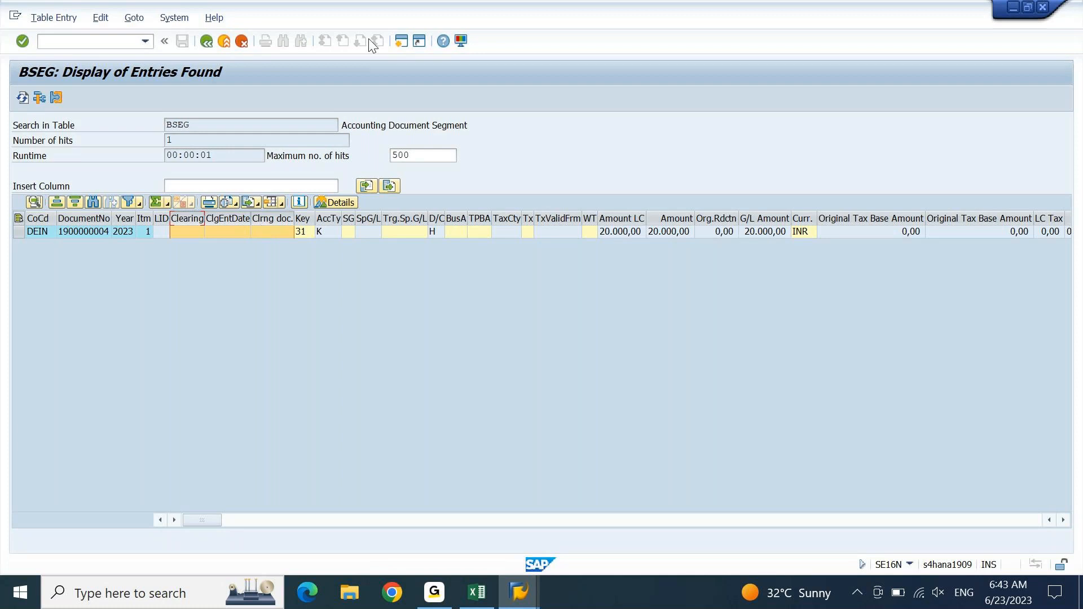
- Create another SAP session and start transaction SE16N in it
{"action": "left_click", "coordinate": [398, 42]}
{"action": "type", "text": "SE16N"}
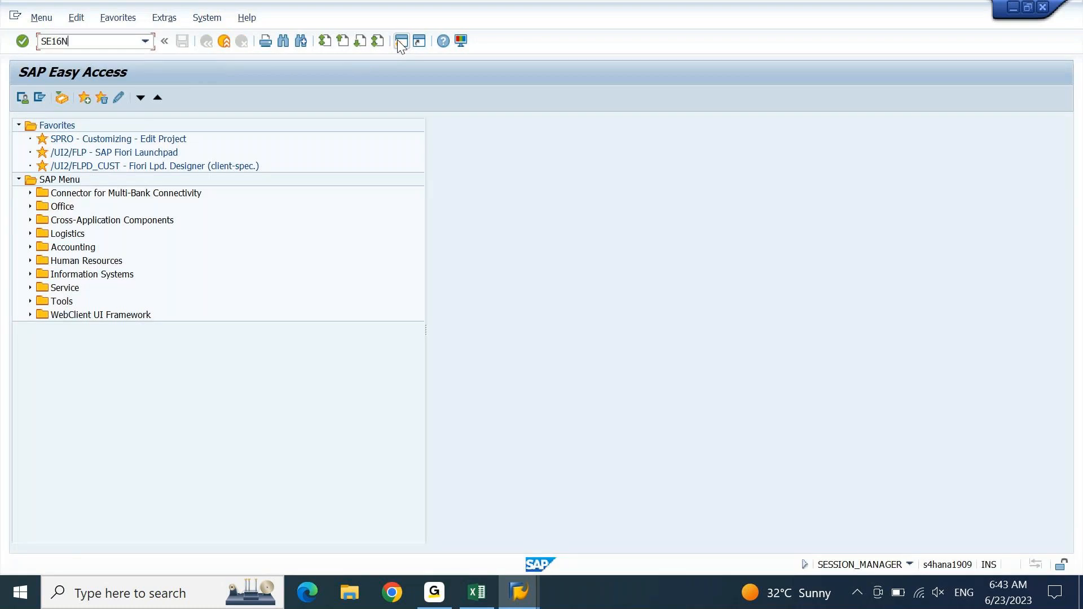
{"action": "key", "text": "Return"}
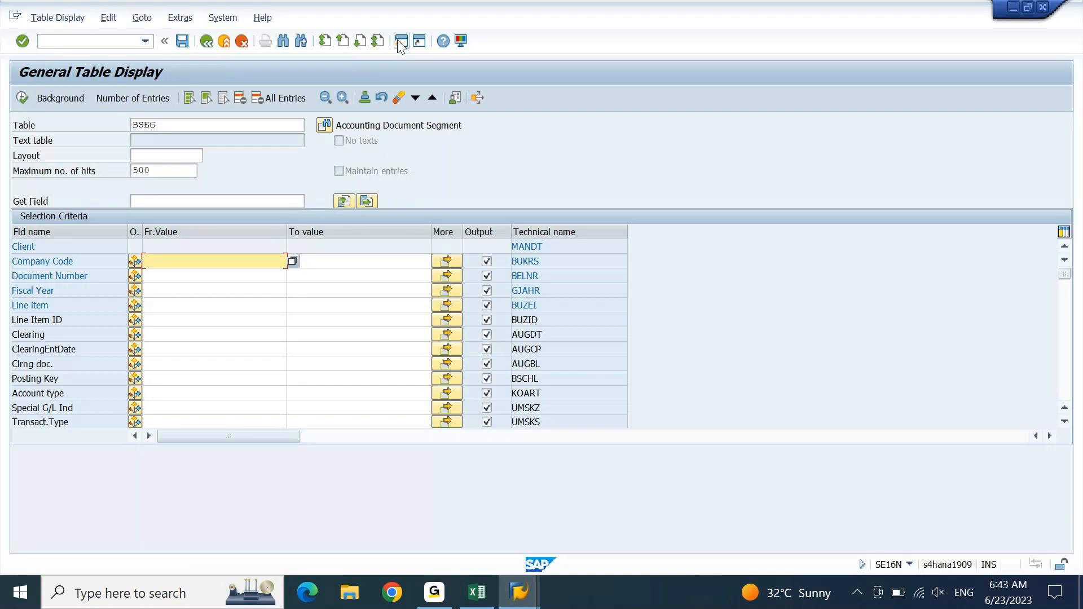
- Change the table to BSAK, load its fields and examine the description for vendor cleared items
{"action": "left_click", "coordinate": [225, 122]}
{"action": "key", "text": "BackSpace"}
{"action": "key", "text": "BackSpace"}
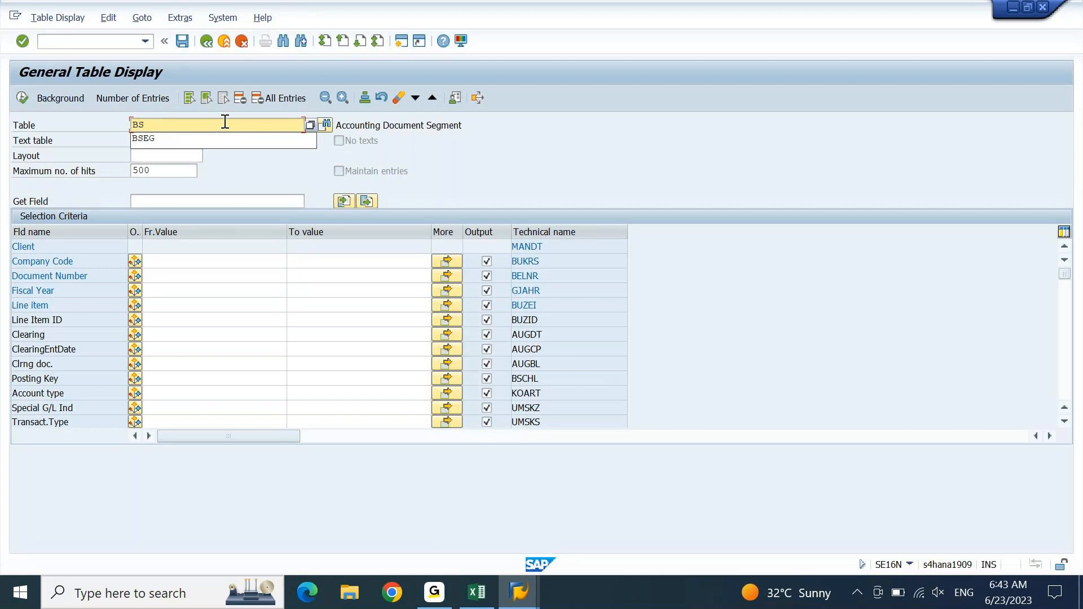
{"action": "type", "text": "K"}
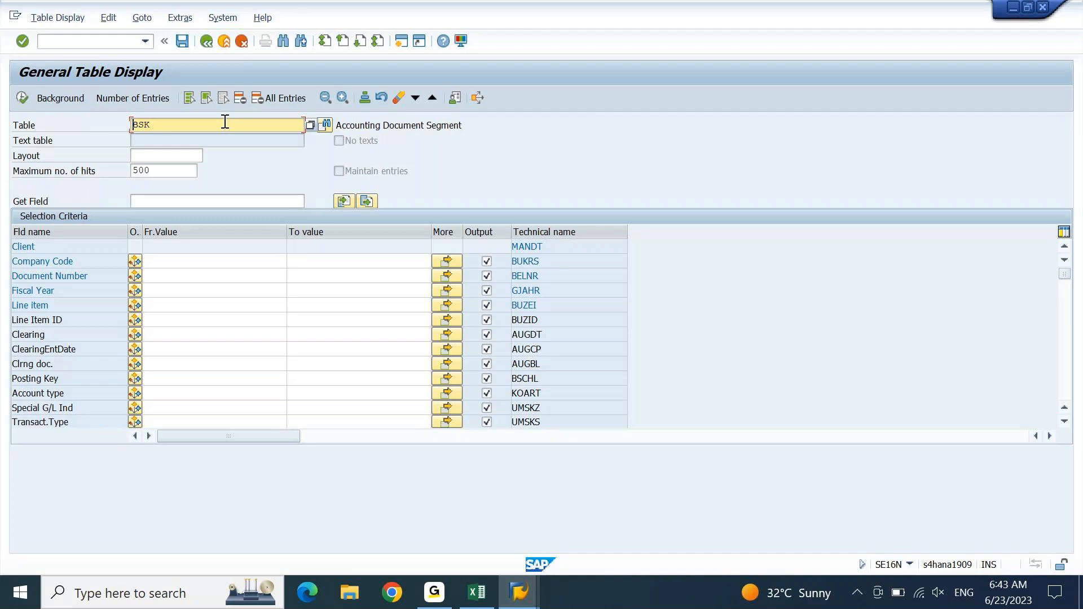
{"action": "key", "text": "shift+End"}
{"action": "key", "text": "Left"}
{"action": "type", "text": "A"}
{"action": "key", "text": "Return"}
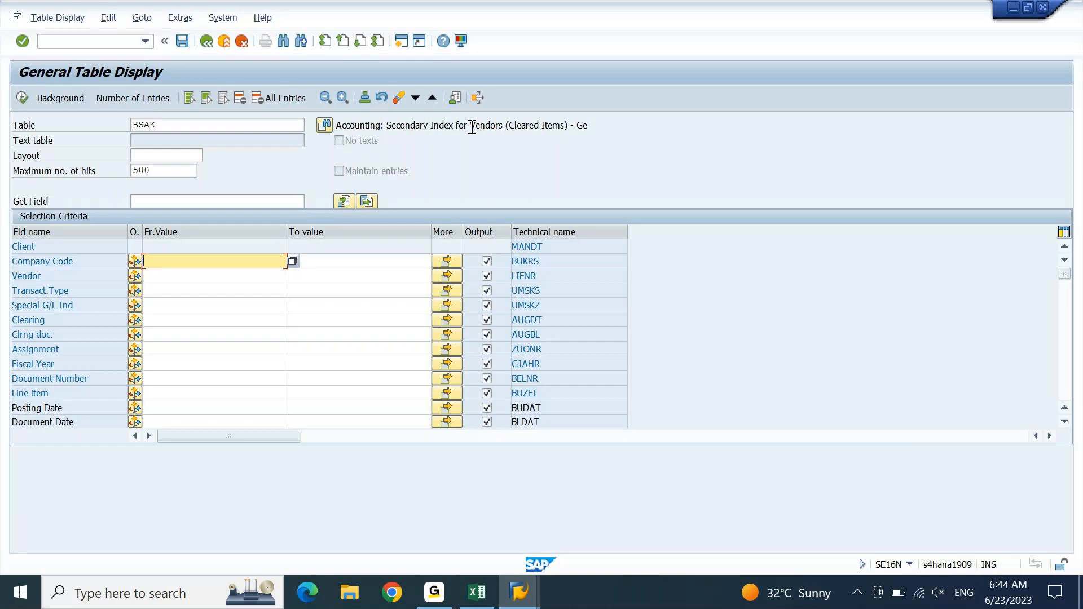
{"action": "left_click", "coordinate": [510, 128]}
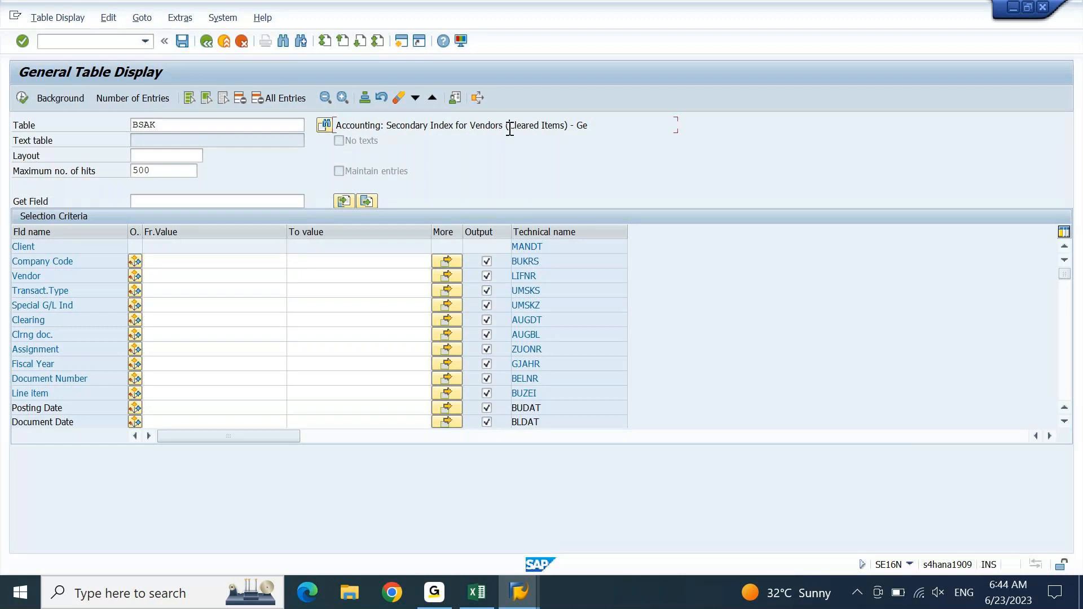
{"action": "left_click_drag", "start_coordinate": [509, 129], "coordinate": [562, 123]}
- Change the table to BSAD, load its fields and examine the description for customer cleared items
{"action": "left_click", "coordinate": [268, 126]}
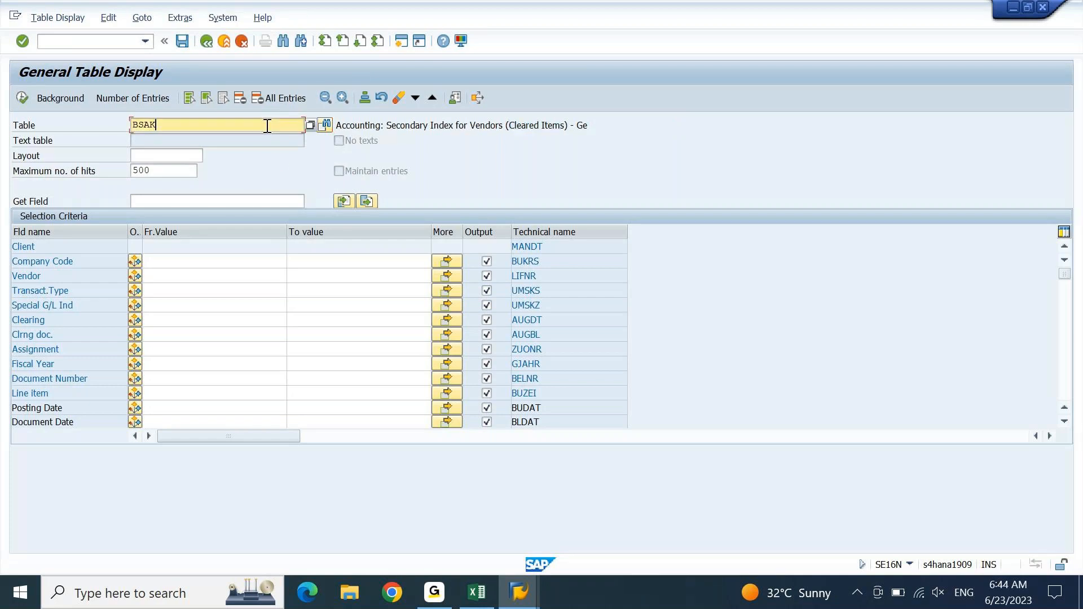
{"action": "double_click", "coordinate": [267, 126]}
{"action": "key", "text": "Right"}
{"action": "key", "text": "Right"}
{"action": "key", "text": "shift+Right"}
{"action": "type", "text": "D"}
{"action": "key", "text": "Return"}
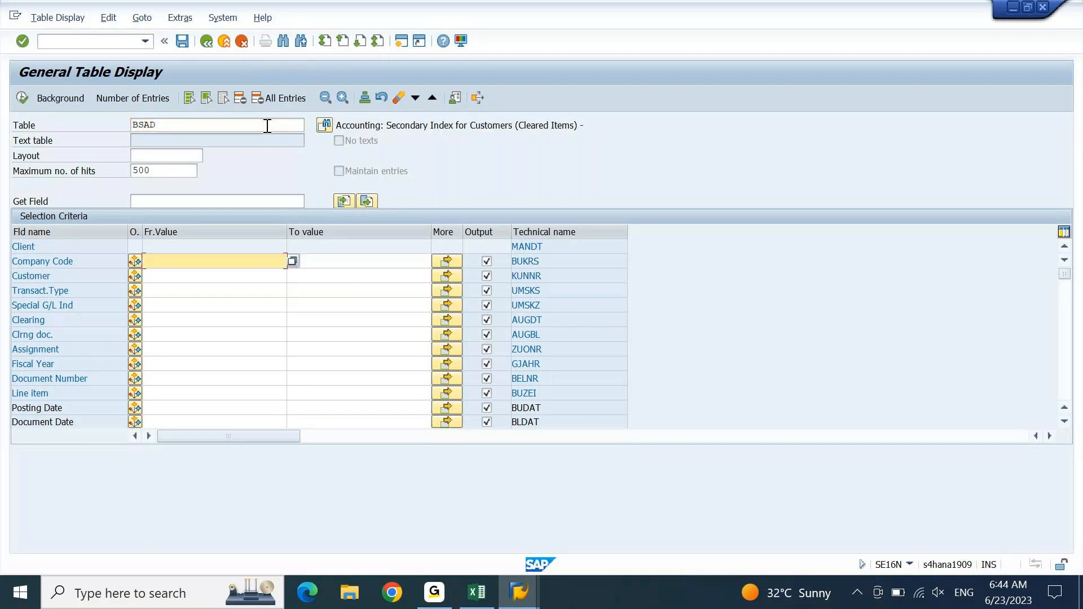
{"action": "left_click_drag", "start_coordinate": [470, 127], "coordinate": [513, 129]}
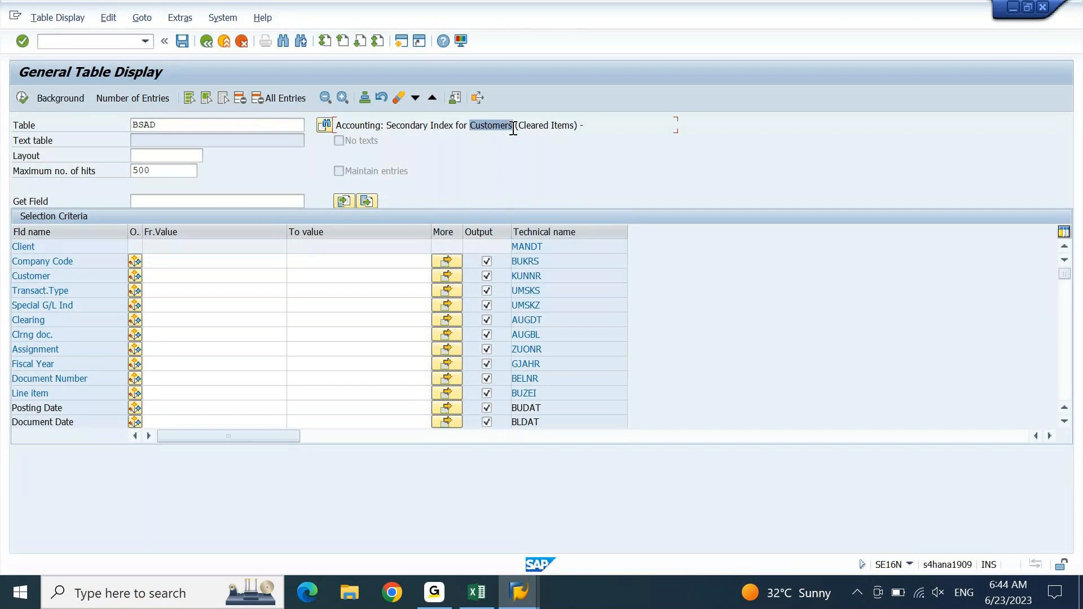
- Change the table to BSAS and load its selection fields
{"action": "left_click", "coordinate": [211, 126]}
{"action": "key", "text": "BackSpace"}
{"action": "type", "text": "S"}
{"action": "key", "text": "Return"}
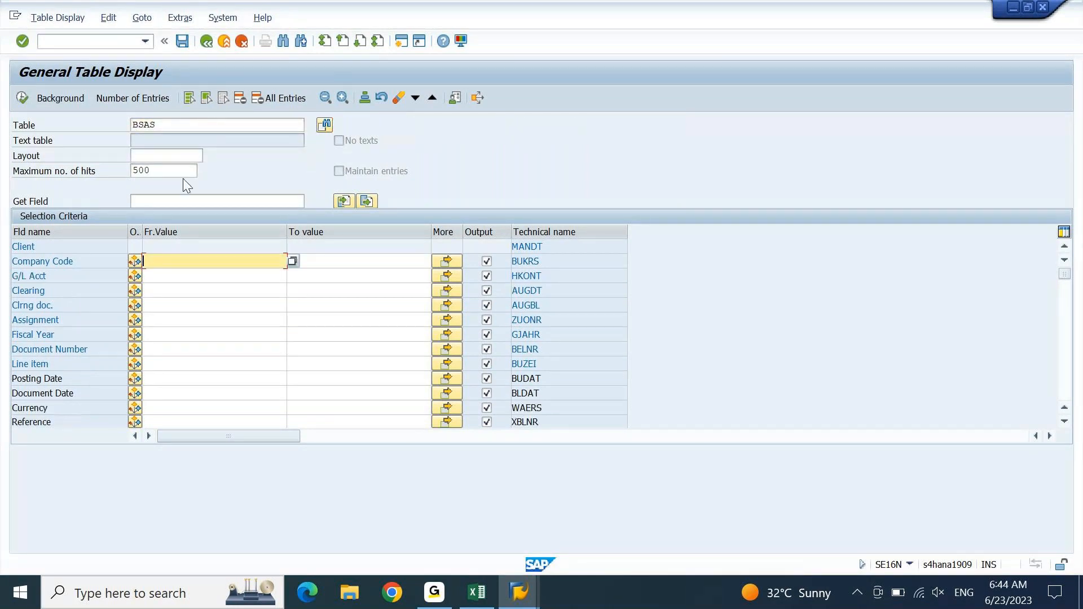
- Examine the G/L account and clearing fields of BSAS, and change the table to BSIK to load its fields
{"action": "left_click_drag", "start_coordinate": [47, 276], "coordinate": [8, 276]}
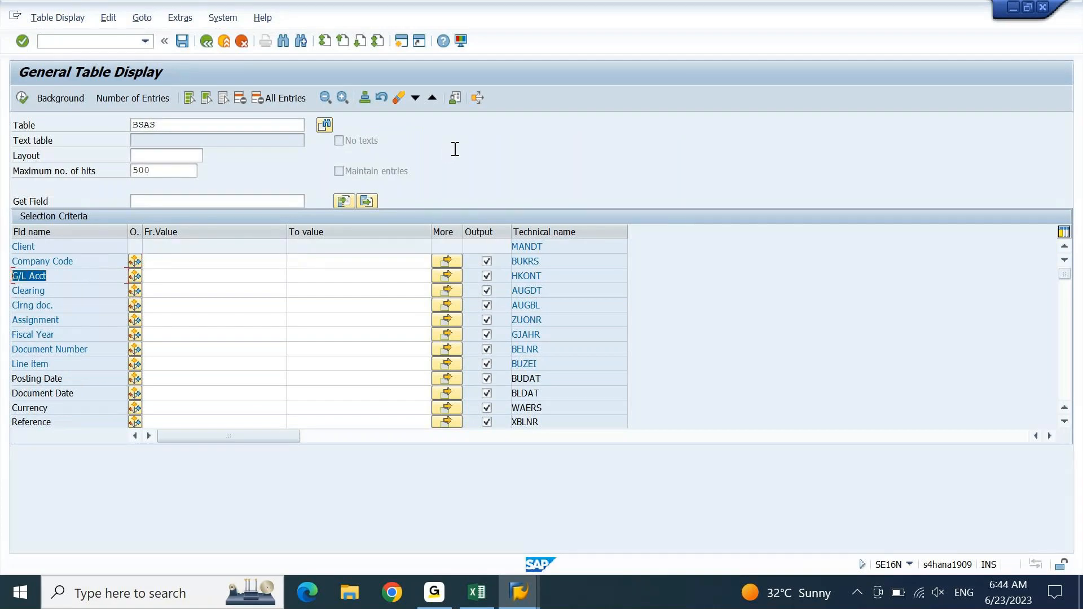
{"action": "left_click", "coordinate": [46, 290]}
{"action": "left_click", "coordinate": [257, 129]}
{"action": "key", "text": "BackSpace"}
{"action": "key", "text": "BackSpace"}
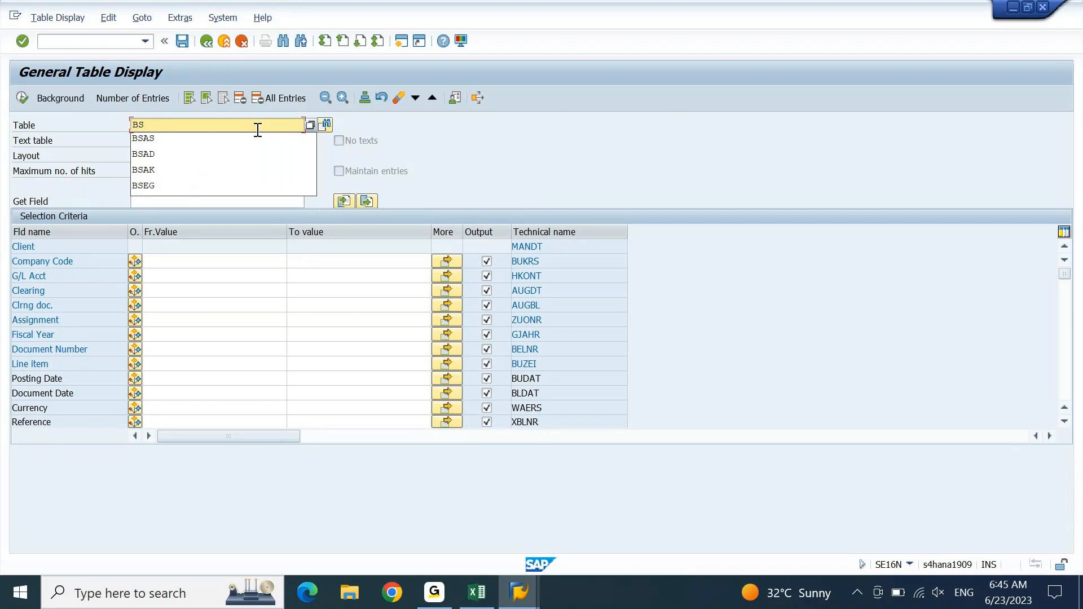
{"action": "type", "text": "IK"}
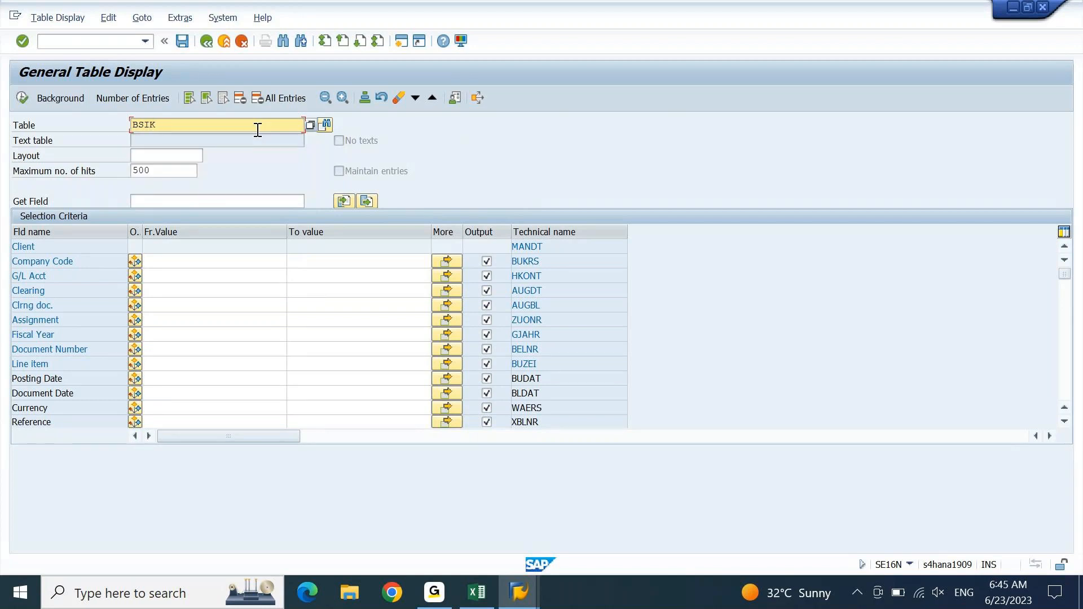
{"action": "key", "text": "Return"}
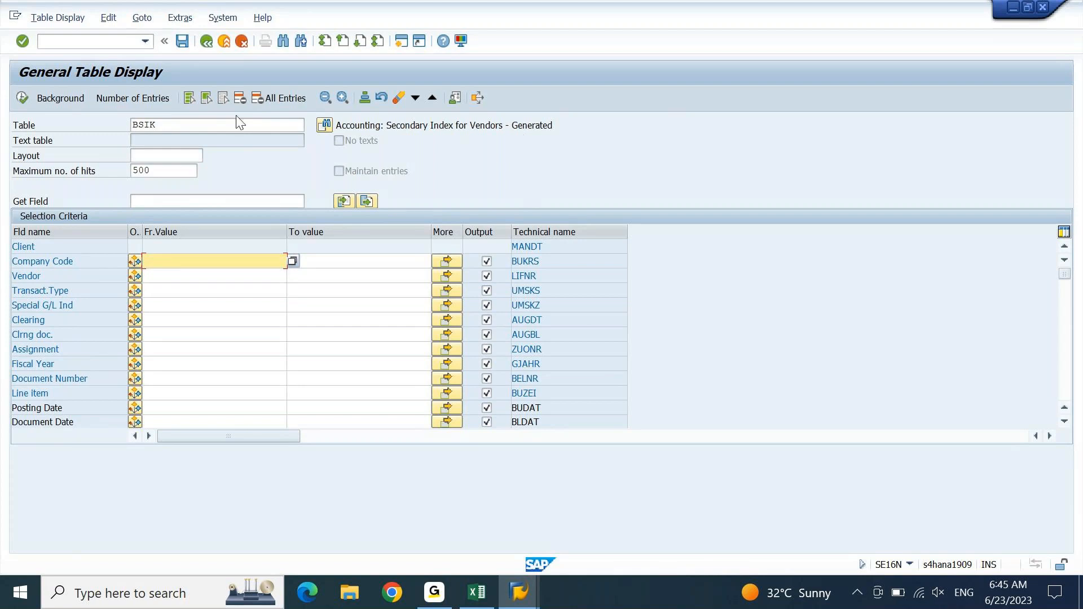
- Change the table to BSAK and load its selection fields
{"action": "left_click", "coordinate": [174, 126]}
{"action": "key", "text": "Left"}
{"action": "key", "text": "BackSpace"}
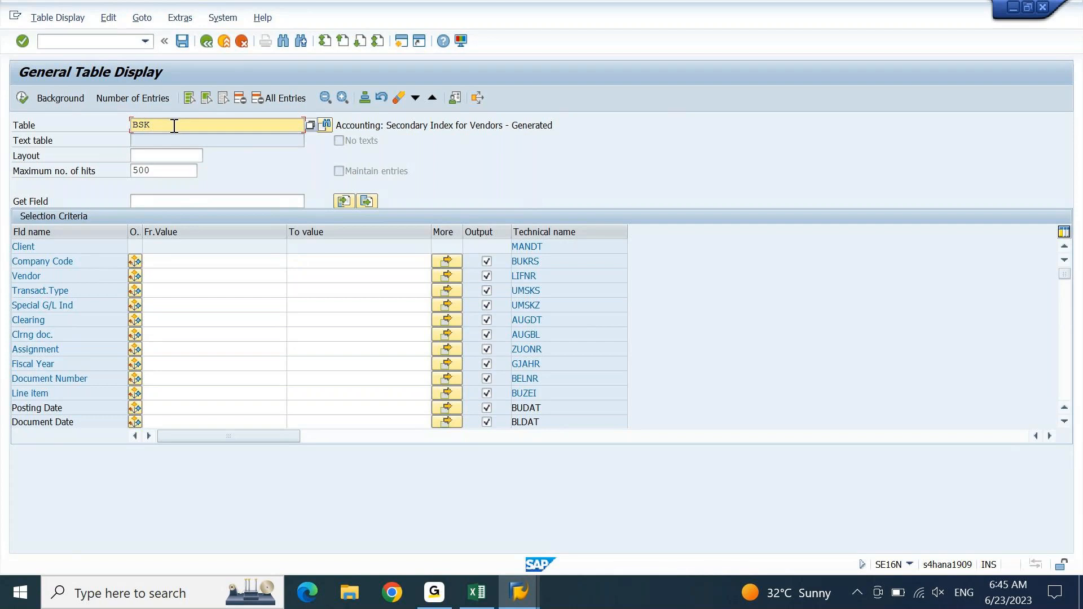
{"action": "type", "text": "A"}
{"action": "key", "text": "Return"}
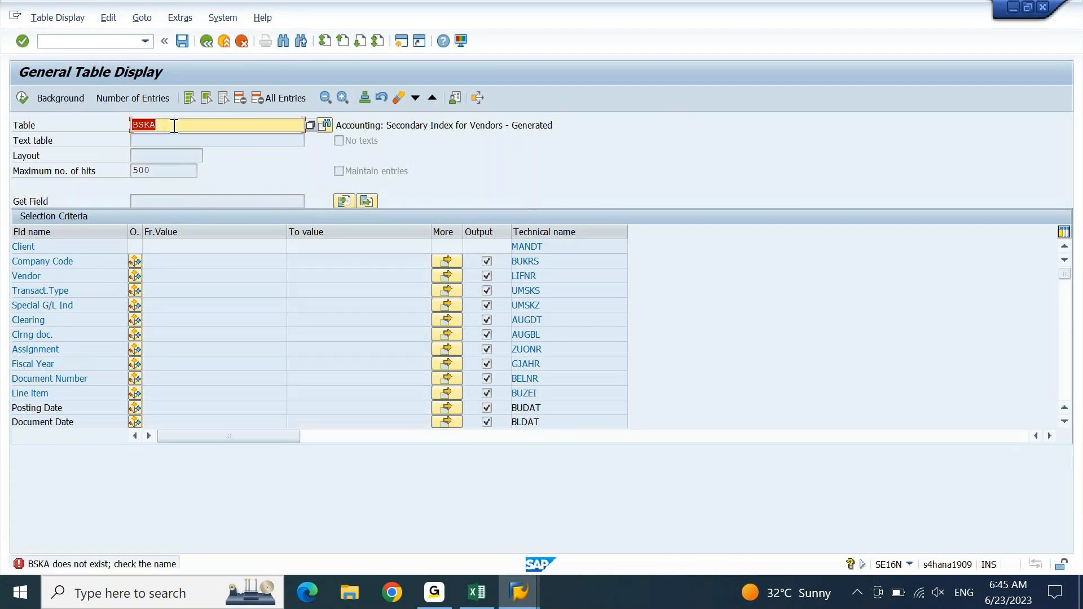
{"action": "type", "text": "BS"}
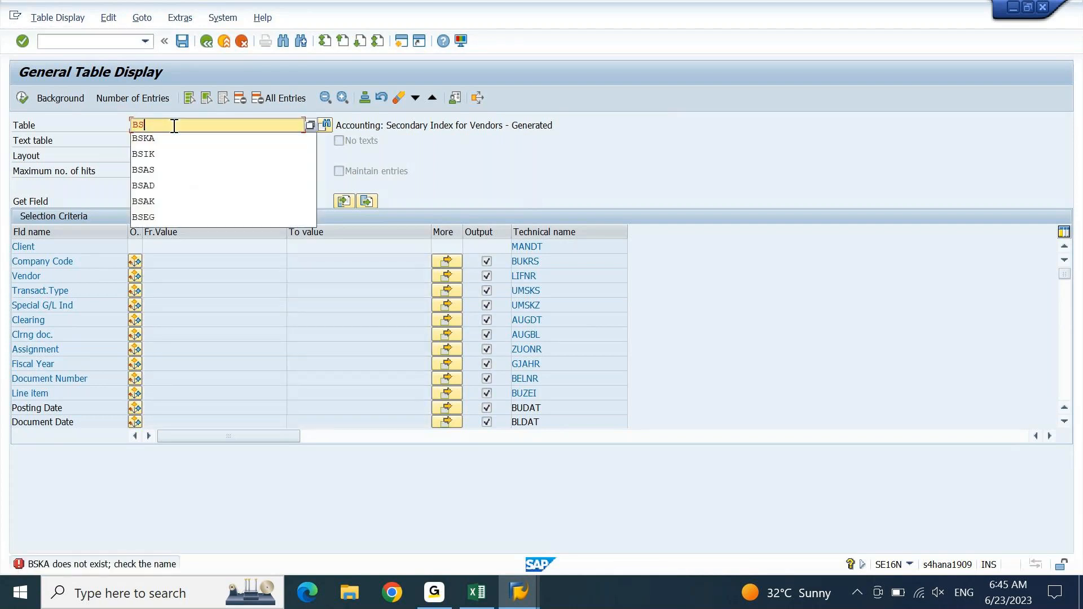
{"action": "type", "text": "AK"}
{"action": "key", "text": "Return"}
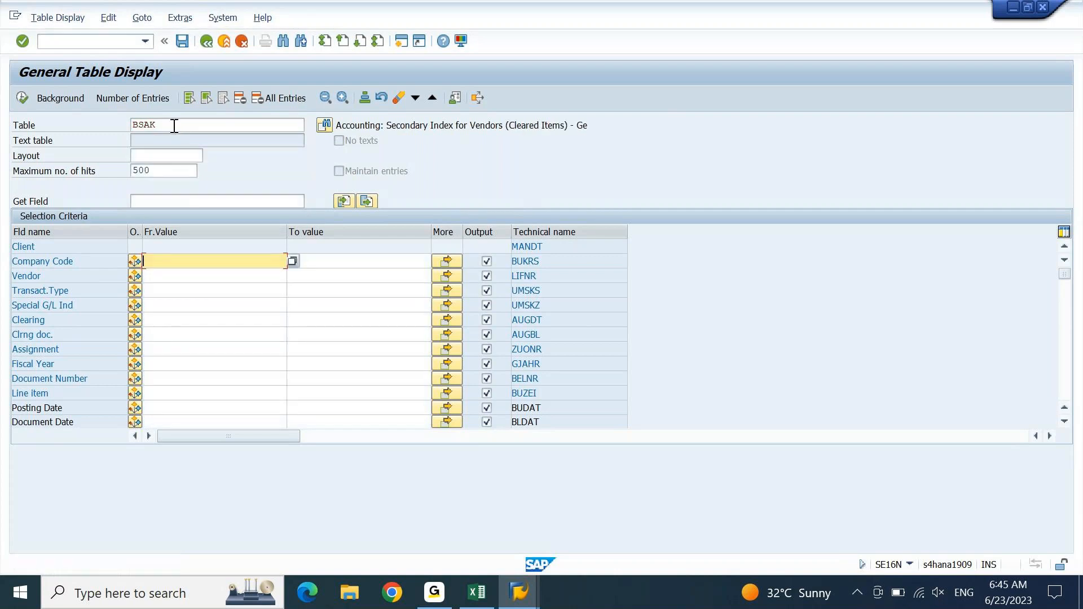
{"action": "type", "text": "DEIN"}
{"action": "key", "text": "Down"}
{"action": "key", "text": "Down"}
{"action": "key", "text": "Down"}
{"action": "key", "text": "Down"}
{"action": "key", "text": "Down"}
{"action": "key", "text": "Down"}
{"action": "key", "text": "Down"}
{"action": "key", "text": "Down"}
{"action": "key", "text": "Down"}
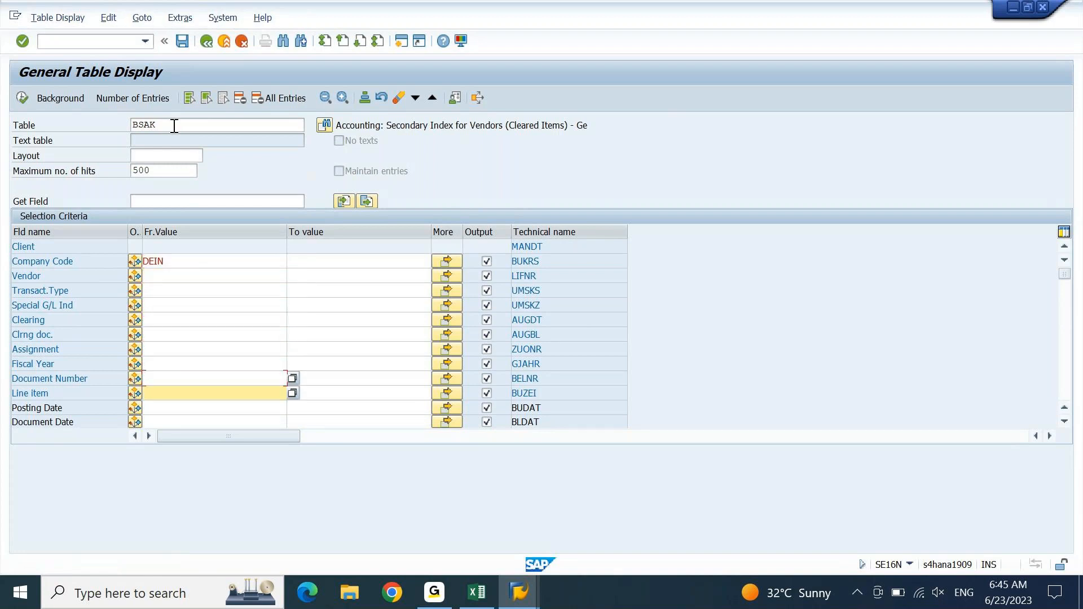
{"action": "key", "text": "Up"}
{"action": "key", "text": "ctrl+v"}
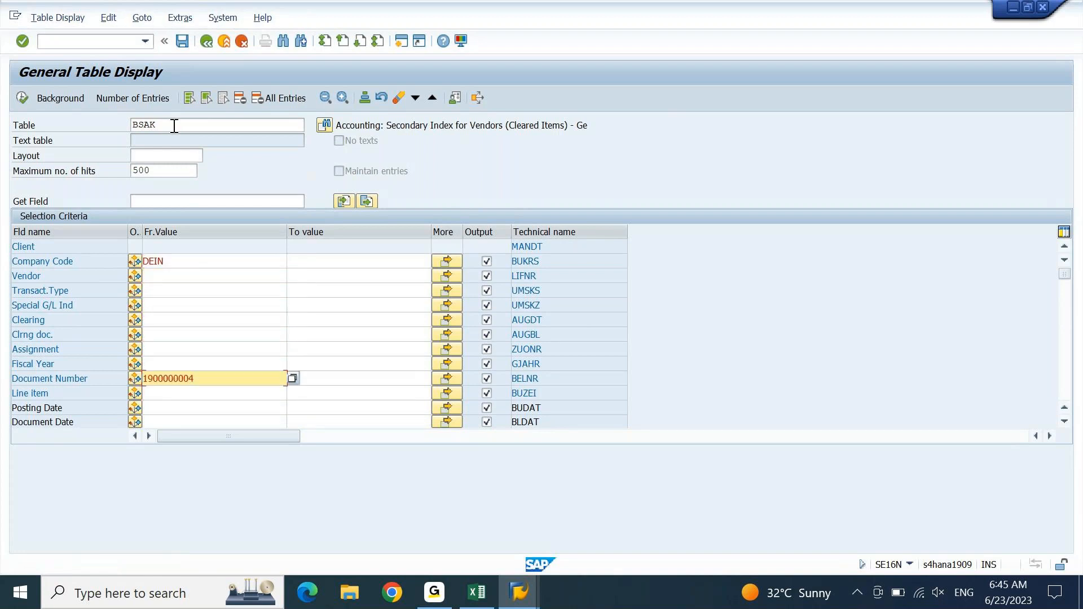
- Copy the document number, run the BSAK search and examine the cleared items wording in the table description
{"action": "left_click", "coordinate": [174, 125]}
{"action": "left_click", "coordinate": [187, 263]}
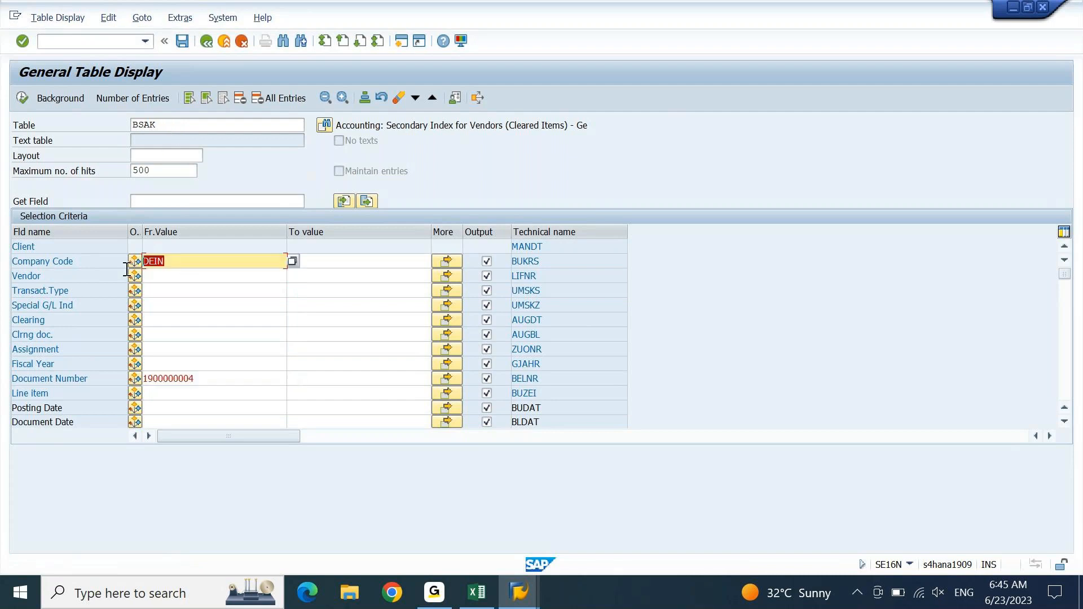
{"action": "left_click", "coordinate": [207, 379]}
{"action": "key", "text": "ctrl+c"}
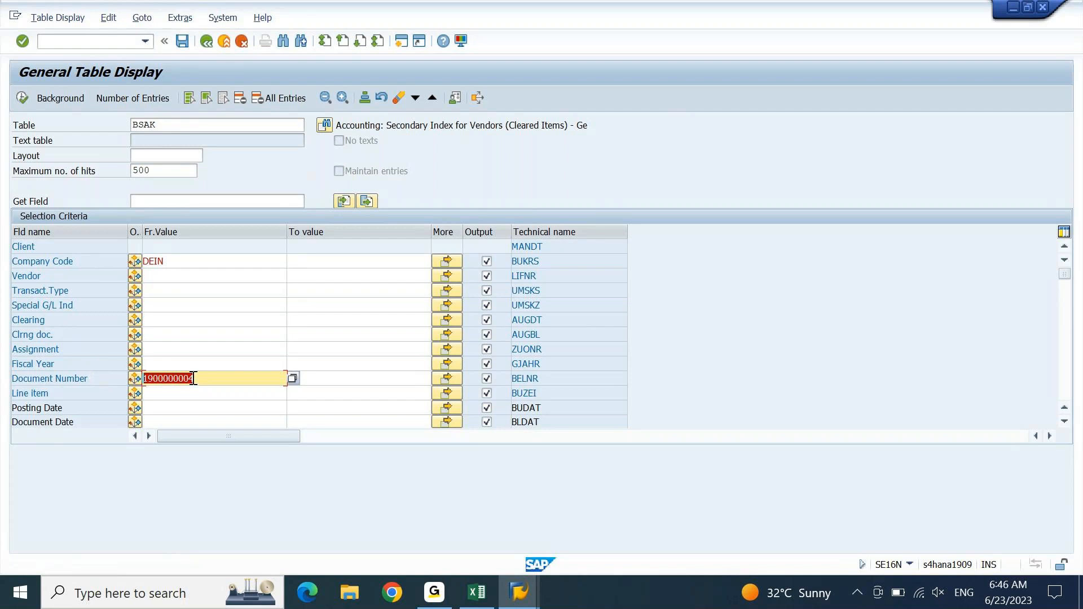
{"action": "left_click", "coordinate": [25, 94]}
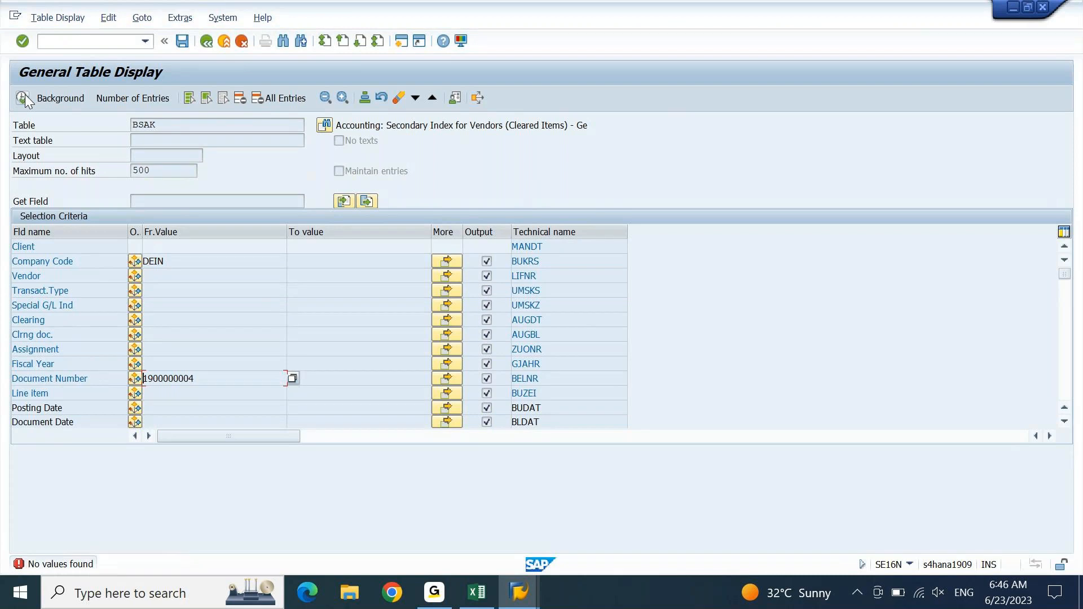
{"action": "left_click_drag", "start_coordinate": [508, 125], "coordinate": [562, 125]}
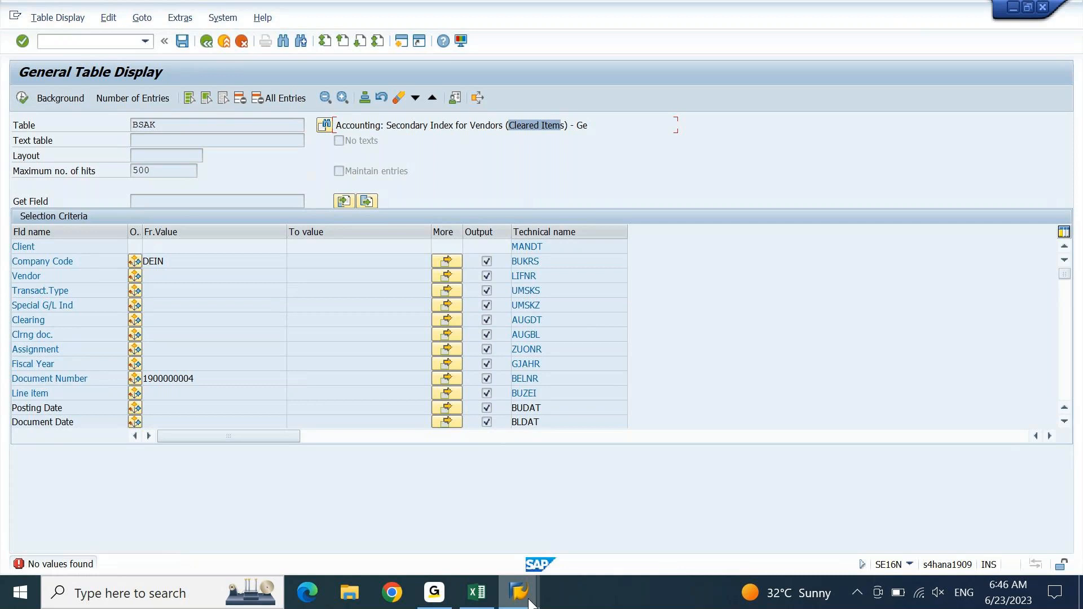
- Check the FIORI ASSET invoice in the vendor line item session, and return to the table display session
{"action": "mouse_move", "coordinate": [531, 602]}
{"action": "left_click", "coordinate": [306, 497]}
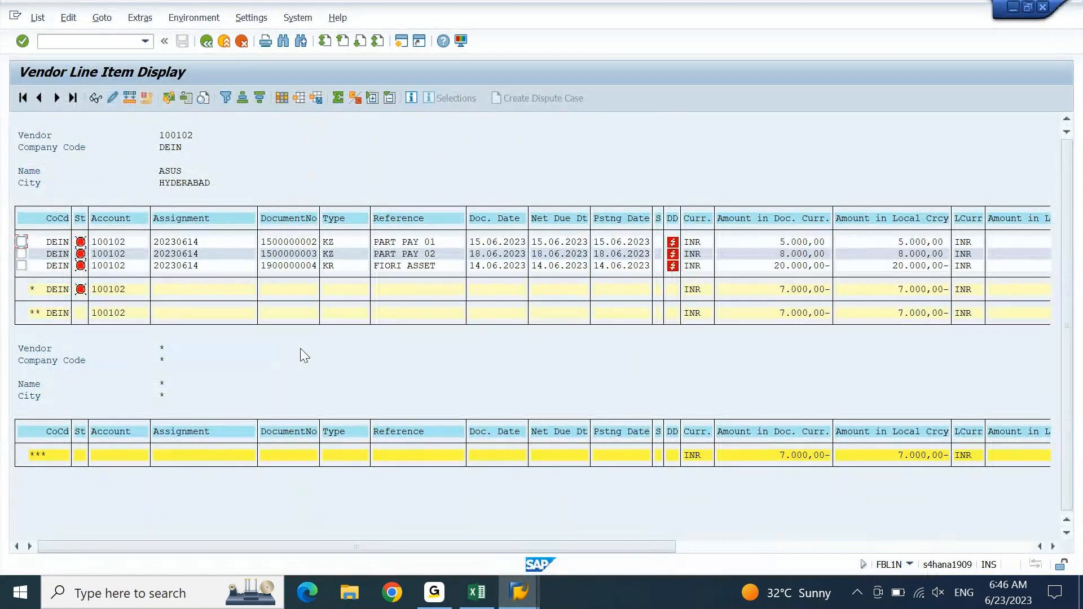
{"action": "left_click", "coordinate": [313, 267]}
{"action": "mouse_move", "coordinate": [530, 605]}
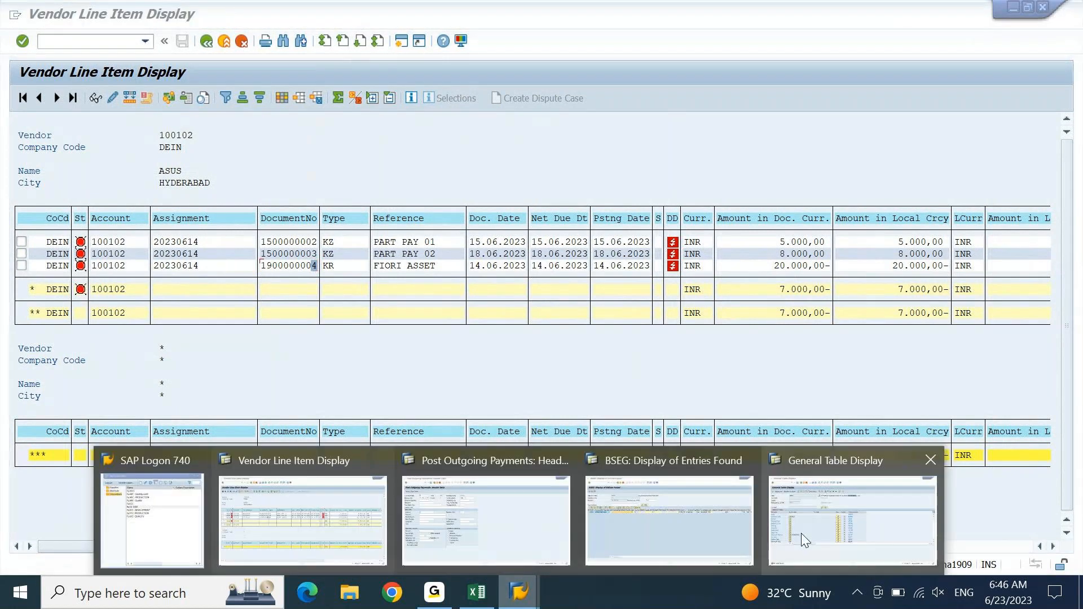
{"action": "left_click", "coordinate": [801, 533]}
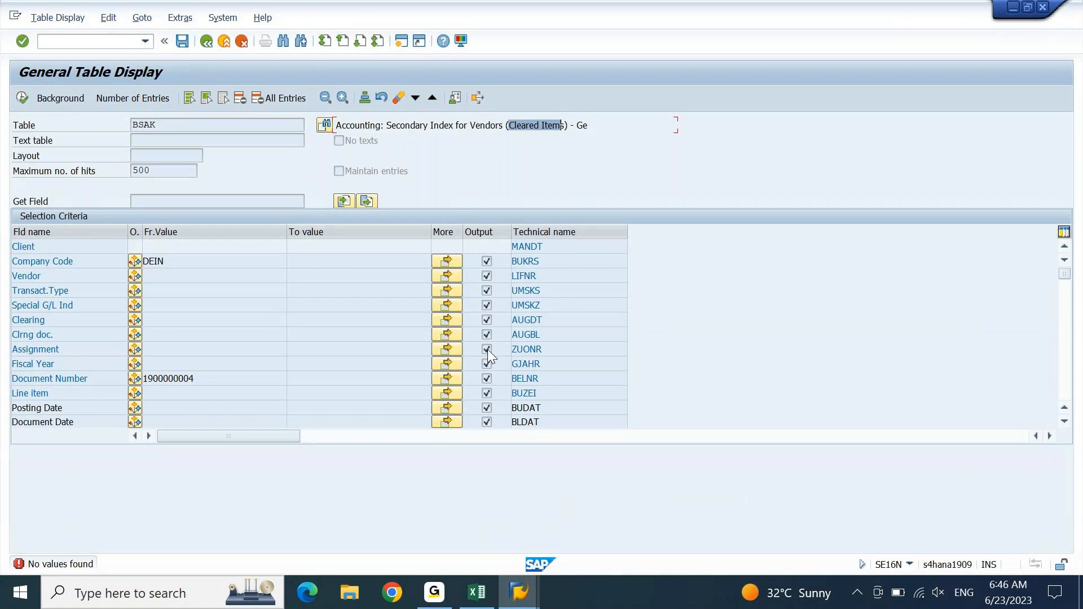
- Change the table from BSAK to BSIK and load its selection fields
{"action": "key", "text": "Return"}
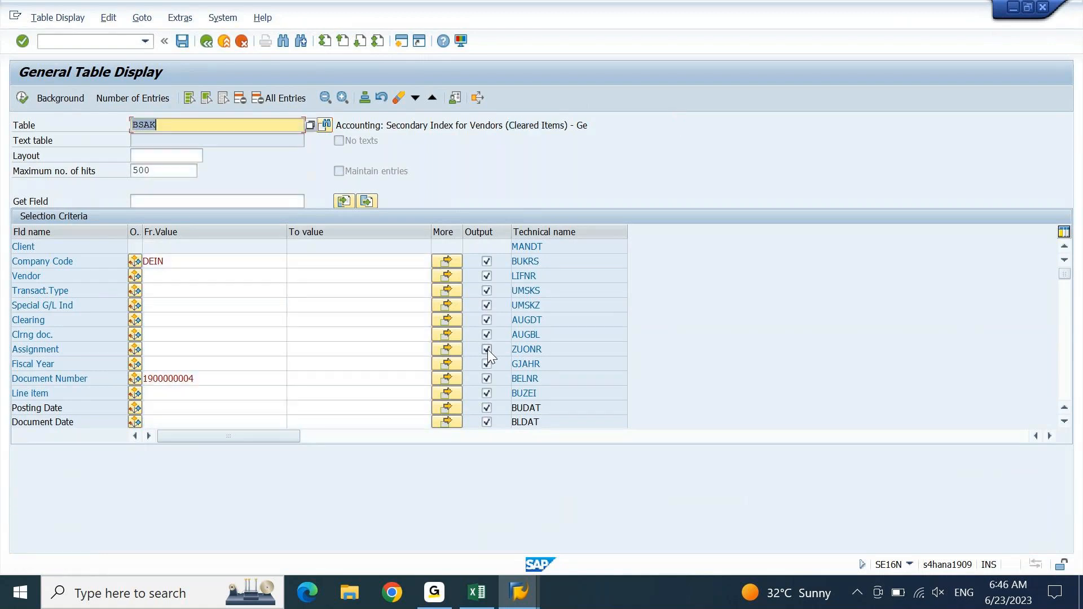
{"action": "key", "text": "Left"}
{"action": "key", "text": "BackSpace"}
{"action": "type", "text": "I"}
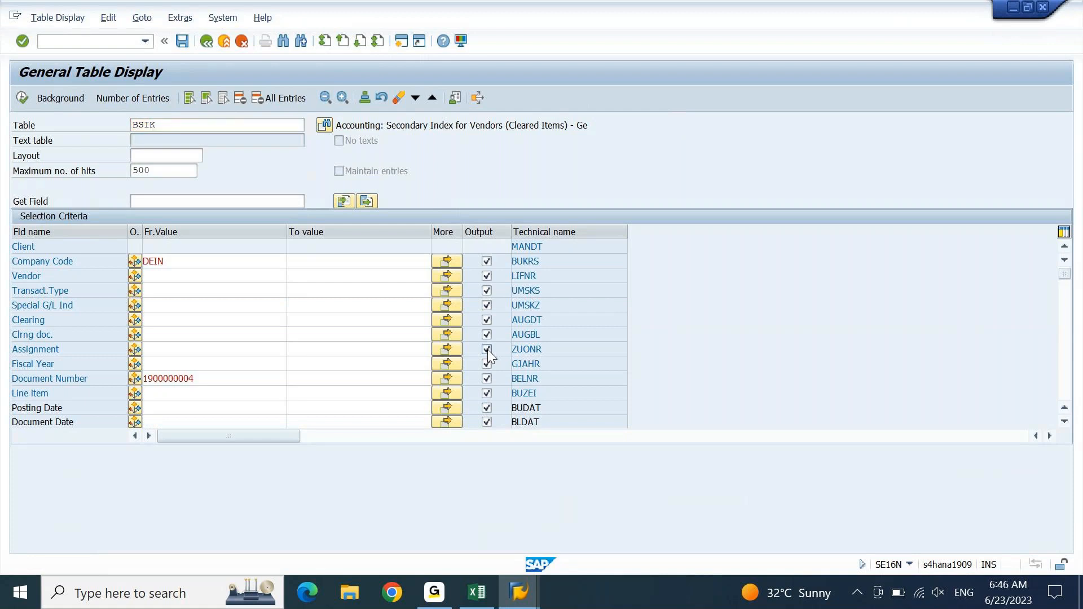
{"action": "key", "text": "Return"}
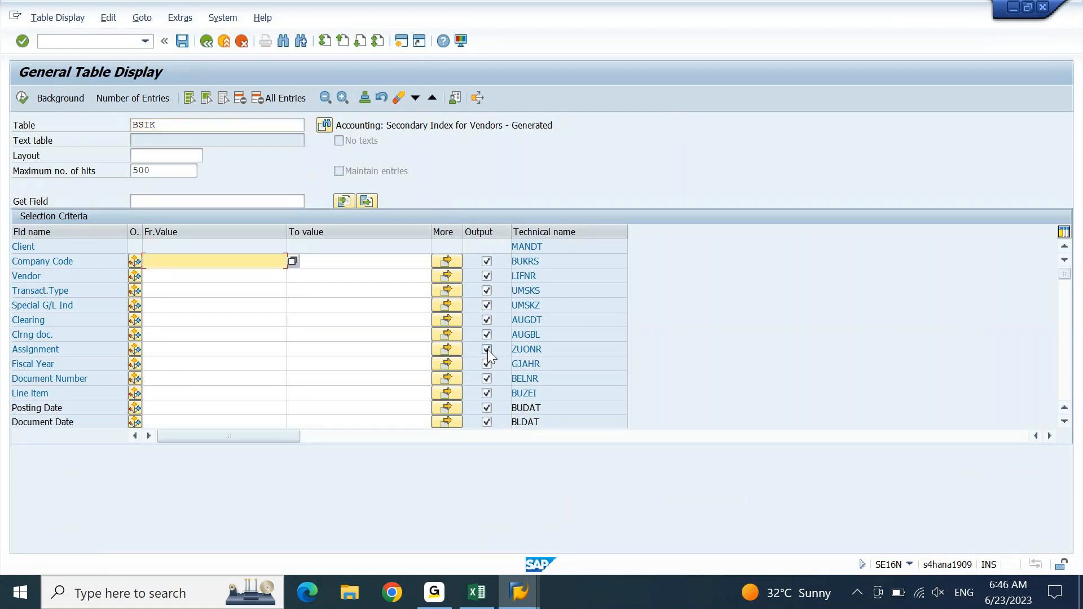
{"action": "type", "text": "DEIN"}
{"action": "key", "text": "Return"}
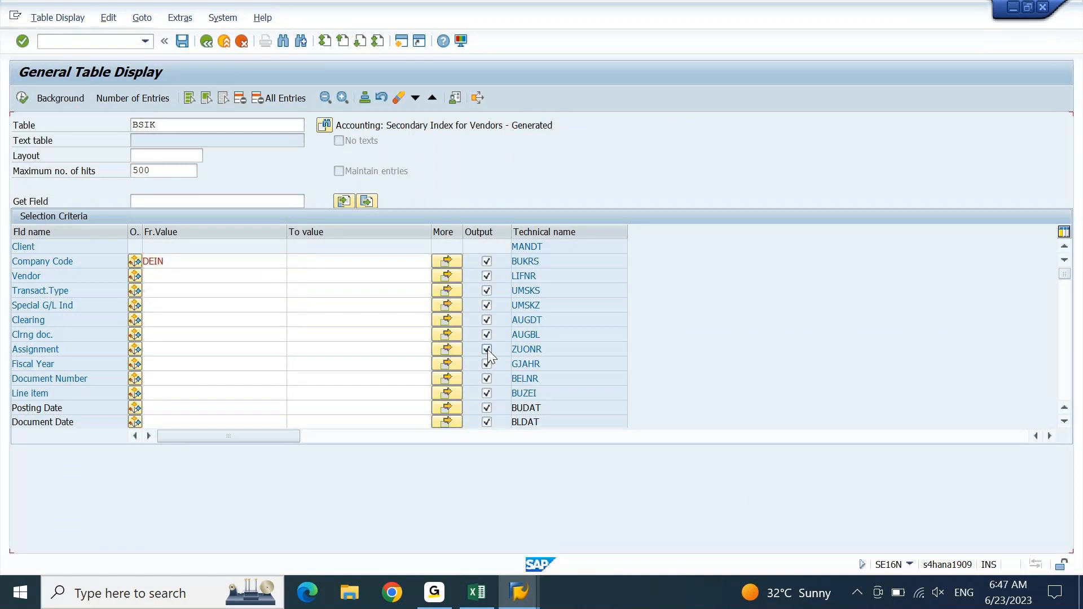
{"action": "key", "text": "Down"}
{"action": "key", "text": "Down"}
{"action": "key", "text": "Down"}
{"action": "key", "text": "Down"}
{"action": "key", "text": "Down"}
{"action": "key", "text": "Down"}
{"action": "key", "text": "Down"}
{"action": "key", "text": "ctrl+v"}
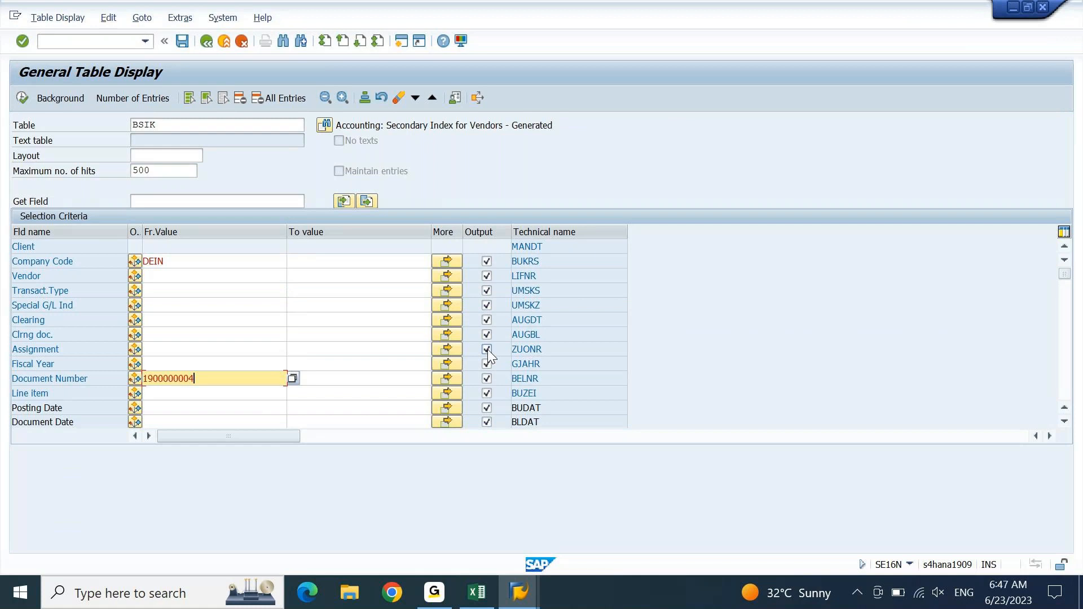
{"action": "key", "text": "F8"}
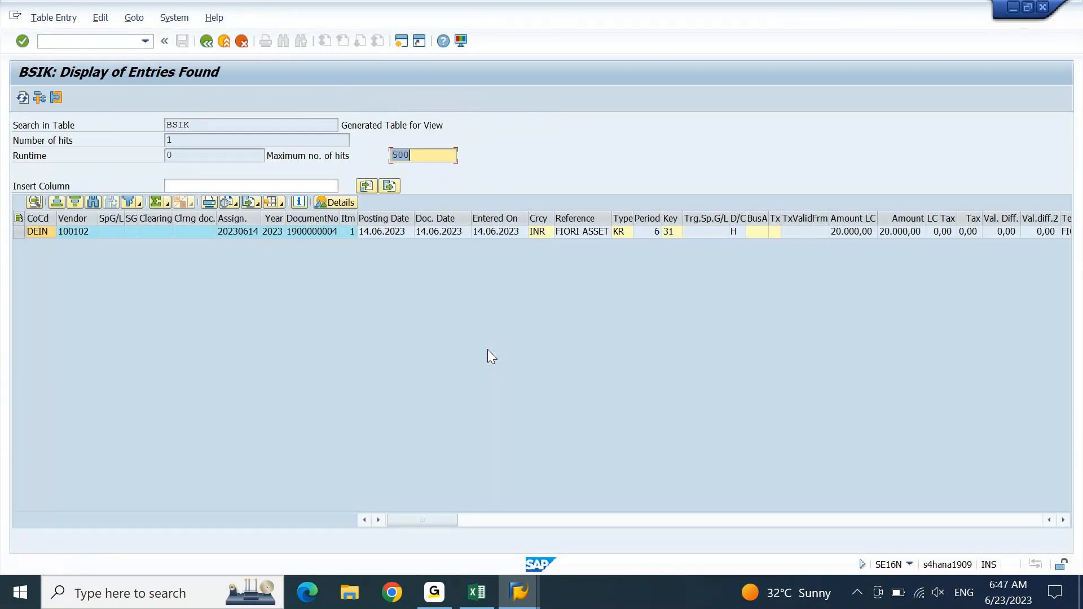
- Examine the BSIK entry's columns from the vendor across to the baseline date
{"action": "left_click", "coordinate": [78, 237]}
{"action": "key", "text": "Right"}
{"action": "key", "text": "Right"}
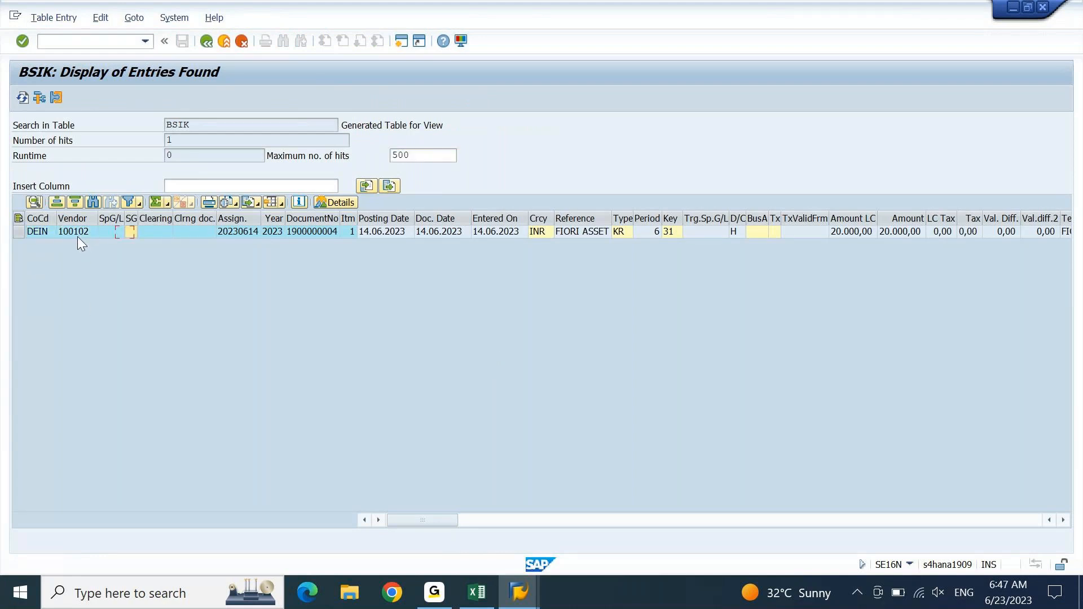
{"action": "key", "text": "Right"}
{"action": "key", "text": "Right"}
{"action": "key", "text": "Right"}
{"action": "key", "text": "Right"}
{"action": "key", "text": "Right"}
{"action": "key", "text": "Right"}
{"action": "key", "text": "Right"}
{"action": "key", "text": "Right"}
{"action": "key", "text": "Right"}
{"action": "key", "text": "Right"}
{"action": "key", "text": "Right"}
{"action": "key", "text": "Right"}
{"action": "key", "text": "Right"}
{"action": "key", "text": "Right"}
{"action": "key", "text": "Right"}
{"action": "key", "text": "Right"}
{"action": "key", "text": "Right"}
{"action": "key", "text": "Right"}
{"action": "key", "text": "Right"}
{"action": "key", "text": "Right"}
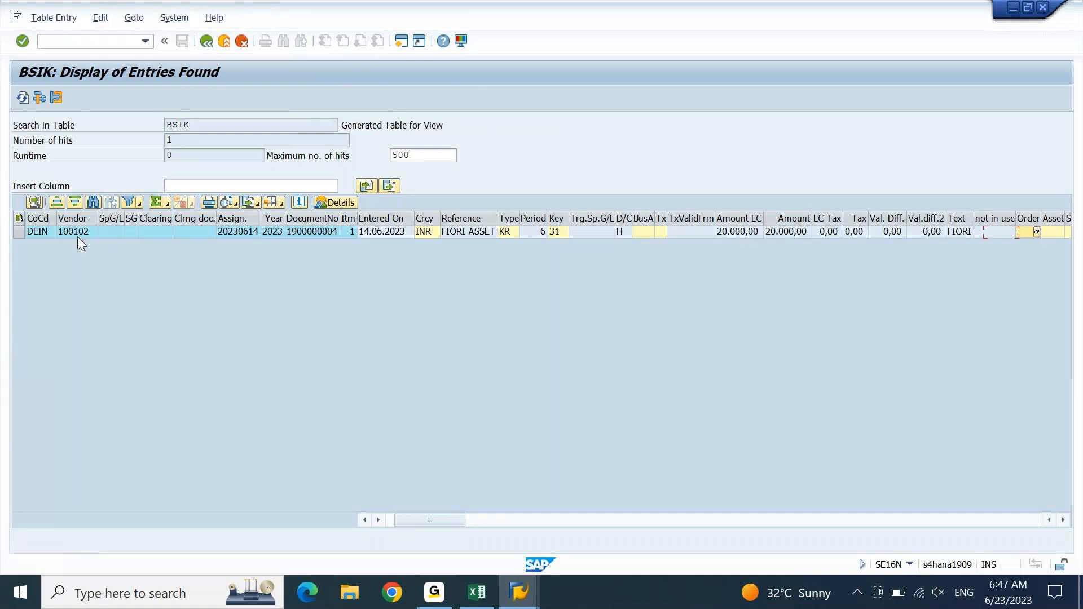
{"action": "key", "text": "Right"}
{"action": "key", "text": "Right"}
{"action": "key", "text": "Right"}
{"action": "key", "text": "Right"}
{"action": "key", "text": "Right"}
{"action": "key", "text": "Right"}
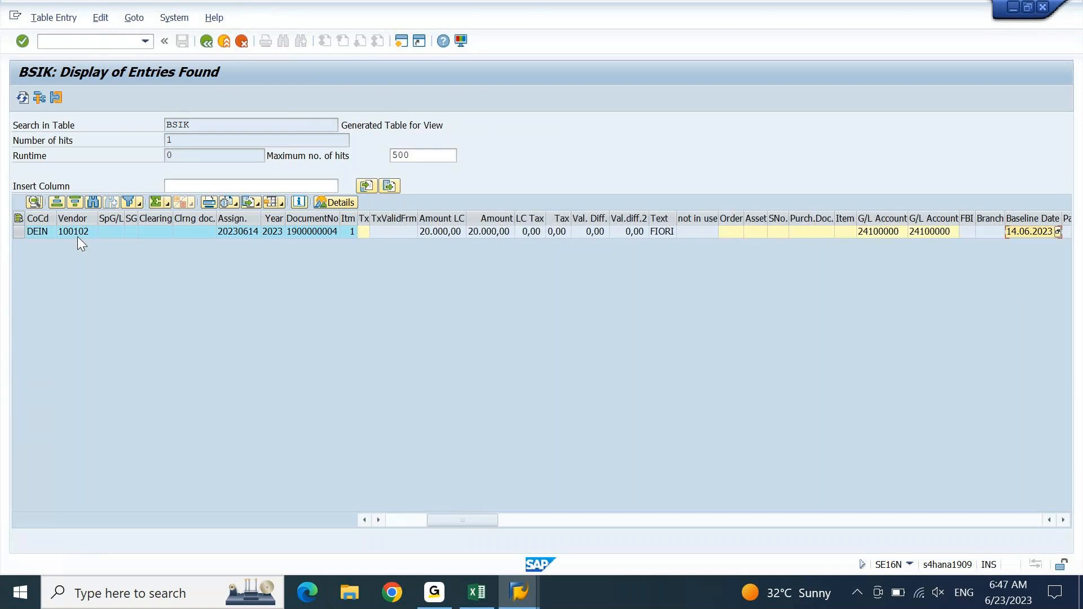
- Switch to the vendor line item session and examine the clearing document and invoice reference columns of the ASUS items
{"action": "left_click", "coordinate": [514, 596]}
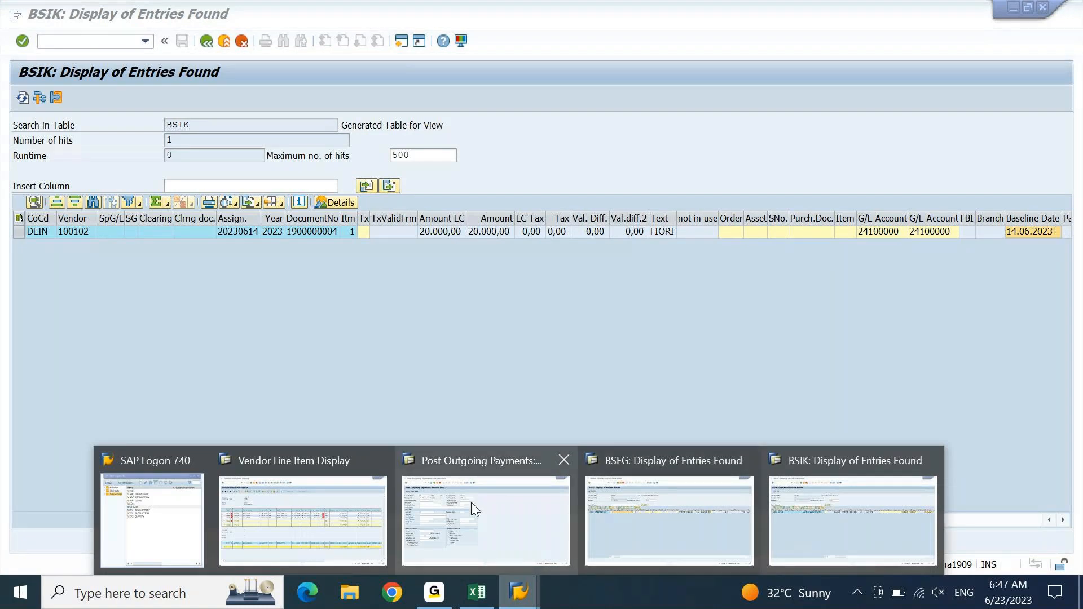
{"action": "mouse_move", "coordinate": [471, 502]}
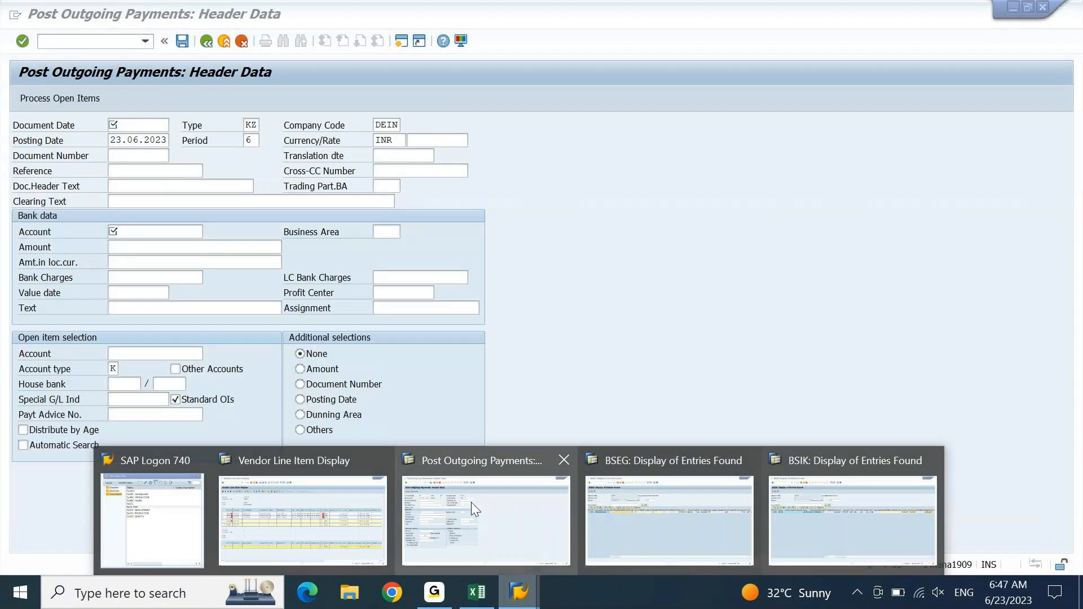
{"action": "left_click", "coordinate": [356, 522]}
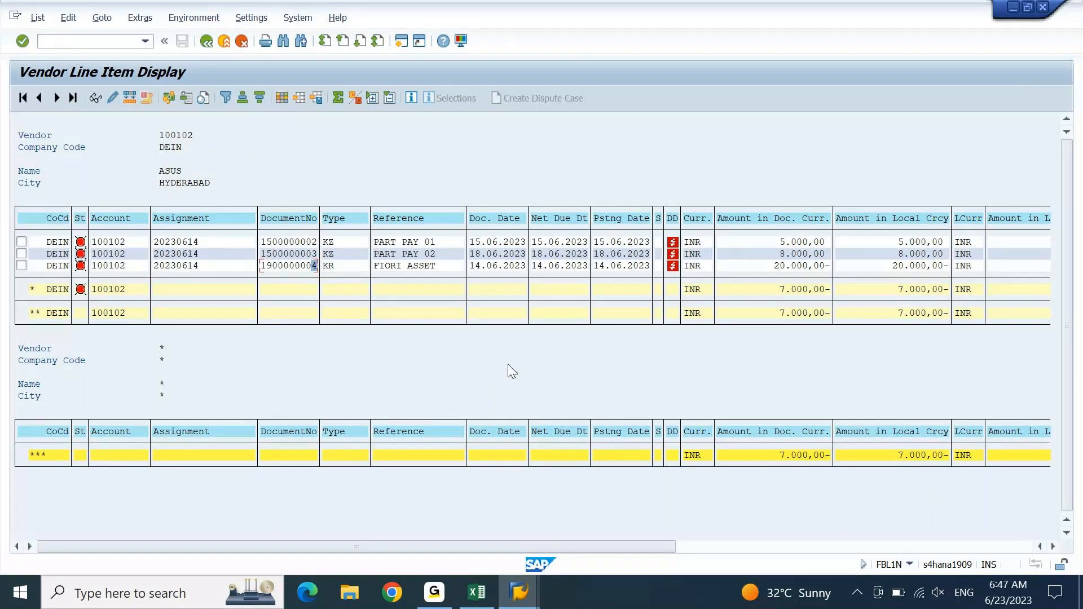
{"action": "left_click", "coordinate": [697, 547]}
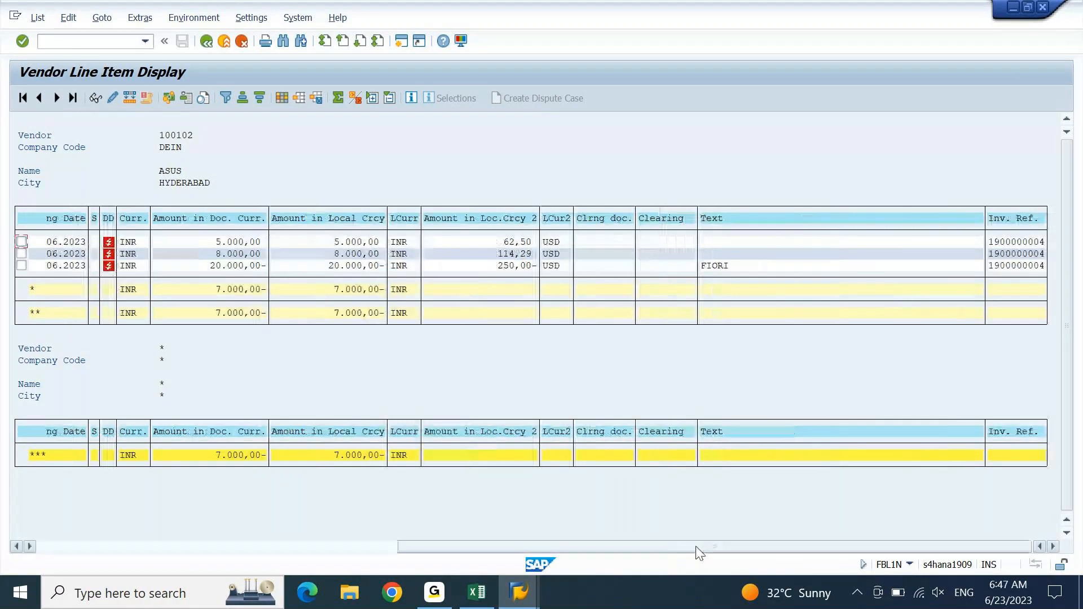
{"action": "left_click_drag", "start_coordinate": [699, 551], "coordinate": [267, 539]}
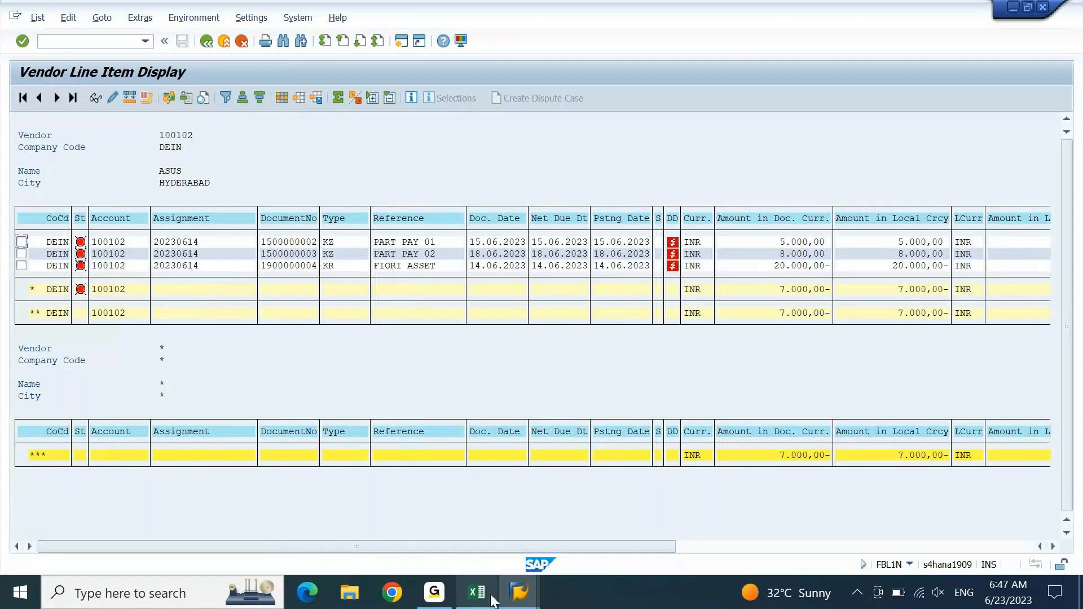
- Return to the BSIK results and examine the entry's clearing document and document number fields
{"action": "mouse_move", "coordinate": [517, 595]}
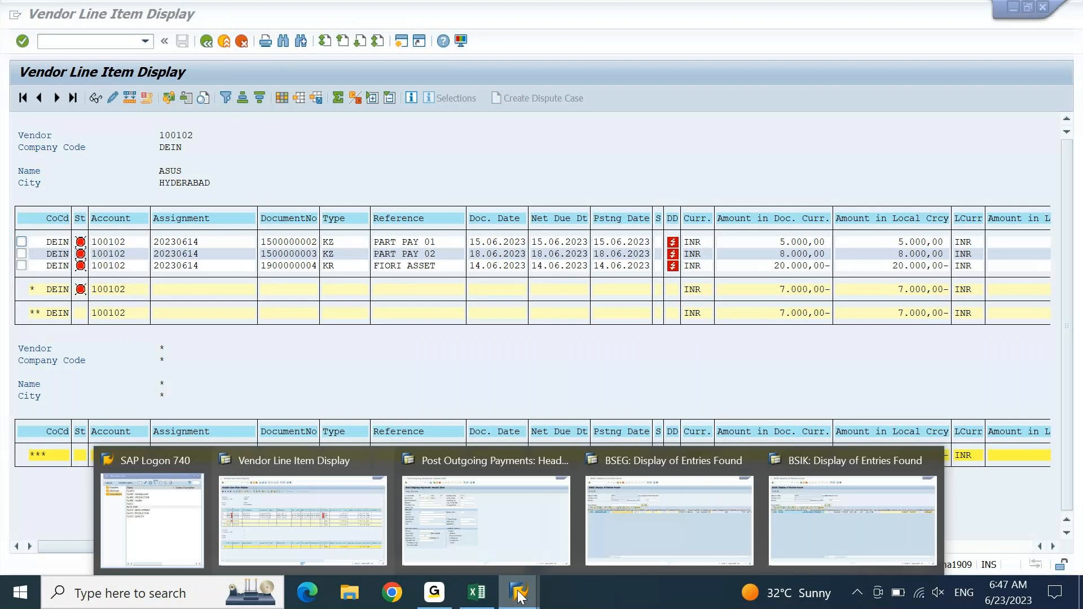
{"action": "left_click", "coordinate": [824, 516]}
{"action": "left_click", "coordinate": [177, 238]}
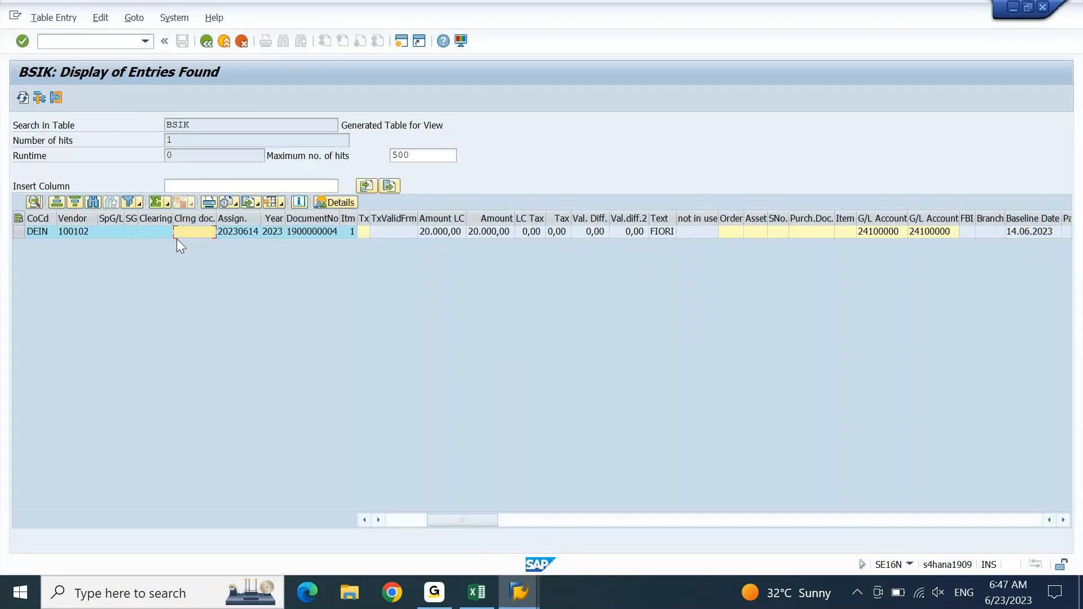
{"action": "left_click", "coordinate": [324, 232]}
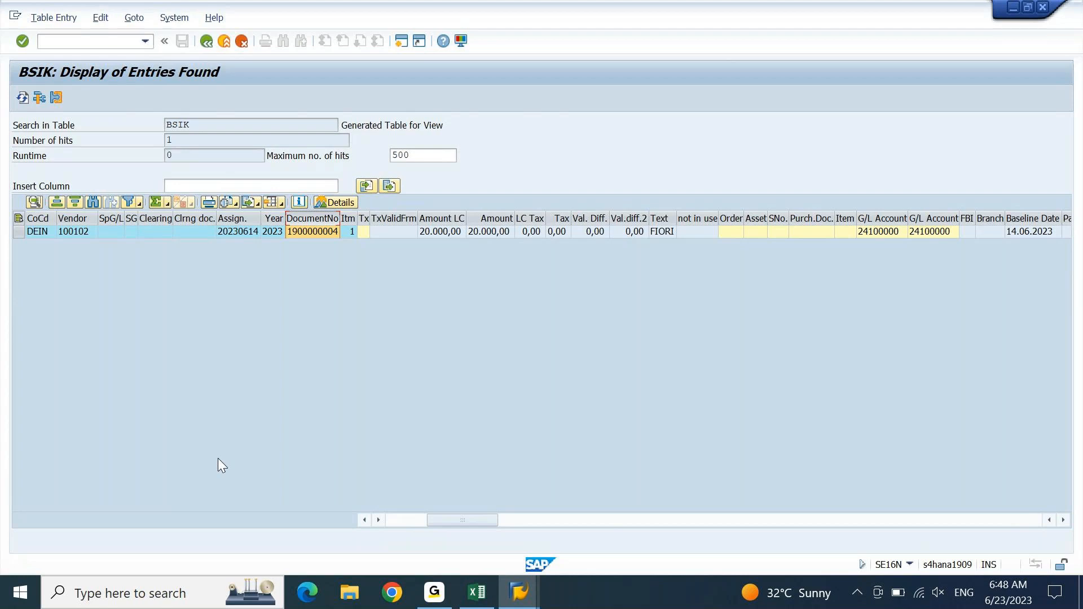
- Examine the BSIK entry's columns from the document number across to the cash discount fields
{"action": "left_click", "coordinate": [327, 232]}
{"action": "key", "text": "Right"}
{"action": "key", "text": "Right"}
{"action": "key", "text": "Right"}
{"action": "key", "text": "Right"}
{"action": "key", "text": "Right"}
{"action": "key", "text": "Right"}
{"action": "key", "text": "Right"}
{"action": "key", "text": "Right"}
{"action": "key", "text": "Right"}
{"action": "key", "text": "Right"}
{"action": "key", "text": "Right"}
{"action": "key", "text": "Right"}
{"action": "key", "text": "Right"}
{"action": "key", "text": "Right"}
{"action": "key", "text": "Right"}
{"action": "key", "text": "Right"}
{"action": "key", "text": "Right"}
{"action": "key", "text": "Right"}
{"action": "key", "text": "Right"}
{"action": "key", "text": "Right"}
{"action": "key", "text": "Right"}
{"action": "key", "text": "Right"}
{"action": "key", "text": "Right"}
{"action": "key", "text": "Right"}
{"action": "key", "text": "Right"}
{"action": "key", "text": "Right"}
{"action": "key", "text": "Right"}
{"action": "key", "text": "Right"}
{"action": "key", "text": "Right"}
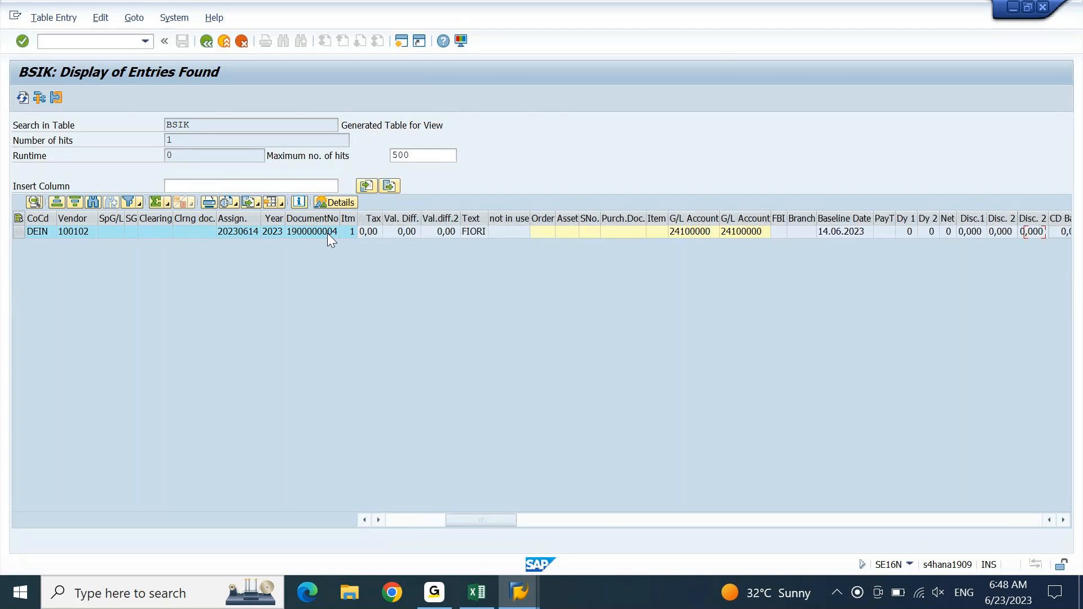
- Examine the BSIK entry's columns from the cash discount fields across to the G/L amount
{"action": "key", "text": "Right"}
{"action": "key", "text": "Right"}
{"action": "key", "text": "Right"}
{"action": "key", "text": "Right"}
{"action": "key", "text": "Right"}
{"action": "key", "text": "Right"}
{"action": "key", "text": "Right"}
{"action": "key", "text": "Right"}
{"action": "key", "text": "Right"}
{"action": "key", "text": "Right"}
{"action": "key", "text": "Right"}
{"action": "key", "text": "Right"}
{"action": "key", "text": "Right"}
{"action": "key", "text": "Right"}
{"action": "key", "text": "Right"}
{"action": "key", "text": "Right"}
{"action": "key", "text": "Right"}
{"action": "key", "text": "Right"}
{"action": "key", "text": "Right"}
{"action": "key", "text": "Right"}
{"action": "key", "text": "Right"}
{"action": "key", "text": "Right"}
{"action": "key", "text": "Right"}
{"action": "key", "text": "Right"}
{"action": "key", "text": "Right"}
{"action": "key", "text": "Right"}
{"action": "key", "text": "Right"}
{"action": "key", "text": "Right"}
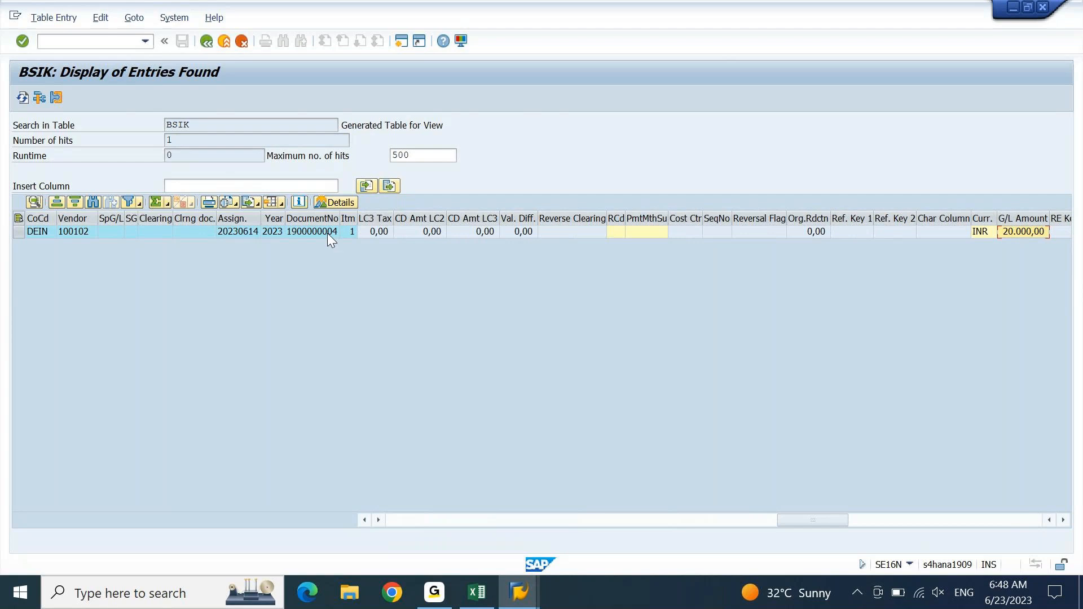
- Examine the BSIK entry's remaining columns through the G/L offset and return to the company code column
{"action": "key", "text": "Right"}
{"action": "key", "text": "Right"}
{"action": "key", "text": "Right"}
{"action": "key", "text": "Right"}
{"action": "key", "text": "Right"}
{"action": "key", "text": "Right"}
{"action": "key", "text": "Right"}
{"action": "key", "text": "Right"}
{"action": "key", "text": "Right"}
{"action": "key", "text": "Right"}
{"action": "key", "text": "Right"}
{"action": "key", "text": "Right"}
{"action": "key", "text": "Right"}
{"action": "key", "text": "Right"}
{"action": "key", "text": "Right"}
{"action": "key", "text": "Right"}
{"action": "key", "text": "Right"}
{"action": "key", "text": "Right"}
{"action": "key", "text": "Right"}
{"action": "key", "text": "Right"}
{"action": "key", "text": "Right"}
{"action": "key", "text": "Right"}
{"action": "key", "text": "Right"}
{"action": "key", "text": "Right"}
{"action": "key", "text": "Right"}
{"action": "key", "text": "Right"}
{"action": "key", "text": "Right"}
{"action": "key", "text": "Right"}
{"action": "key", "text": "Right"}
{"action": "key", "text": "Right"}
{"action": "key", "text": "Right"}
{"action": "key", "text": "Right"}
{"action": "key", "text": "Right"}
{"action": "key", "text": "Right"}
{"action": "key", "text": "Right"}
{"action": "key", "text": "Right"}
{"action": "key", "text": "Right"}
{"action": "key", "text": "Right"}
{"action": "key", "text": "Right"}
{"action": "key", "text": "Right"}
{"action": "key", "text": "Right"}
{"action": "key", "text": "Right"}
{"action": "key", "text": "Right"}
{"action": "key", "text": "Right"}
{"action": "key", "text": "Right"}
{"action": "key", "text": "Right"}
{"action": "key", "text": "Right"}
{"action": "key", "text": "Right"}
{"action": "key", "text": "Right"}
{"action": "key", "text": "Right"}
{"action": "key", "text": "Right"}
{"action": "key", "text": "Right"}
{"action": "key", "text": "Right"}
{"action": "key", "text": "Right"}
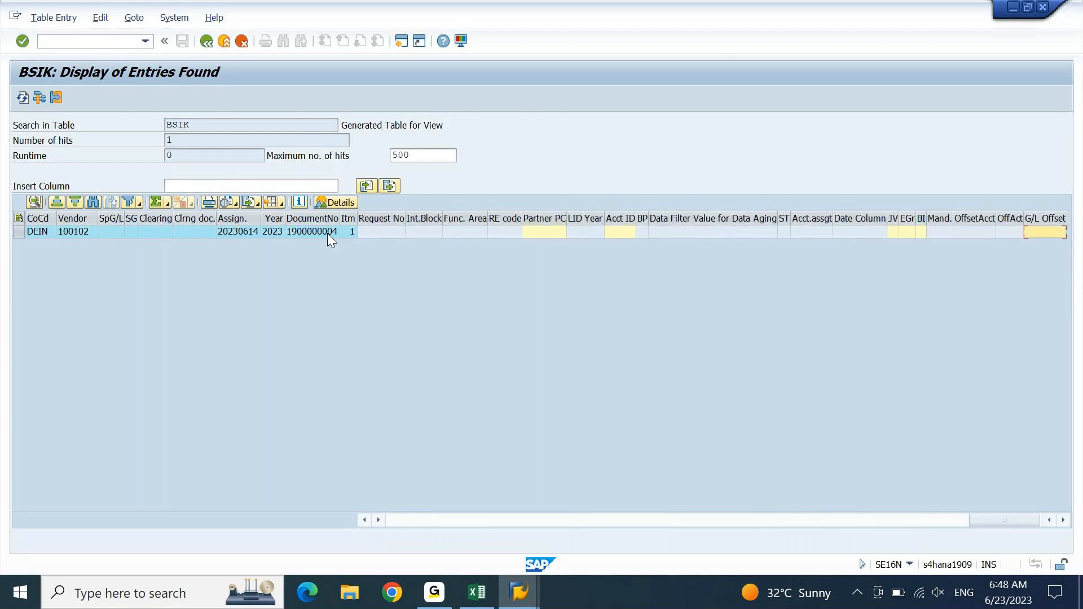
{"action": "key", "text": "Home"}
{"action": "key", "text": "End"}
{"action": "key", "text": "Home"}
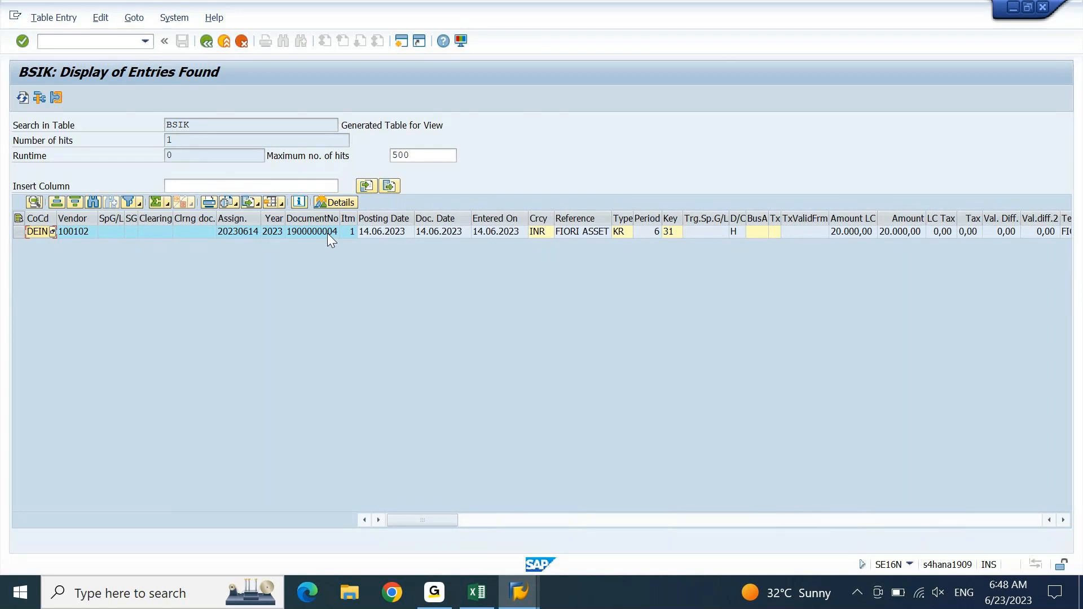
- Go back to the BSIK selection criteria, copy the document number and clear it from the filter
{"action": "key", "text": "F3"}
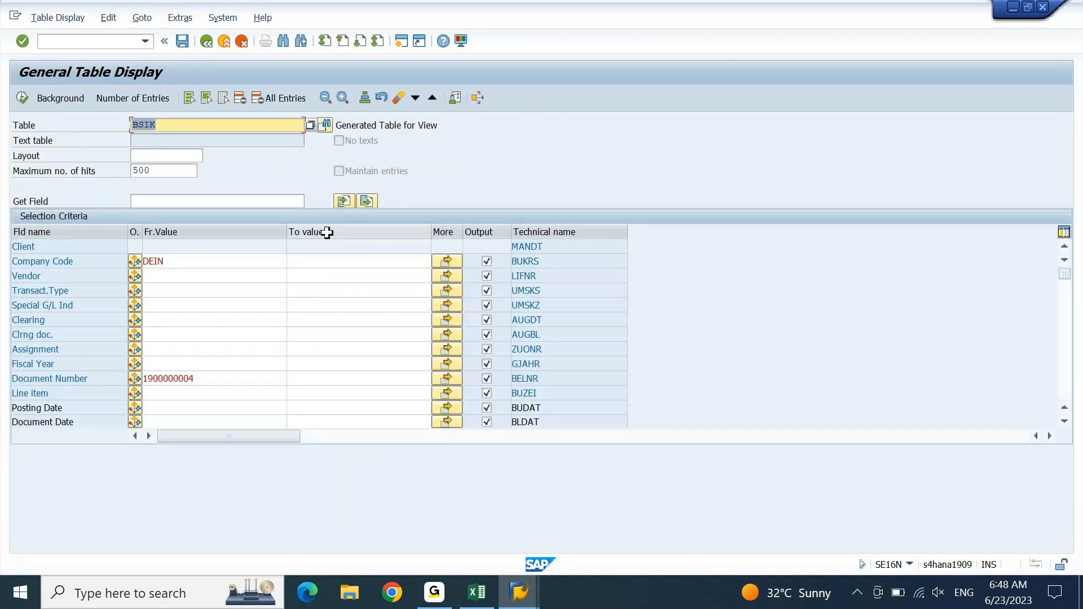
{"action": "left_click_drag", "start_coordinate": [194, 378], "coordinate": [101, 391]}
{"action": "key", "text": "ctrl+c"}
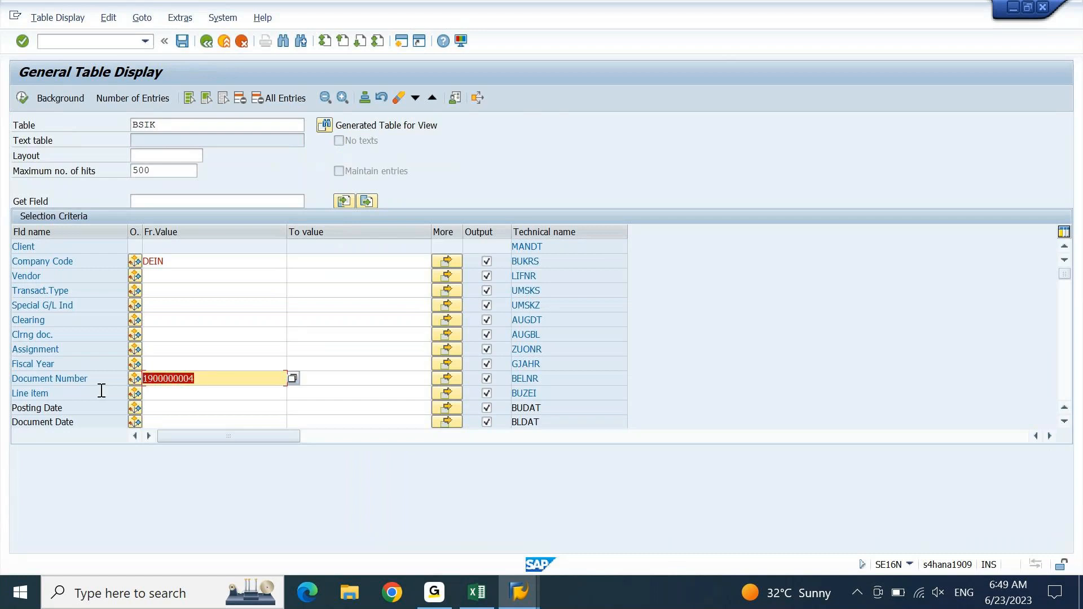
{"action": "key", "text": "Delete"}
{"action": "scroll", "coordinate": [102, 390], "scroll_direction": "down", "scroll_amount": 3}
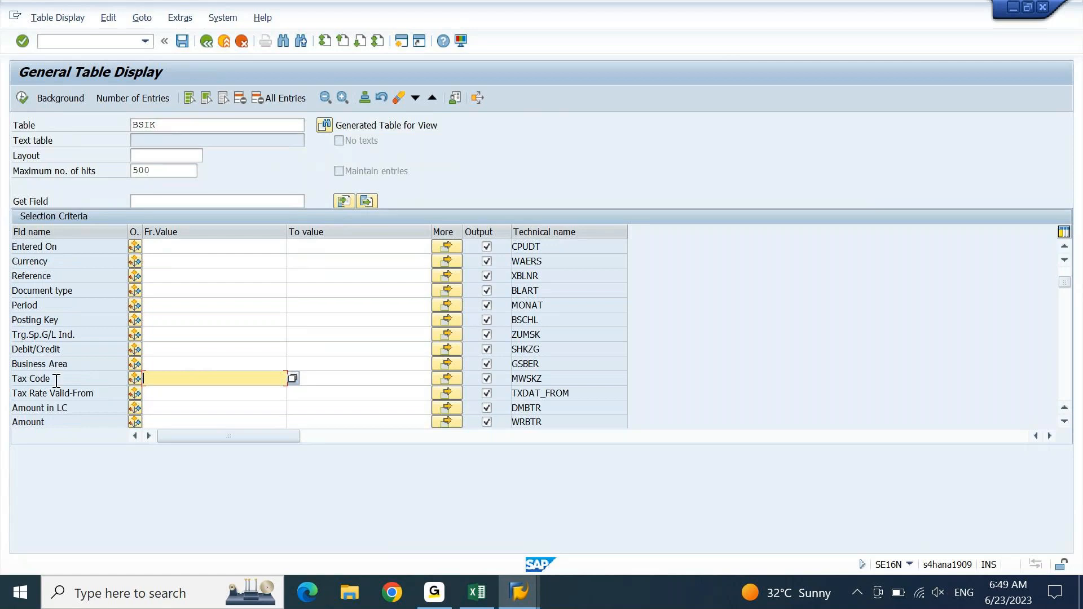
{"action": "scroll", "coordinate": [56, 381], "scroll_direction": "down", "scroll_amount": 3}
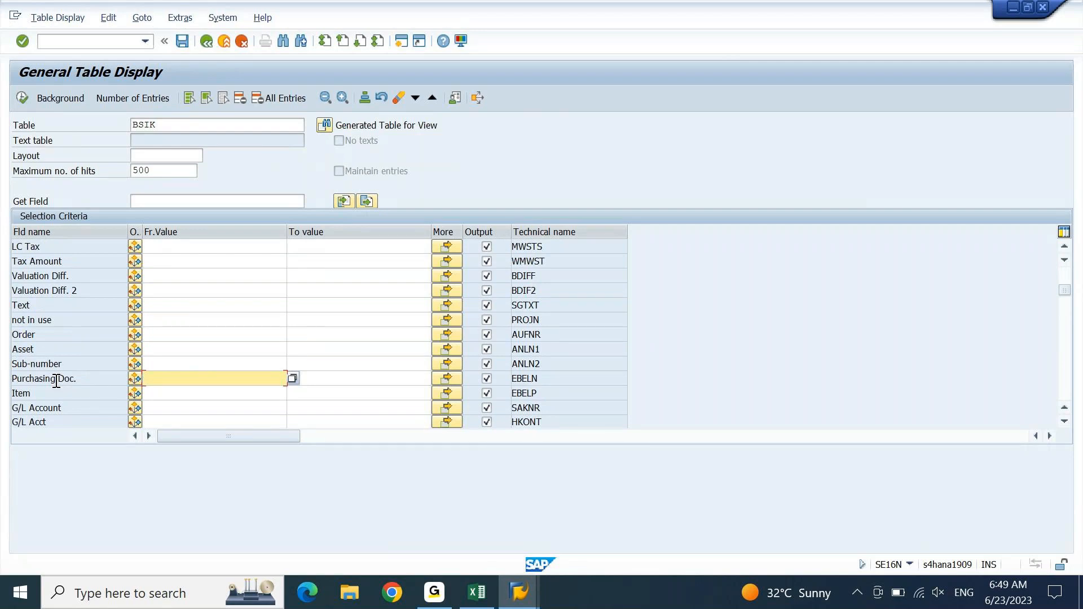
{"action": "scroll", "coordinate": [56, 381], "scroll_direction": "down", "scroll_amount": 3}
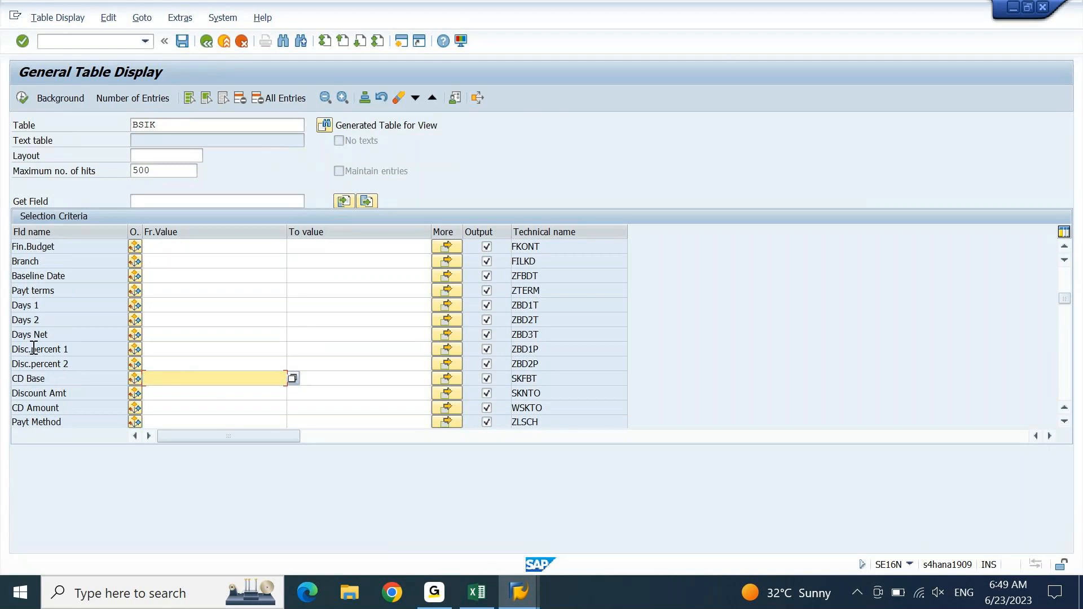
{"action": "scroll", "coordinate": [34, 348], "scroll_direction": "down", "scroll_amount": 3}
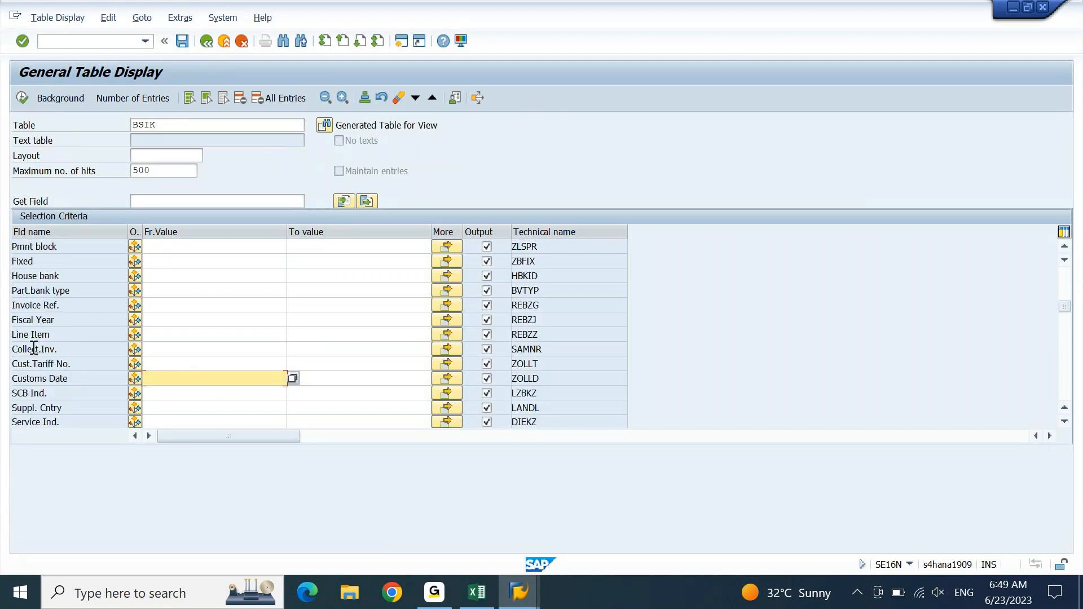
{"action": "left_click", "coordinate": [91, 301]}
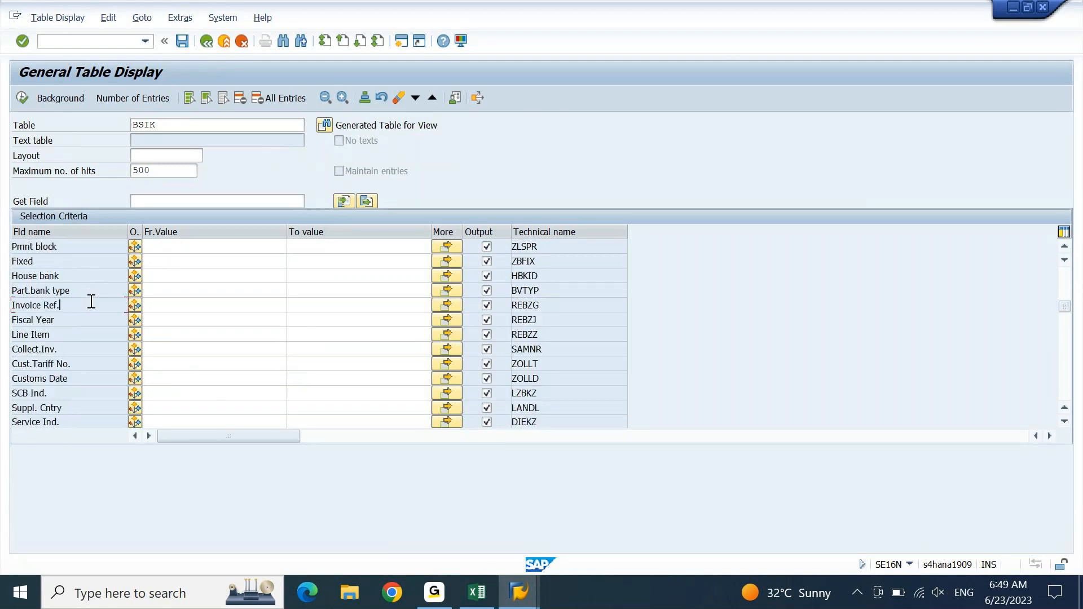
{"action": "left_click", "coordinate": [163, 303]}
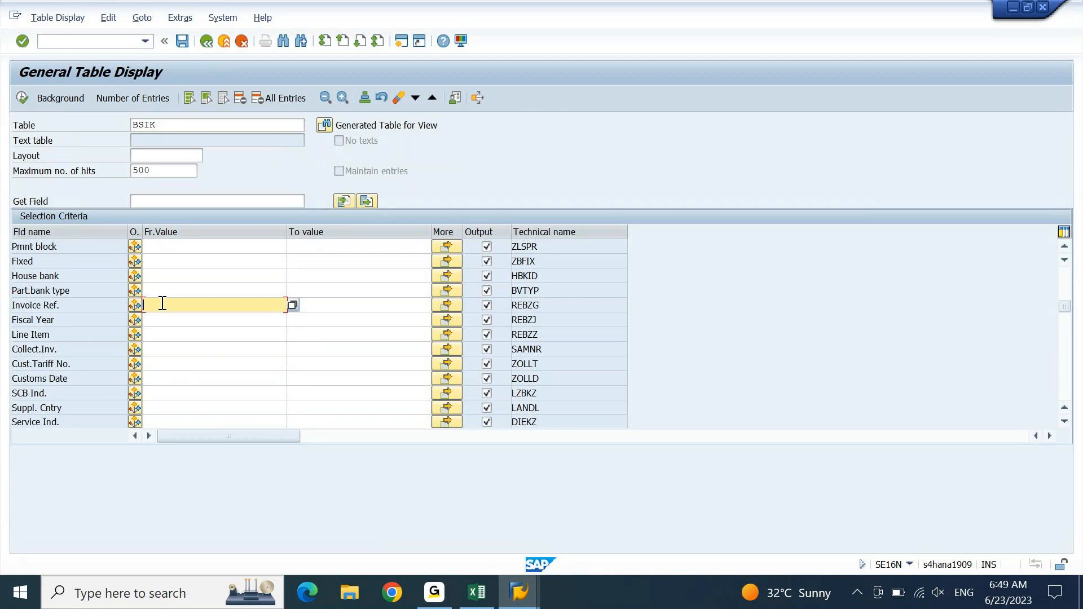
{"action": "key", "text": "ctrl+v"}
{"action": "left_click", "coordinate": [23, 98]}
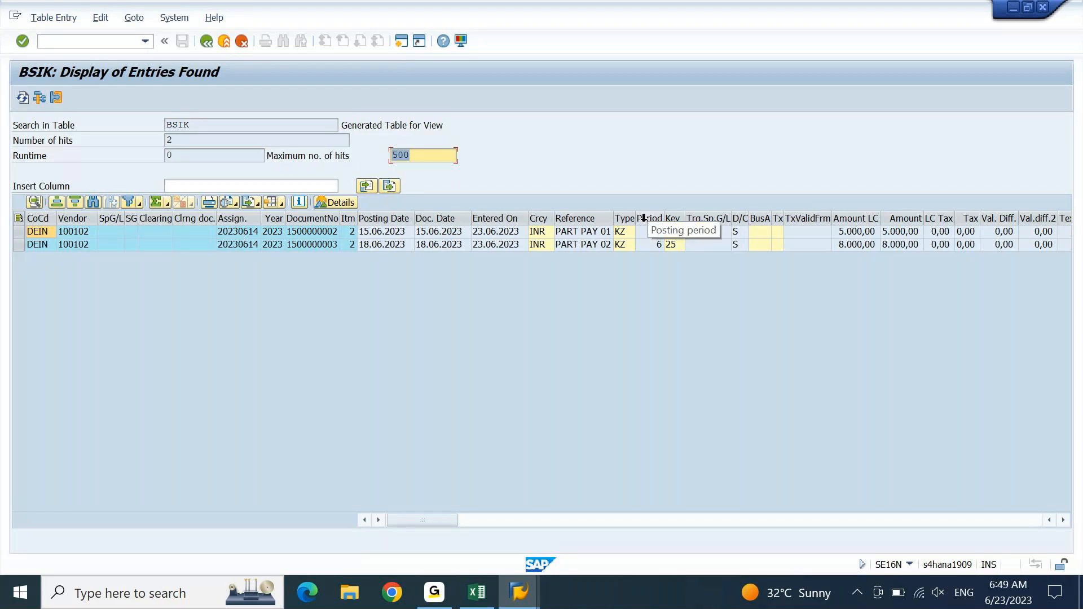
- Compare the document type and amounts of the BSIK payment entries with the ASUS items in the vendor line item session
{"action": "left_click", "coordinate": [625, 220]}
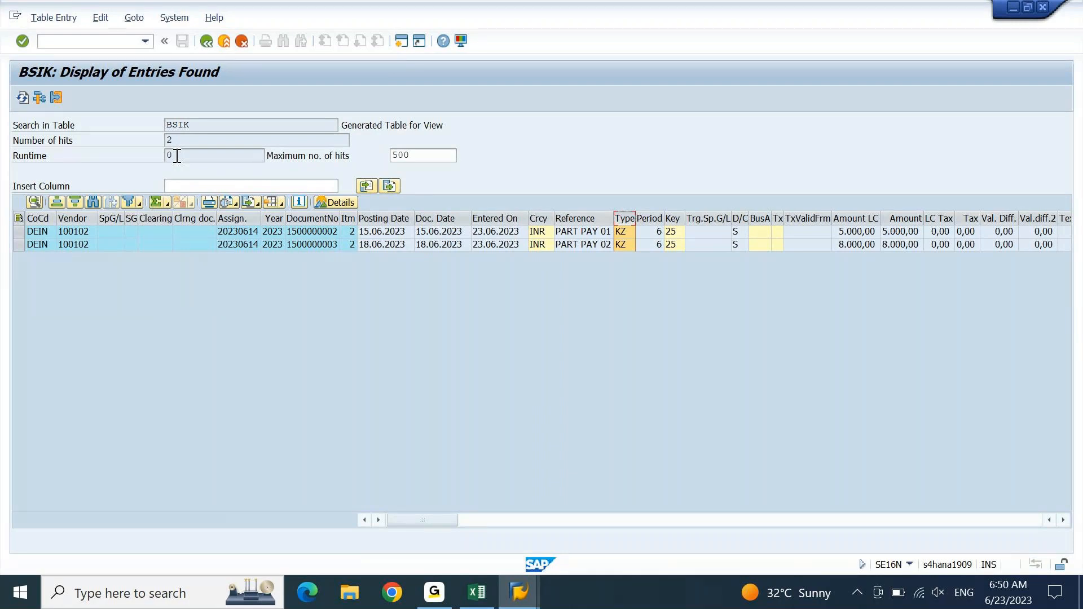
{"action": "left_click", "coordinate": [519, 591]}
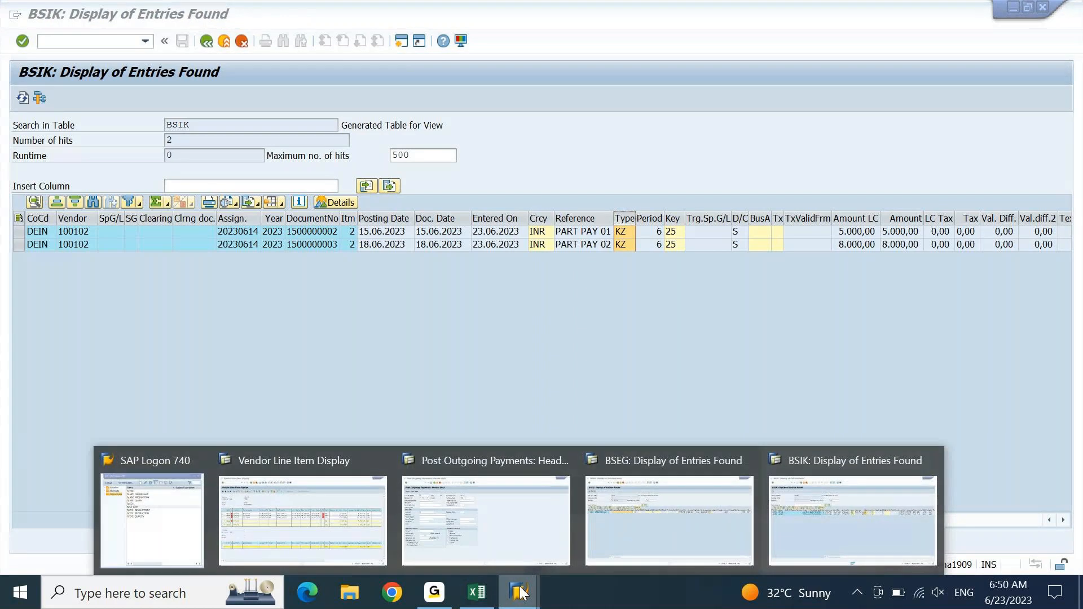
{"action": "left_click", "coordinate": [356, 520]}
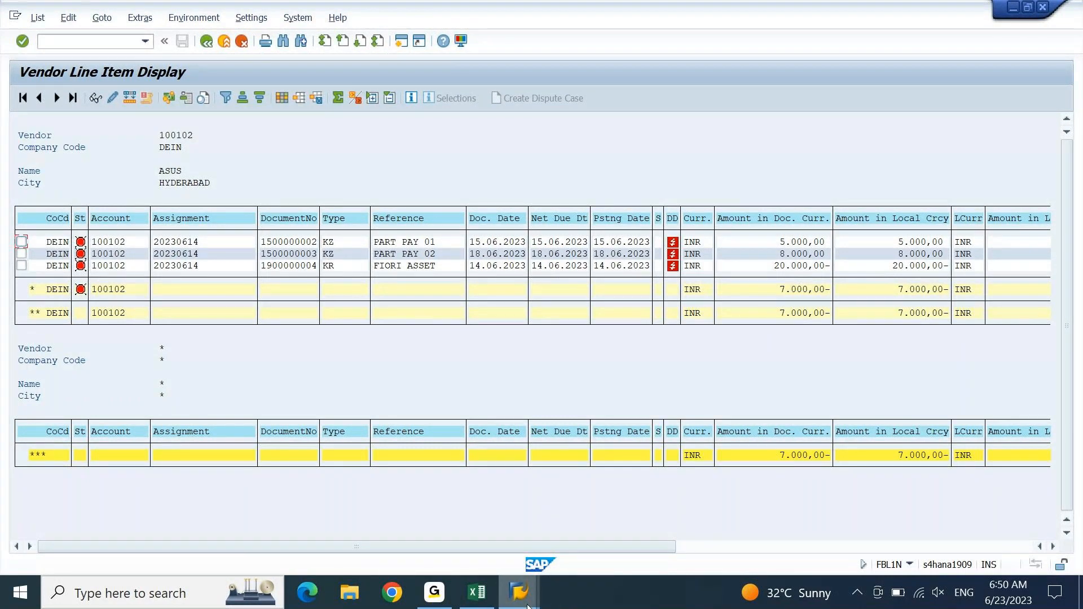
{"action": "mouse_move", "coordinate": [527, 605]}
{"action": "left_click", "coordinate": [835, 506]}
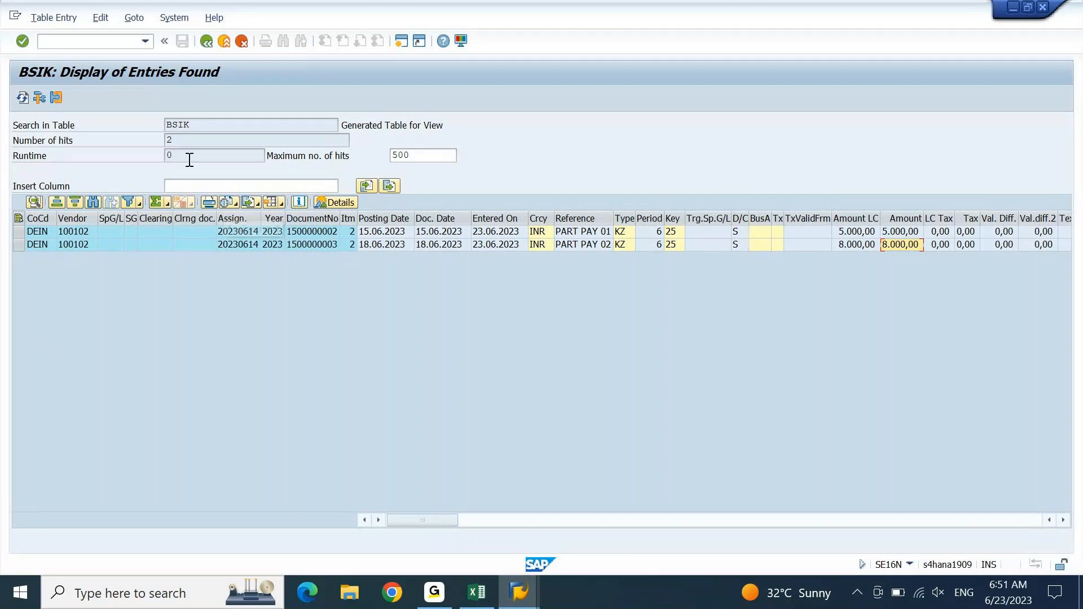
{"action": "double_click", "coordinate": [189, 124]}
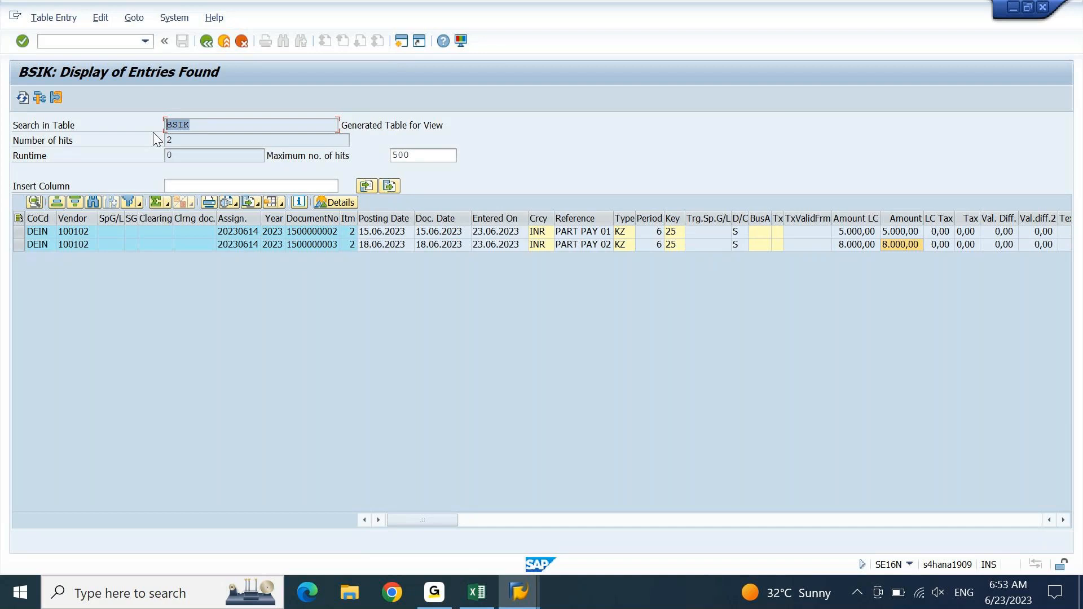
- Return to the BSIK selection criteria and examine the technical names of the invoice reference and company code fields
{"action": "key", "text": "F3"}
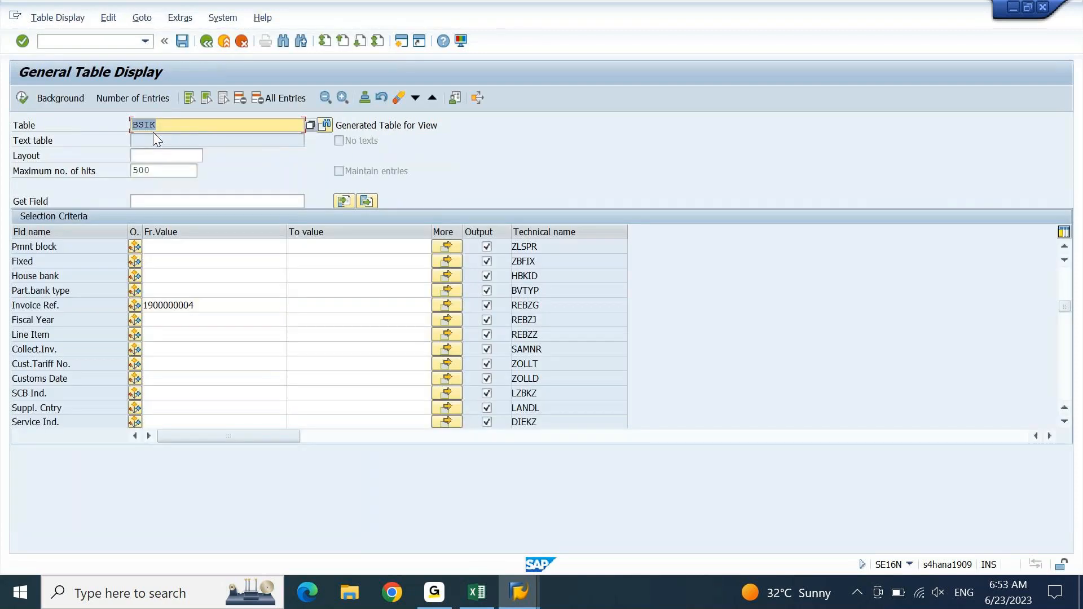
{"action": "double_click", "coordinate": [543, 305]}
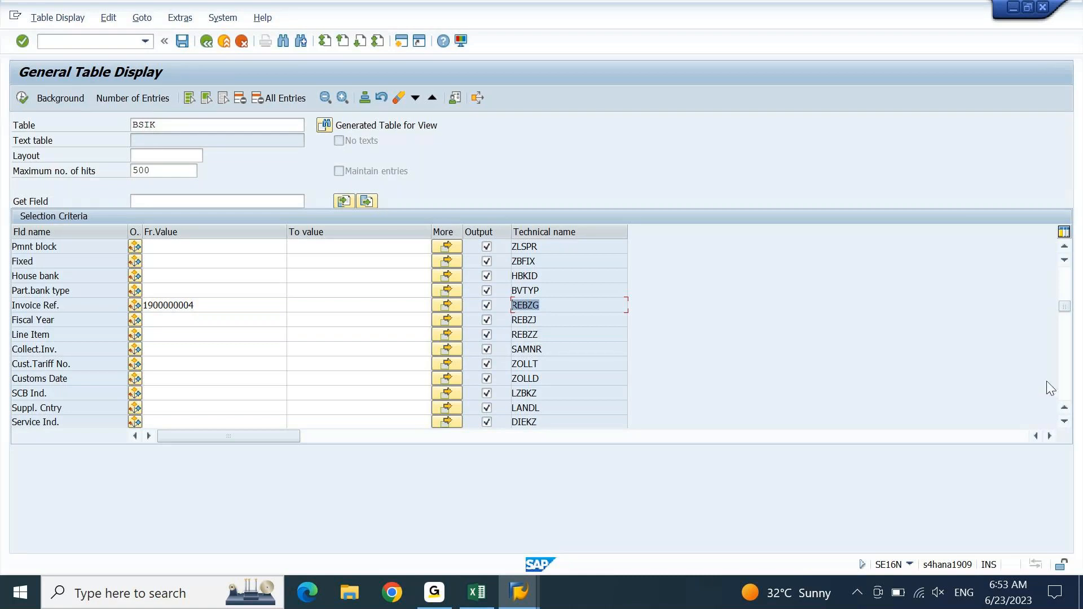
{"action": "left_click", "coordinate": [1065, 247]}
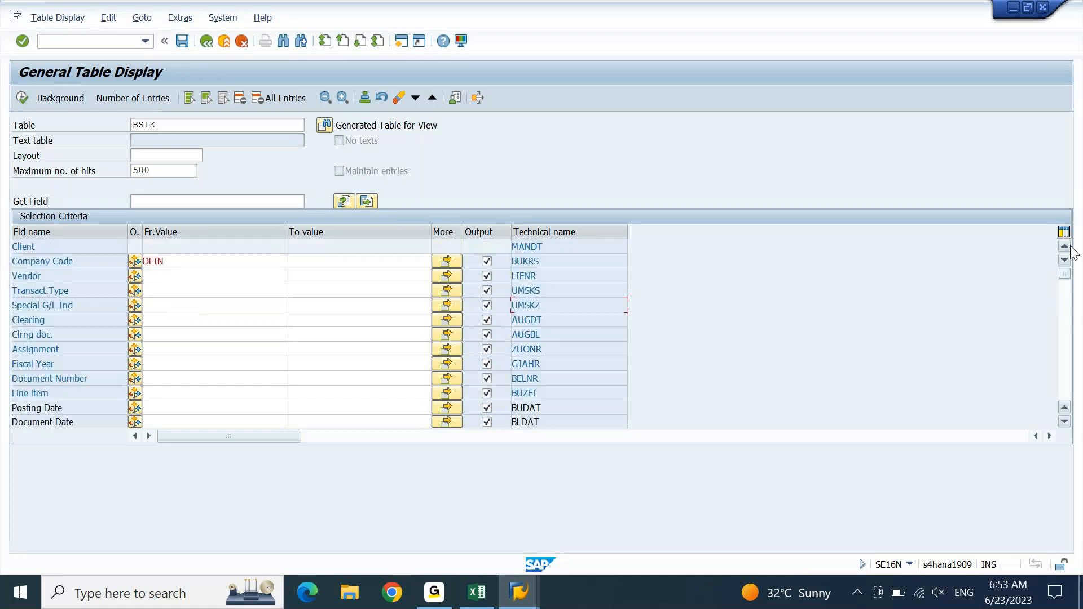
{"action": "left_click", "coordinate": [237, 262]}
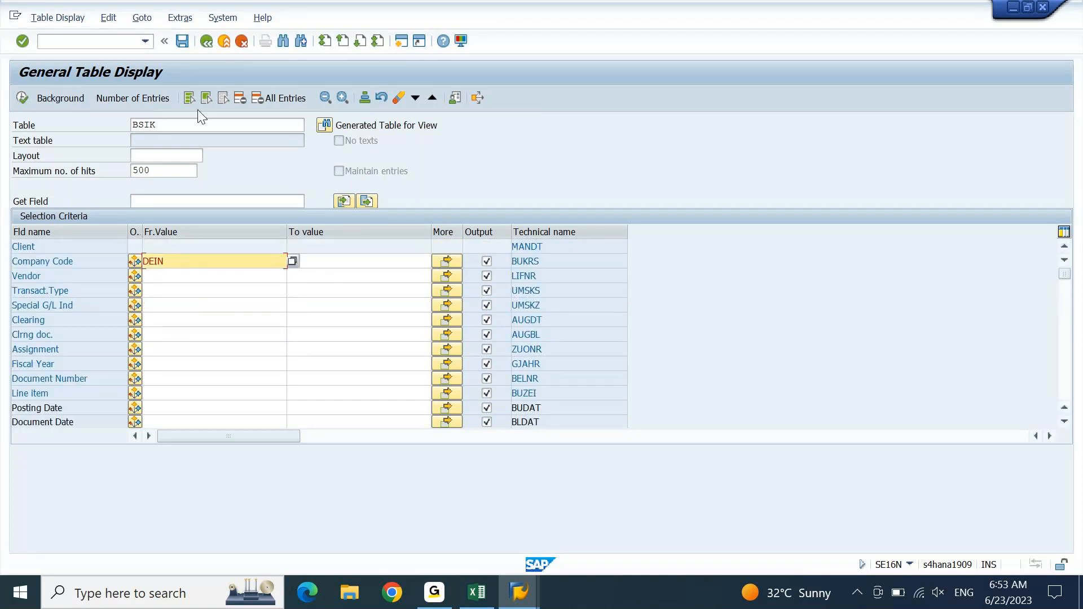
{"action": "left_click_drag", "start_coordinate": [543, 265], "coordinate": [506, 264]}
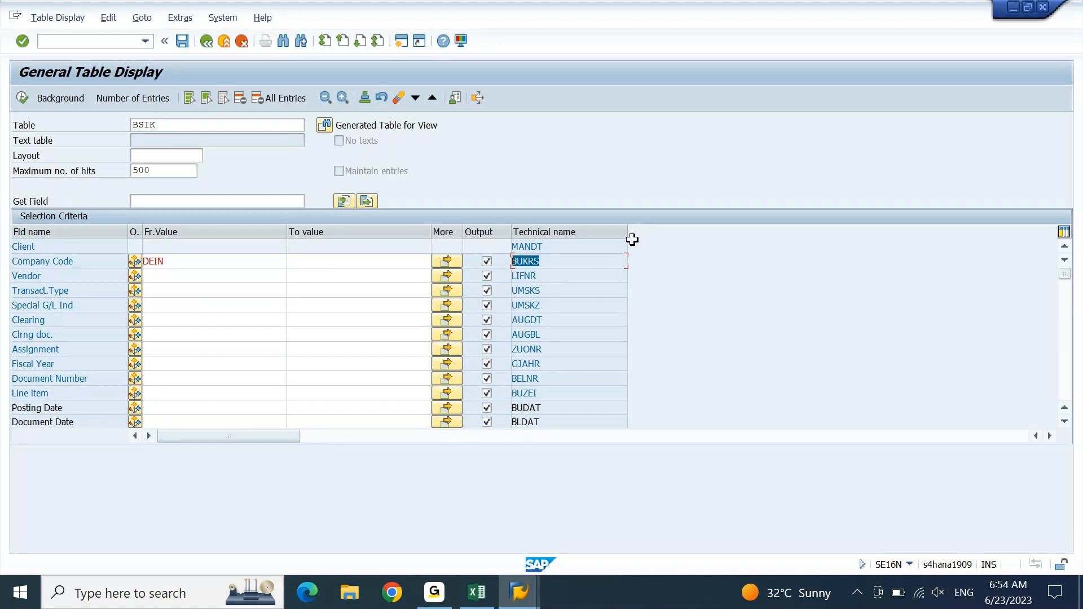
- Add the ASUS vendor number to the BSIK selection, display the entries and return to the criteria
{"action": "left_click", "coordinate": [213, 275]}
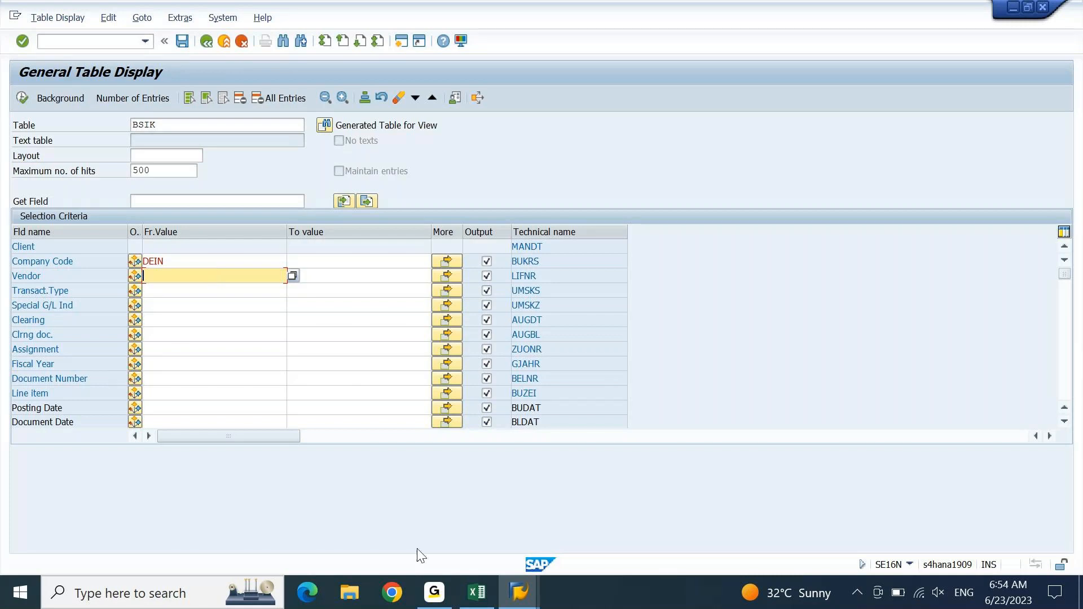
{"action": "left_click", "coordinate": [529, 596]}
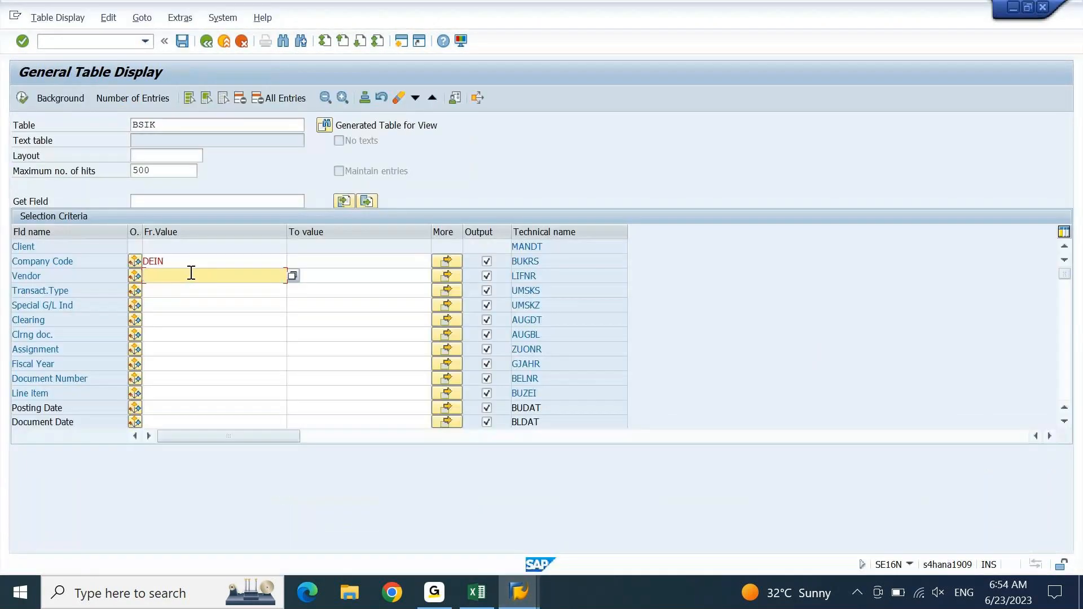
{"action": "type", "text": "100102"}
{"action": "double_click", "coordinate": [191, 275]}
{"action": "left_click", "coordinate": [22, 97]}
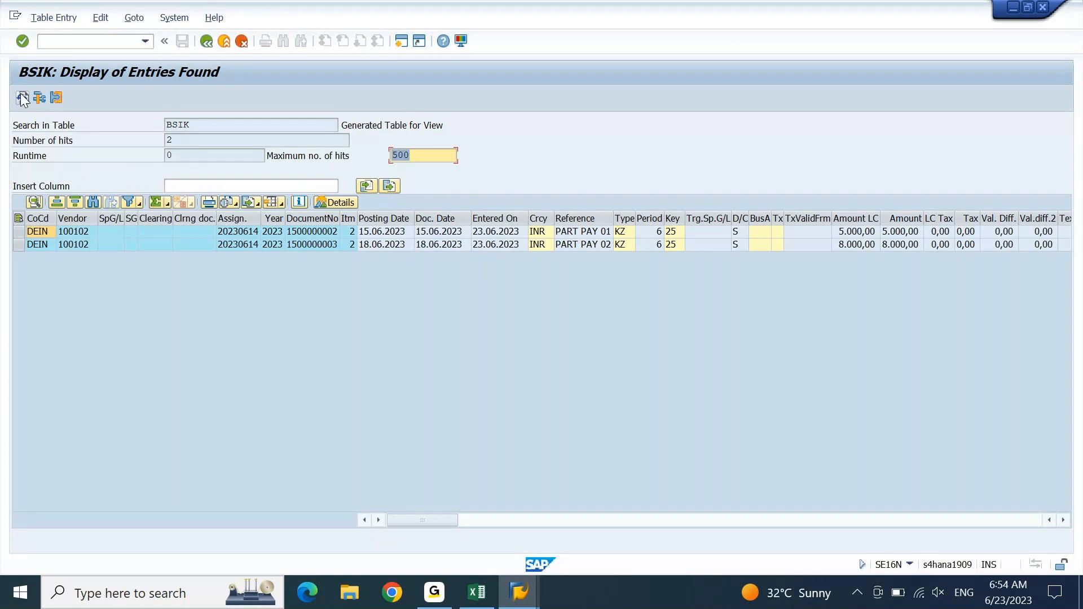
{"action": "left_click", "coordinate": [22, 96]}
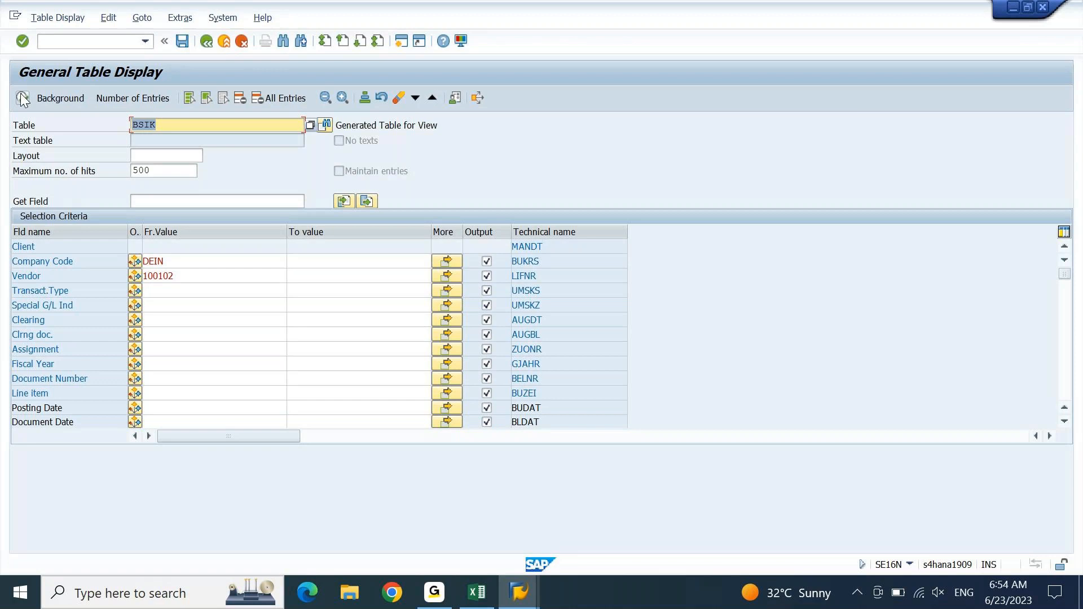
- Review the partial payment amounts in the Excel workbook and the ASUS open items in the vendor line item session
{"action": "left_click", "coordinate": [162, 306]}
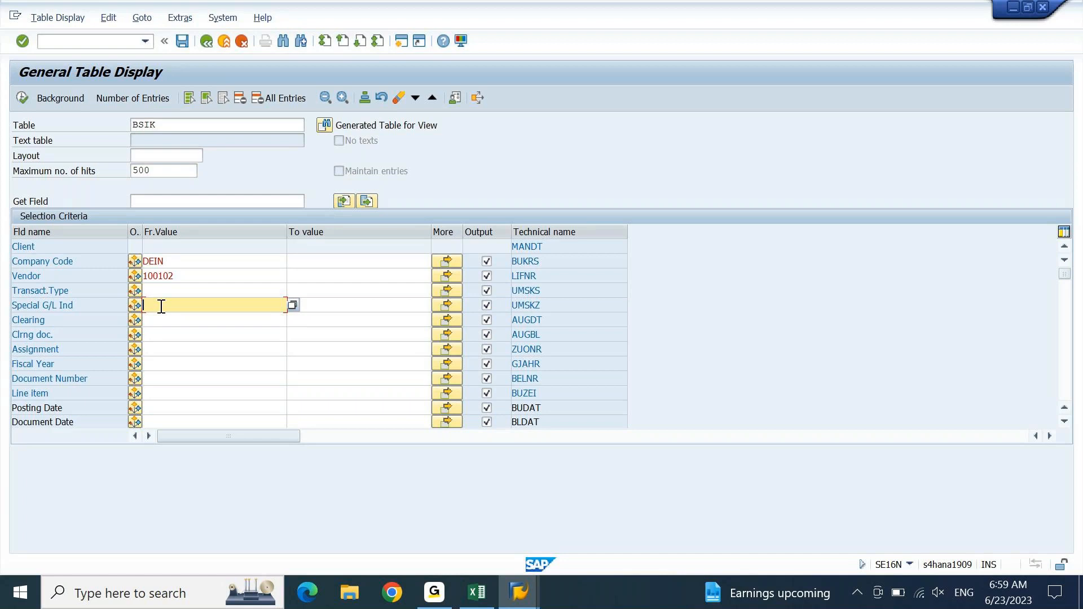
{"action": "double_click", "coordinate": [151, 125]}
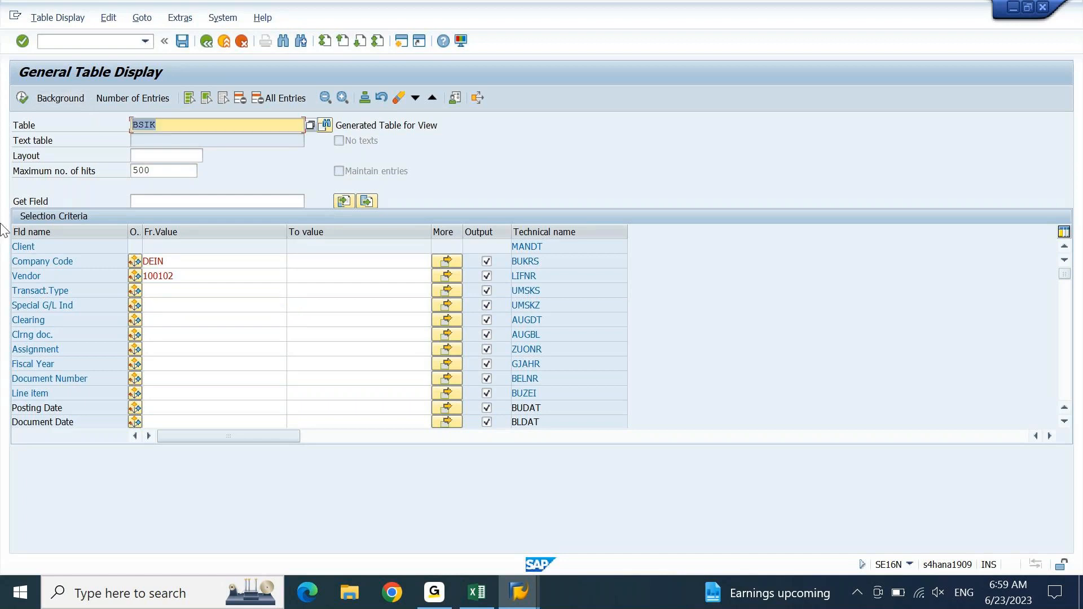
{"action": "left_click", "coordinate": [518, 601]}
{"action": "left_click", "coordinate": [479, 597]}
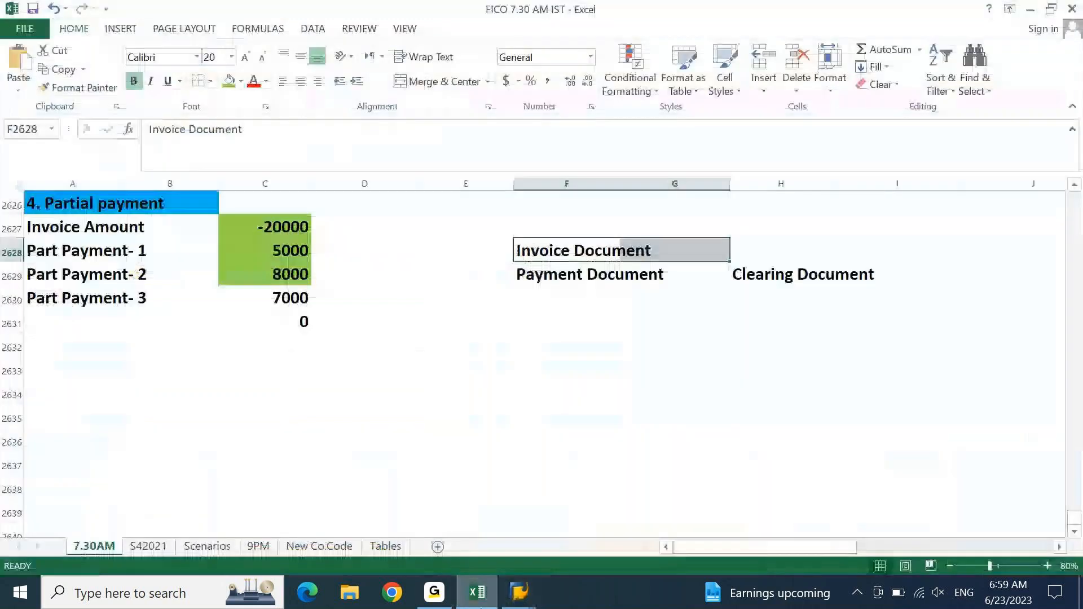
{"action": "left_click", "coordinate": [516, 602]}
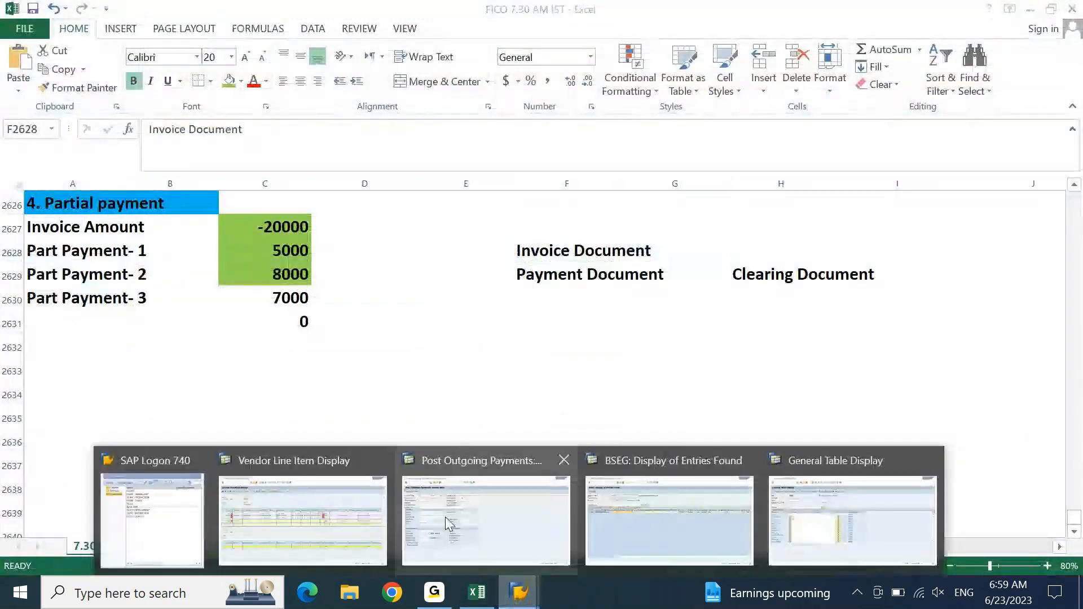
{"action": "left_click", "coordinate": [359, 519]}
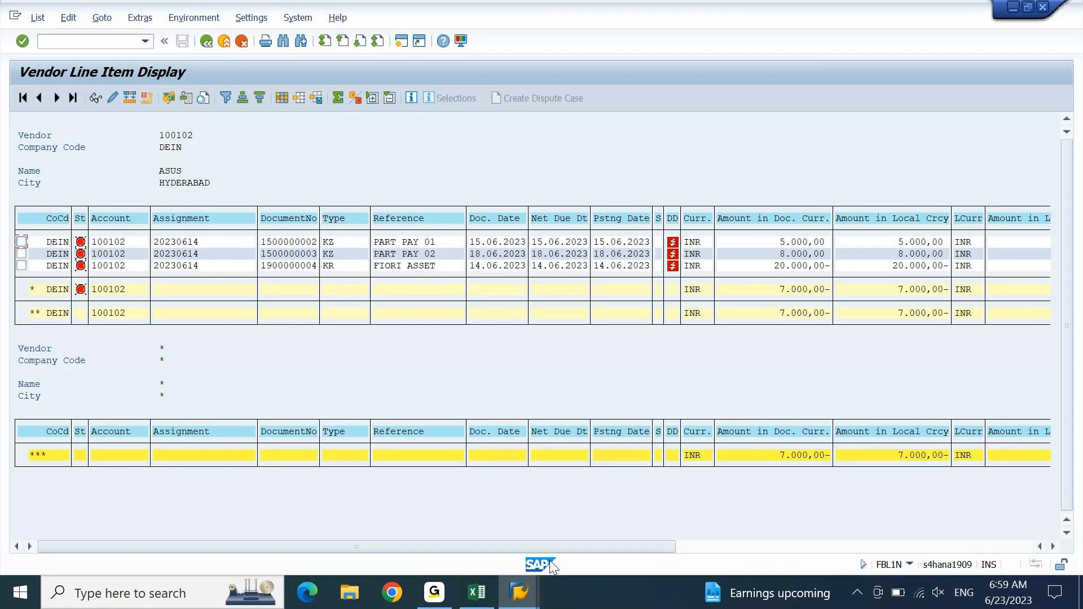
- Switch to the Post Outgoing Payments session and set the document and posting dates to 22.06.2023
{"action": "left_click", "coordinate": [519, 590]}
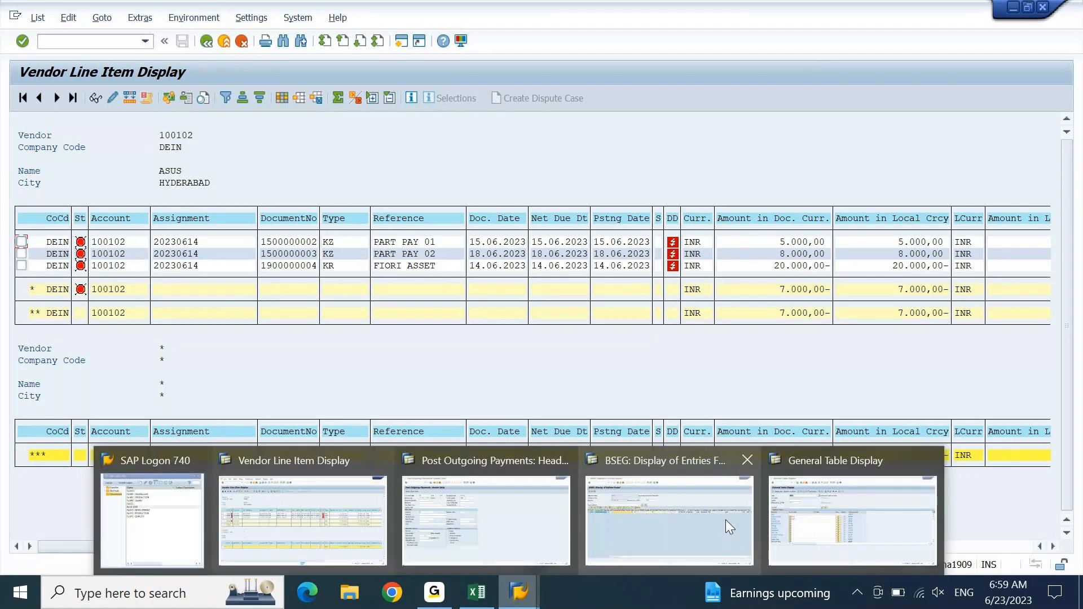
{"action": "left_click", "coordinate": [560, 516]}
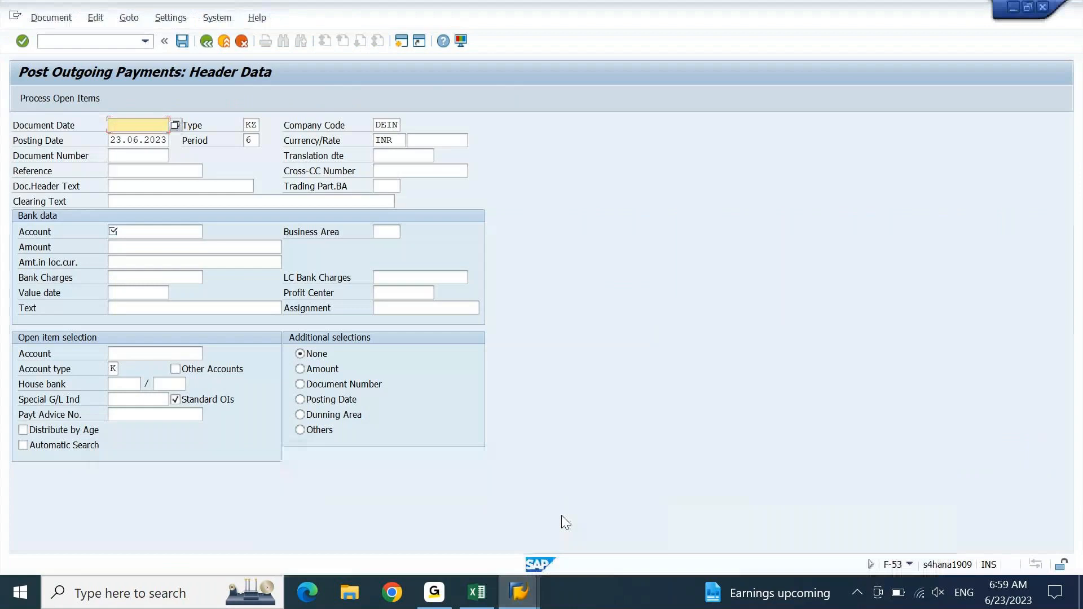
{"action": "key", "text": "Down"}
{"action": "key", "text": "Down"}
{"action": "key", "text": "Down"}
{"action": "key", "text": "Down"}
{"action": "key", "text": "Return"}
{"action": "key", "text": "Tab"}
{"action": "key", "text": "shift+Right"}
{"action": "type", "text": "2"}
{"action": "key", "text": "Down"}
{"action": "key", "text": "Down"}
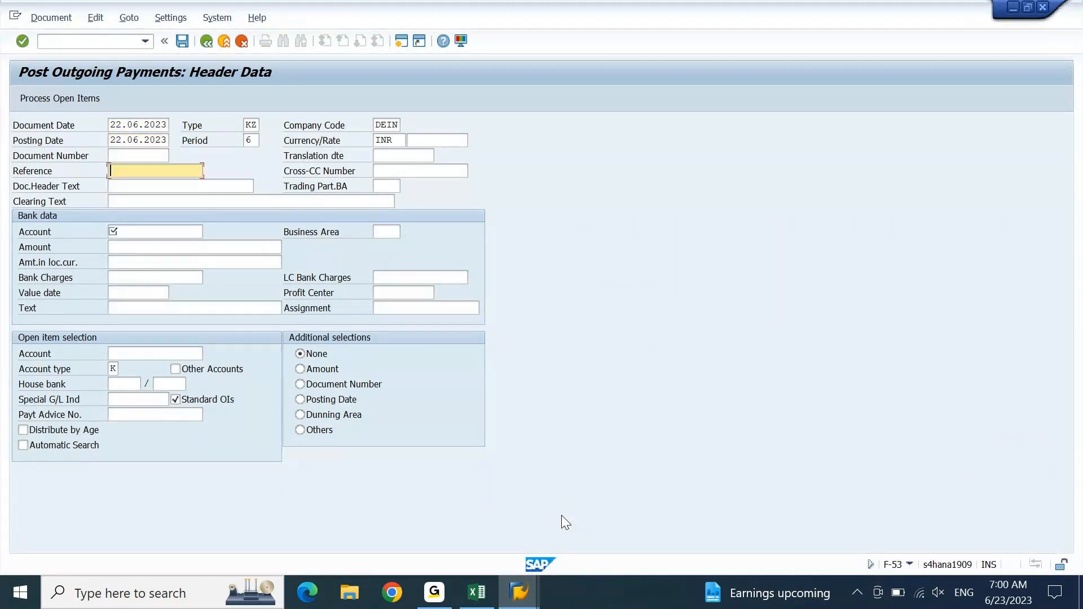
- Enter "Part Pay 03" as the payment's reference, document header text and clearing text
{"action": "type", "text": "FI"}
{"action": "key", "text": "BackSpace"}
{"action": "key", "text": "BackSpace"}
{"action": "key", "text": "Down"}
{"action": "key", "text": "Return"}
{"action": "key", "text": "Down"}
{"action": "key", "text": "ctrl+v"}
{"action": "key", "text": "Down"}
{"action": "key", "text": "ctrl+v"}
{"action": "key", "text": "Down"}
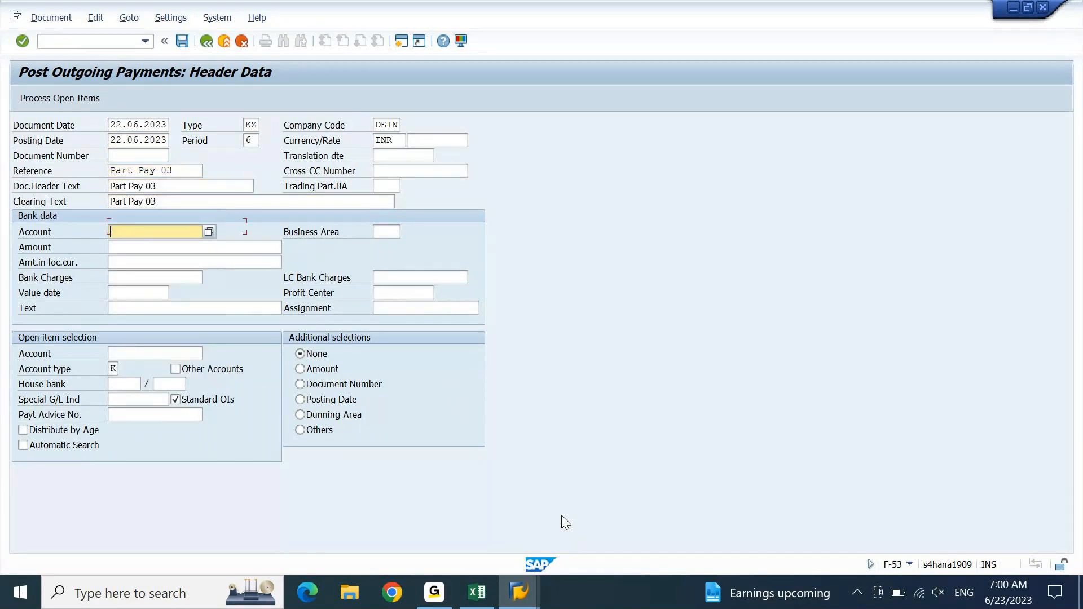
- Enter the bank account, the amount 7000 and the text "part pay 02" in the payment's bank data
{"action": "key", "text": "Tab"}
{"action": "type", "text": "7000"}
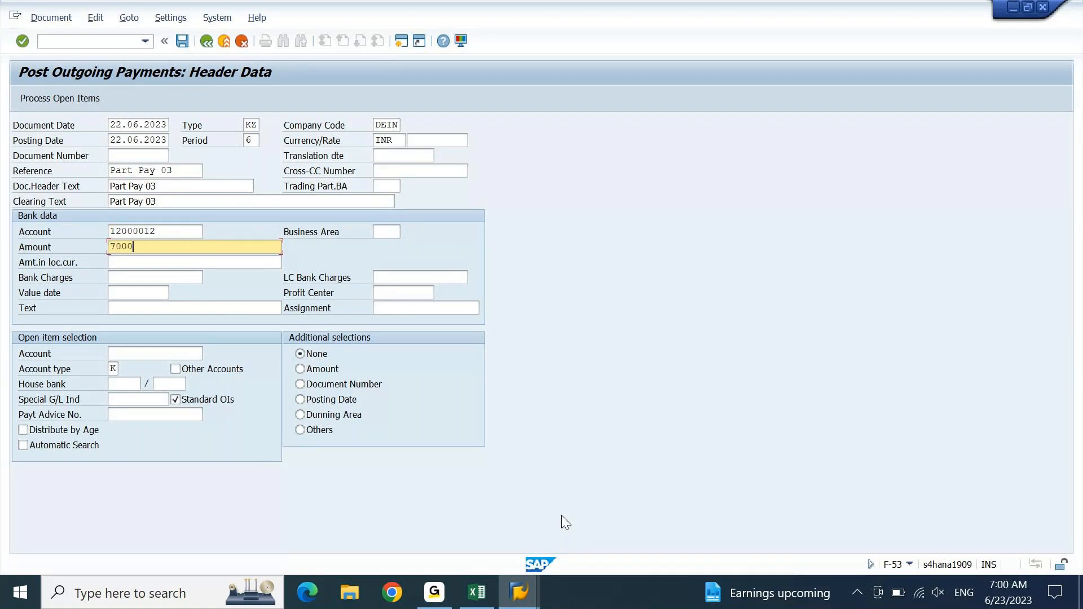
{"action": "key", "text": "Down"}
{"action": "key", "text": "Down"}
{"action": "key", "text": "Down"}
{"action": "key", "text": "Down"}
{"action": "type", "text": "part pay 02"}
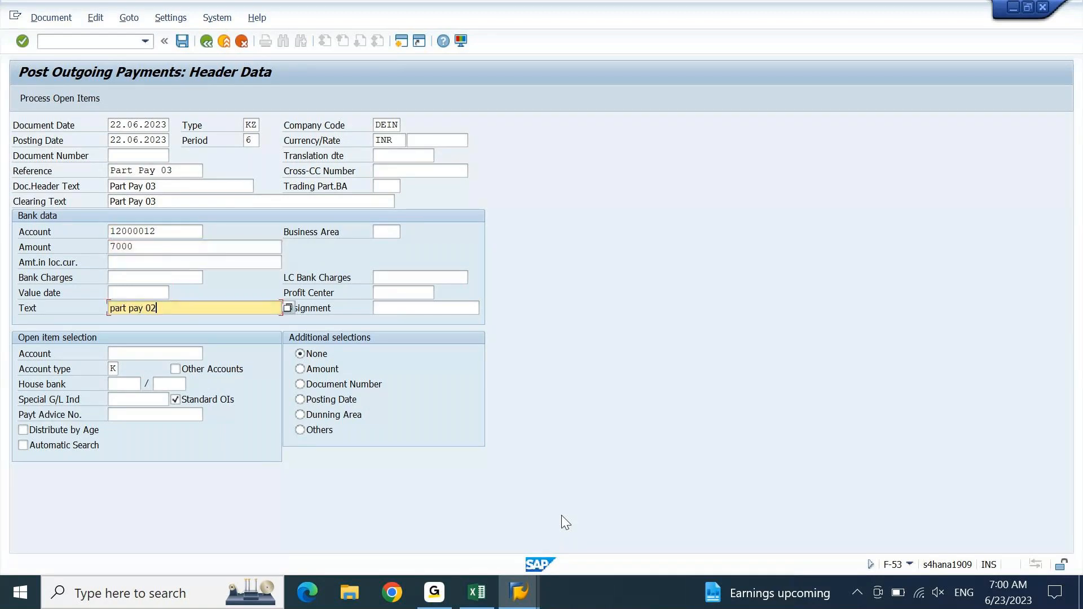
- Select open items by the ASUS vendor number, process them and deactivate all of the listed items
{"action": "key", "text": "Down"}
{"action": "type", "text": "100102"}
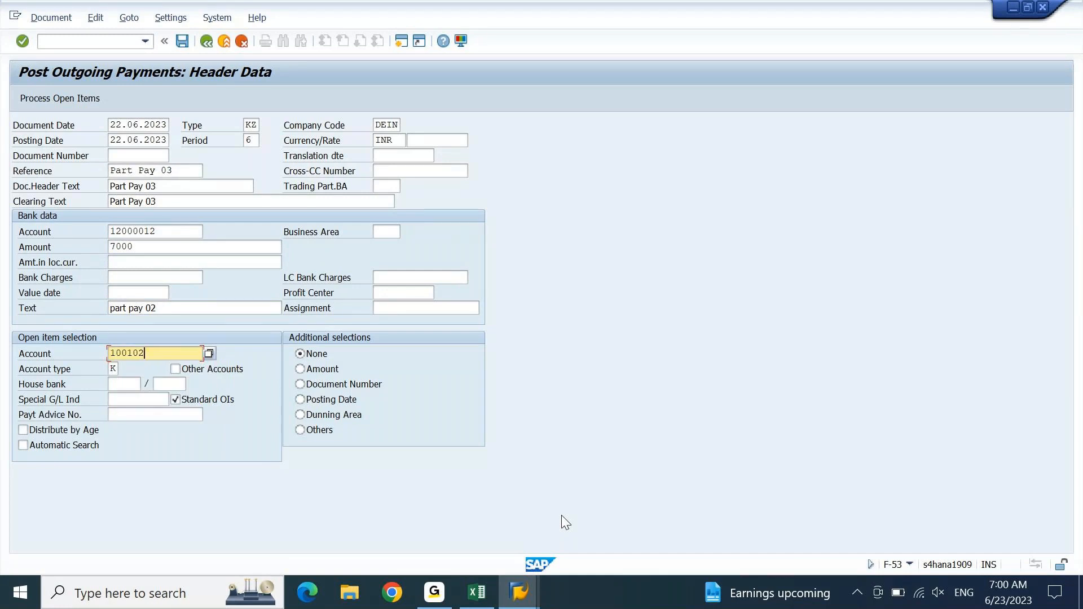
{"action": "key", "text": "Return"}
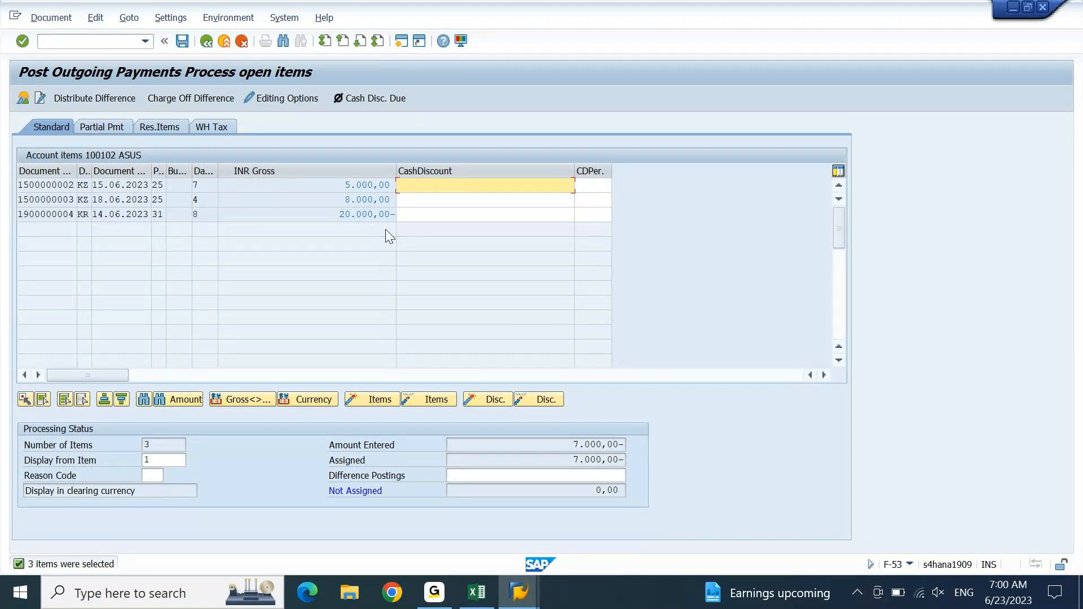
{"action": "left_click", "coordinate": [65, 400]}
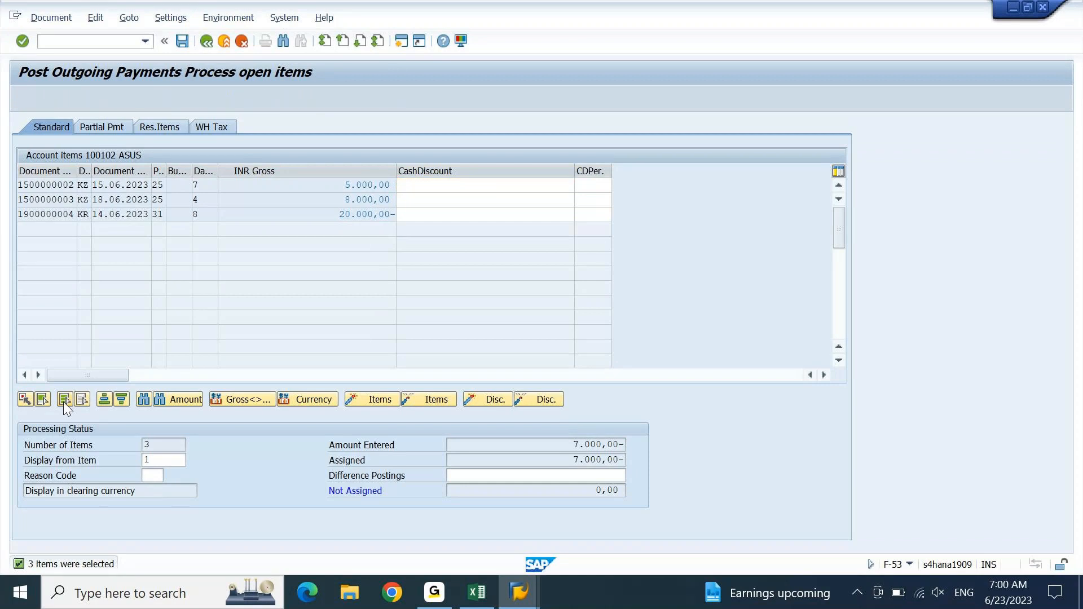
{"action": "left_click", "coordinate": [437, 401]}
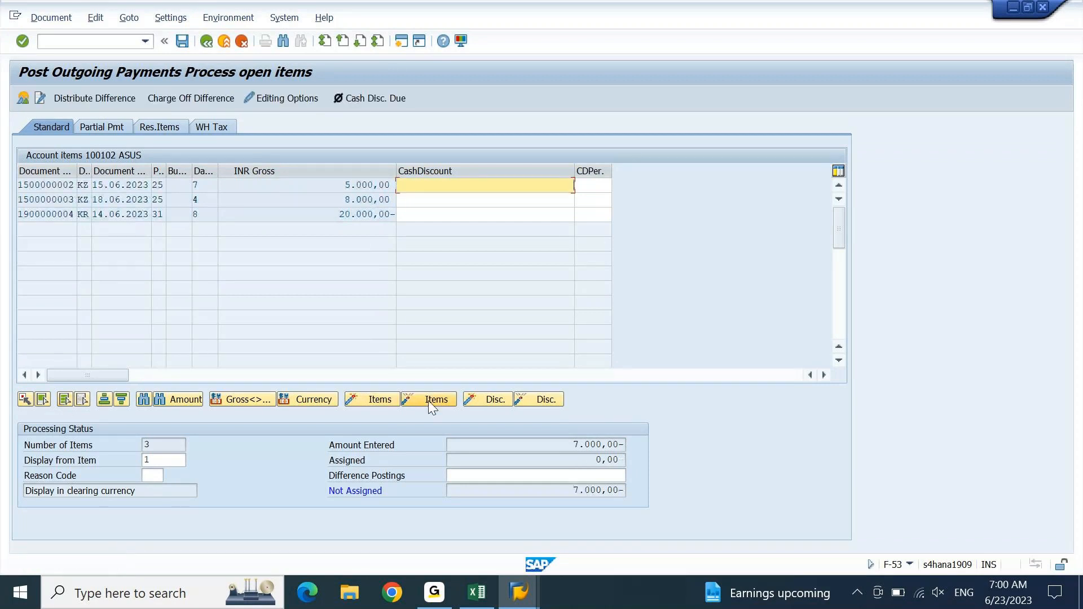
- Try activating only the 20,000 invoice to check the assigned amount, deactivate it and reload the vendor's open items
{"action": "double_click", "coordinate": [353, 219]}
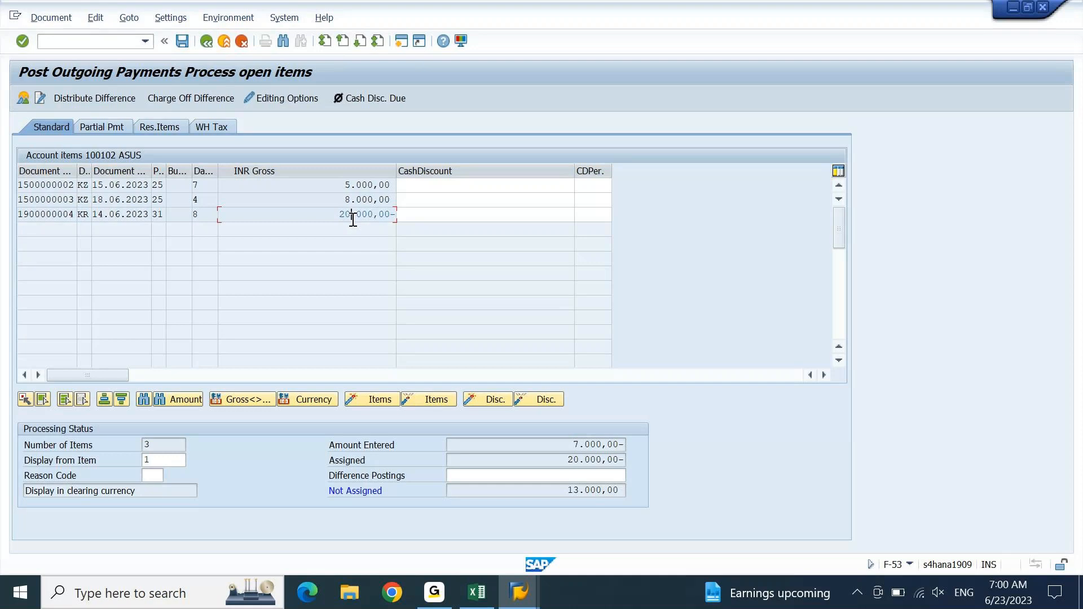
{"action": "left_click_drag", "start_coordinate": [569, 461], "coordinate": [625, 462]}
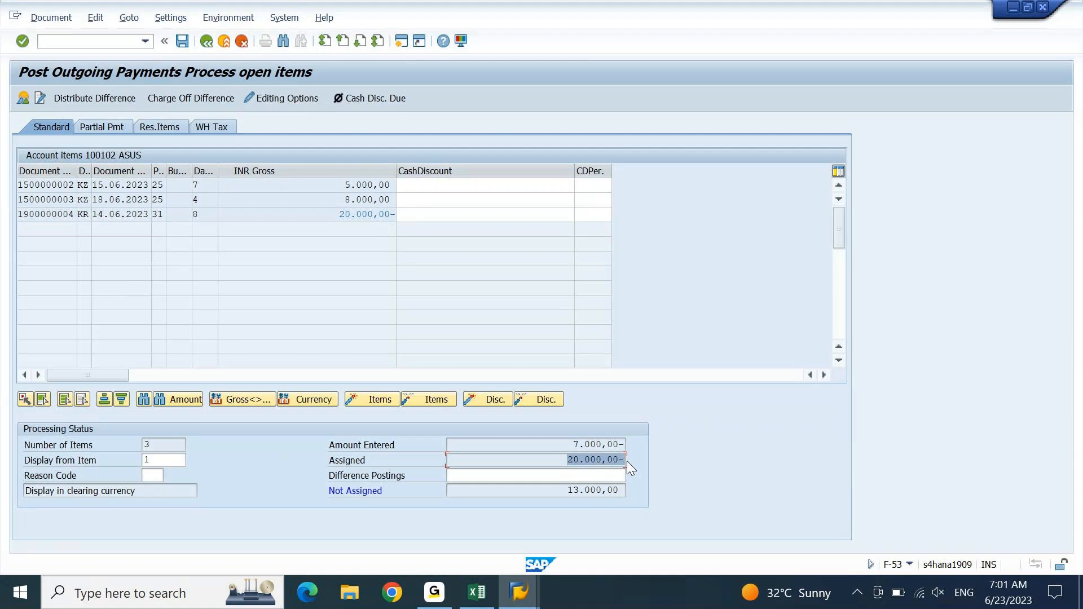
{"action": "left_click", "coordinate": [370, 215]}
{"action": "double_click", "coordinate": [370, 215]}
{"action": "key", "text": "F3"}
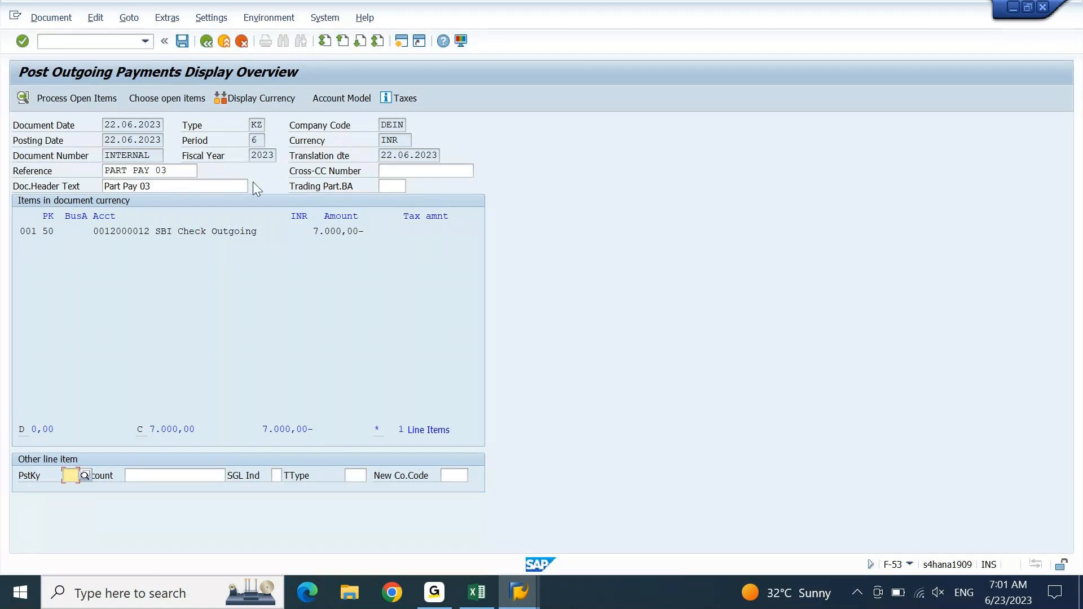
{"action": "left_click", "coordinate": [151, 102]}
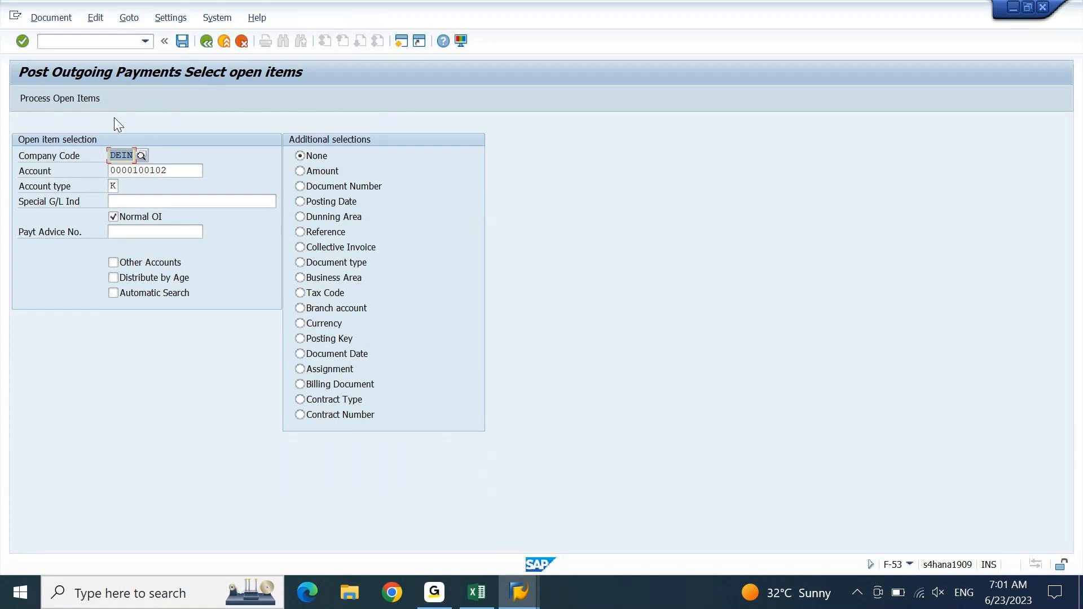
{"action": "left_click", "coordinate": [77, 98]}
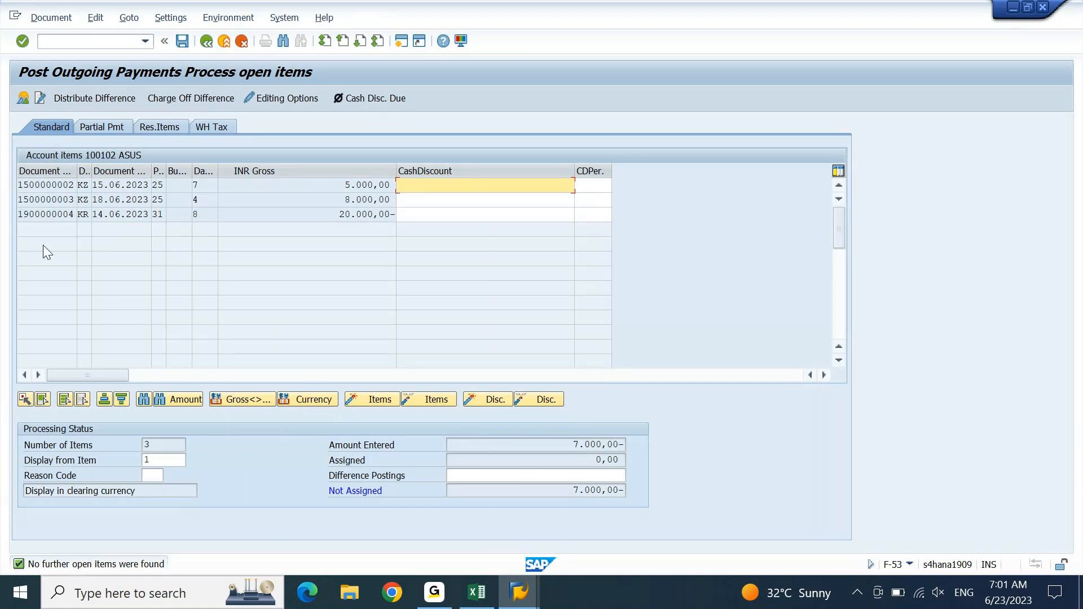
- Activate the 20,000 invoice and both earlier part payments as standard items to check the assigned amount
{"action": "double_click", "coordinate": [362, 219]}
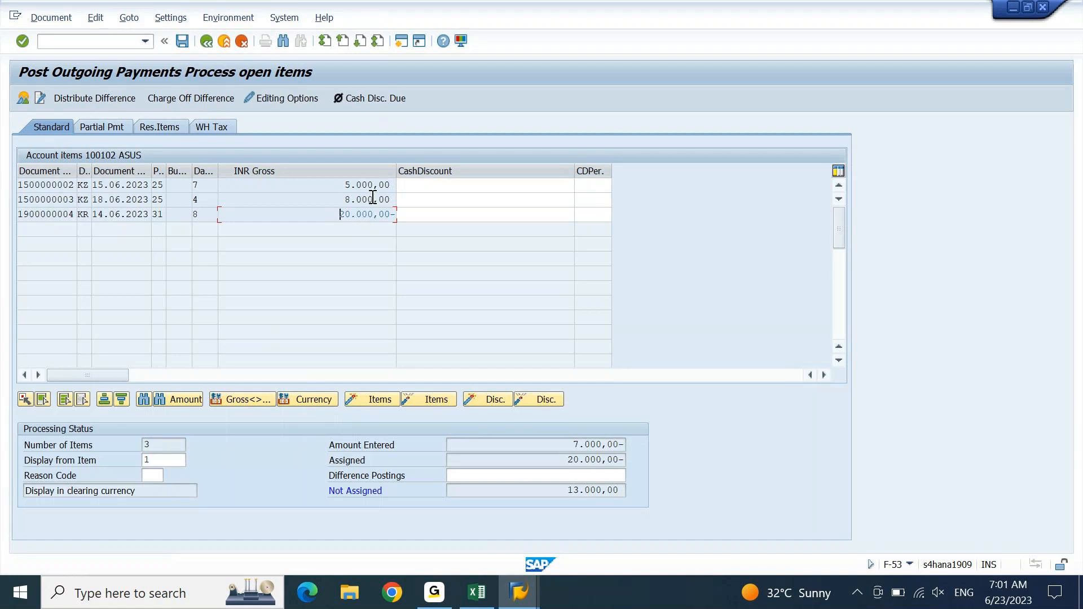
{"action": "left_click", "coordinate": [372, 198]}
{"action": "double_click", "coordinate": [374, 185]}
{"action": "double_click", "coordinate": [371, 199]}
{"action": "left_click_drag", "start_coordinate": [565, 459], "coordinate": [635, 459]}
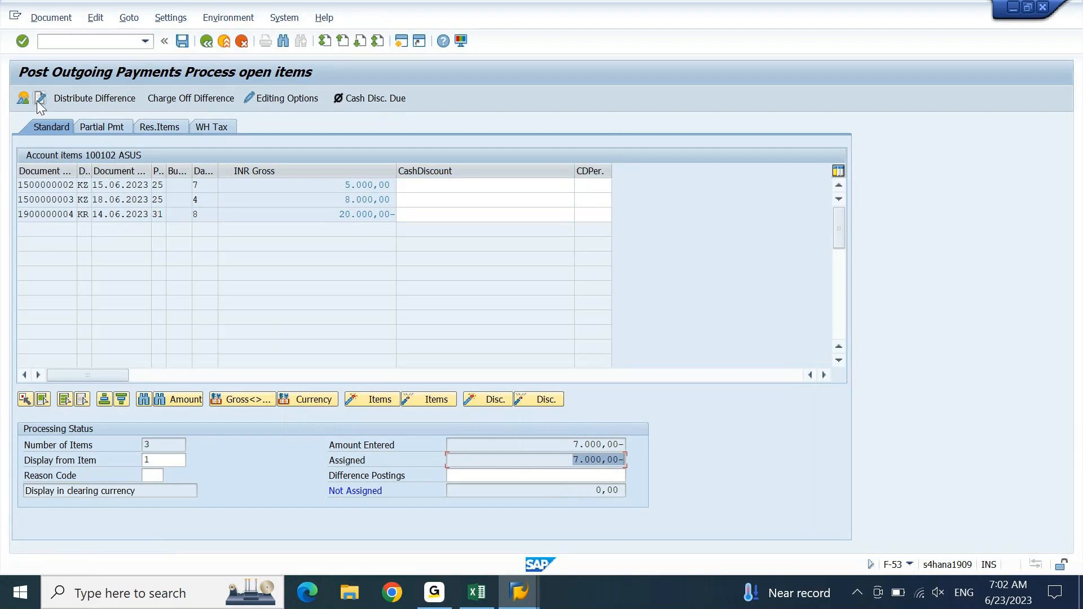
- Deactivate the invoice and both part payments in the standard open items list
{"action": "double_click", "coordinate": [376, 200]}
{"action": "double_click", "coordinate": [377, 183]}
{"action": "double_click", "coordinate": [370, 217]}
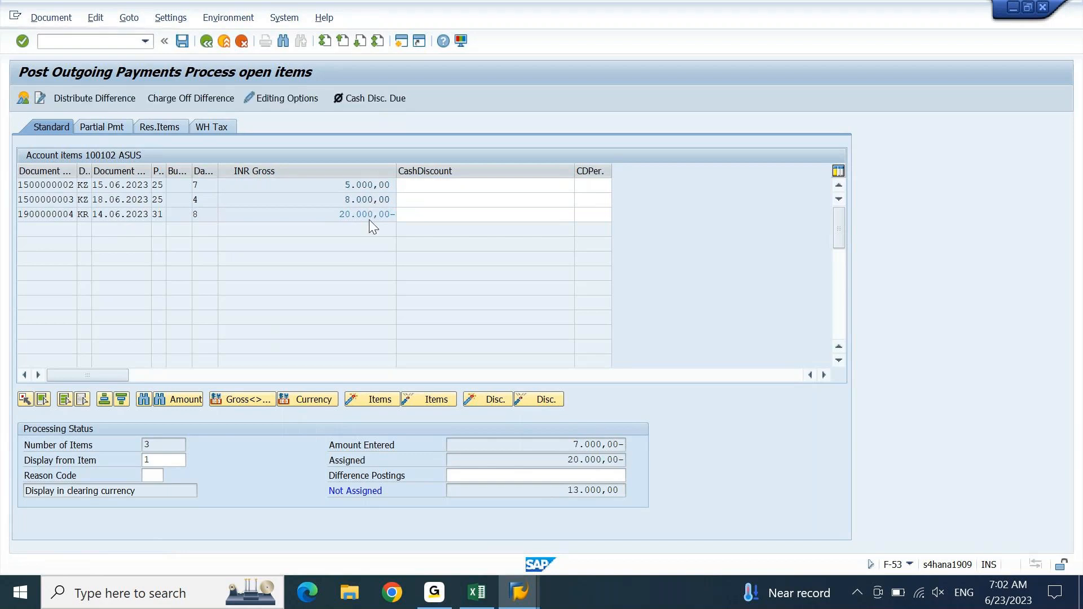
{"action": "double_click", "coordinate": [369, 219]}
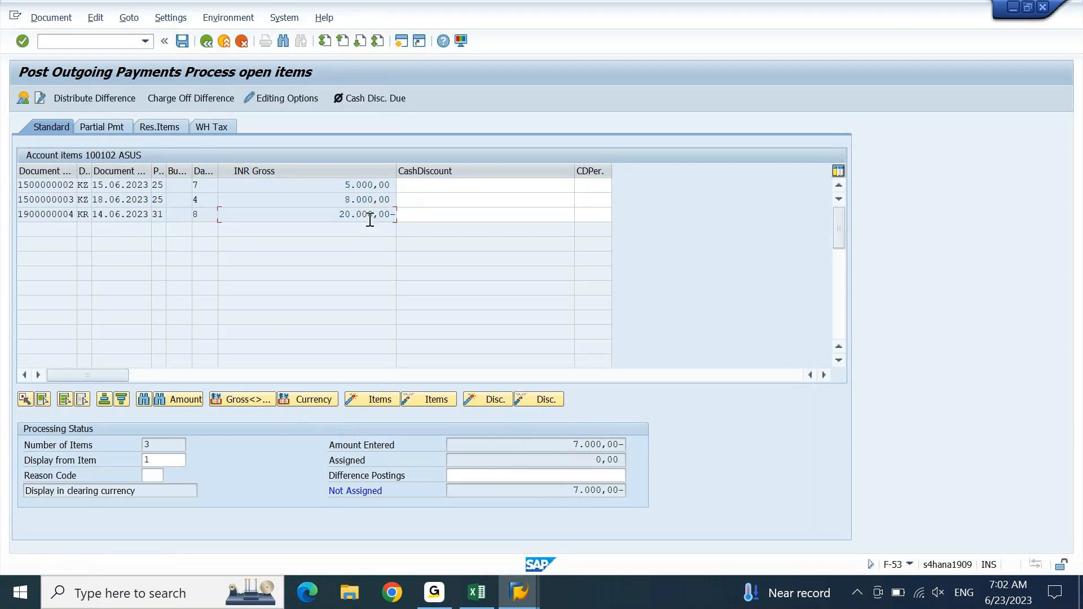
- Activate the 20,000 invoice for partial payment and set its payment amount to 7000
{"action": "left_click", "coordinate": [114, 131]}
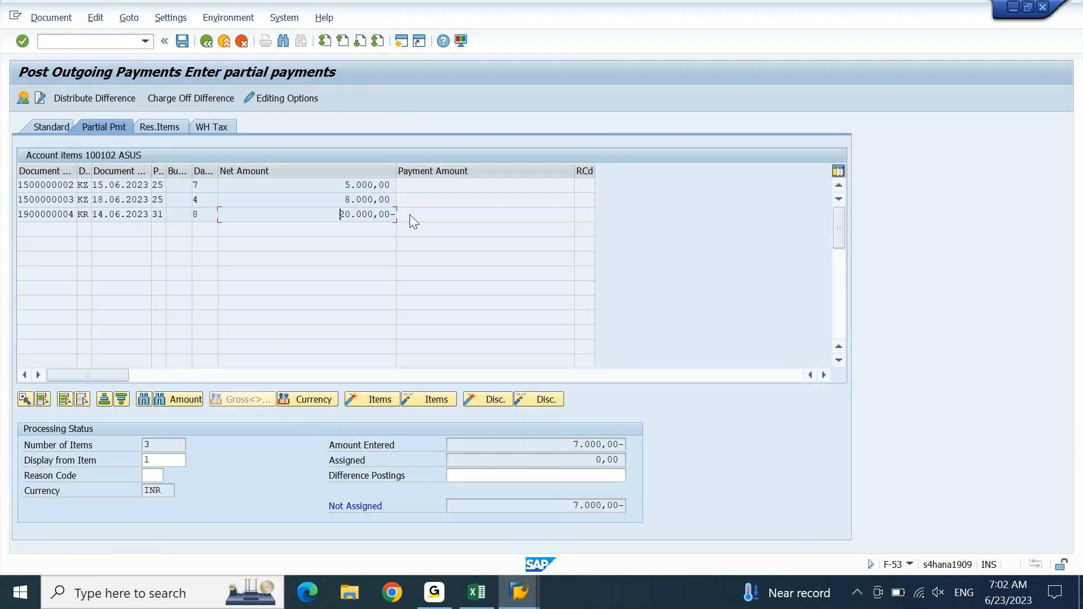
{"action": "double_click", "coordinate": [371, 213]}
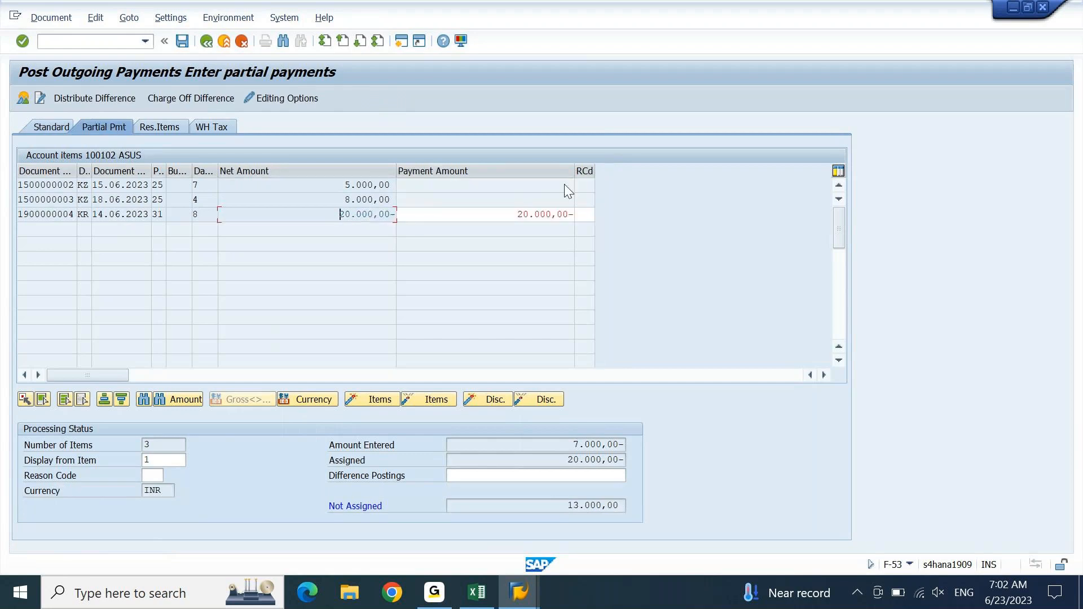
{"action": "left_click_drag", "start_coordinate": [512, 215], "coordinate": [588, 214]}
{"action": "type", "text": "7000"}
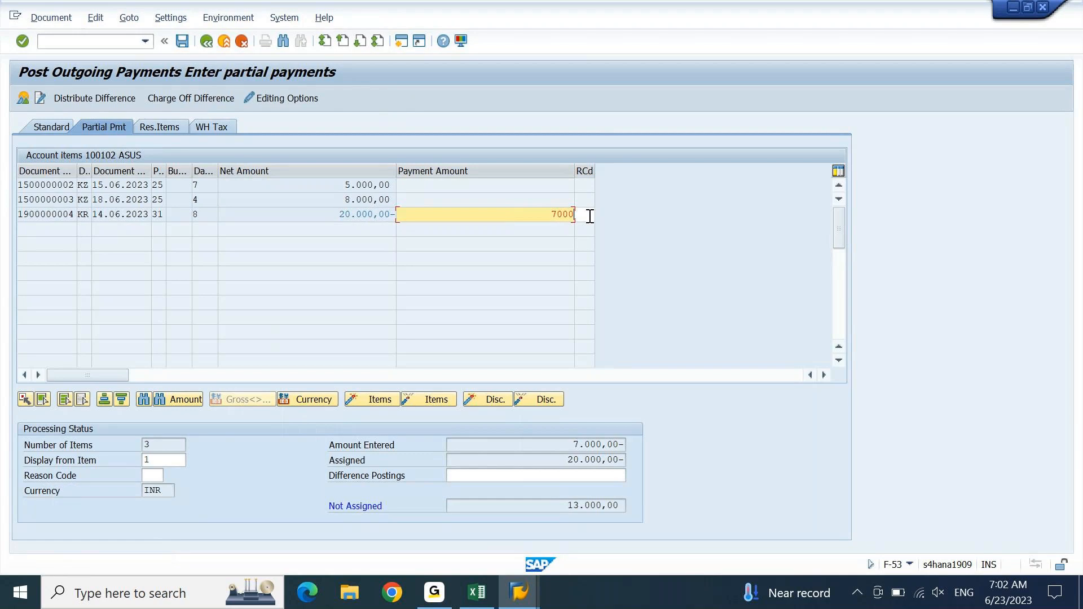
{"action": "key", "text": "Return"}
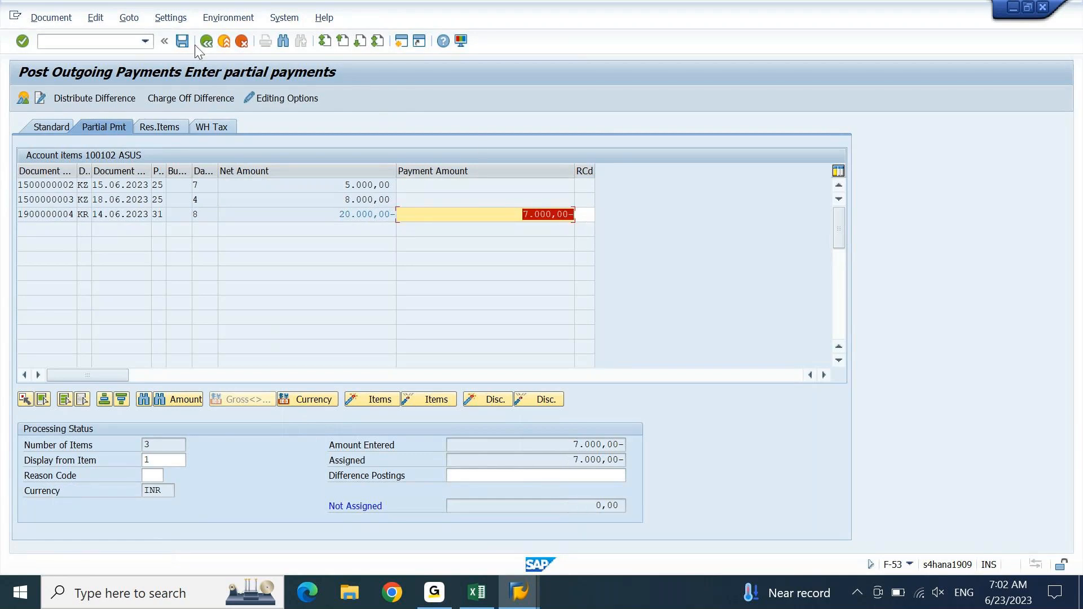
- Simulate the third part payment document and post it
{"action": "left_click", "coordinate": [50, 18]}
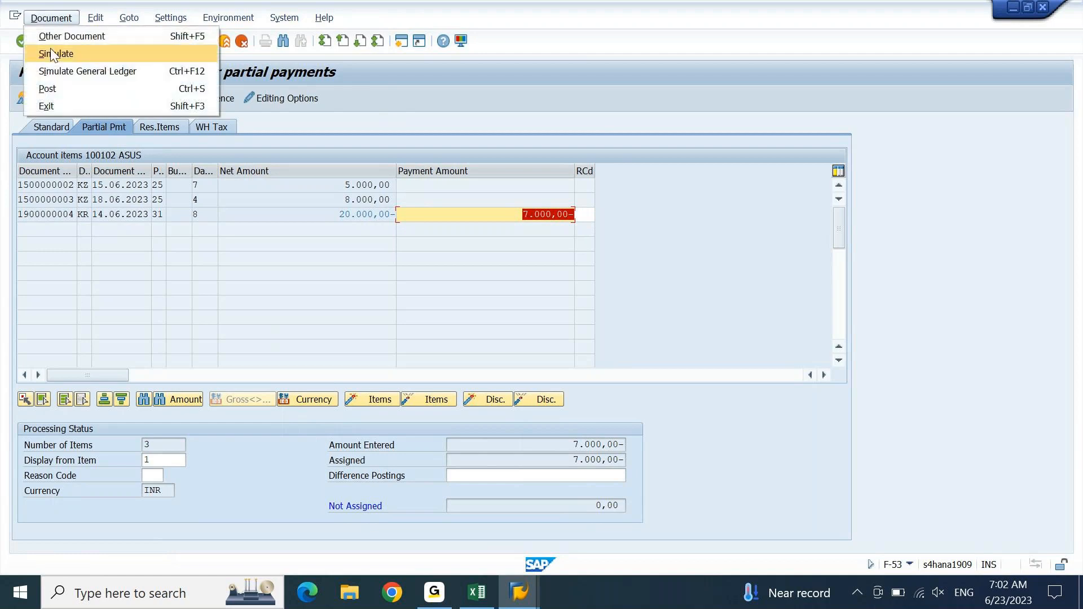
{"action": "left_click", "coordinate": [51, 52]}
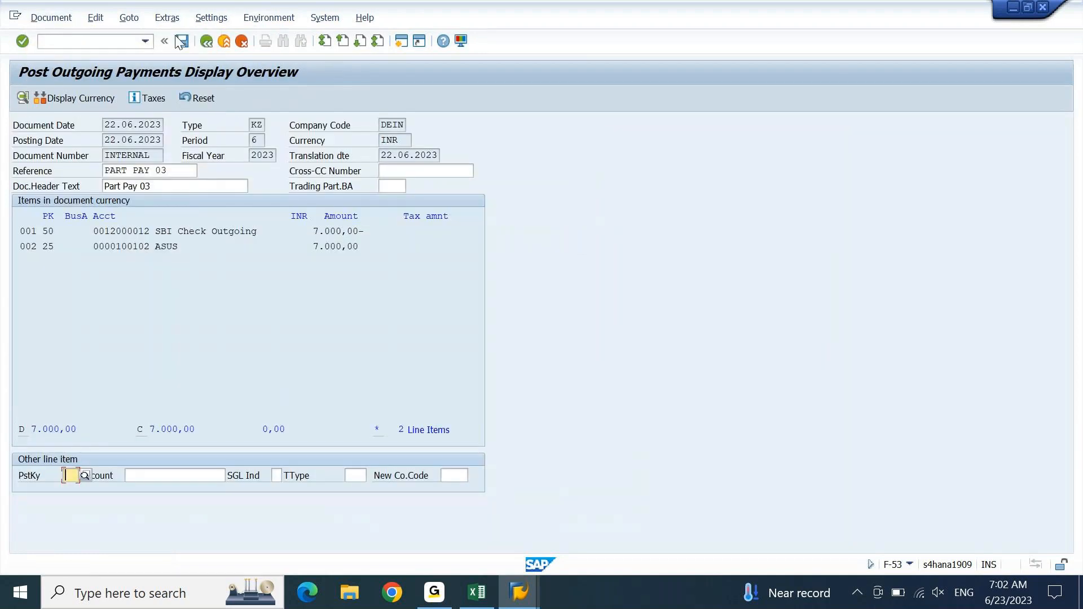
{"action": "left_click", "coordinate": [180, 40]}
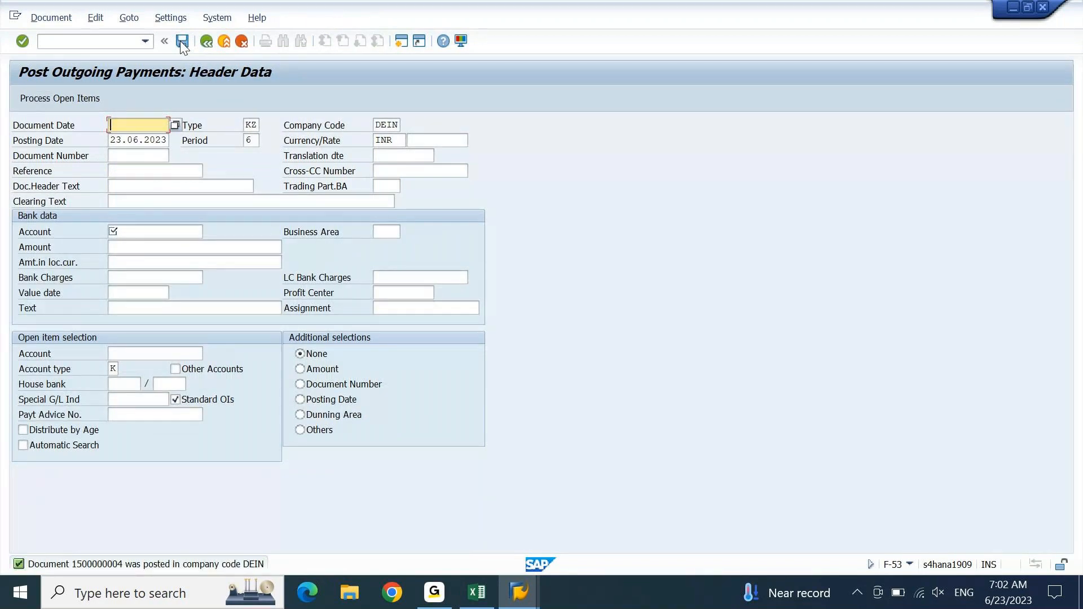
- Switch to the Excel workbook and fill the Part Payment-3 amount cell with green, ending on the invoice amount
{"action": "key", "text": "alt+Tab"}
{"action": "left_click", "coordinate": [292, 297]}
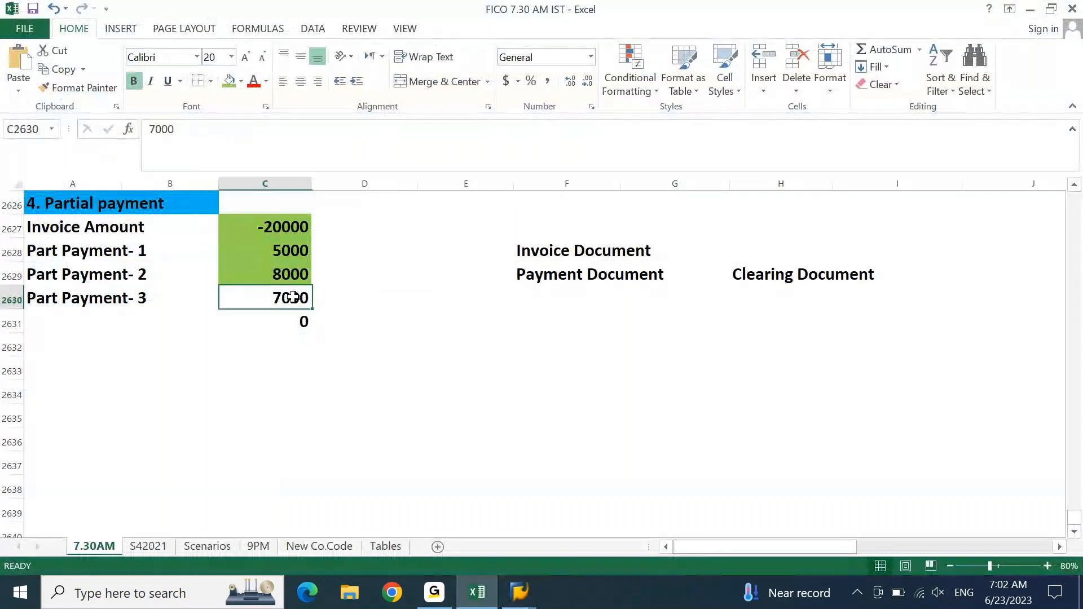
{"action": "left_click", "coordinate": [229, 81]}
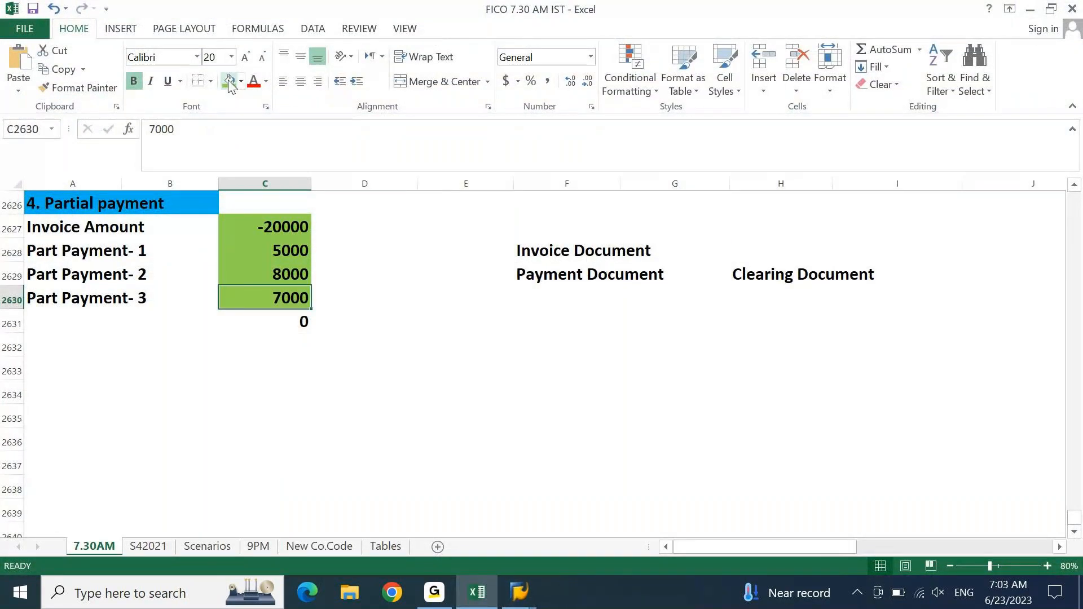
{"action": "key", "text": "Up"}
{"action": "key", "text": "Up"}
{"action": "key", "text": "Up"}
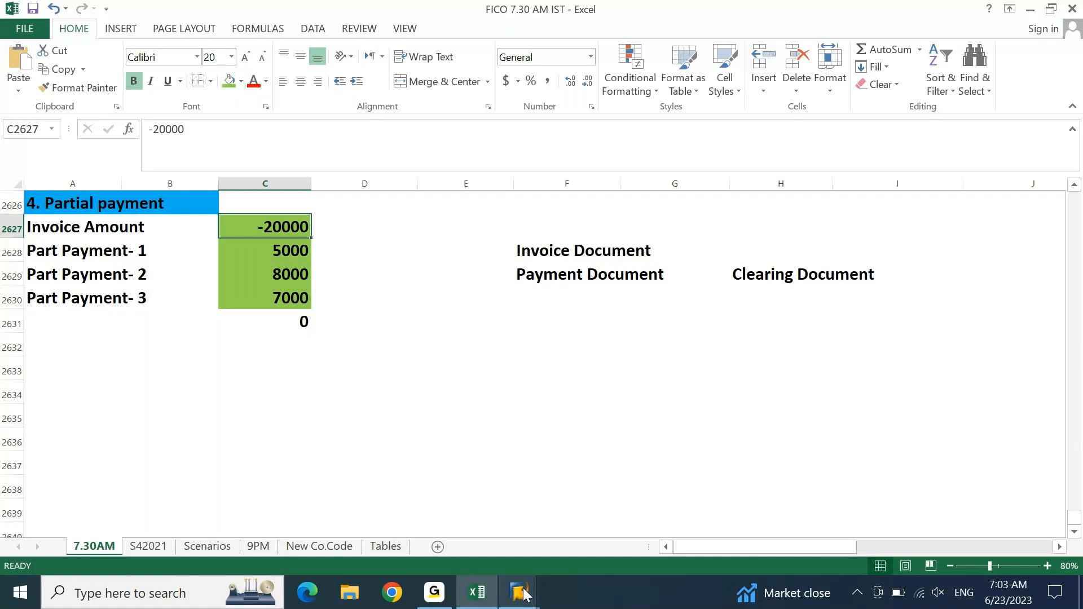
- Switch to the SAP vendor line item session and refresh the ASUS open items list
{"action": "mouse_move", "coordinate": [523, 594]}
{"action": "left_click", "coordinate": [322, 507]}
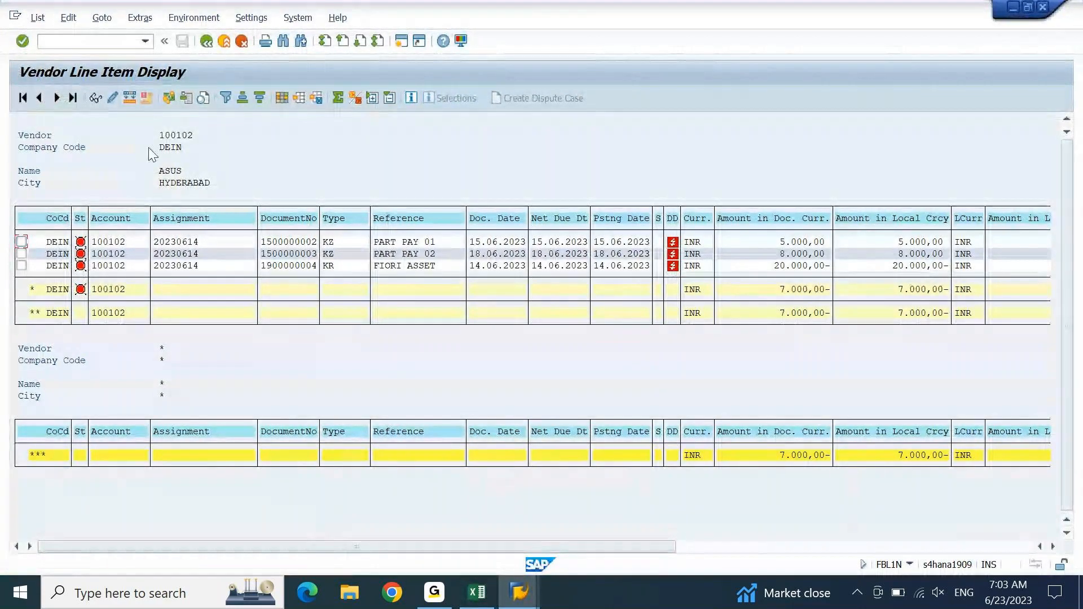
{"action": "left_click", "coordinate": [37, 17]}
{"action": "left_click", "coordinate": [70, 55]}
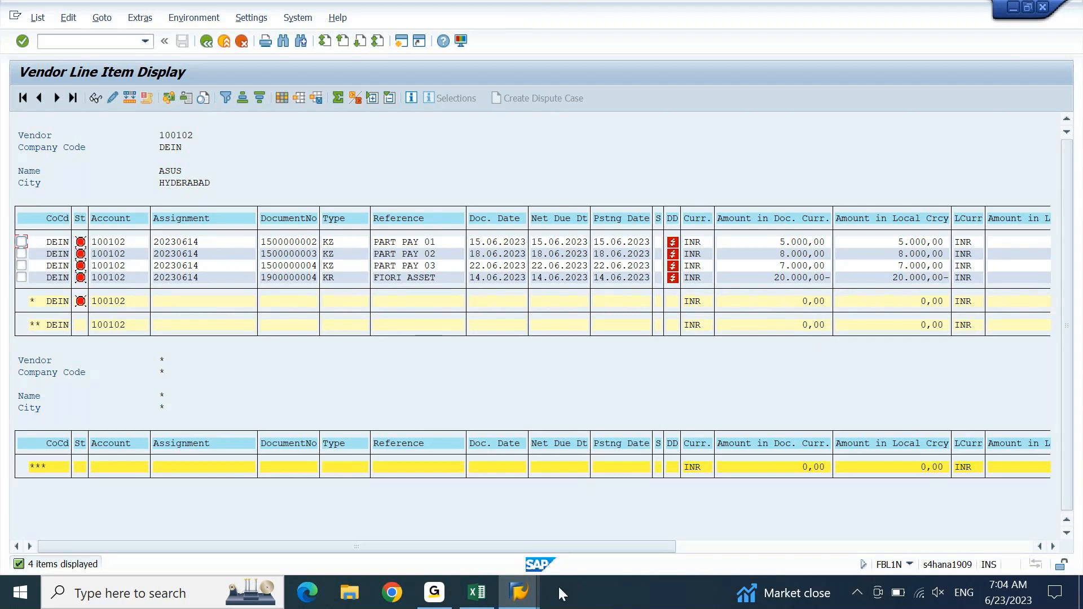
- Check the invoice's BSEG entry and display the BSIK entries for ASUS in the table display sessions
{"action": "mouse_move", "coordinate": [531, 597]}
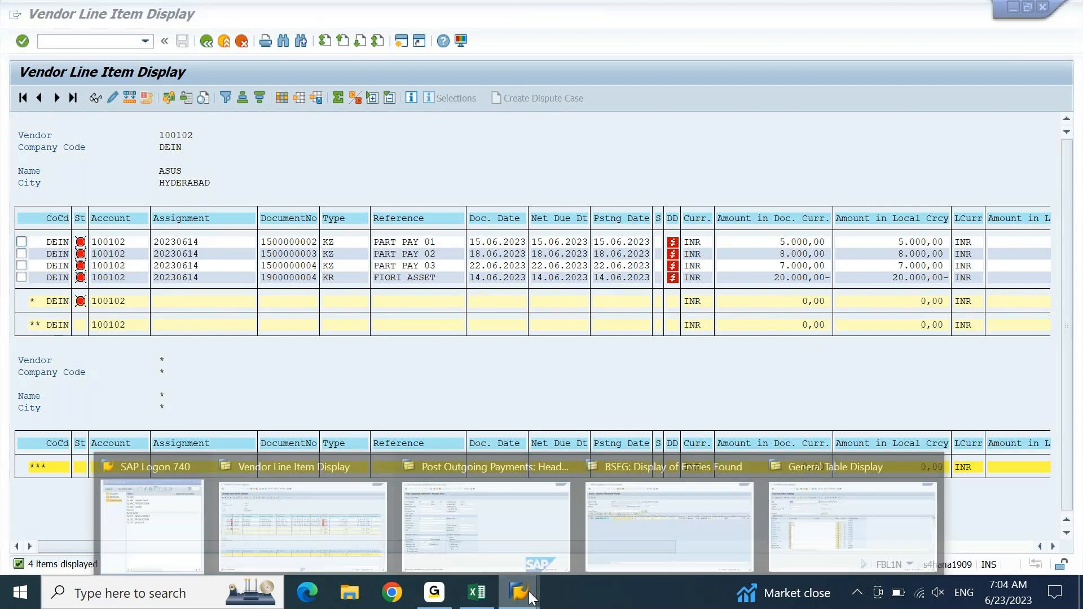
{"action": "left_click", "coordinate": [723, 516]}
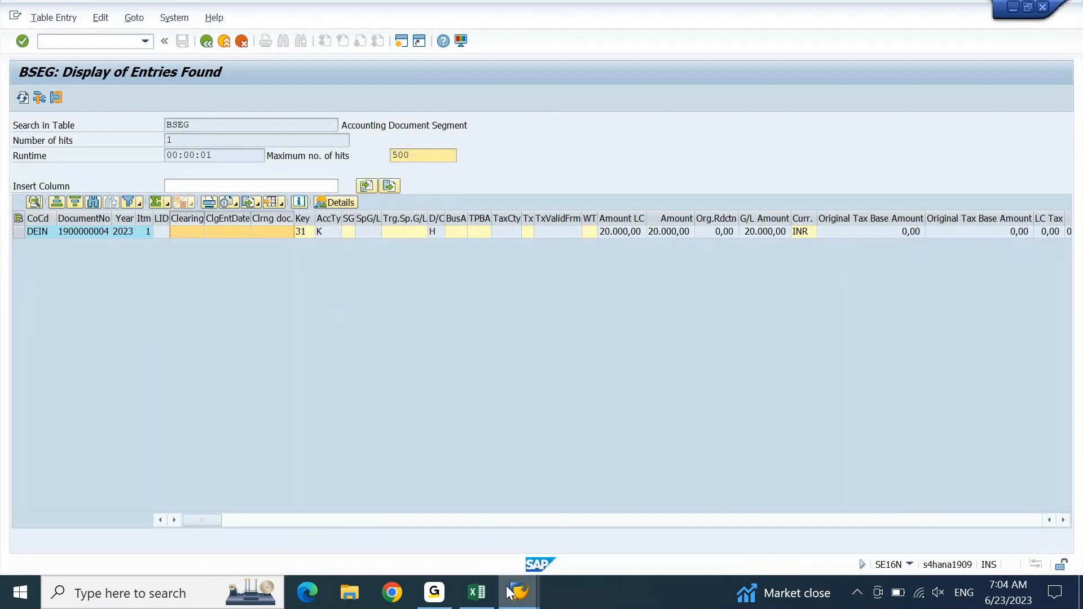
{"action": "mouse_move", "coordinate": [508, 593]}
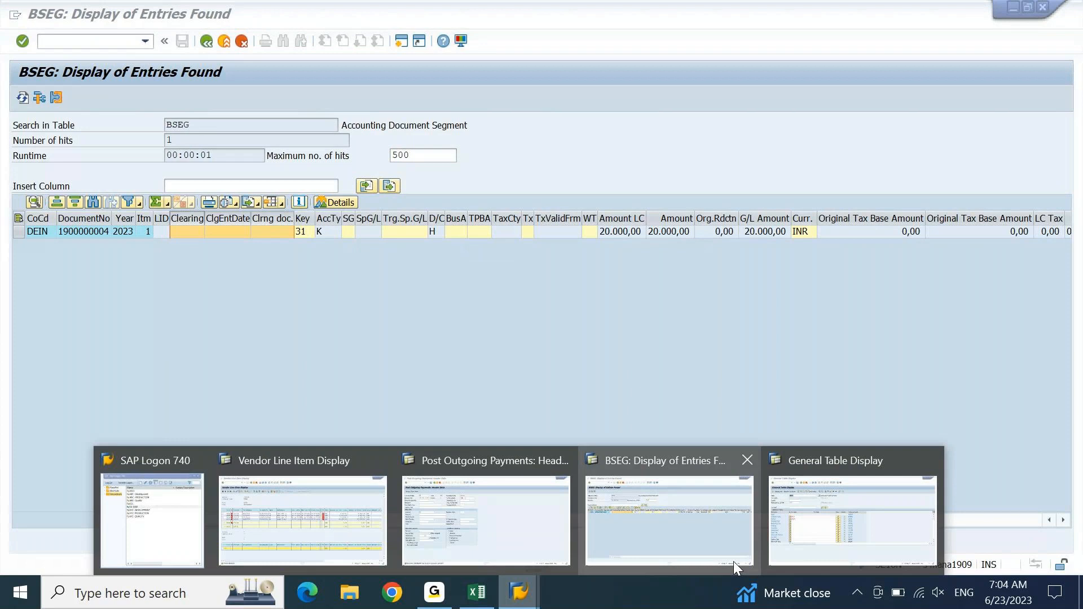
{"action": "left_click", "coordinate": [808, 539]}
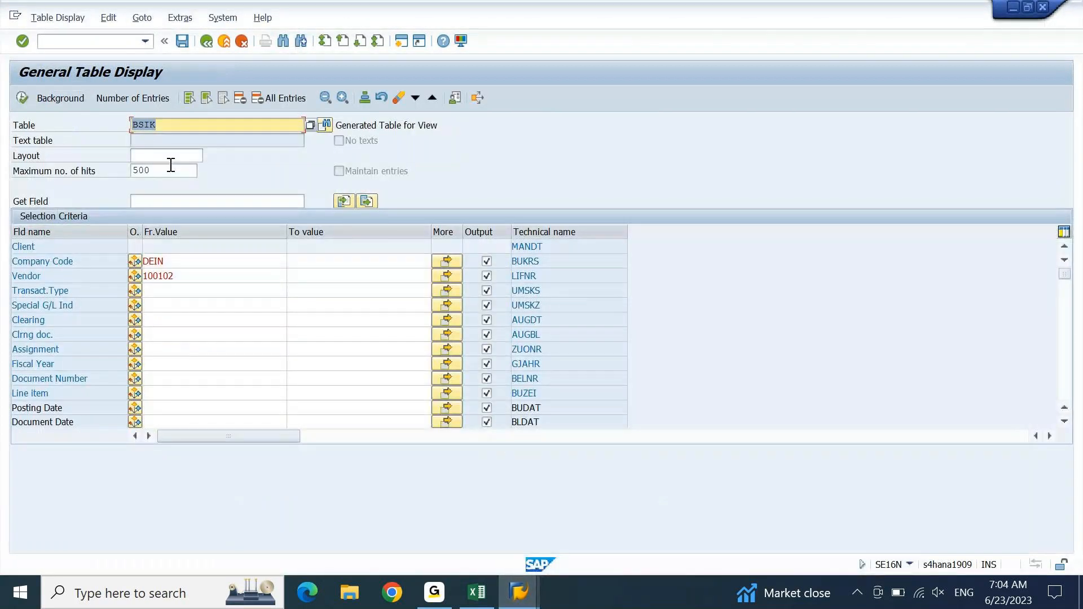
{"action": "left_click", "coordinate": [24, 96]}
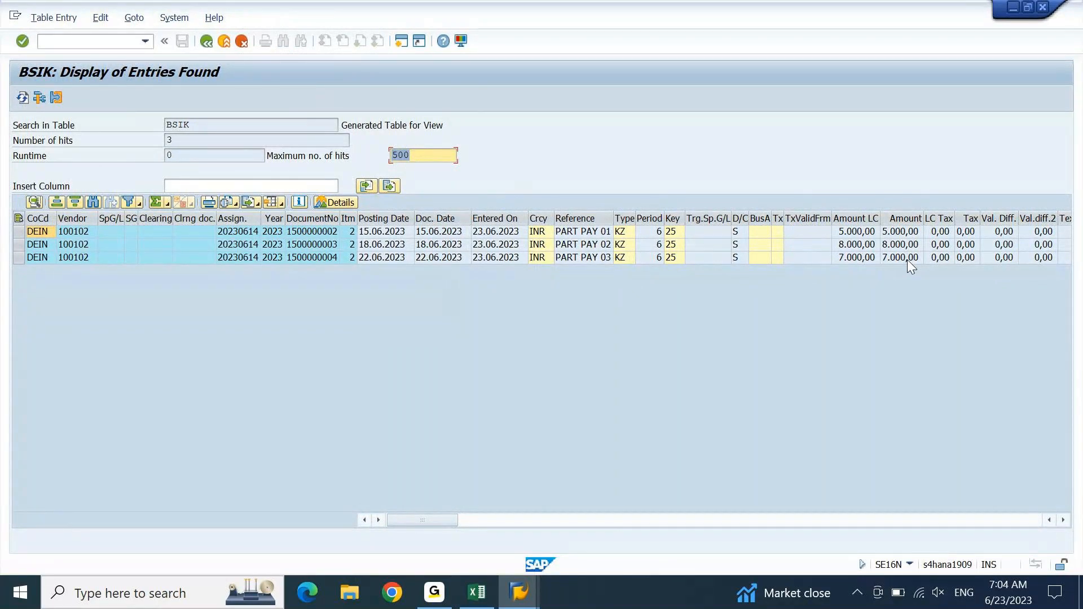
- Switch to the Post Outgoing Payments session and start the Clear Vendor transaction F-44
{"action": "left_click", "coordinate": [539, 601]}
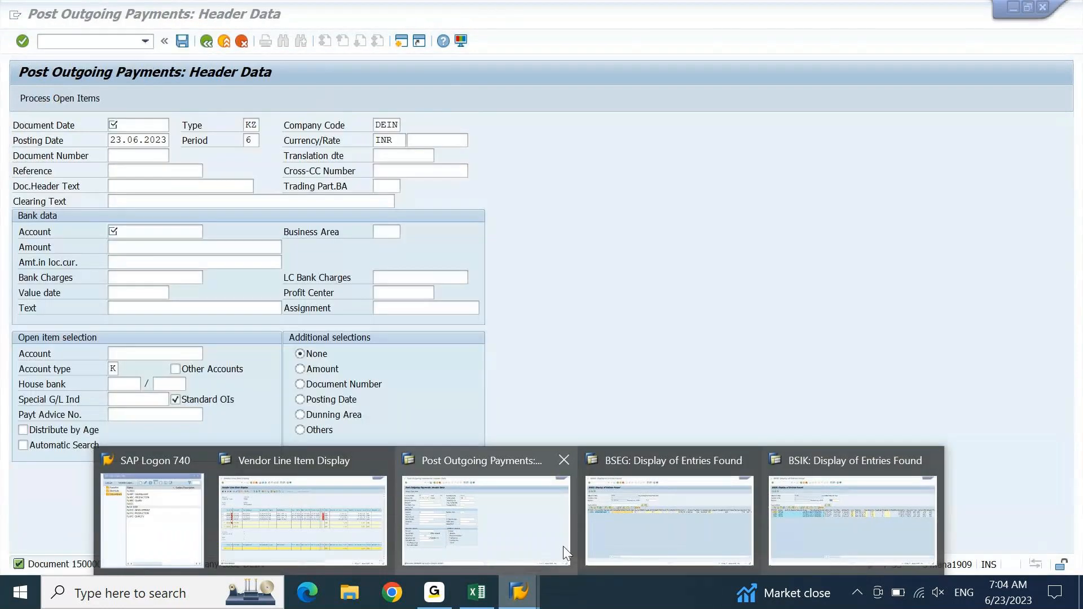
{"action": "left_click", "coordinate": [563, 546]}
{"action": "left_click", "coordinate": [117, 40]}
{"action": "type", "text": "/NF-44"}
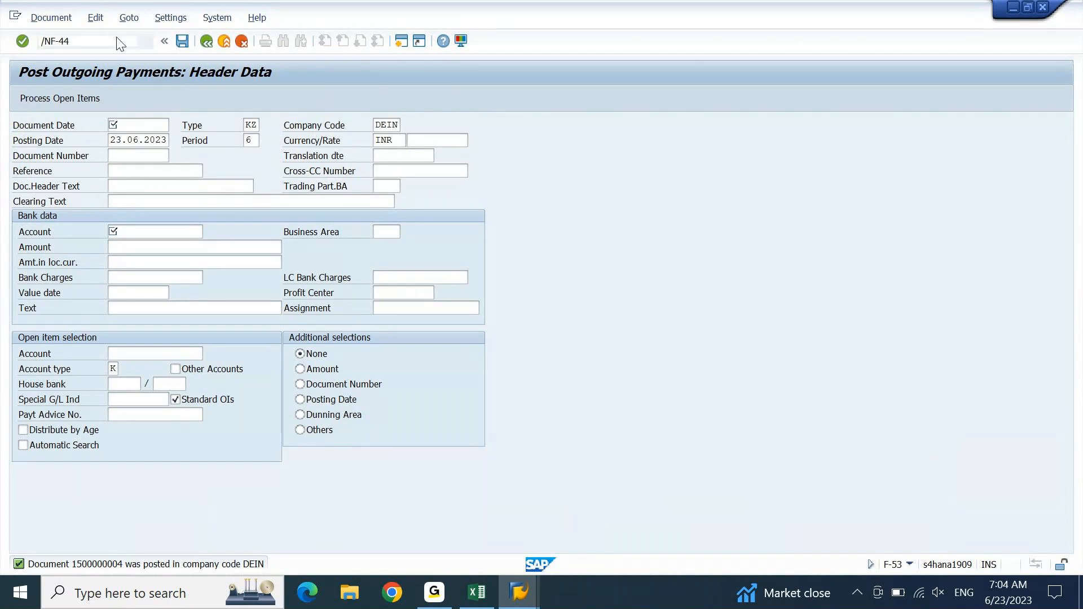
{"action": "key", "text": "Return"}
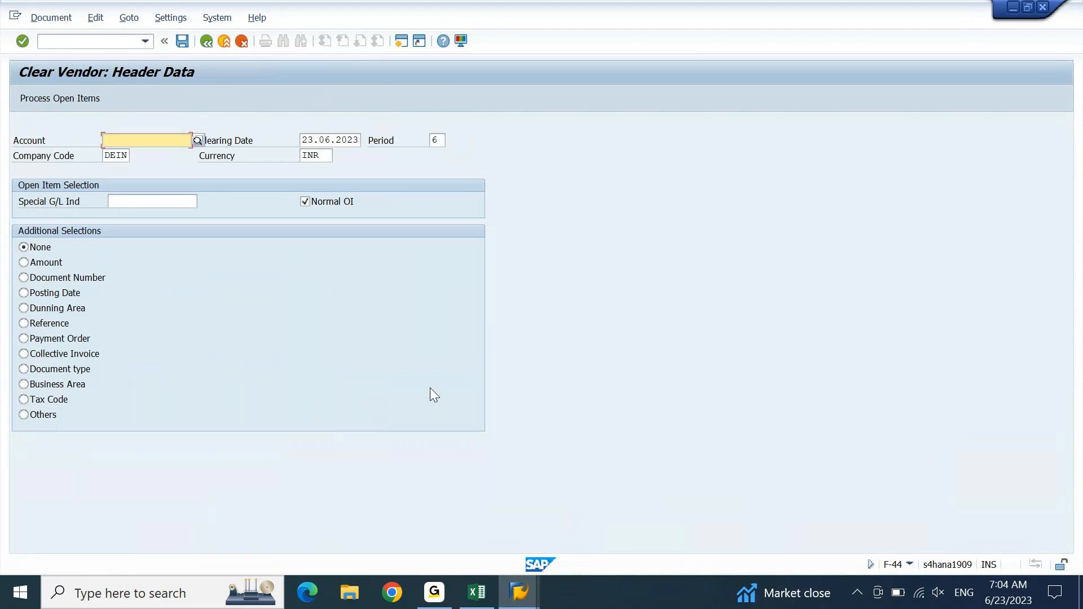
- Enter the ASUS vendor account in the Clear Vendor header and choose Document Number as the additional selection criterion
{"action": "left_click", "coordinate": [520, 593]}
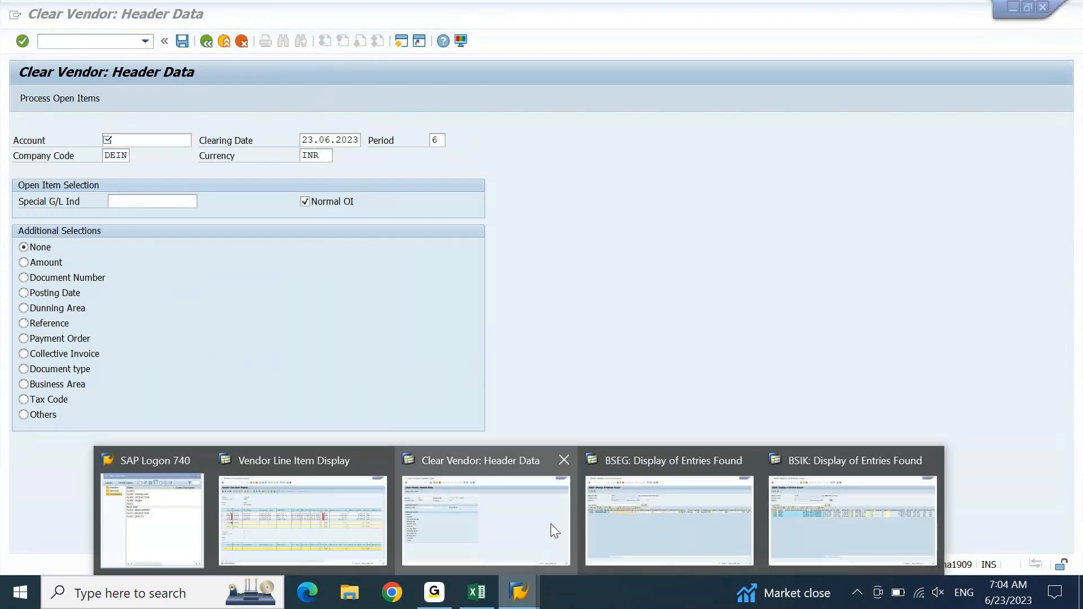
{"action": "mouse_move", "coordinate": [595, 526]}
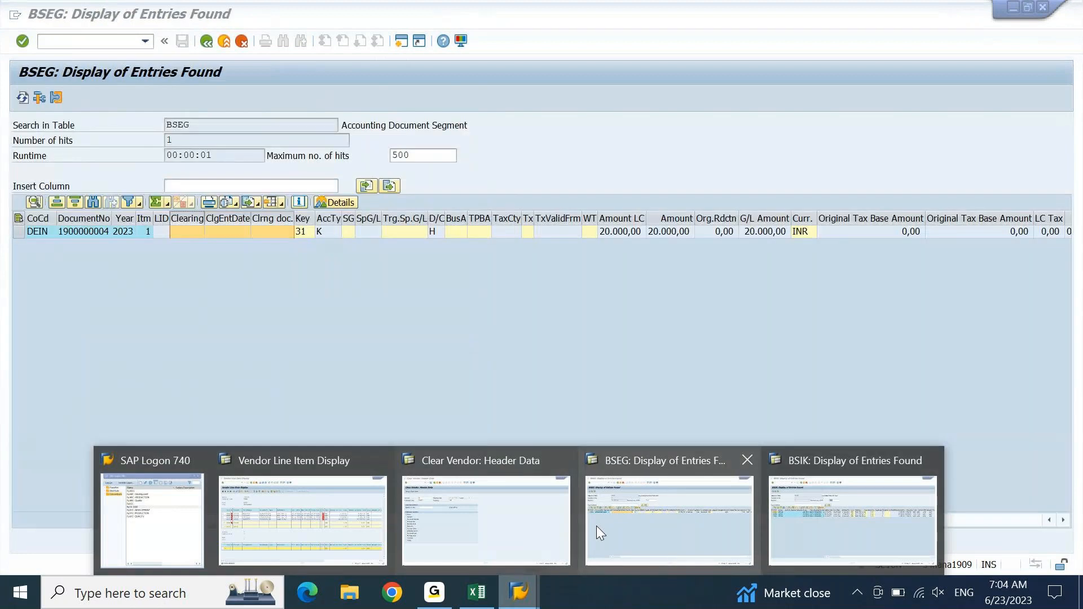
{"action": "mouse_move", "coordinate": [276, 510]}
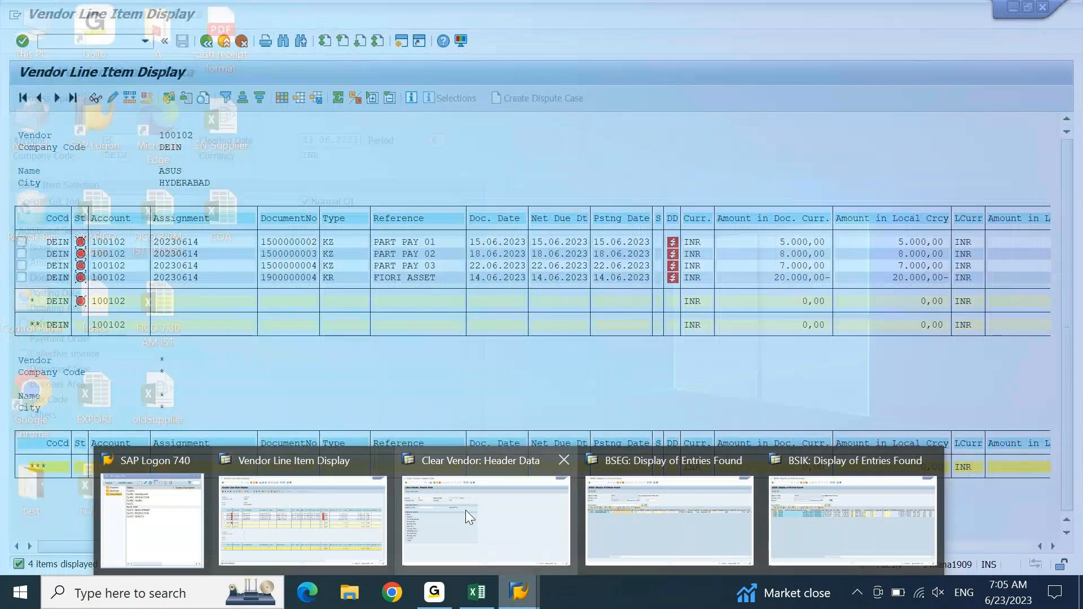
{"action": "left_click", "coordinate": [466, 510]}
{"action": "type", "text": "100102"}
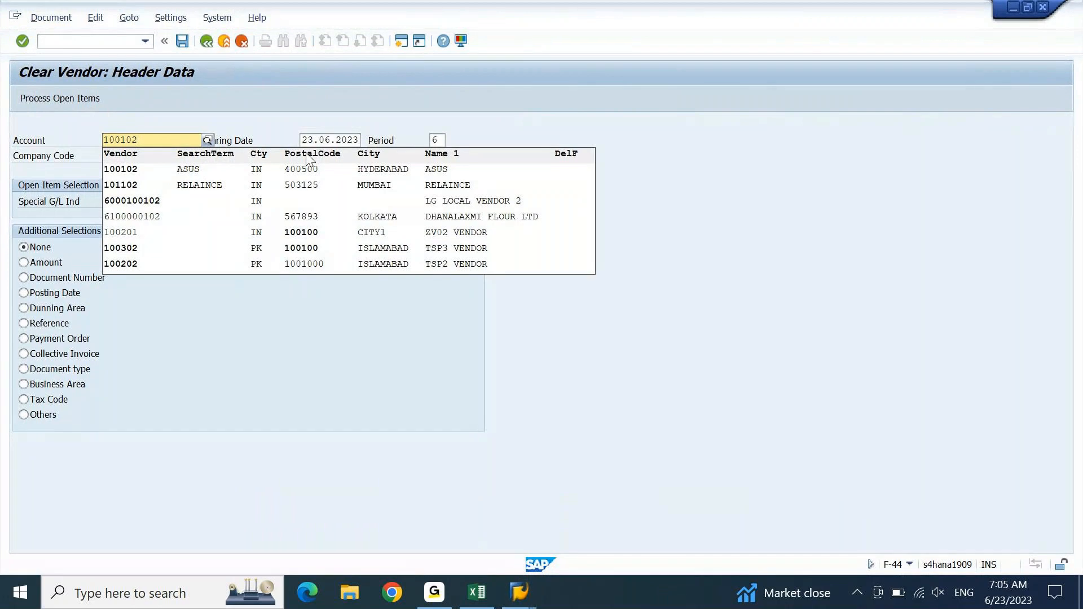
{"action": "left_click", "coordinate": [346, 171]}
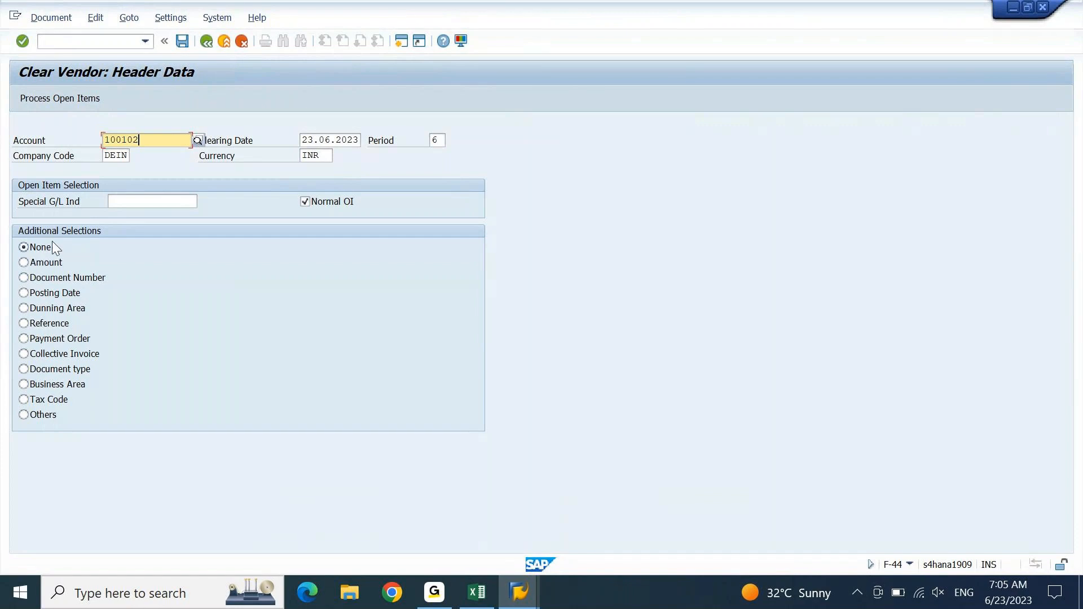
{"action": "left_click", "coordinate": [39, 281]}
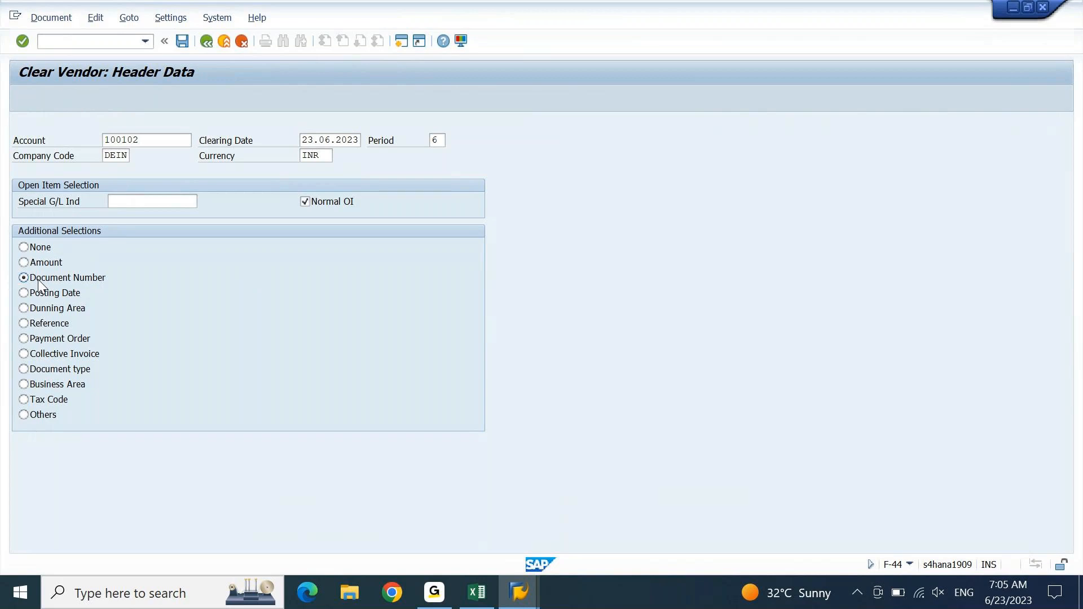
{"action": "key", "text": "Return"}
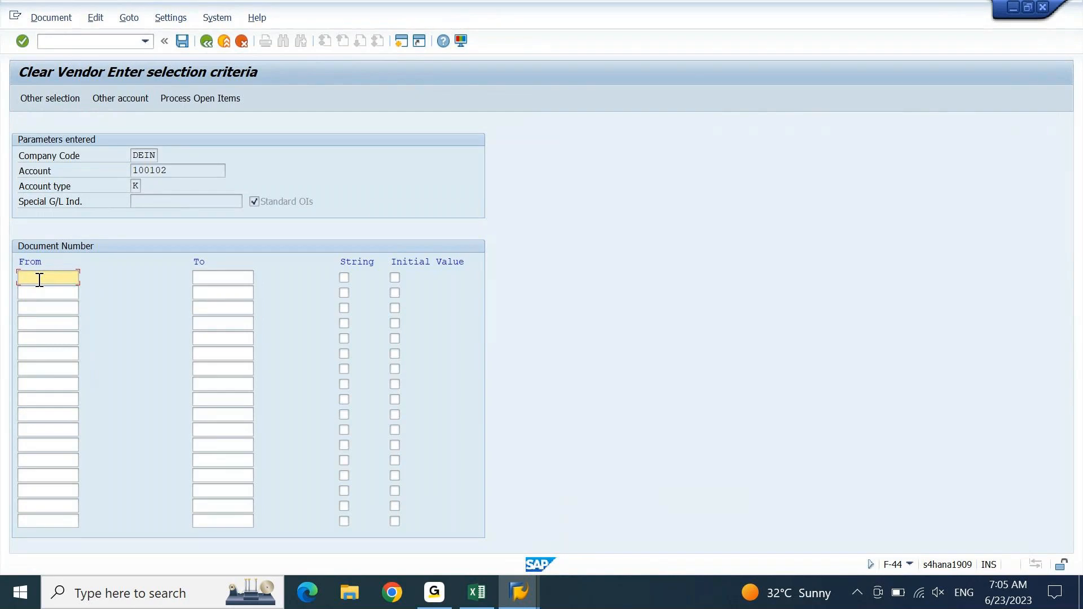
- Switch to the vendor line item session and copy the document numbers of the three part payments and the invoice
{"action": "left_click", "coordinate": [510, 592]}
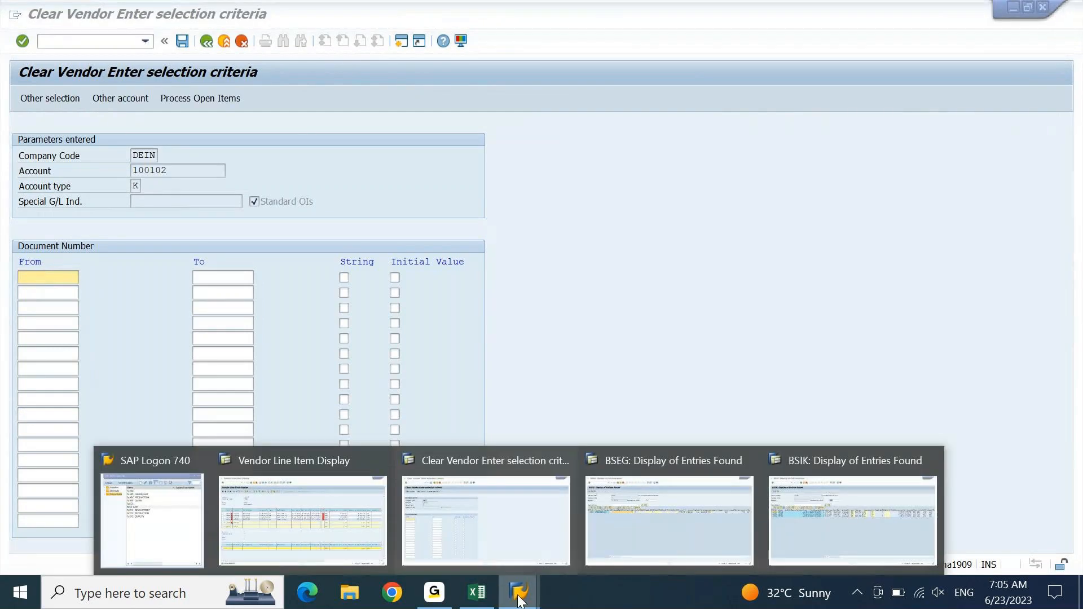
{"action": "left_click", "coordinate": [337, 545]}
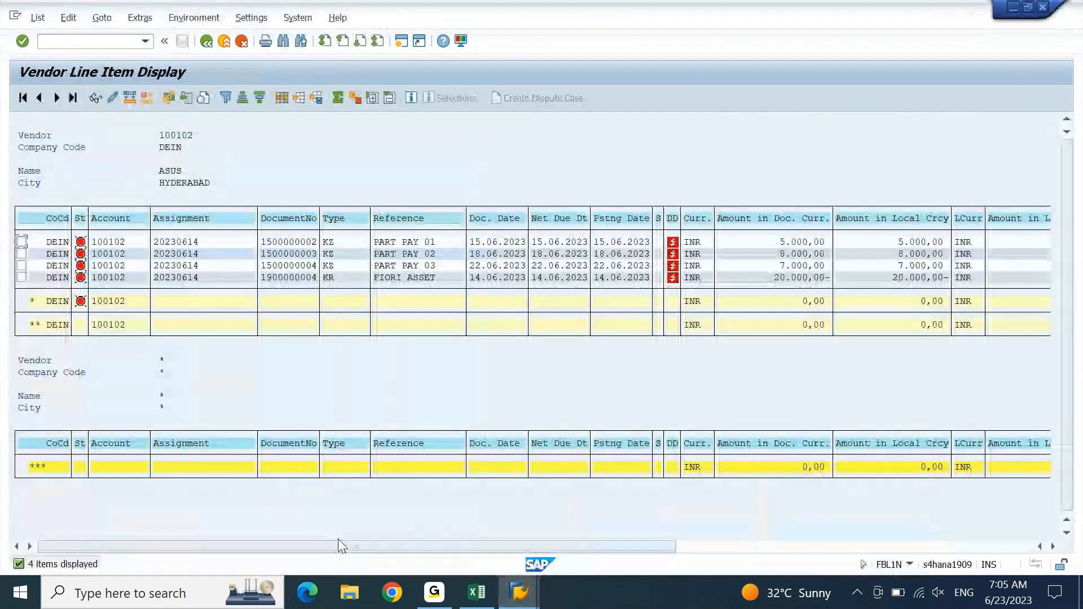
{"action": "key", "text": "ctrl+y"}
{"action": "left_click_drag", "start_coordinate": [259, 240], "coordinate": [317, 284]}
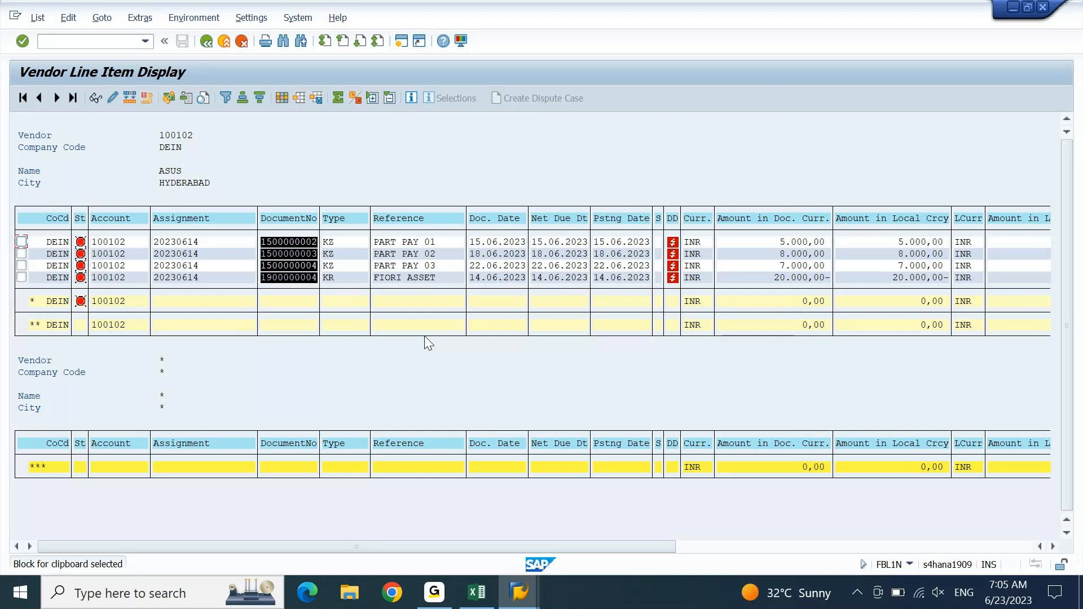
{"action": "key", "text": "ctrl+c"}
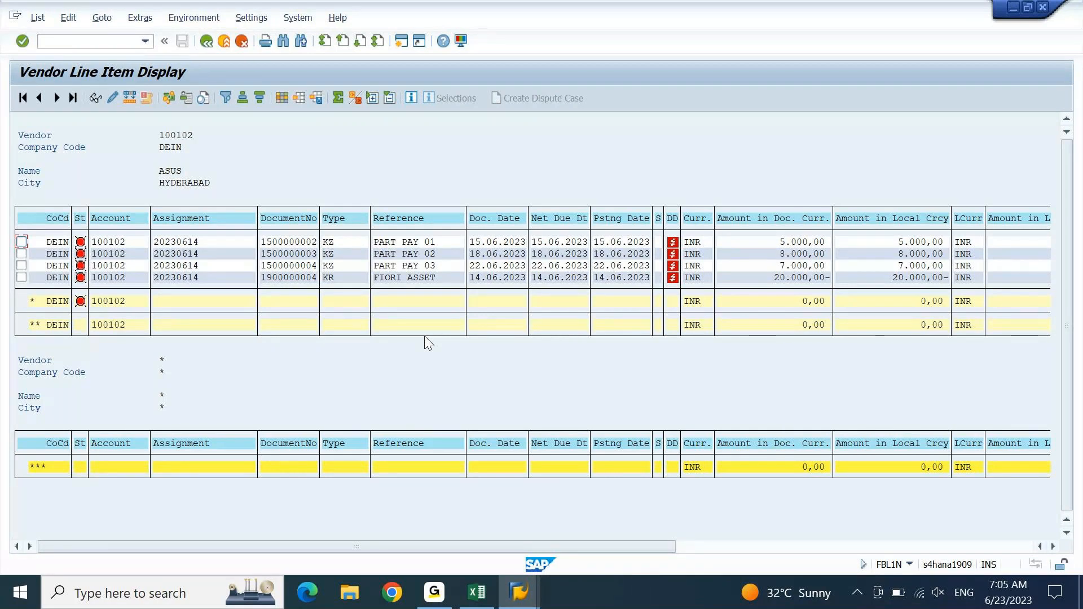
- Paste the copied document numbers into the Clear Vendor selection criteria and process the open items
{"action": "mouse_move", "coordinate": [519, 592]}
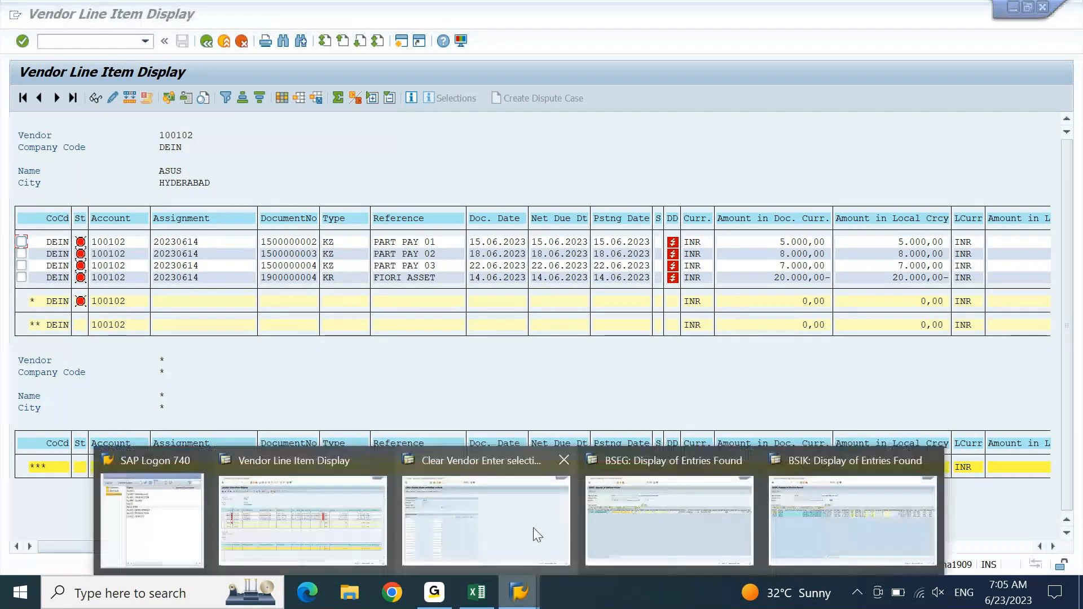
{"action": "left_click", "coordinate": [533, 527]}
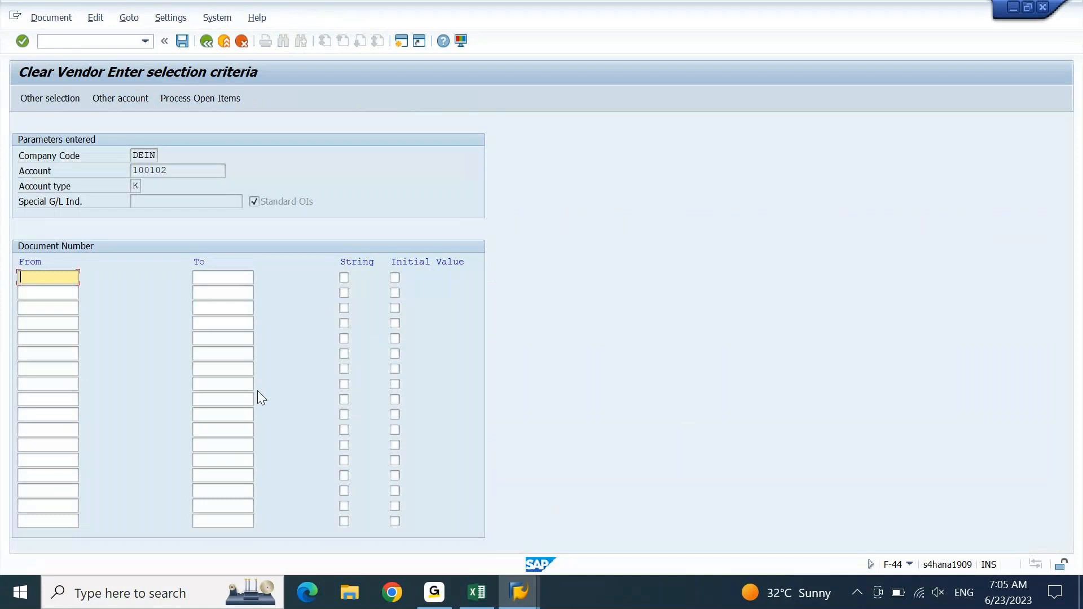
{"action": "key", "text": "ctrl+v"}
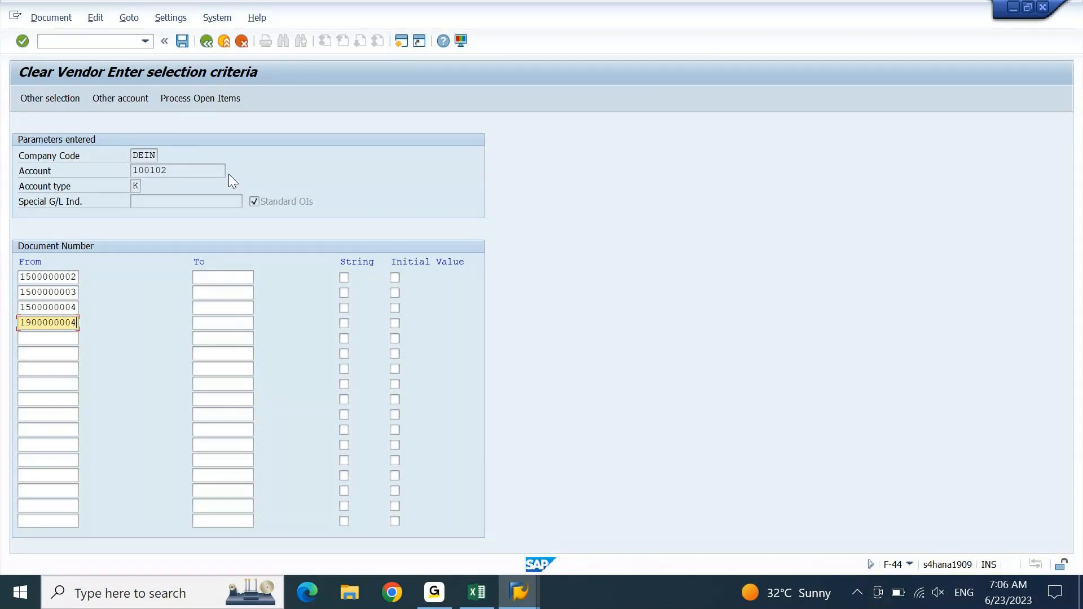
{"action": "left_click", "coordinate": [208, 103]}
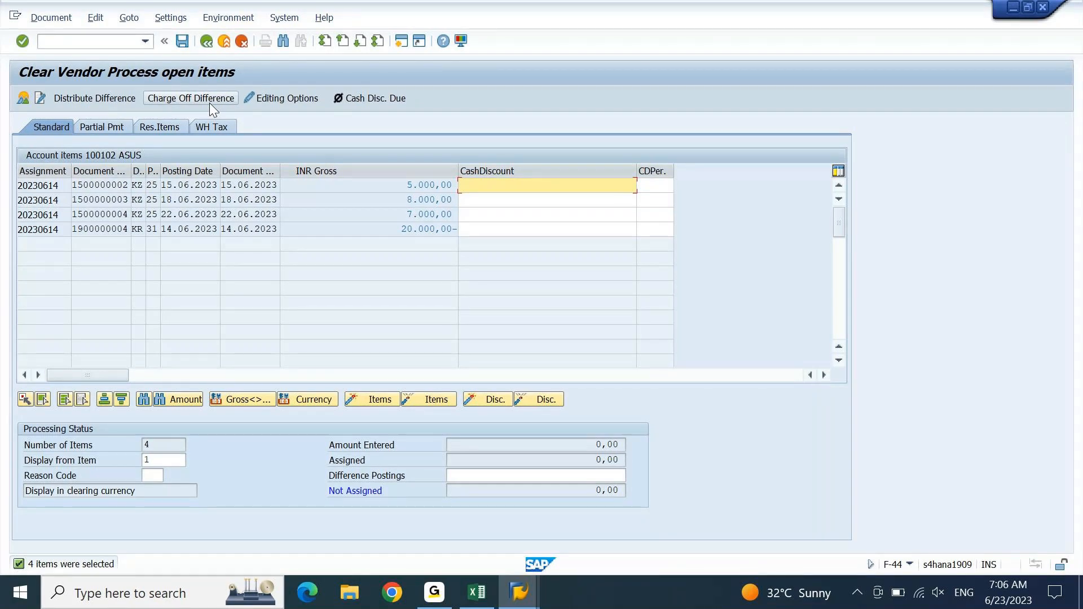
- Select the invoice's gross amount among the ASUS open items and simulate the clearing document
{"action": "double_click", "coordinate": [404, 228]}
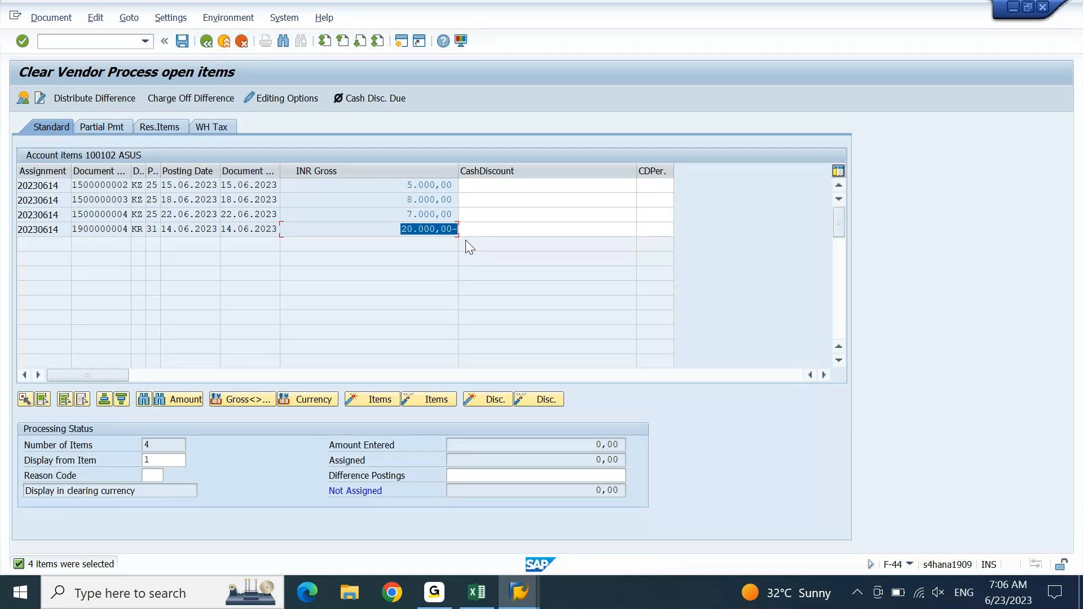
{"action": "left_click", "coordinate": [62, 19]}
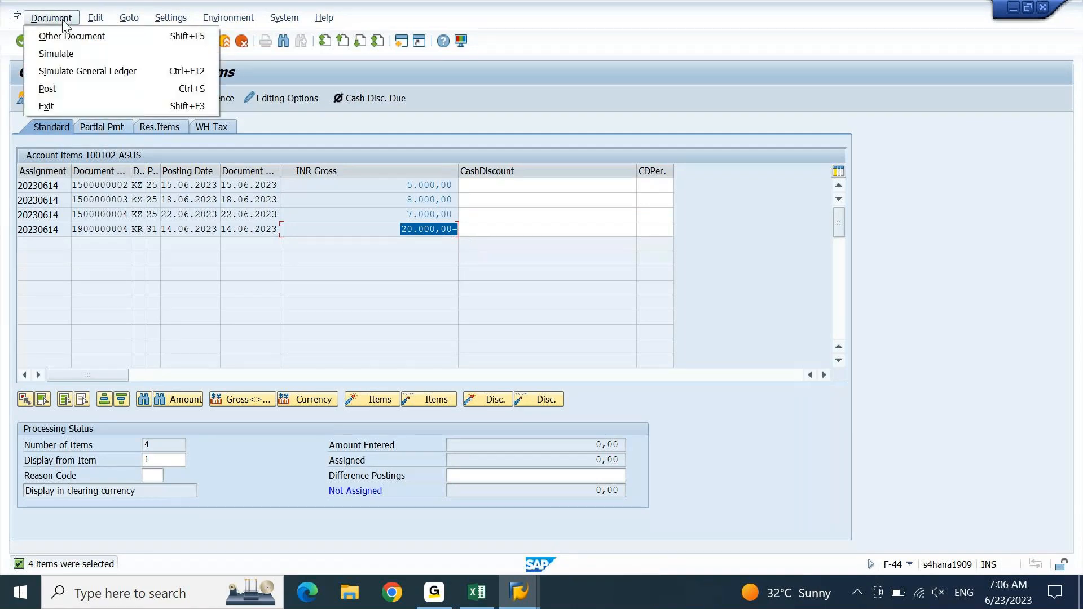
{"action": "left_click", "coordinate": [63, 53]}
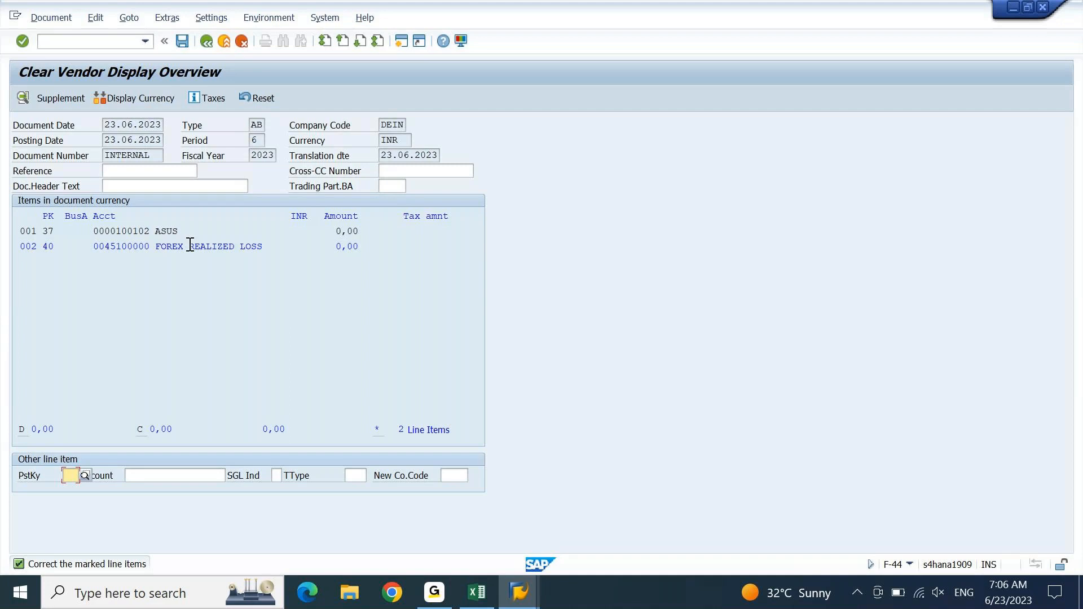
- Give the FOREX REALIZED LOSS line item the text "." and cost center DEIN011001, and return to the document overview
{"action": "double_click", "coordinate": [191, 246]}
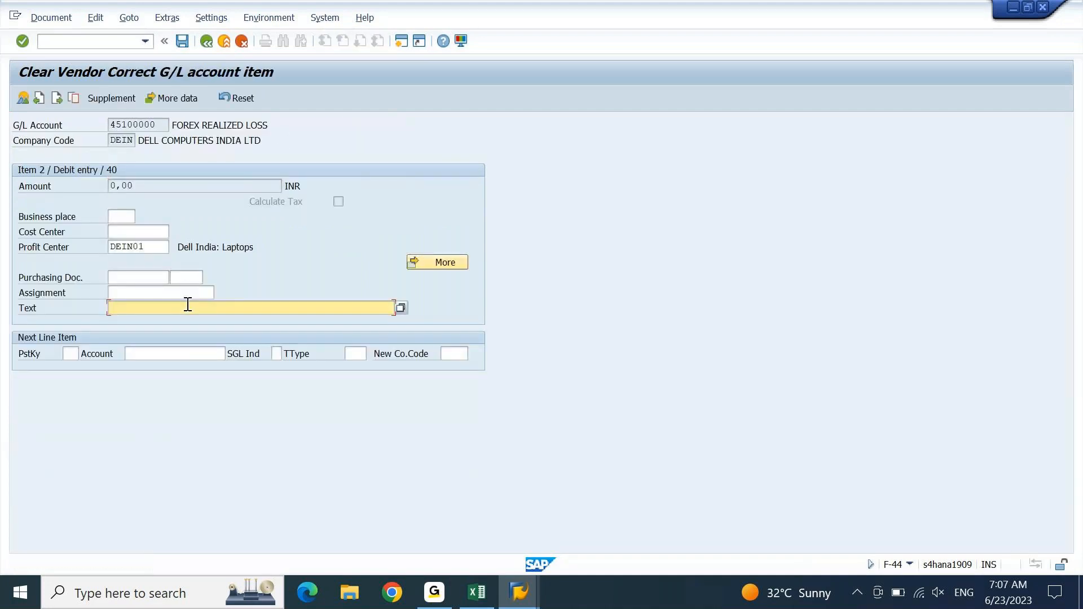
{"action": "type", "text": "."}
{"action": "key", "text": "Return"}
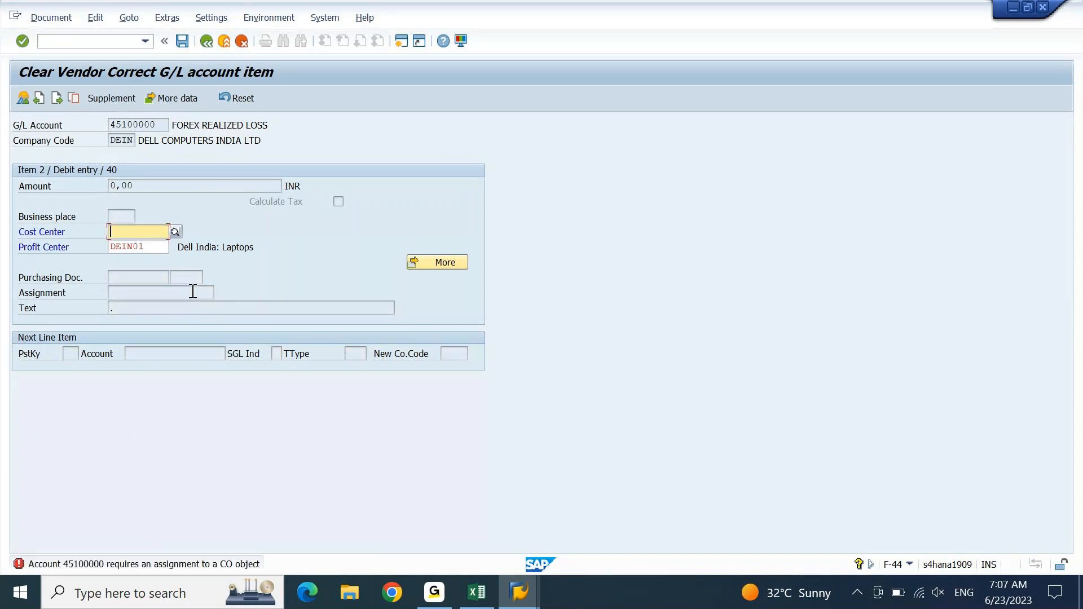
{"action": "type", "text": "'"}
{"action": "key", "text": "Return"}
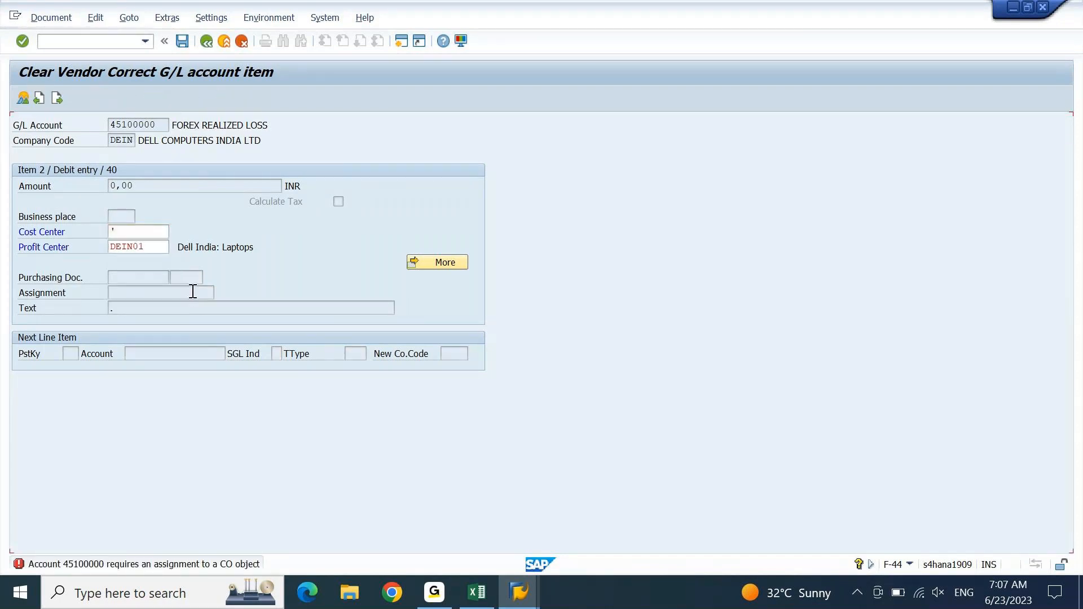
{"action": "key", "text": "BackSpace"}
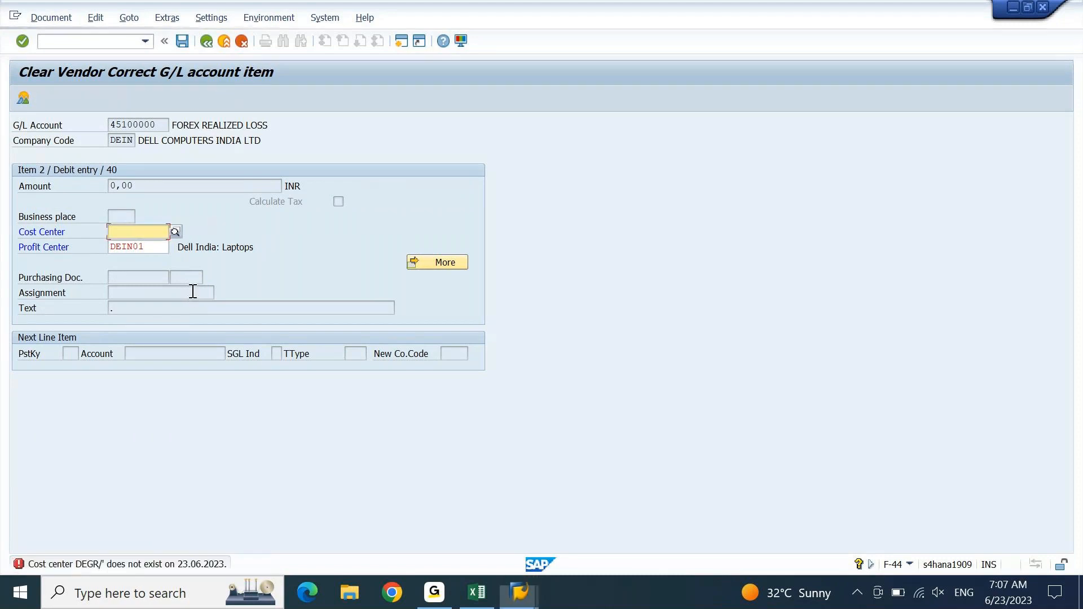
{"action": "key", "text": "Down"}
{"action": "key", "text": "Return"}
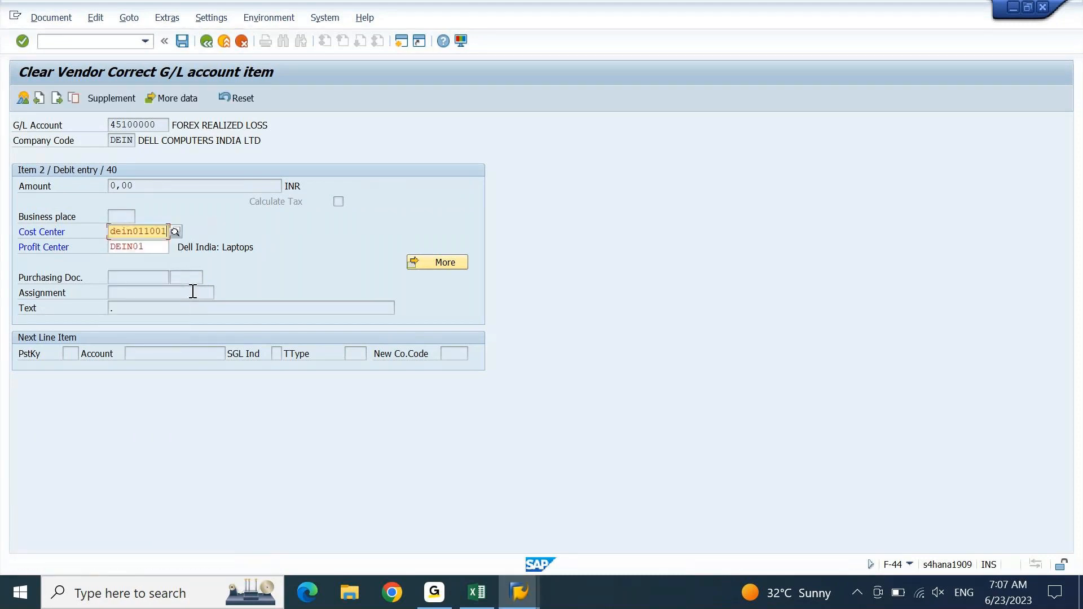
{"action": "key", "text": "Return"}
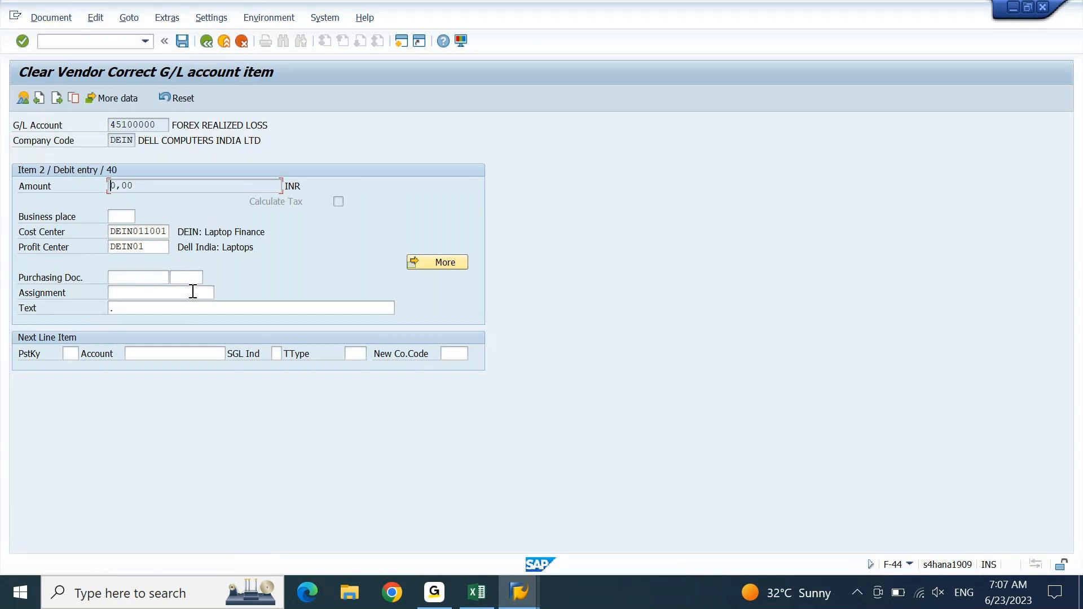
{"action": "left_click", "coordinate": [207, 41]}
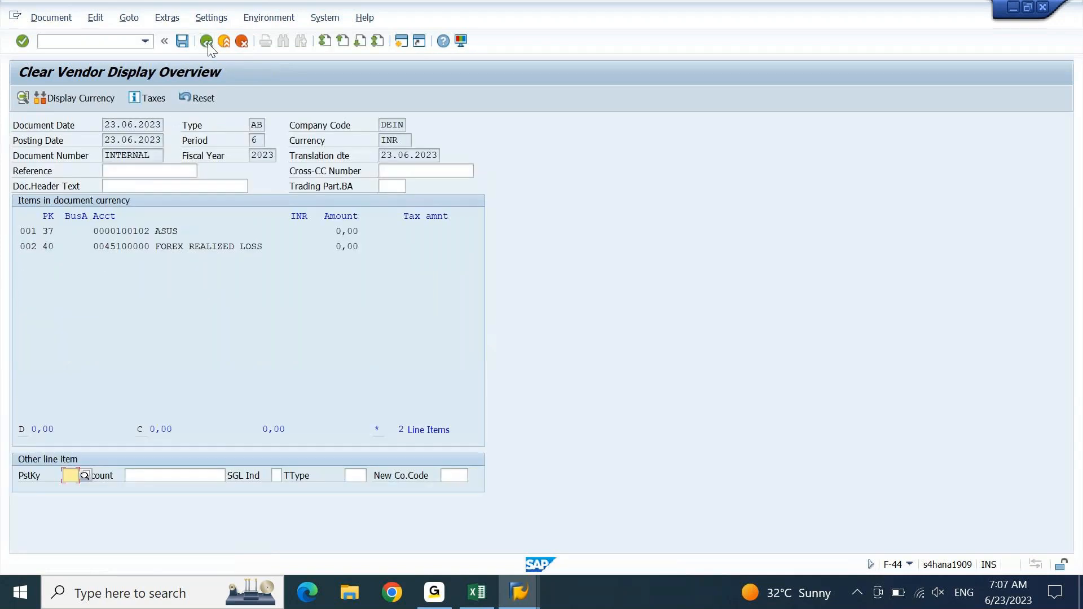
- Post the ASUS vendor clearing document
{"action": "left_click", "coordinate": [43, 15]}
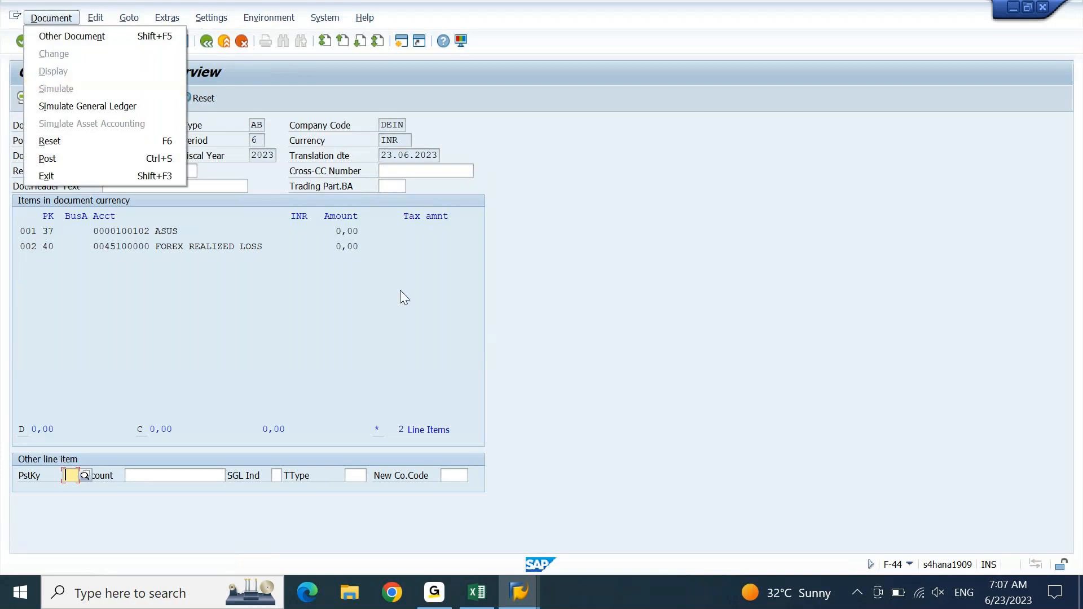
{"action": "left_click", "coordinate": [382, 327]}
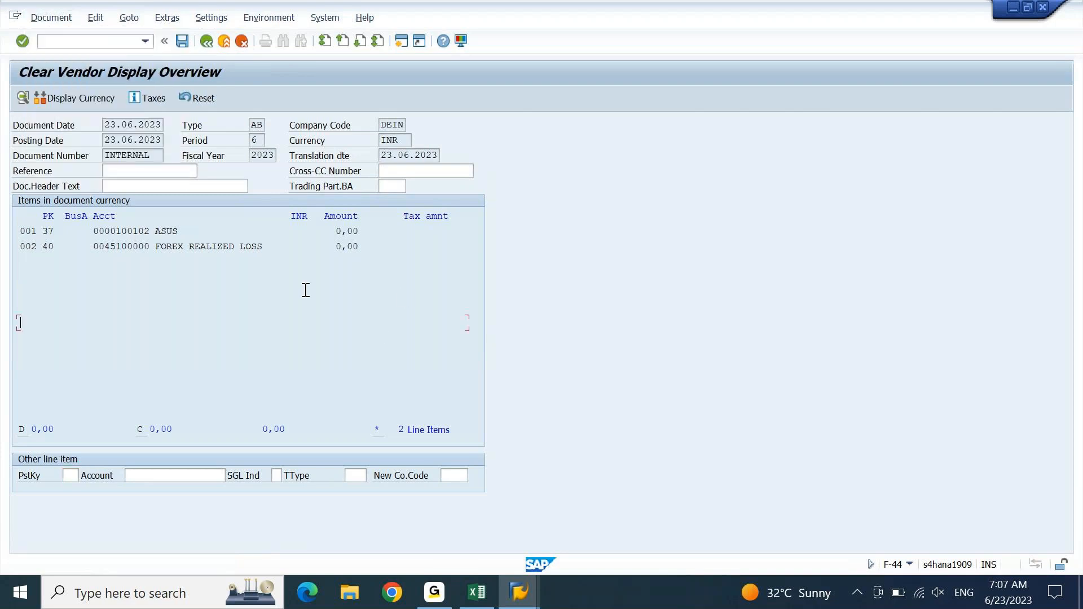
{"action": "left_click", "coordinate": [181, 41]}
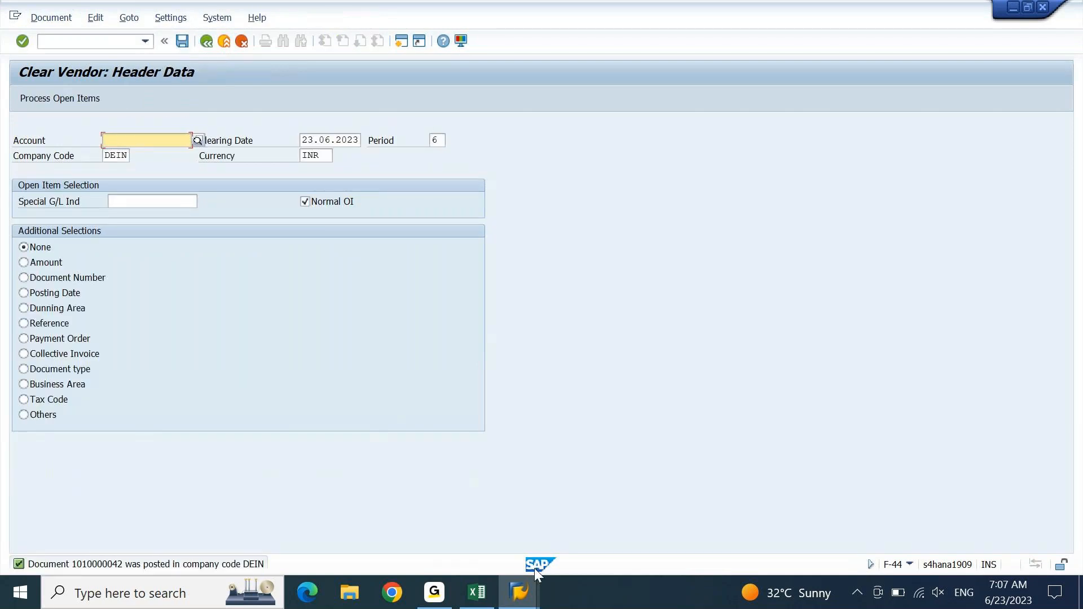
- Switch to the vendor line item session and copy the FIORI ASSET invoice's document number
{"action": "left_click", "coordinate": [530, 606]}
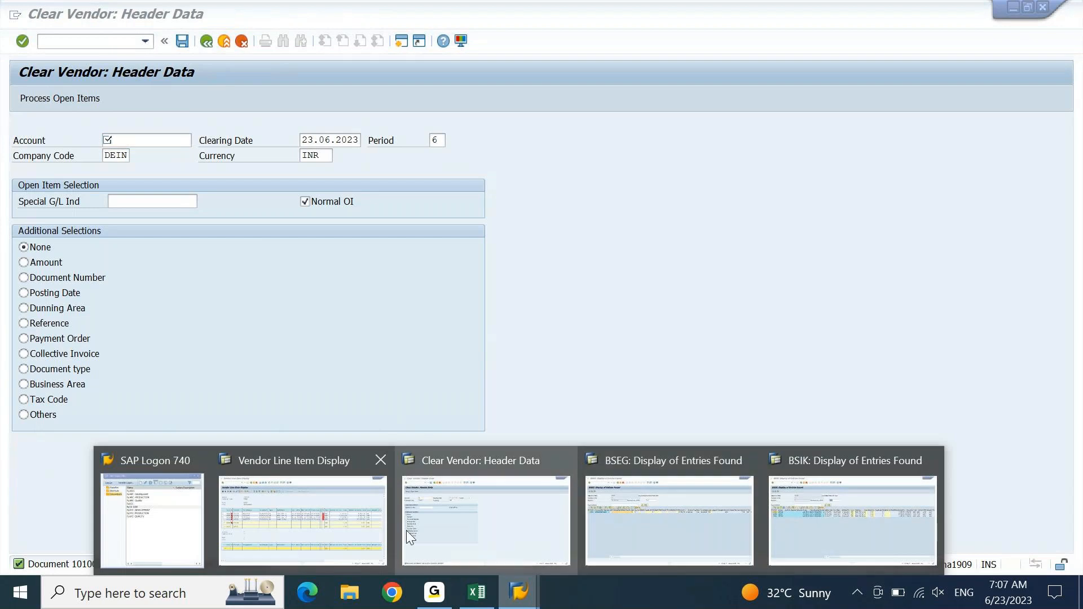
{"action": "left_click", "coordinate": [350, 527]}
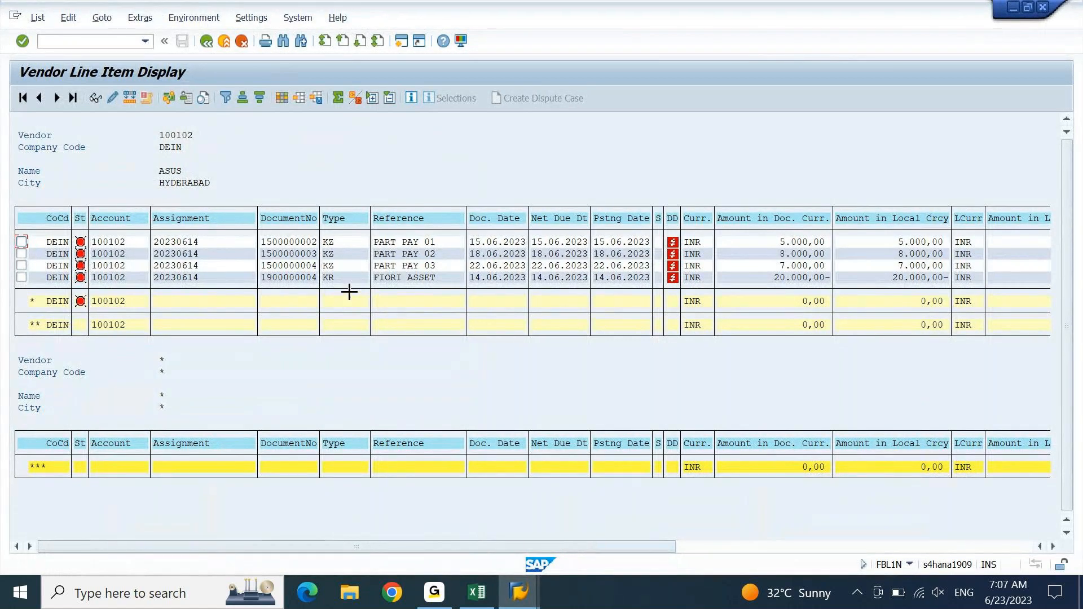
{"action": "left_click_drag", "start_coordinate": [293, 280], "coordinate": [319, 278]}
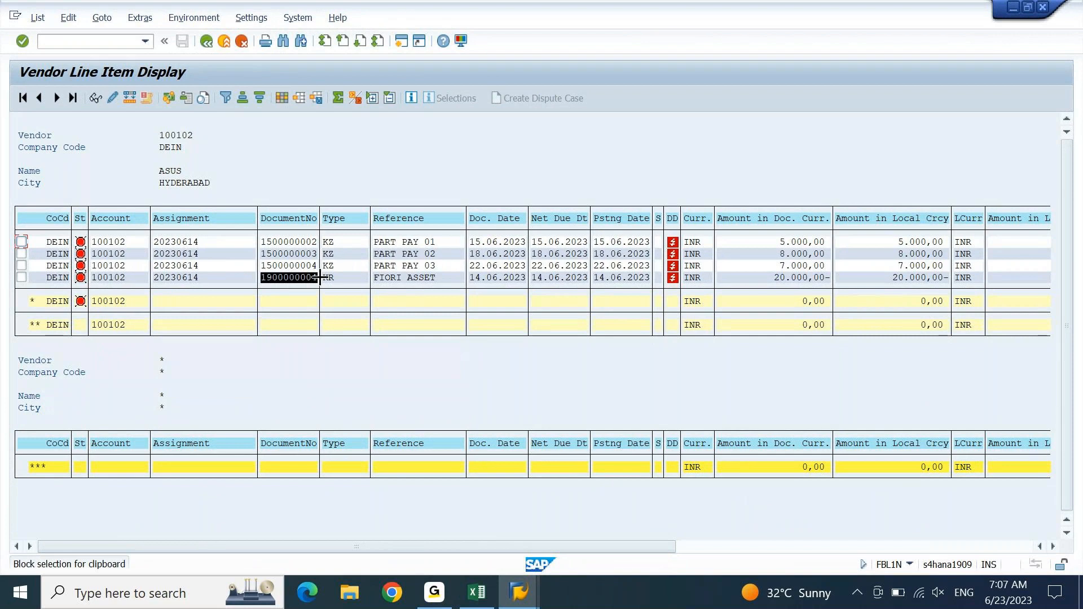
{"action": "key", "text": "ctrl+c"}
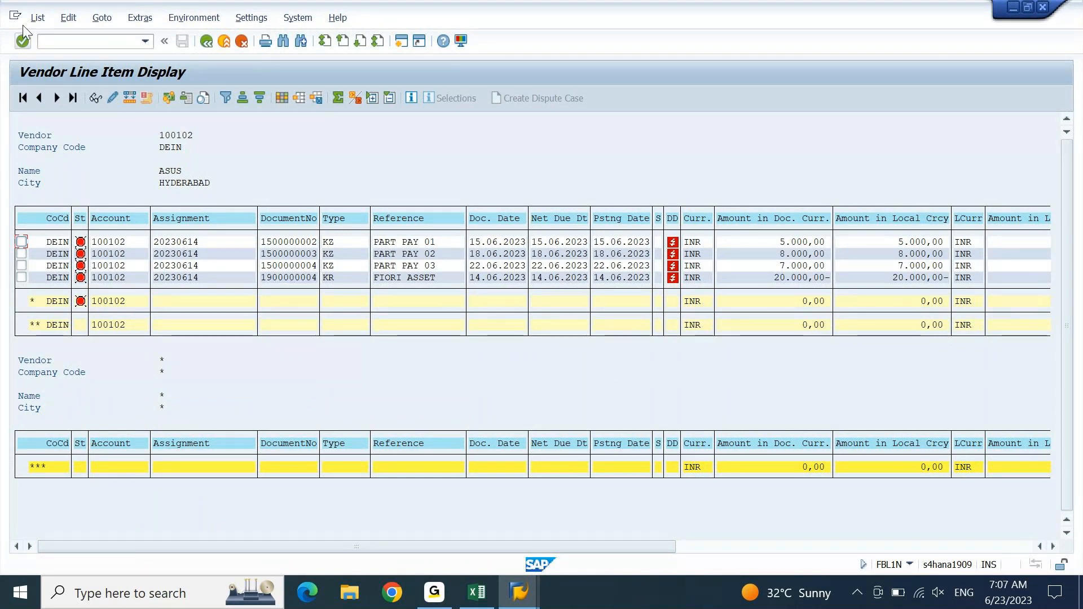
- Refresh the ASUS open items list and return to the FBL1N selection screen
{"action": "left_click", "coordinate": [38, 17]}
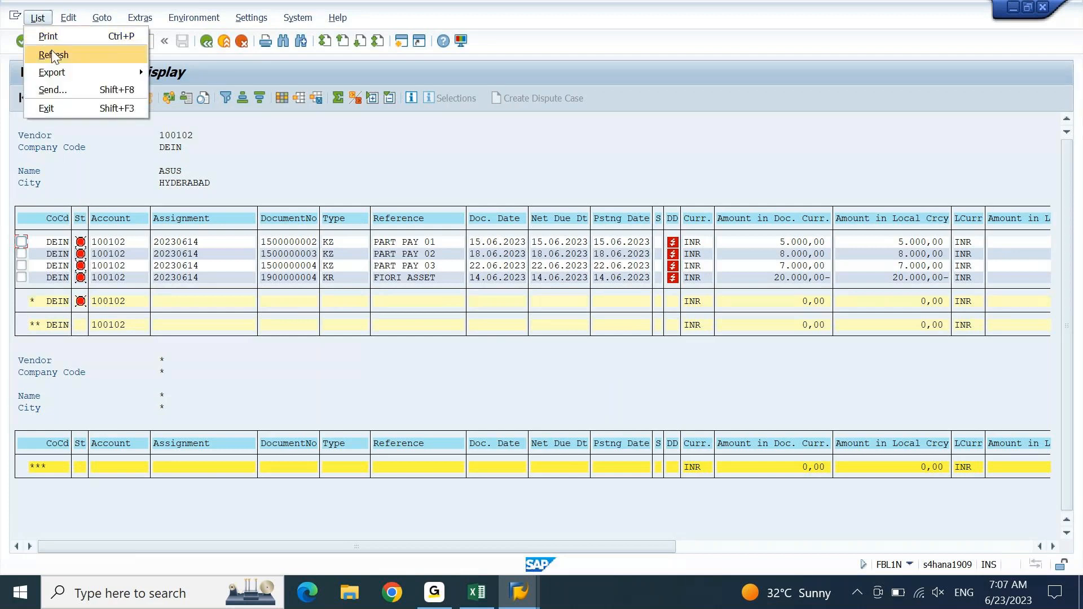
{"action": "left_click", "coordinate": [52, 51]}
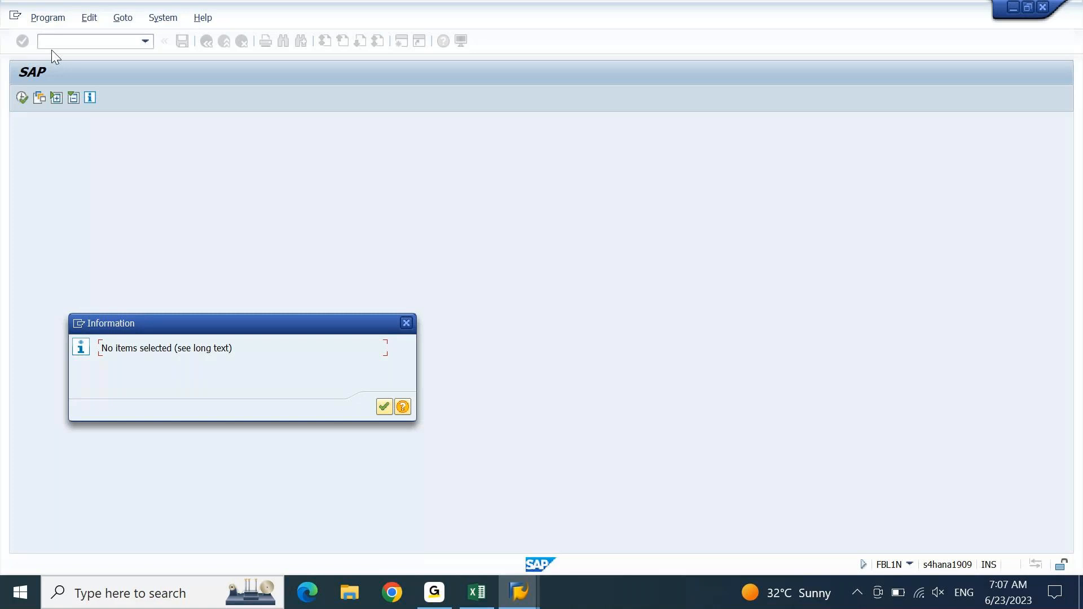
{"action": "key", "text": "Return"}
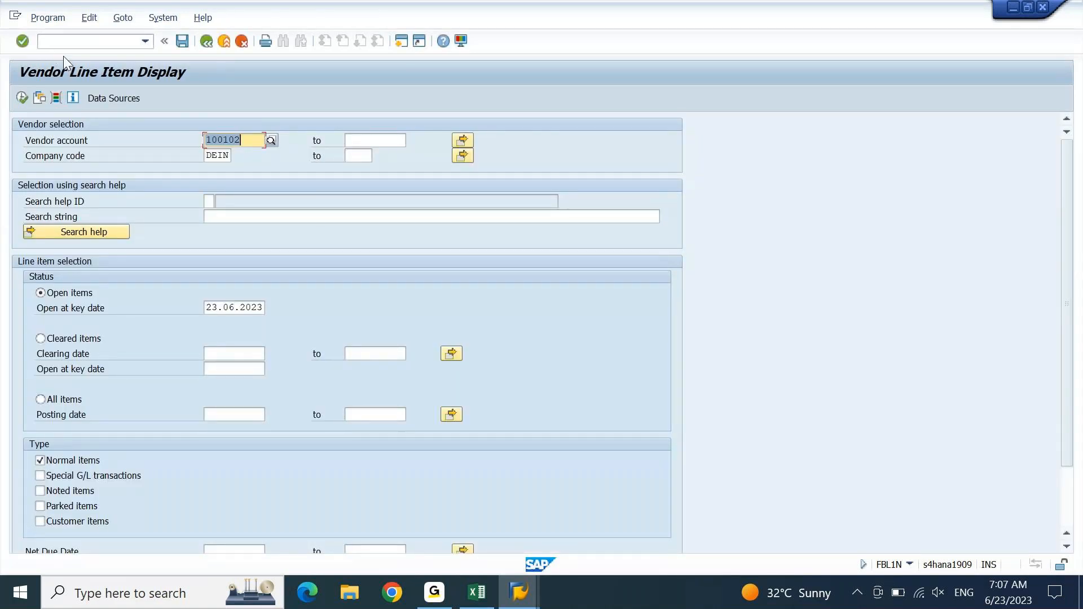
- Display the cleared line items of the ASUS vendor for company code DEIN
{"action": "left_click", "coordinate": [96, 47]}
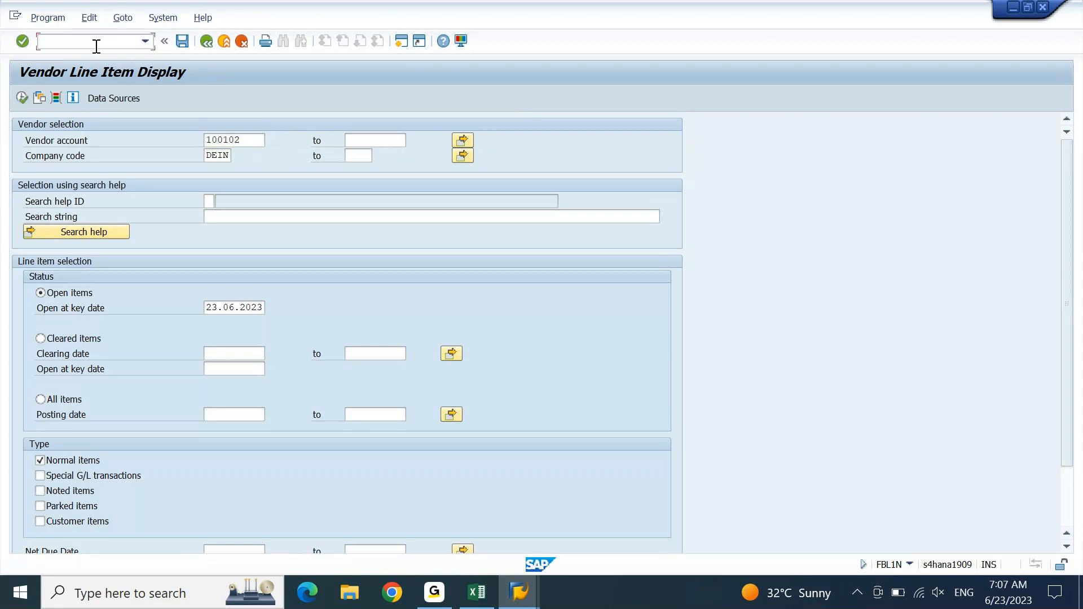
{"action": "key", "text": "ctrl+v"}
{"action": "left_click", "coordinate": [41, 339]}
{"action": "left_click", "coordinate": [22, 97]}
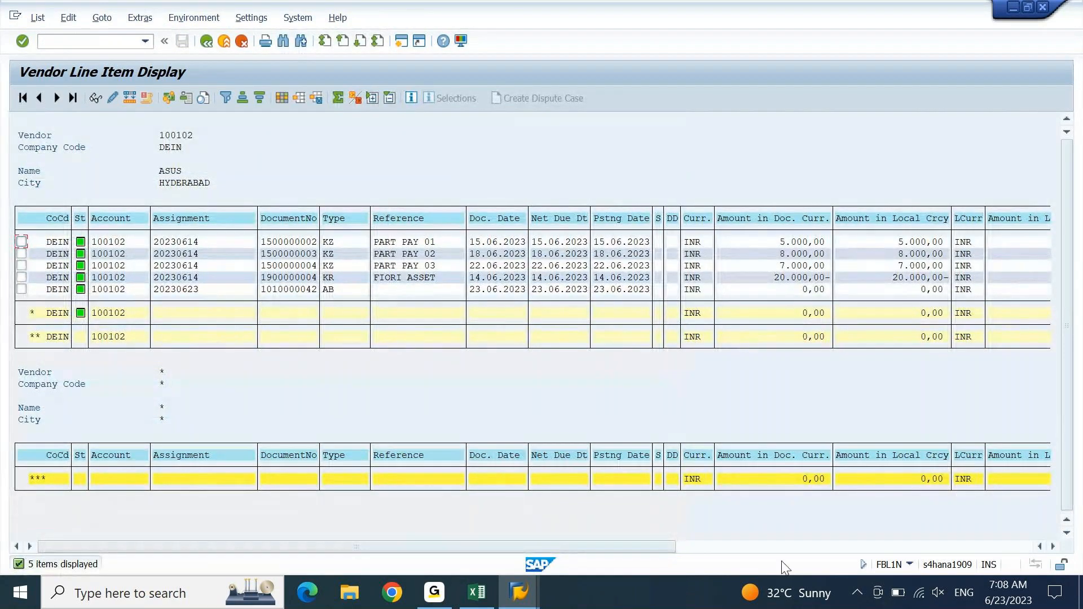
- Filter the cleared items list by invoice reference, using the copied invoice document number
{"action": "left_click", "coordinate": [781, 551]}
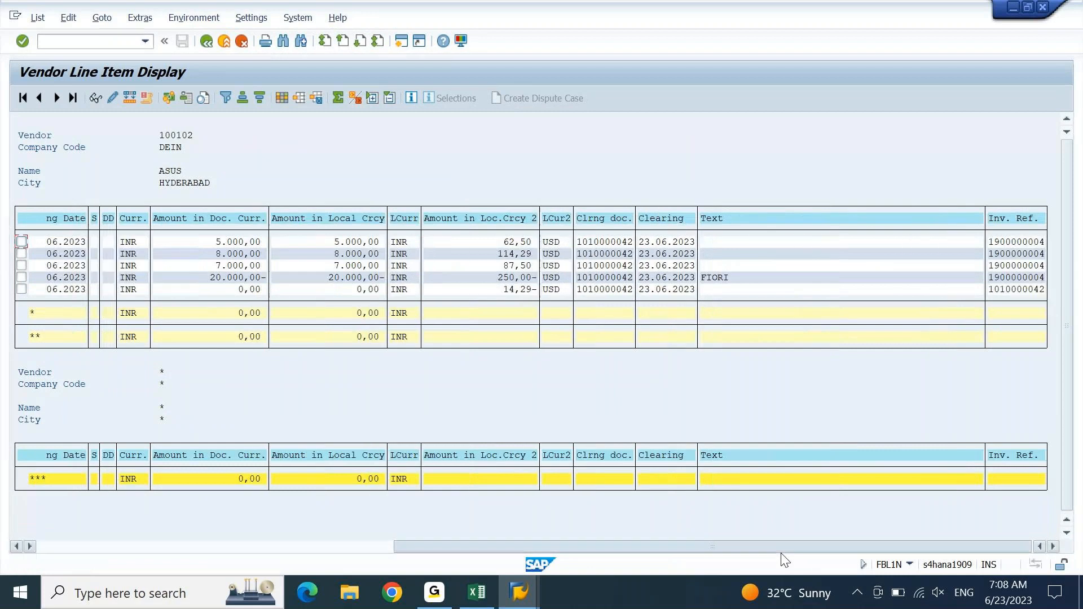
{"action": "left_click", "coordinate": [1027, 223]}
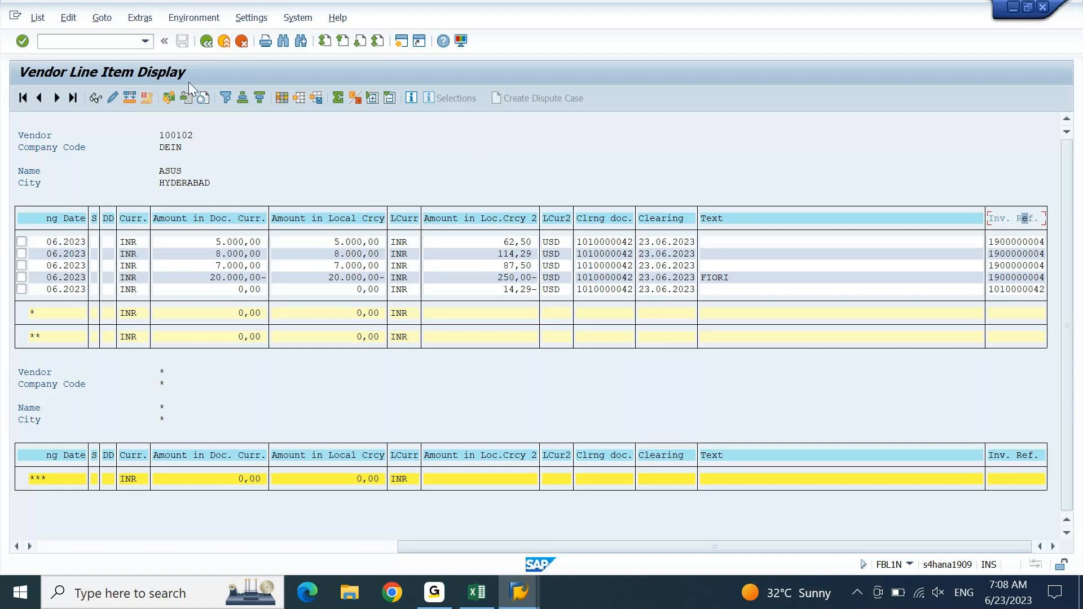
{"action": "left_click", "coordinate": [223, 101]}
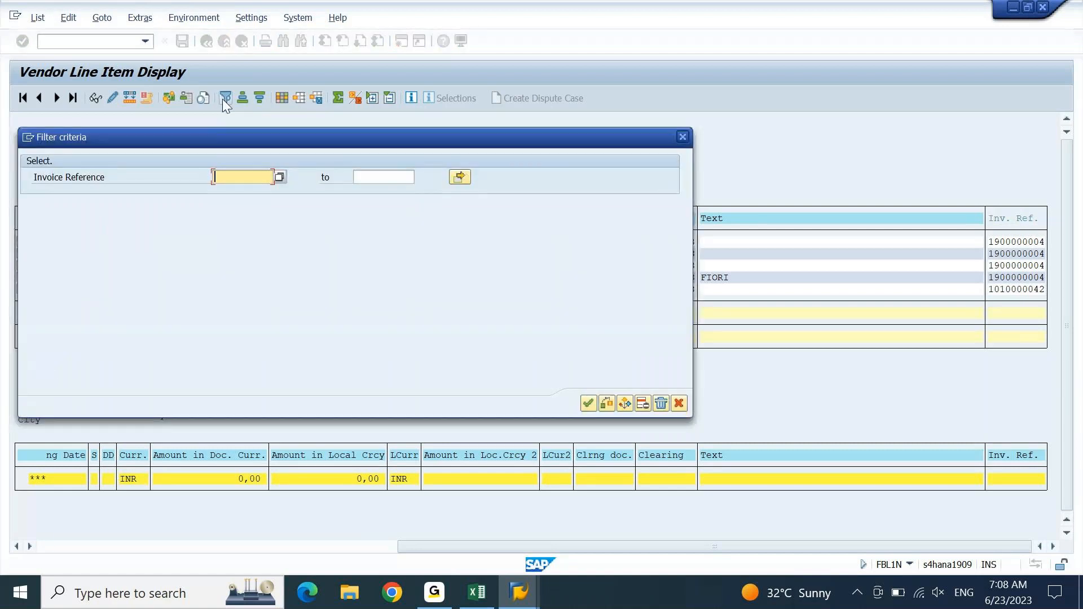
{"action": "key", "text": "ctrl+v"}
{"action": "key", "text": "Return"}
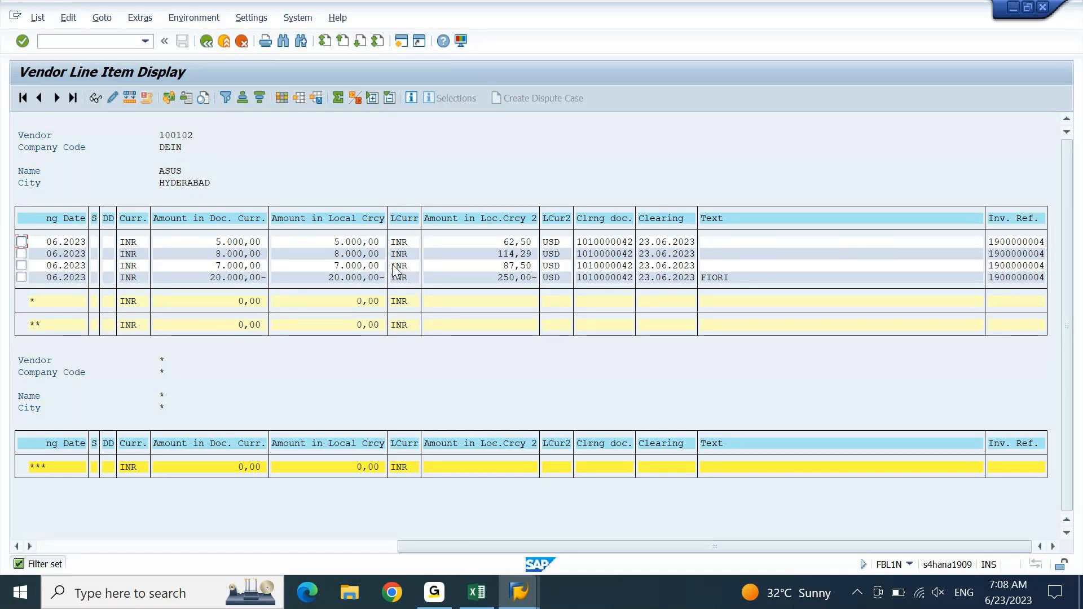
{"action": "left_click", "coordinate": [347, 257]}
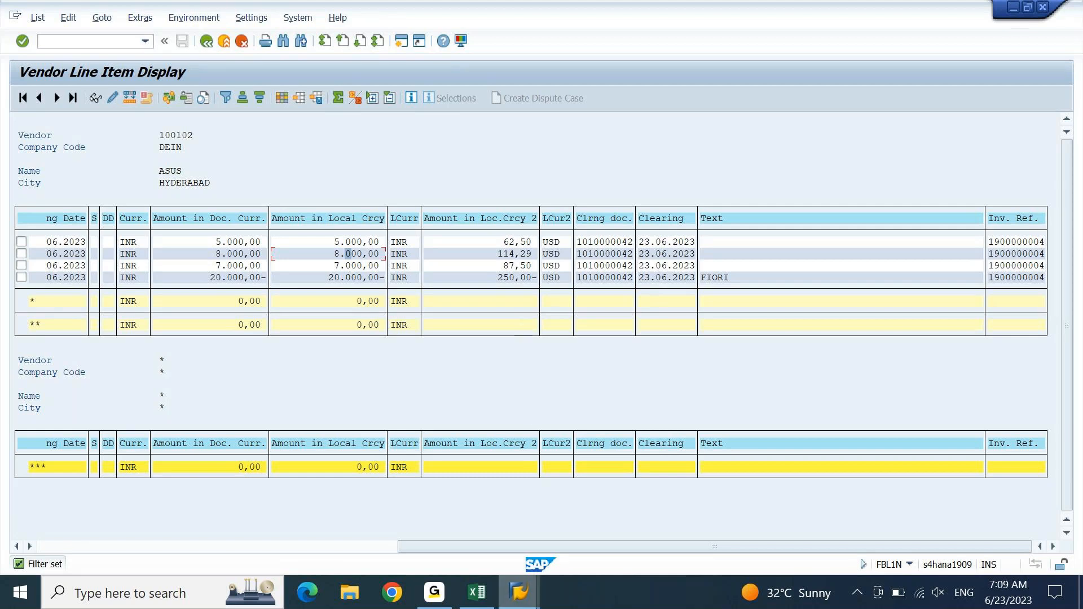
- Switch to the BSIK table session and refresh the vendor's open item entries
{"action": "left_click", "coordinate": [518, 593]}
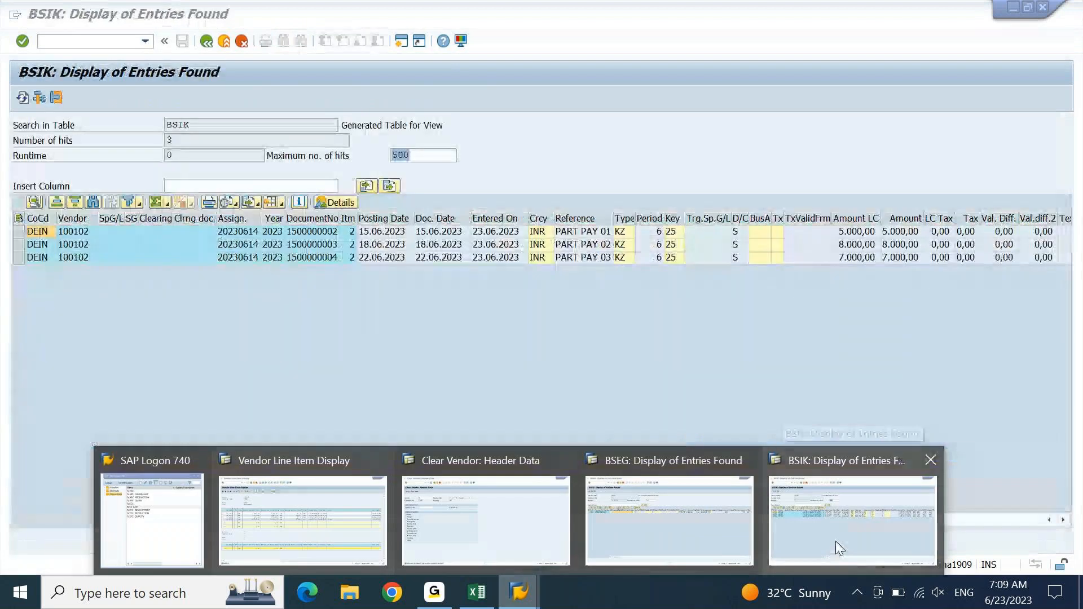
{"action": "left_click", "coordinate": [835, 541]}
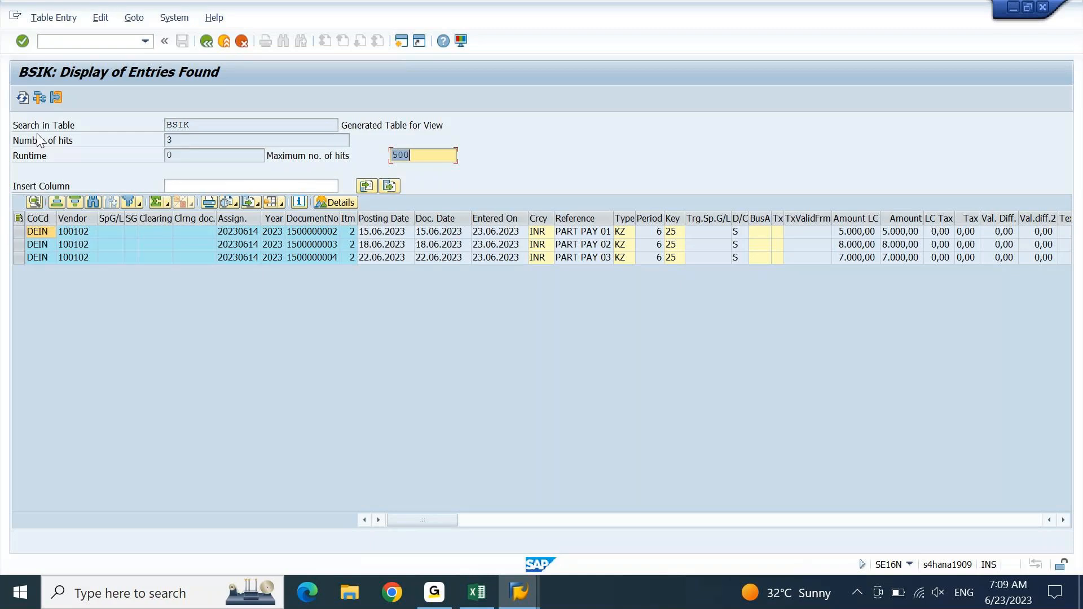
{"action": "left_click_drag", "start_coordinate": [211, 123], "coordinate": [120, 144]}
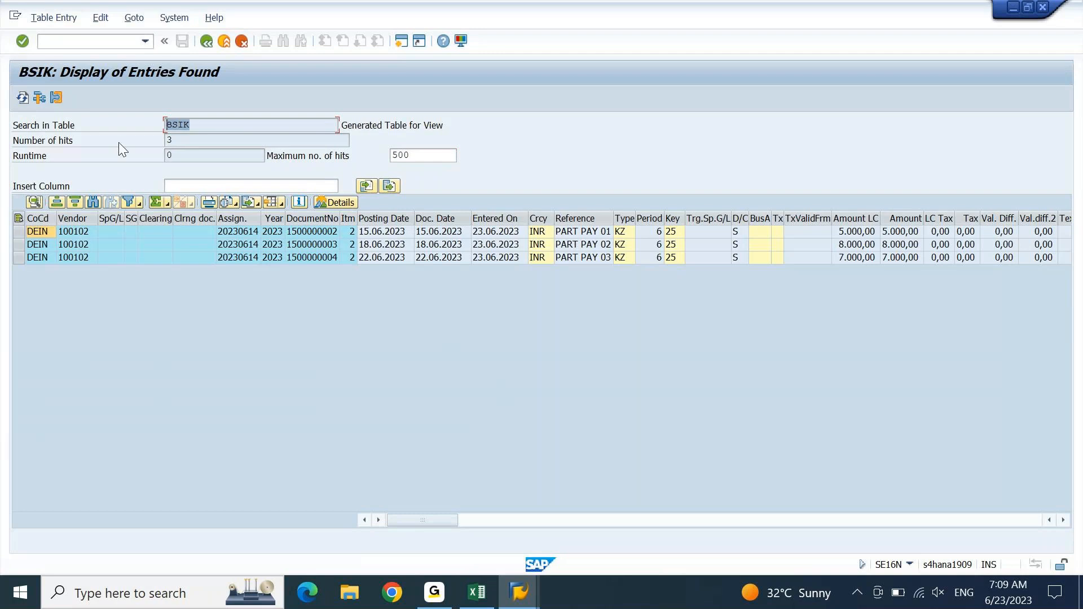
{"action": "left_click", "coordinate": [23, 95]}
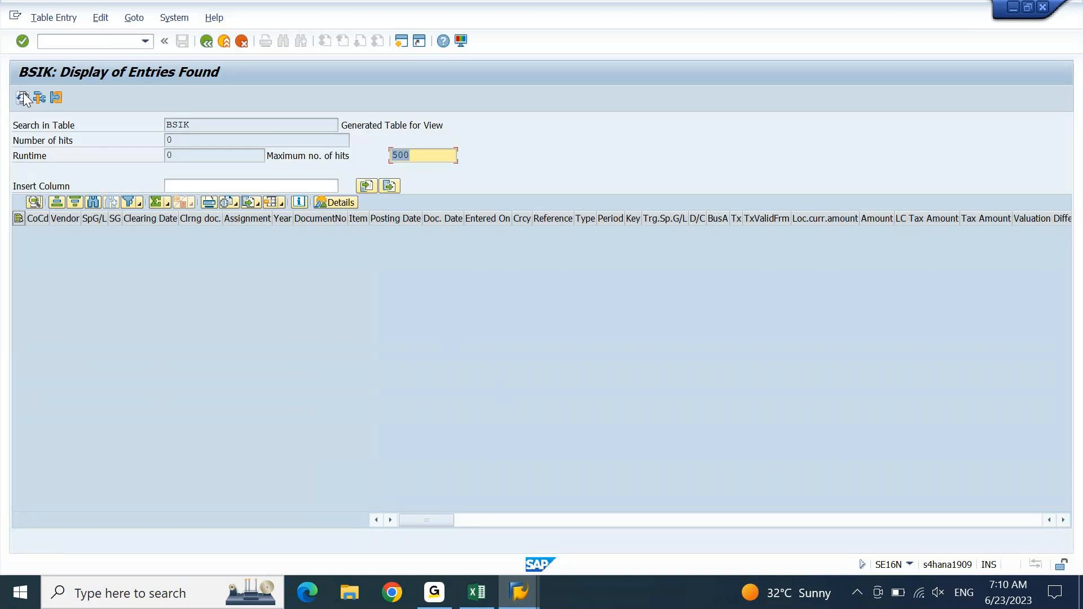
- Return to the General Table Display selection and set the table to BSAK
{"action": "left_click", "coordinate": [23, 96]}
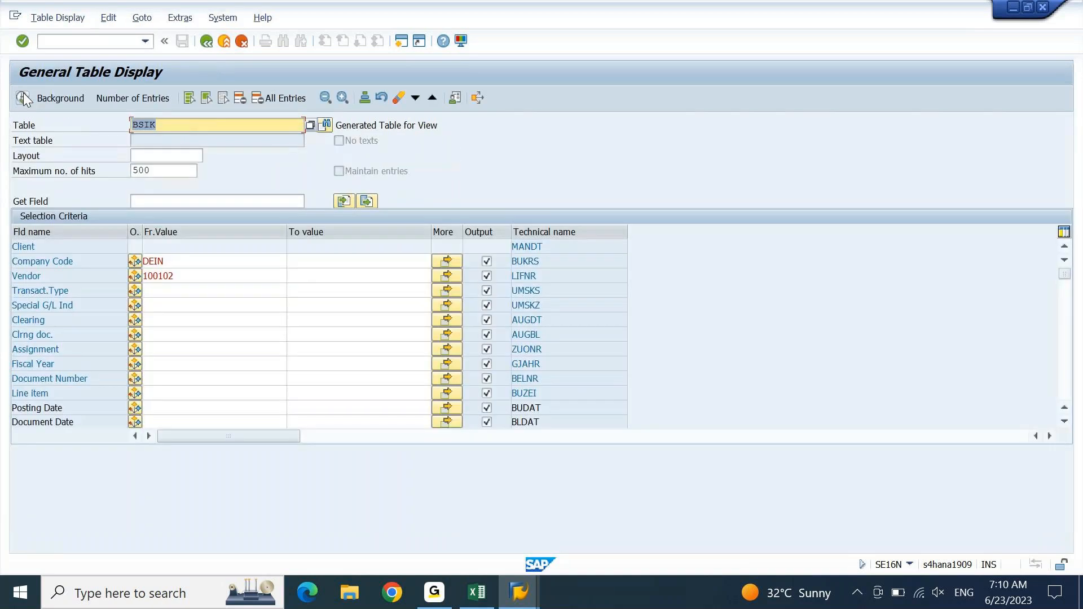
{"action": "type", "text": "BSAK"}
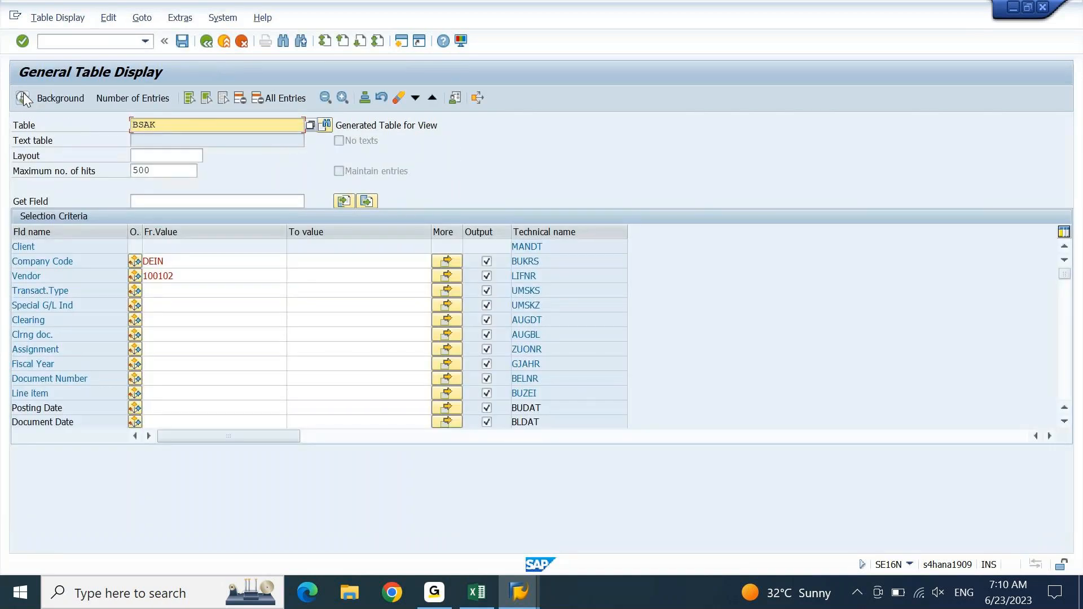
{"action": "key", "text": "Return"}
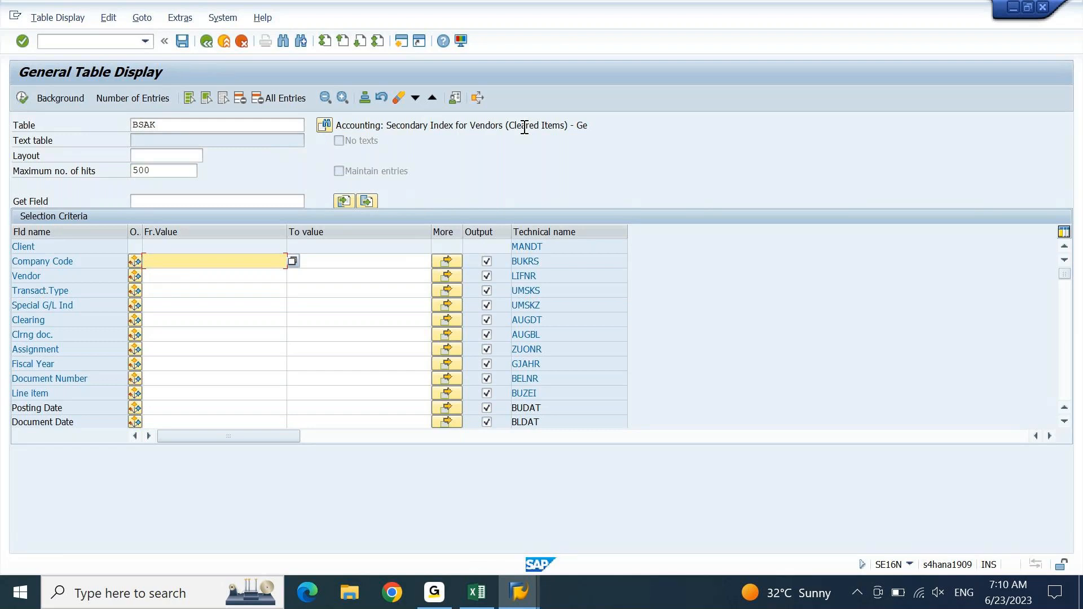
- Restrict the BSAK selection to company code DEIN and the ASUS vendor account
{"action": "type", "text": "DEIN"}
{"action": "key", "text": "shift+Home"}
{"action": "key", "text": "Down"}
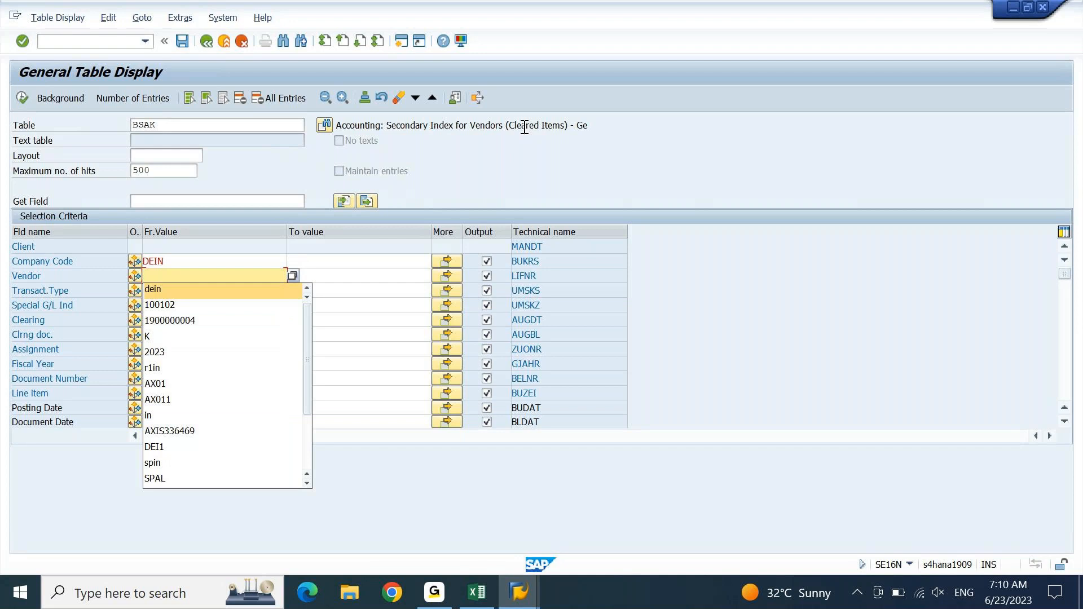
{"action": "key", "text": "Down"}
{"action": "key", "text": "Escape"}
{"action": "key", "text": "Page_Down"}
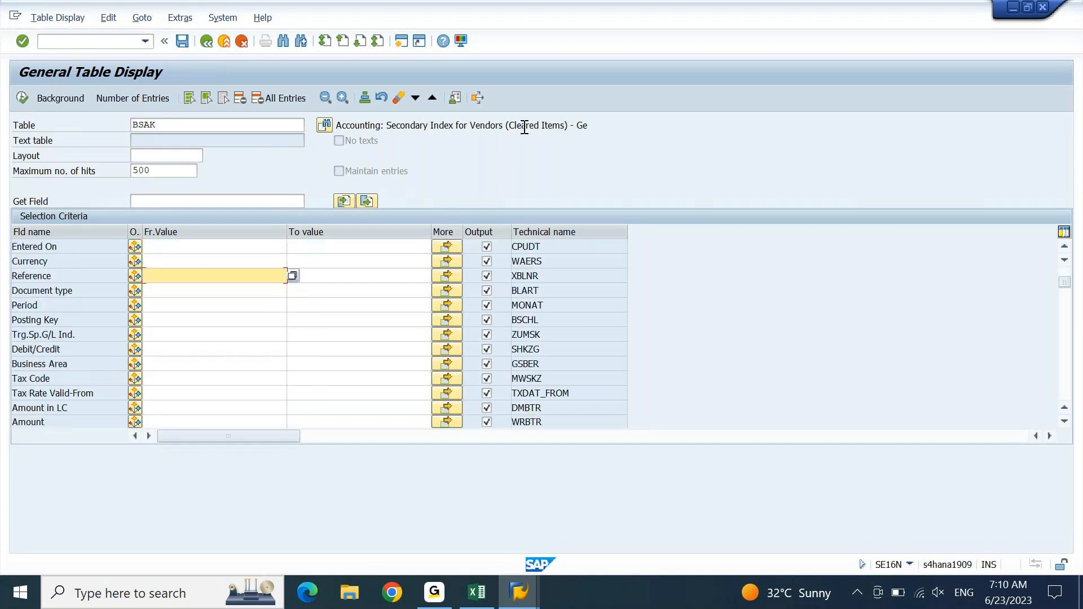
{"action": "key", "text": "Page_Up"}
{"action": "key", "text": "Down"}
{"action": "key", "text": "Down"}
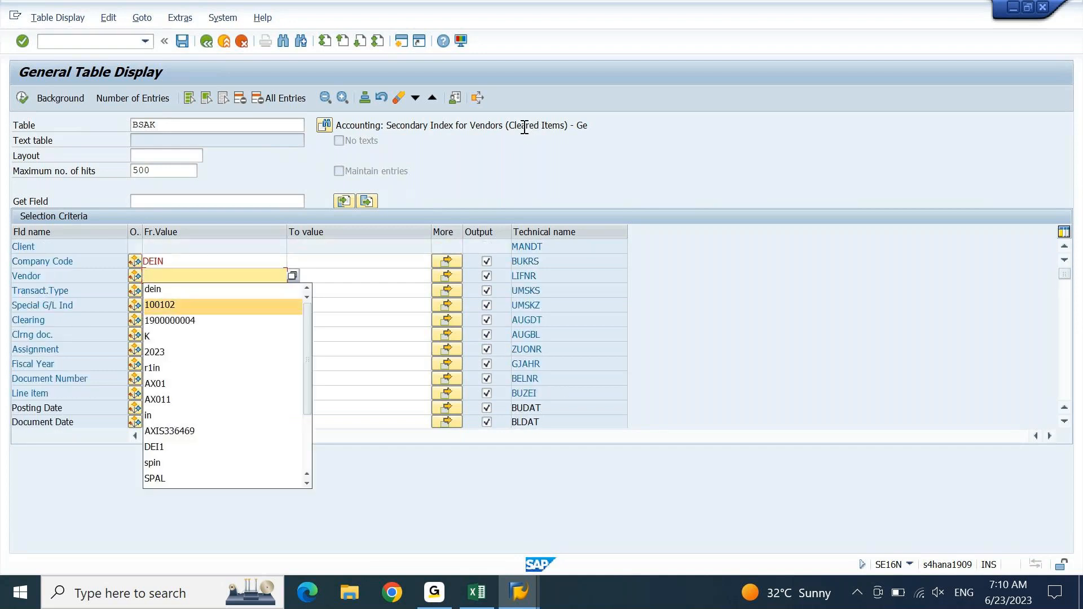
{"action": "key", "text": "Return"}
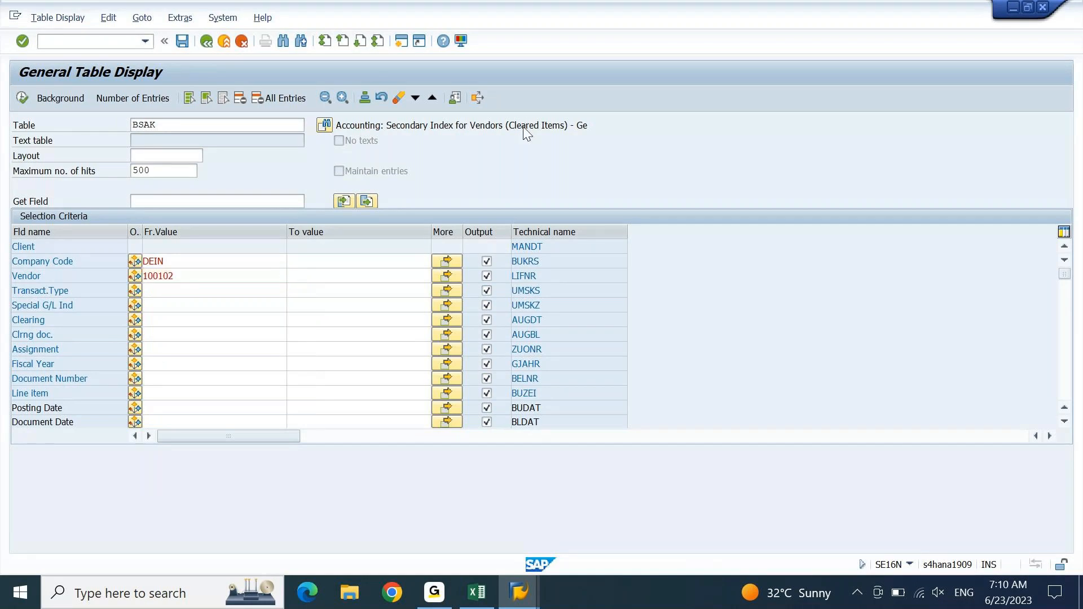
- Set the Invoice Ref. criterion to the FIORI ASSET invoice's document number and display the matching BSAK entries
{"action": "key", "text": "Page_Down"}
{"action": "key", "text": "Page_Down"}
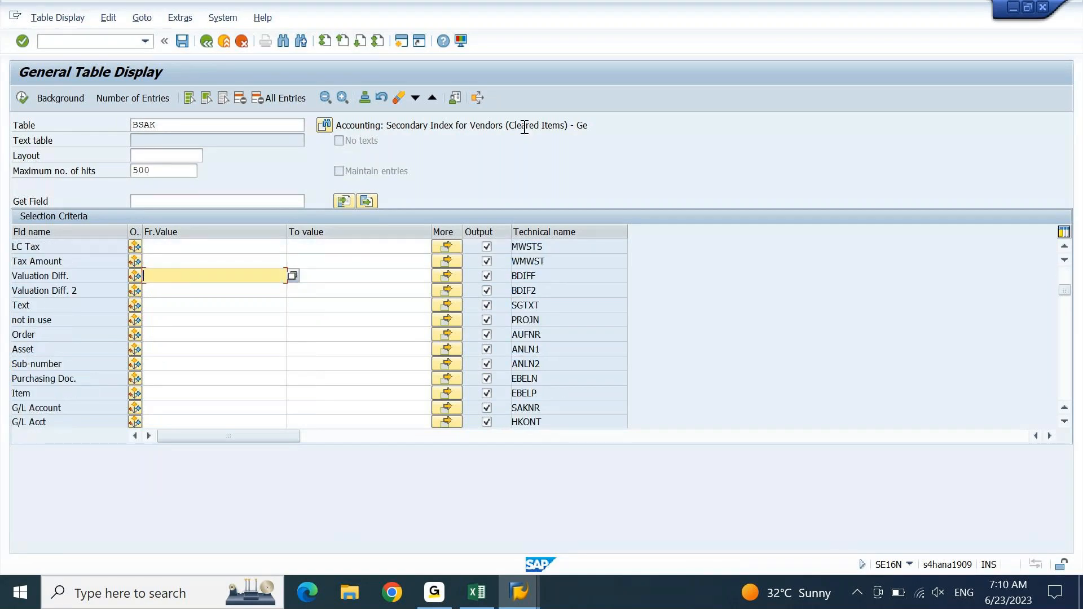
{"action": "key", "text": "Page_Down"}
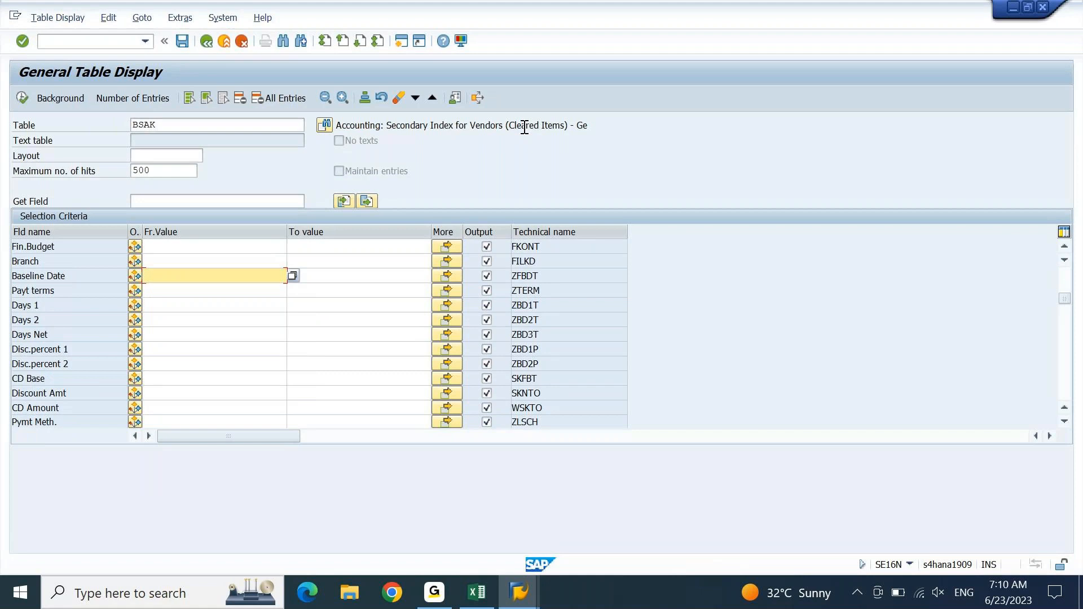
{"action": "key", "text": "Page_Down"}
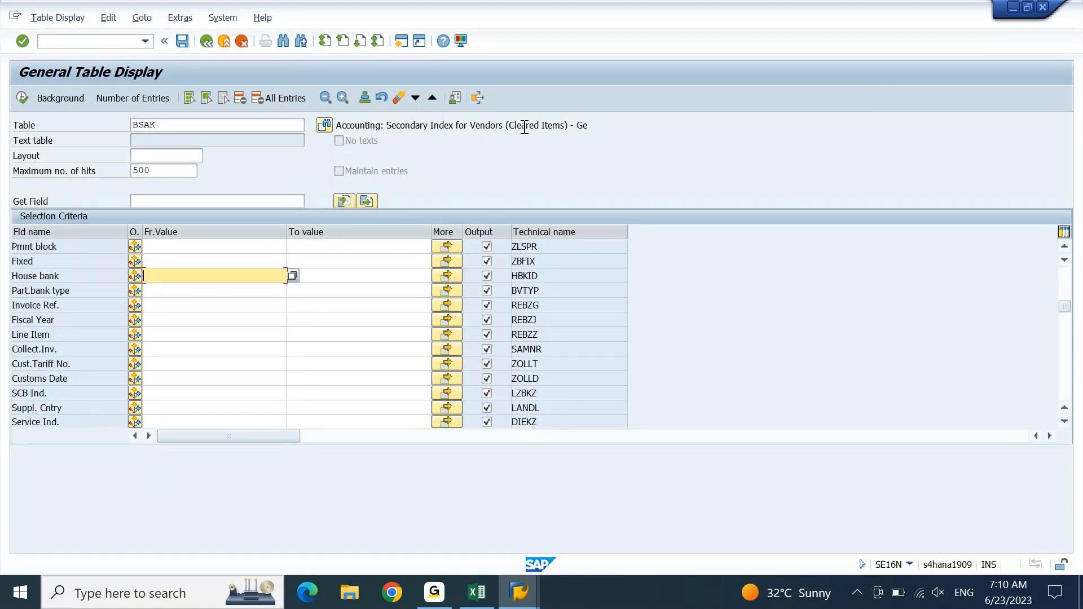
{"action": "key", "text": "Down"}
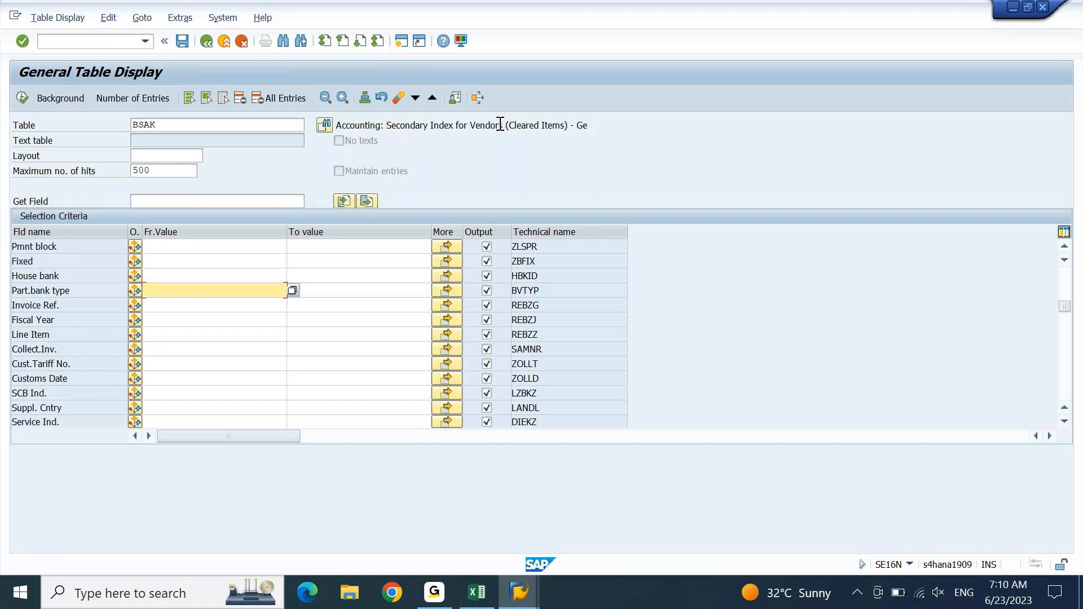
{"action": "key", "text": "Down"}
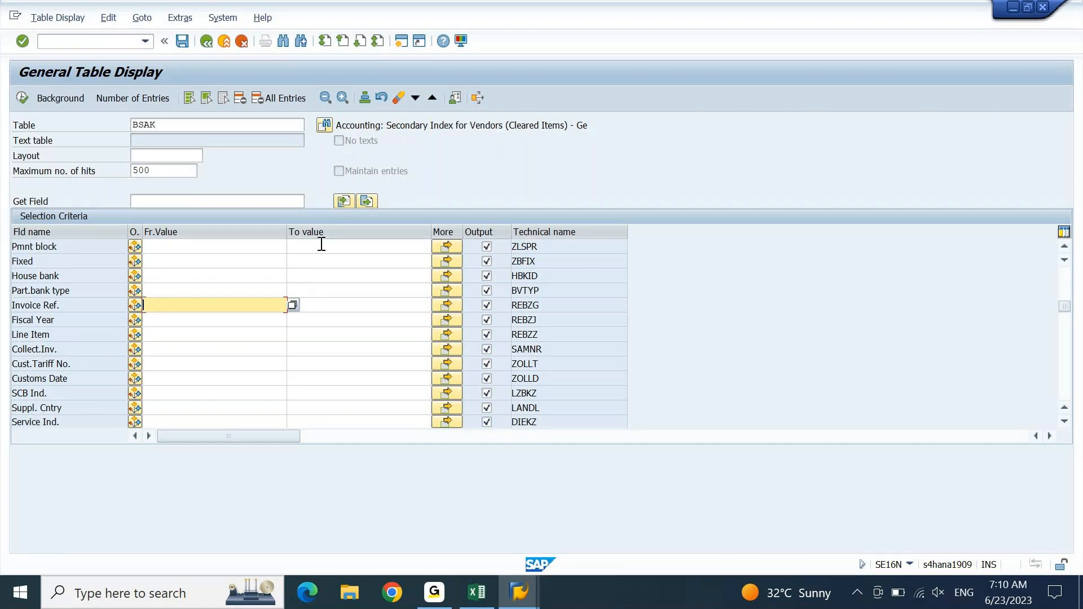
{"action": "key", "text": "space"}
{"action": "key", "text": "Down"}
{"action": "key", "text": "Down"}
{"action": "key", "text": "Down"}
{"action": "key", "text": "Return"}
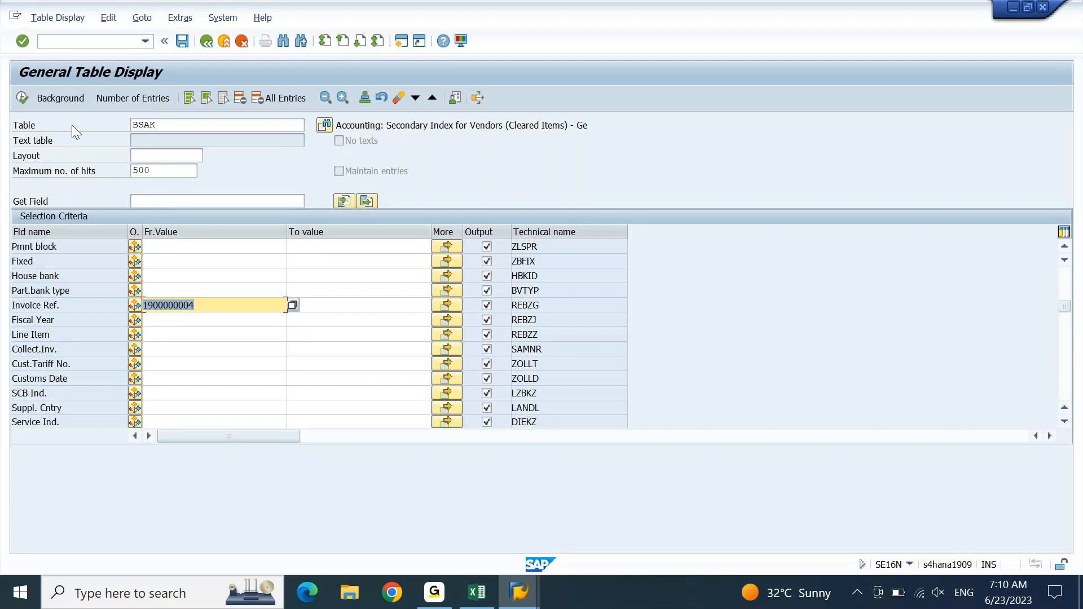
{"action": "left_click", "coordinate": [21, 97]}
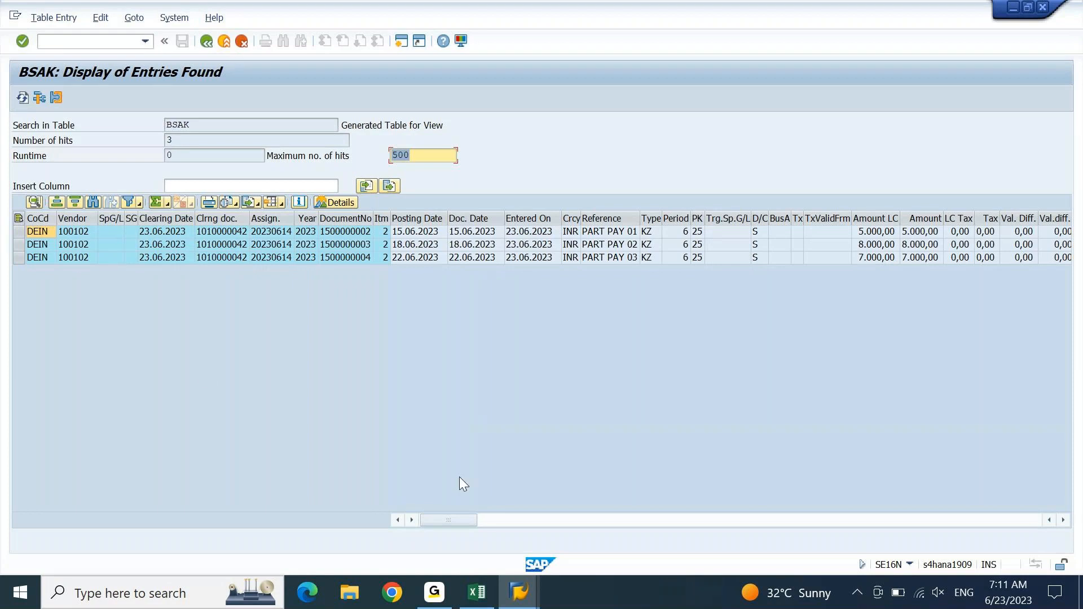
- Check the three part payment amounts in the Excel sheet and switch back to the BSAK entries in SAP
{"action": "left_click", "coordinate": [477, 592]}
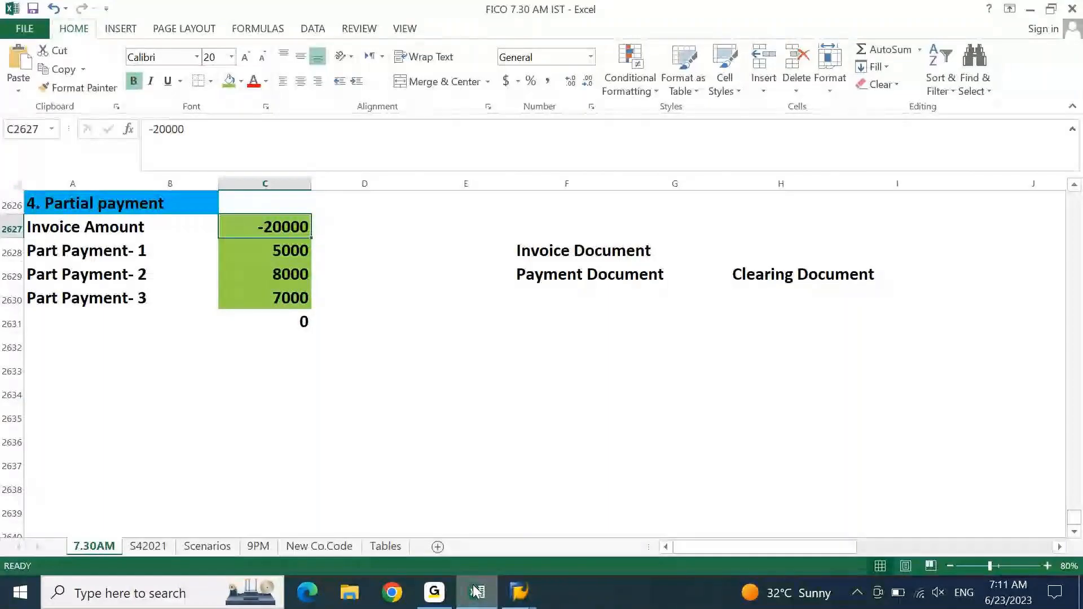
{"action": "key", "text": "Down"}
{"action": "key", "text": "Down"}
{"action": "key", "text": "Down"}
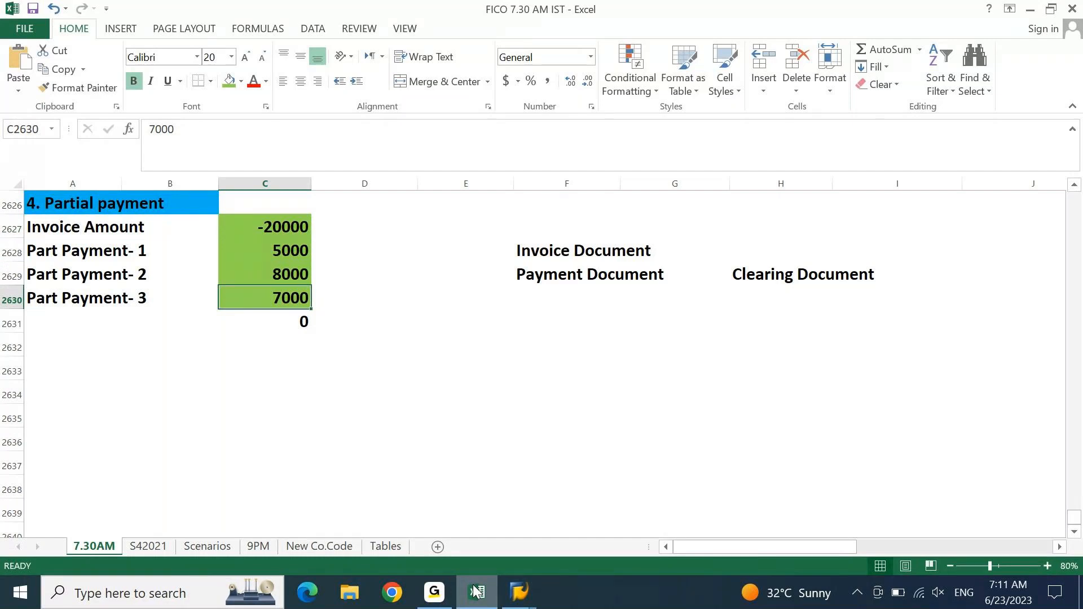
{"action": "left_click", "coordinate": [507, 591]}
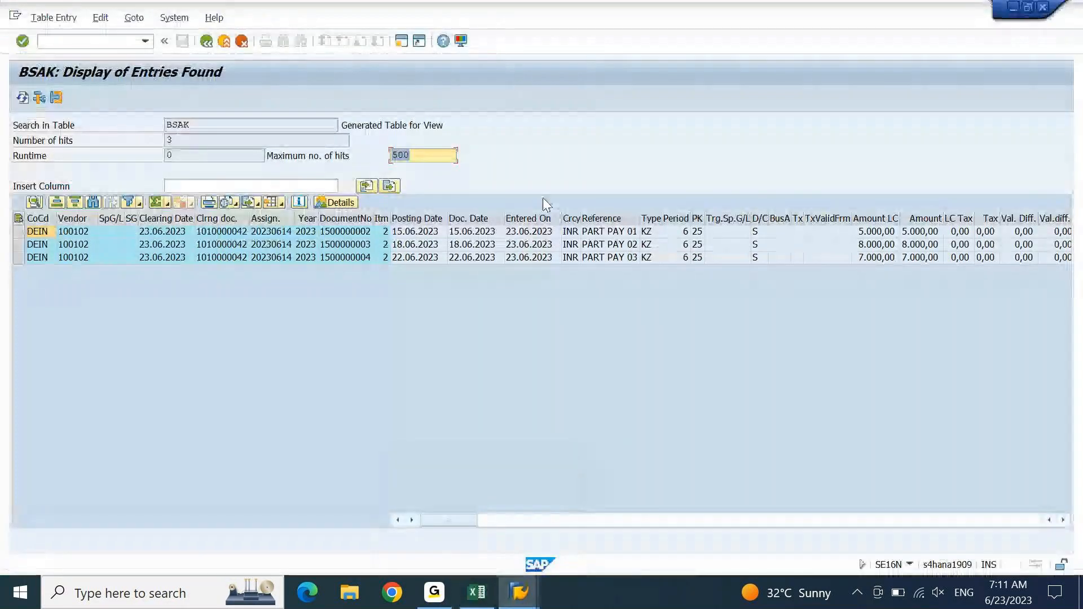
- Examine the BSAK entries' clearing details and the document numbers of the three part payments
{"action": "left_click", "coordinate": [492, 234]}
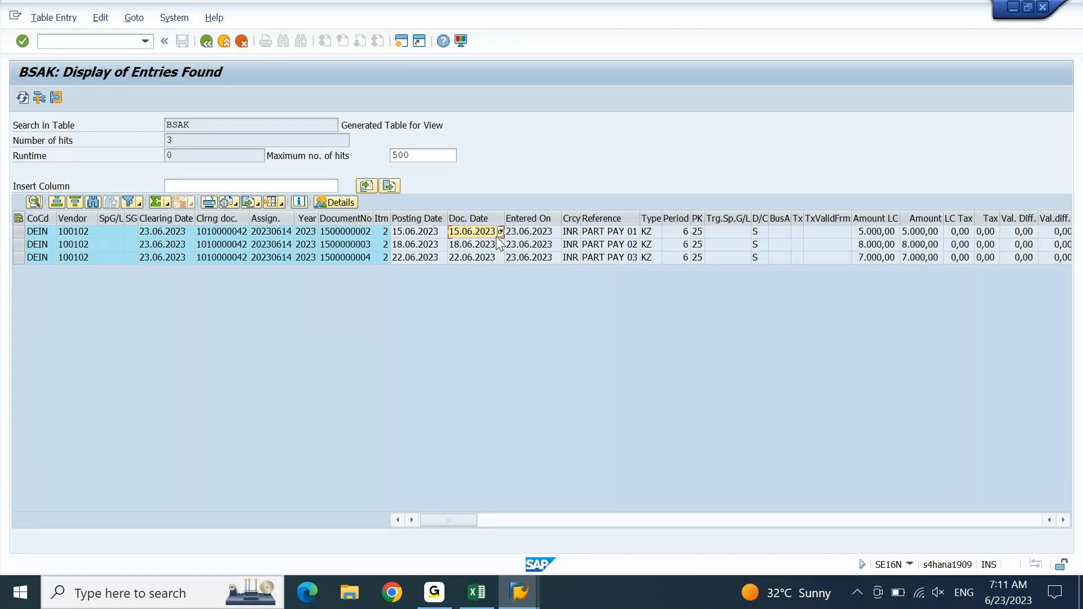
{"action": "key", "text": "Home"}
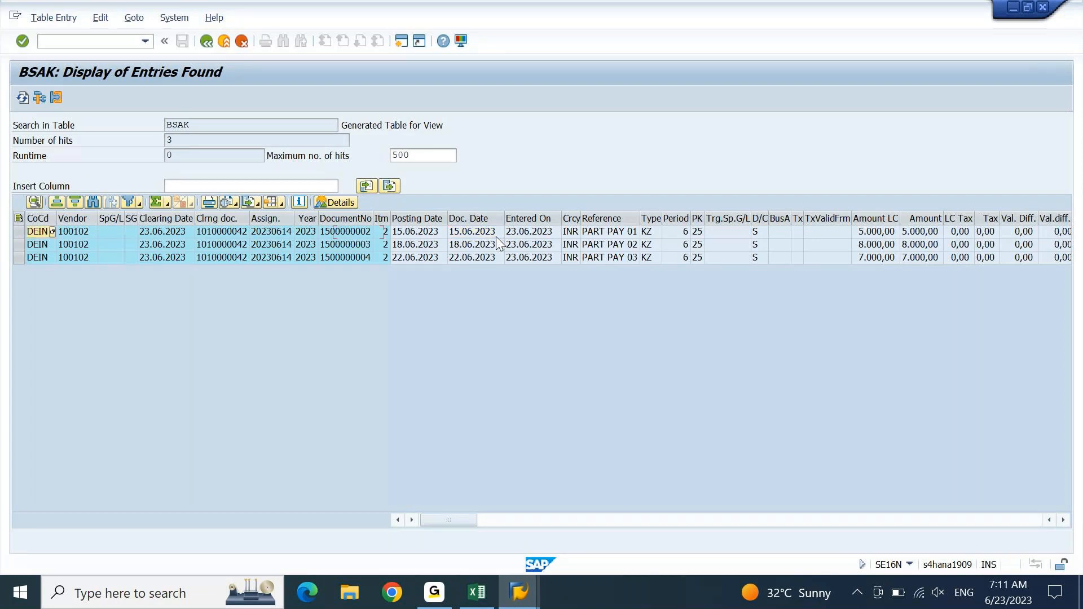
{"action": "key", "text": "Right"}
{"action": "key", "text": "Right"}
{"action": "key", "text": "Right"}
{"action": "key", "text": "Right"}
{"action": "key", "text": "Right"}
{"action": "key", "text": "Right"}
{"action": "key", "text": "Right"}
{"action": "key", "text": "Right"}
{"action": "key", "text": "Right"}
{"action": "key", "text": "Left"}
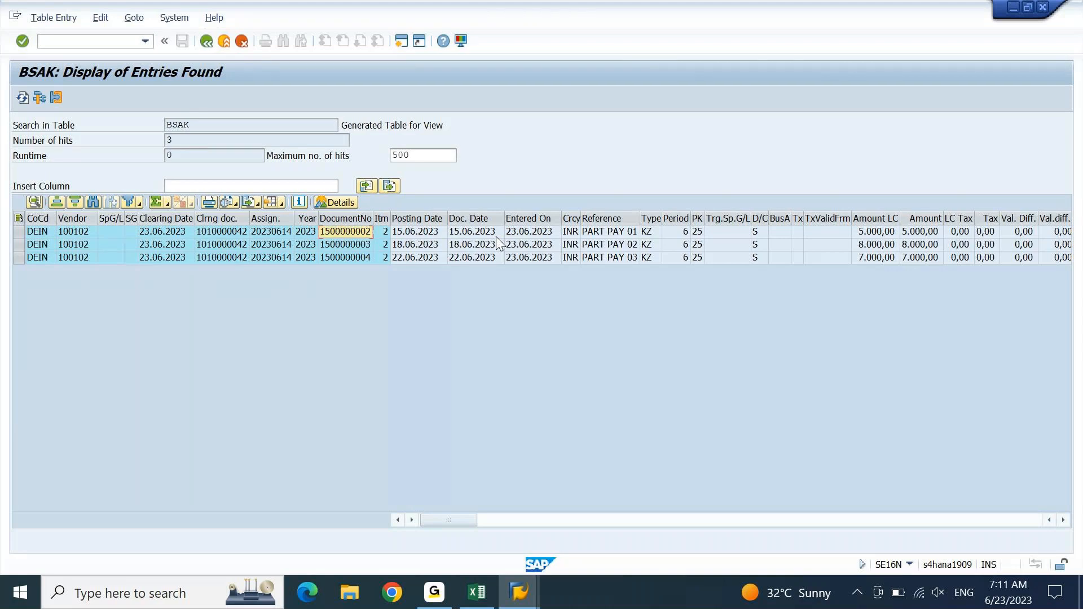
{"action": "key", "text": "Down"}
{"action": "key", "text": "Down"}
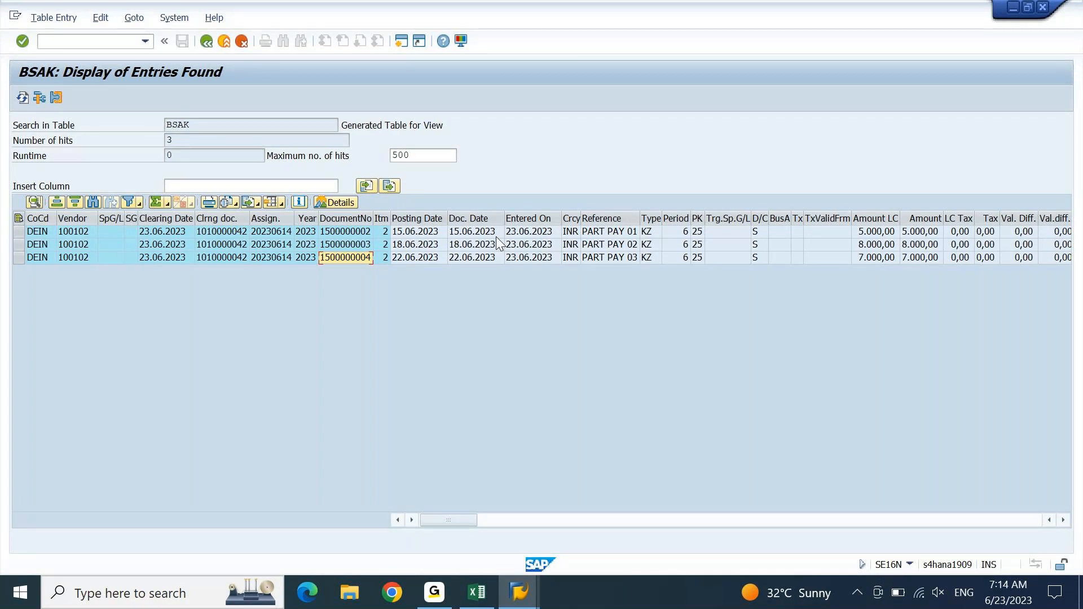
- Return the vendor line item session to its selection screen and switch to the partial payment section in Excel
{"action": "left_click", "coordinate": [521, 601]}
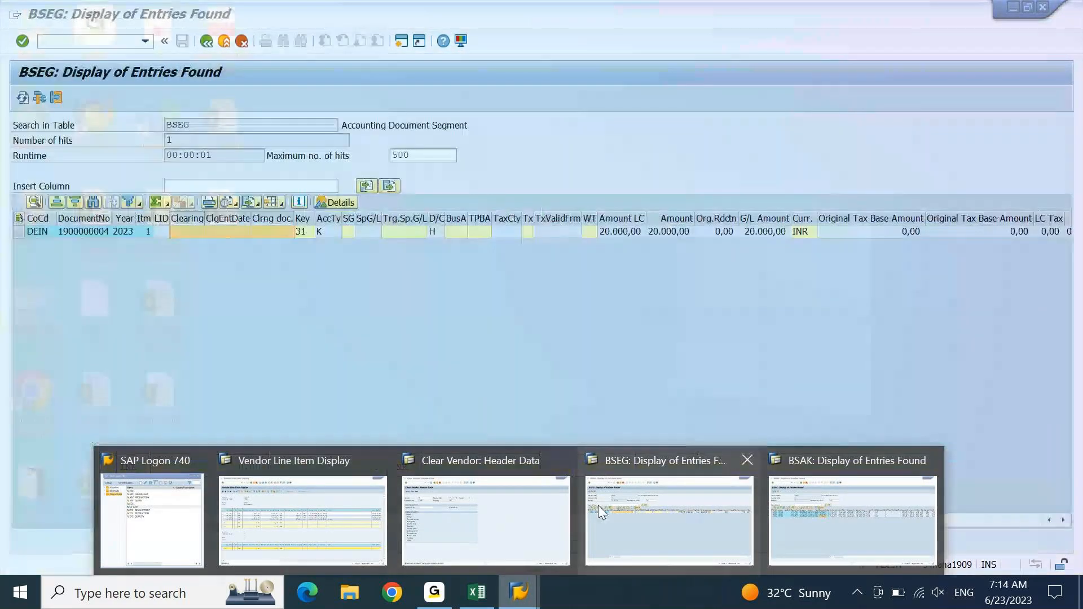
{"action": "left_click", "coordinate": [332, 510]}
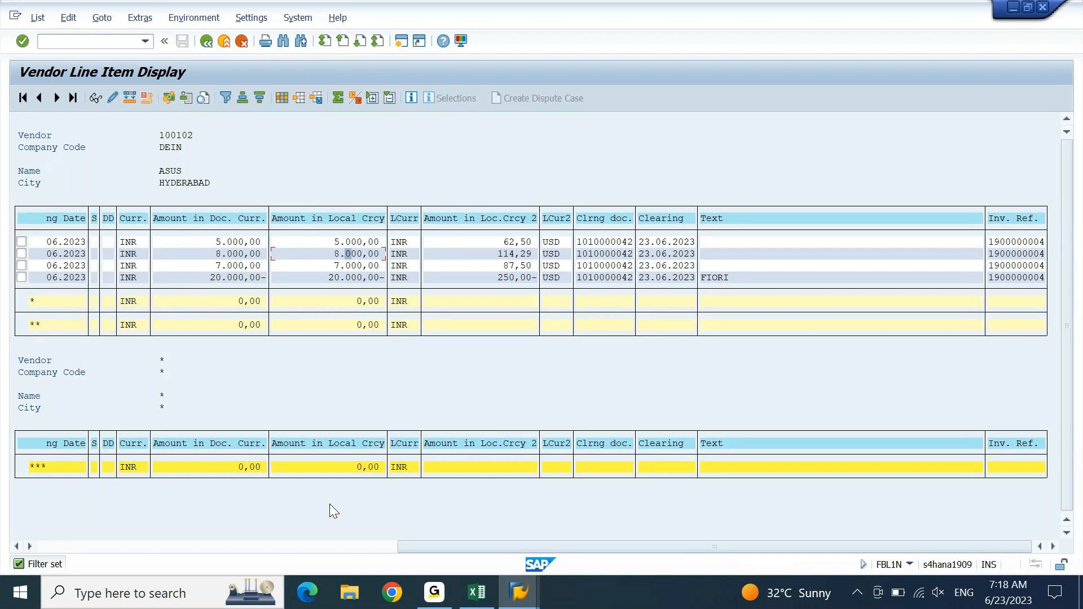
{"action": "key", "text": "F3"}
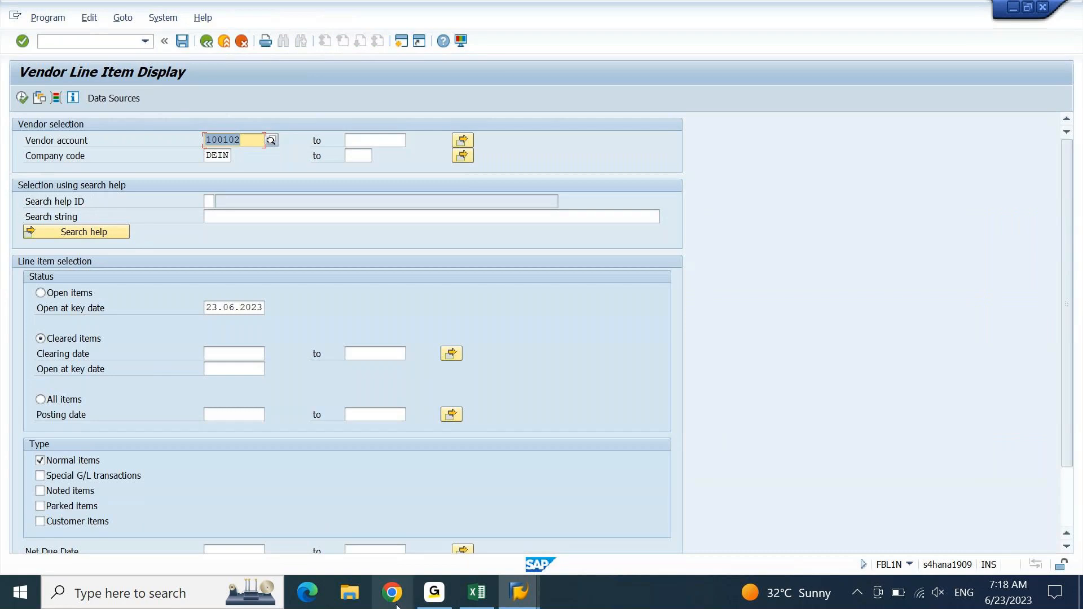
{"action": "left_click", "coordinate": [477, 592]}
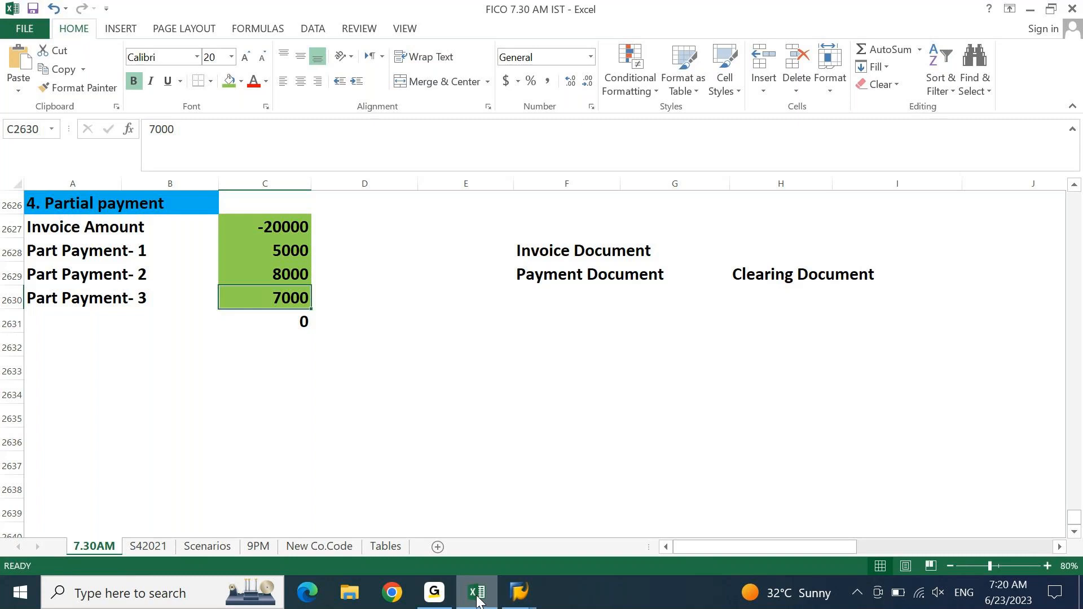
{"action": "left_click", "coordinate": [449, 601]}
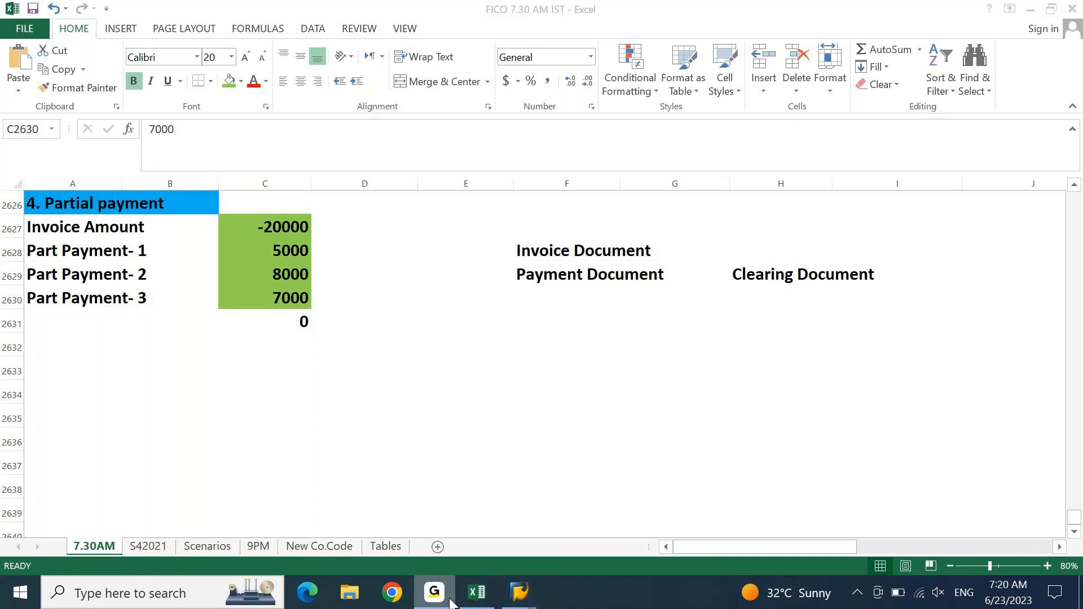